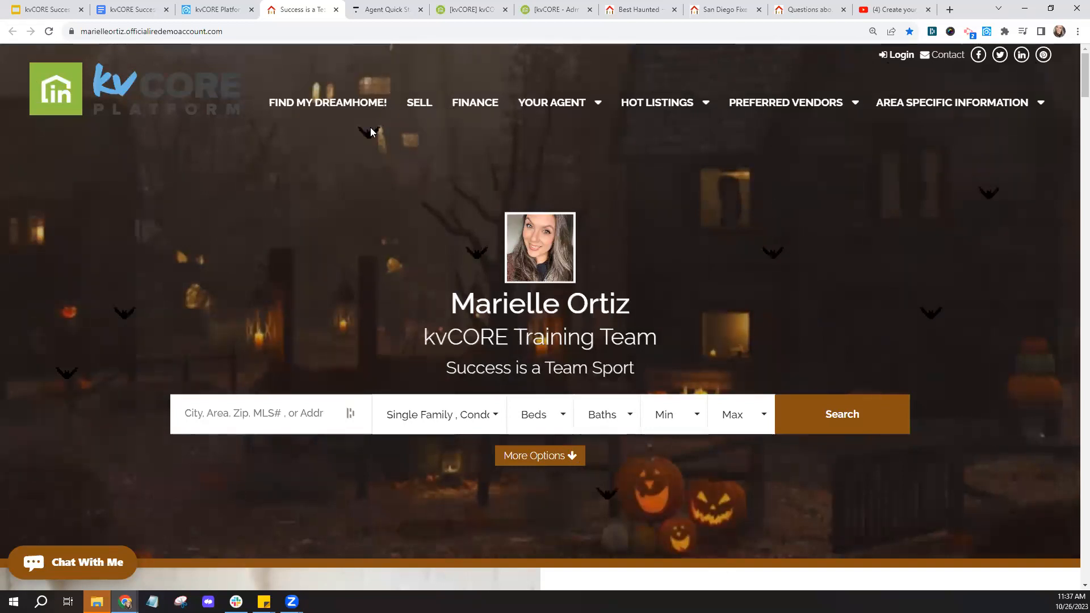
# - Review the agent homepage down to What's My Home Worth?, then switch to the Spooky Special Guide
pyautogui.scroll(-3, 426, 373)
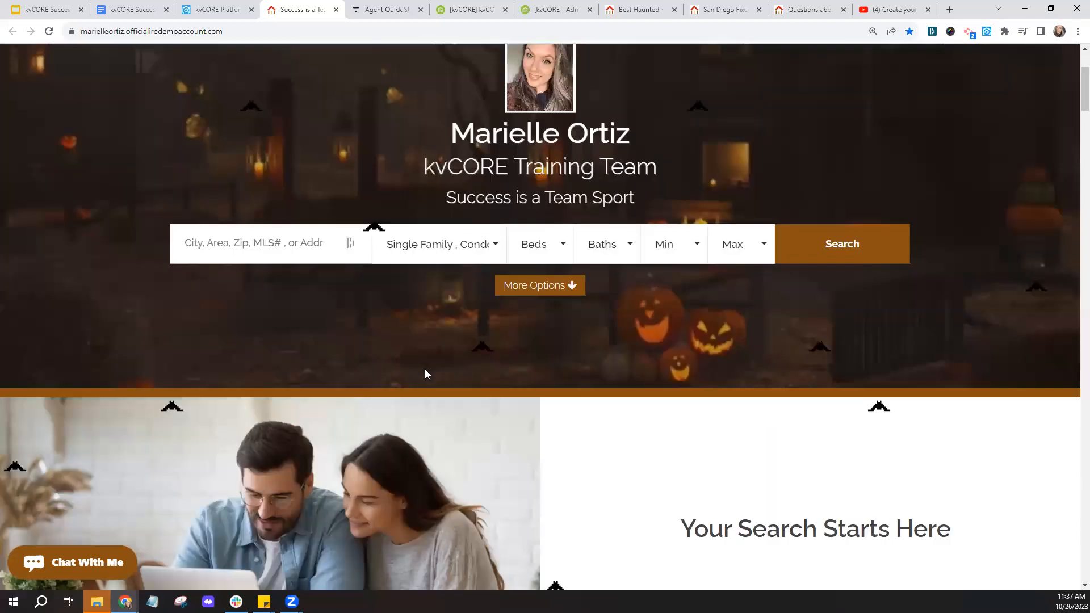
pyautogui.scroll(-9, 427, 374)
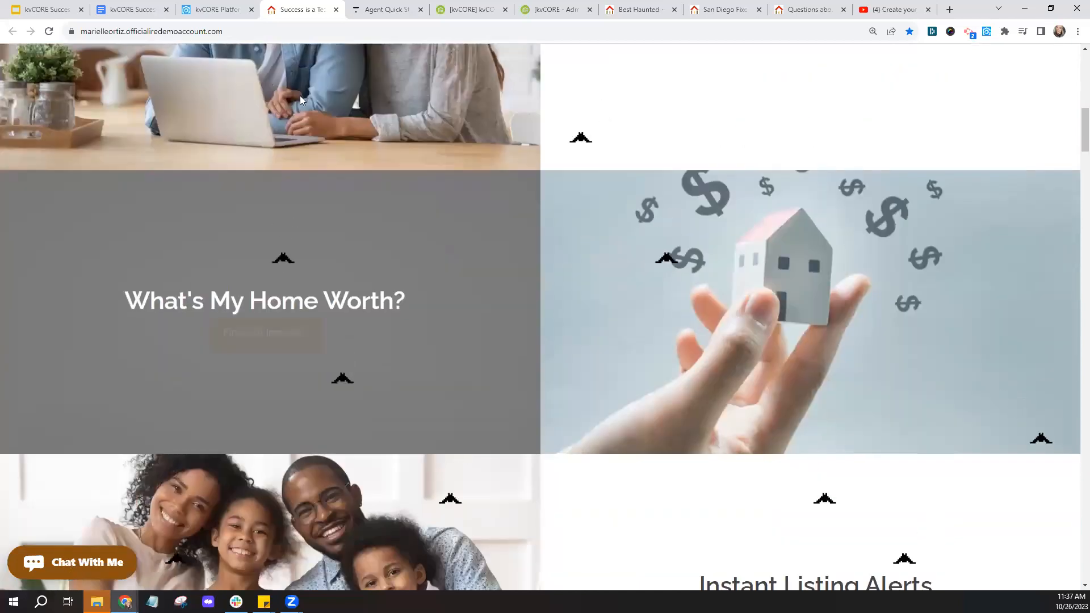
pyautogui.click(127, 12)
pyautogui.scroll(-13, 359, 350)
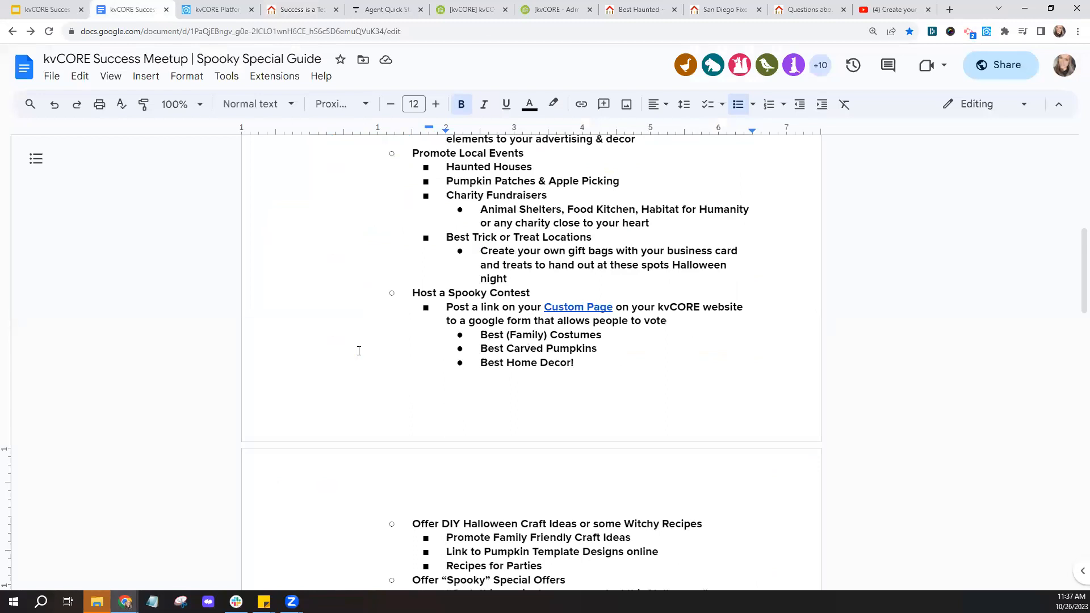
pyautogui.scroll(-8, 359, 350)
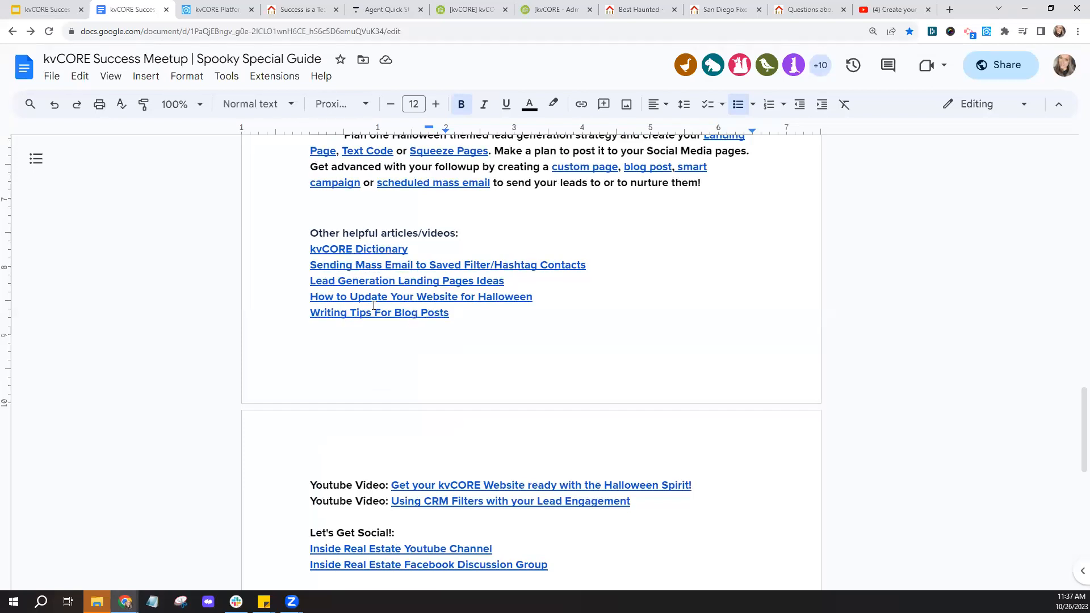
pyautogui.scroll(-1, 412, 371)
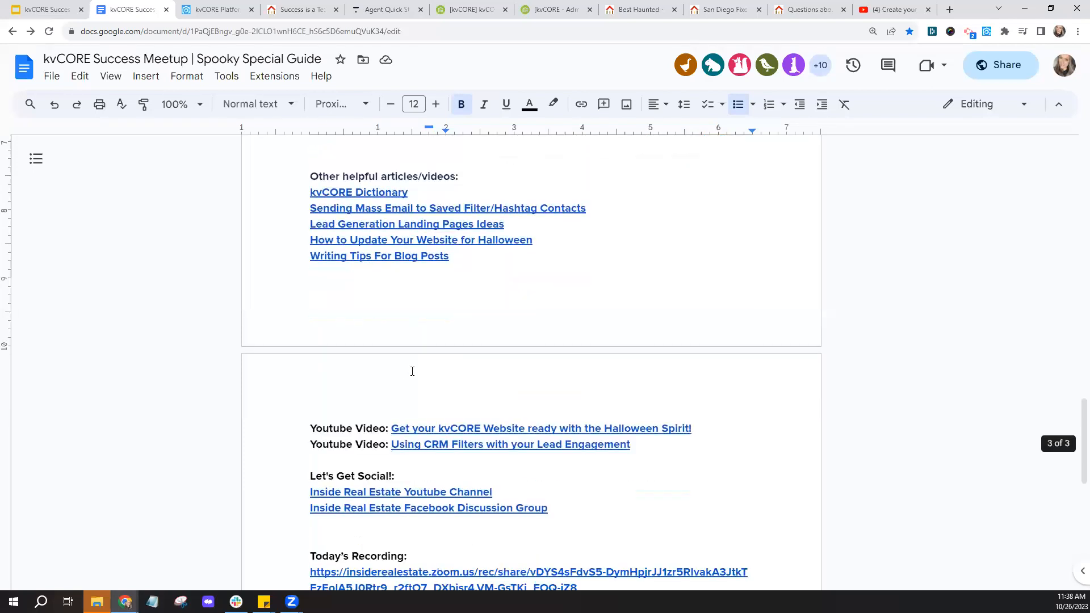
pyautogui.scroll(-1, 413, 371)
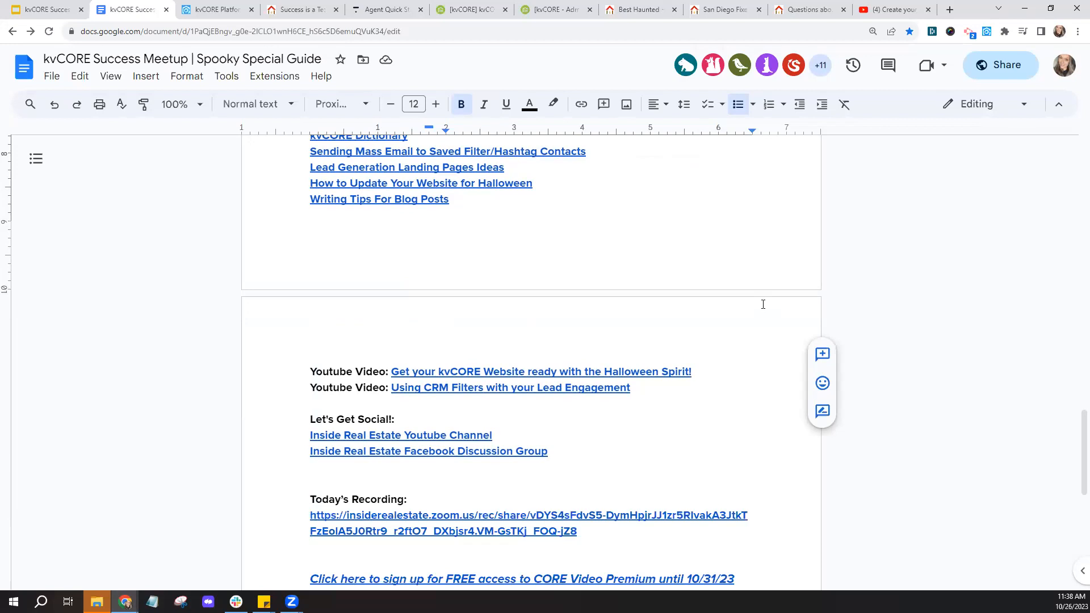
pyautogui.scroll(10, 763, 304)
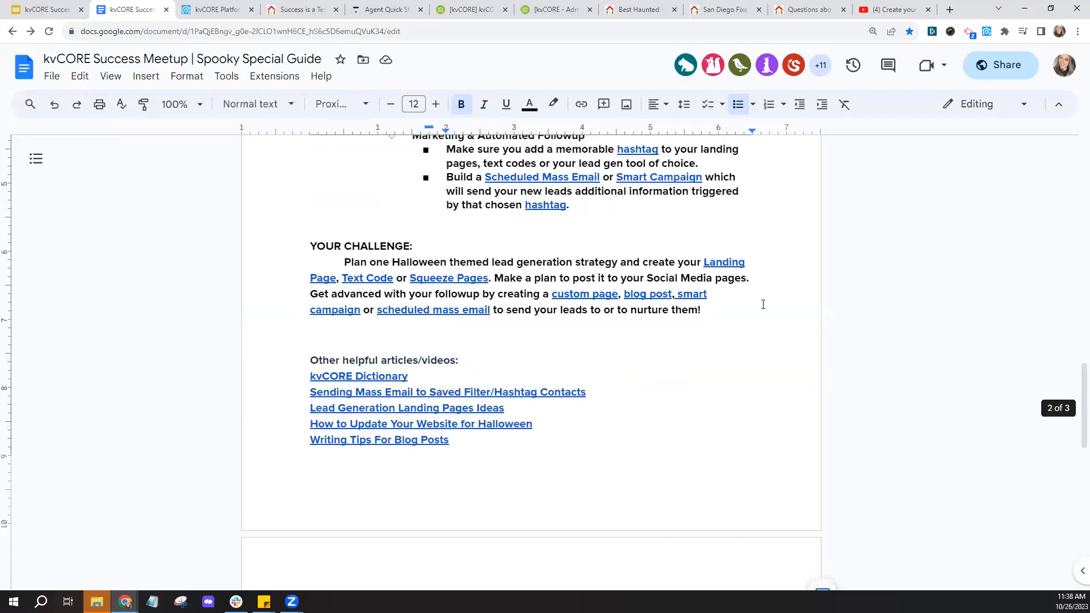
pyautogui.scroll(10, 763, 305)
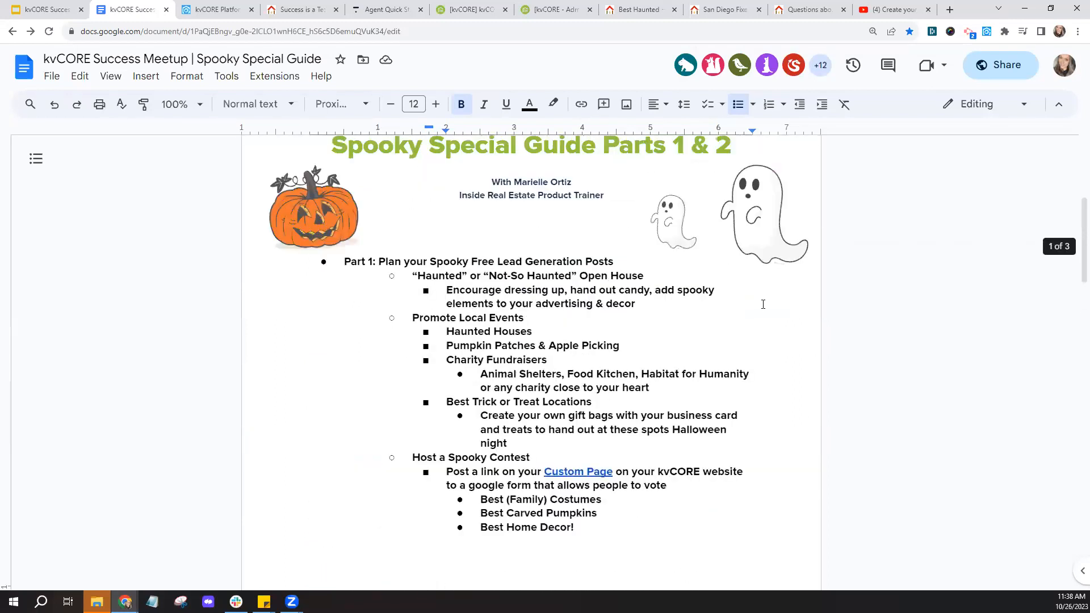
pyautogui.scroll(2, 763, 304)
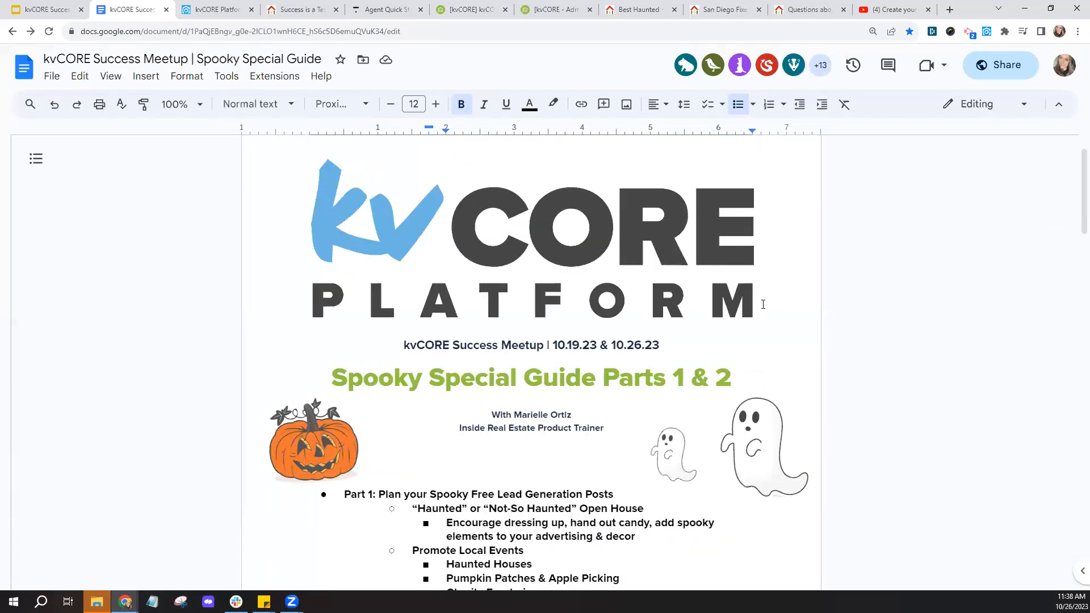
pyautogui.scroll(-2, 763, 304)
pyautogui.scroll(-3, 763, 305)
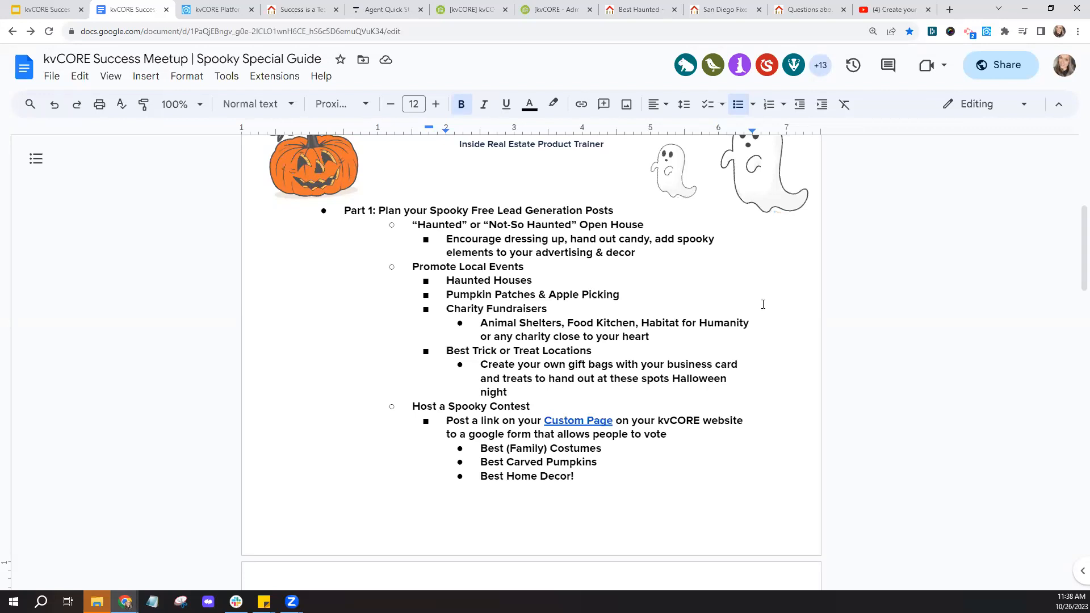
pyautogui.click(202, 5)
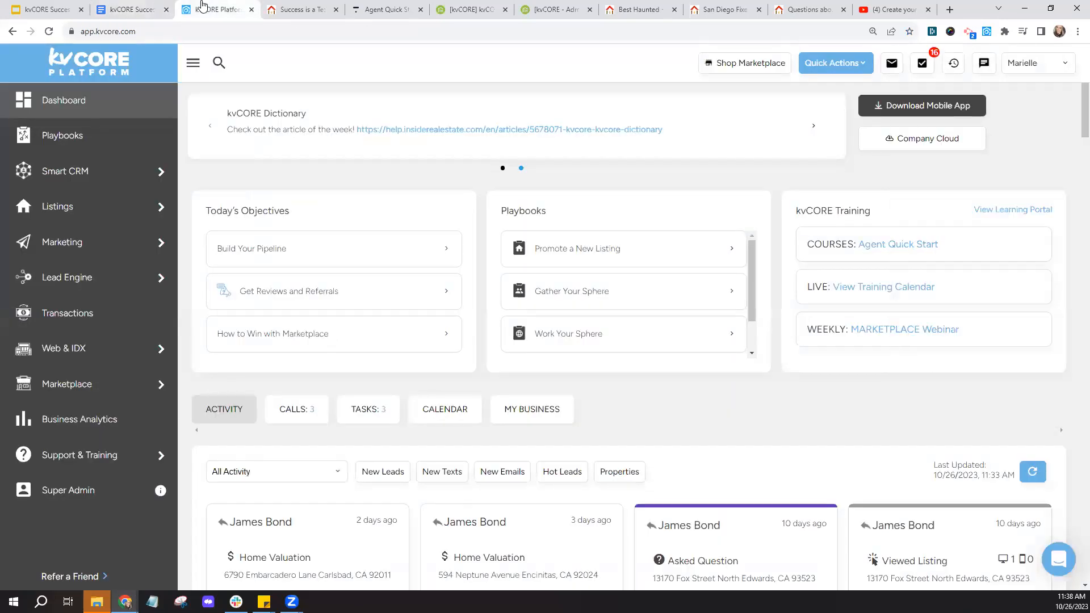
# - Browse the Lead Engine tool cards, then switch to the Best Haunted Houses in San Diego page
pyautogui.click(77, 284)
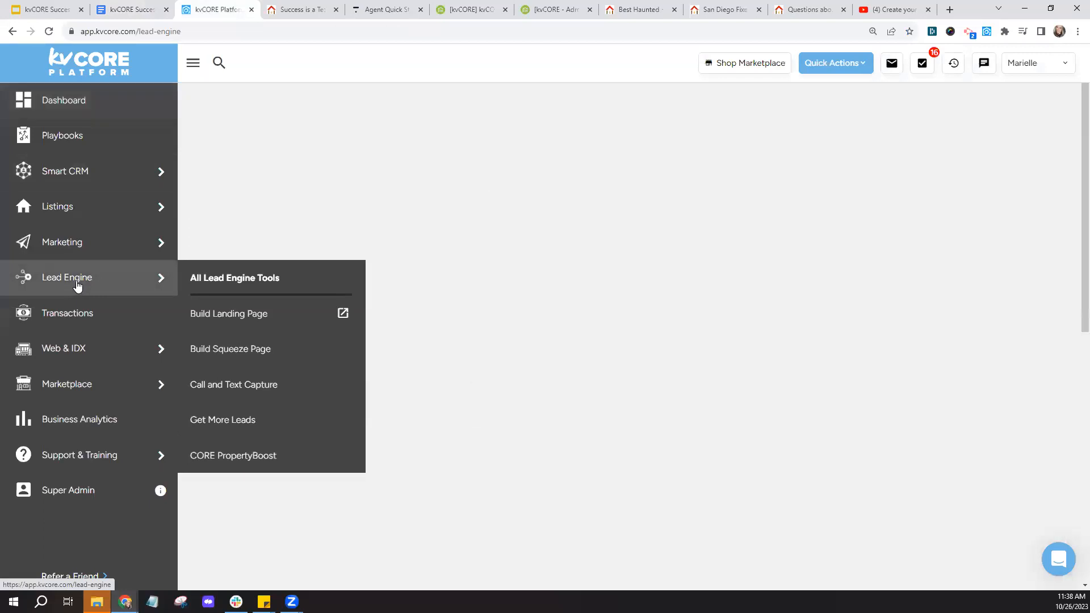
pyautogui.scroll(-1, 425, 268)
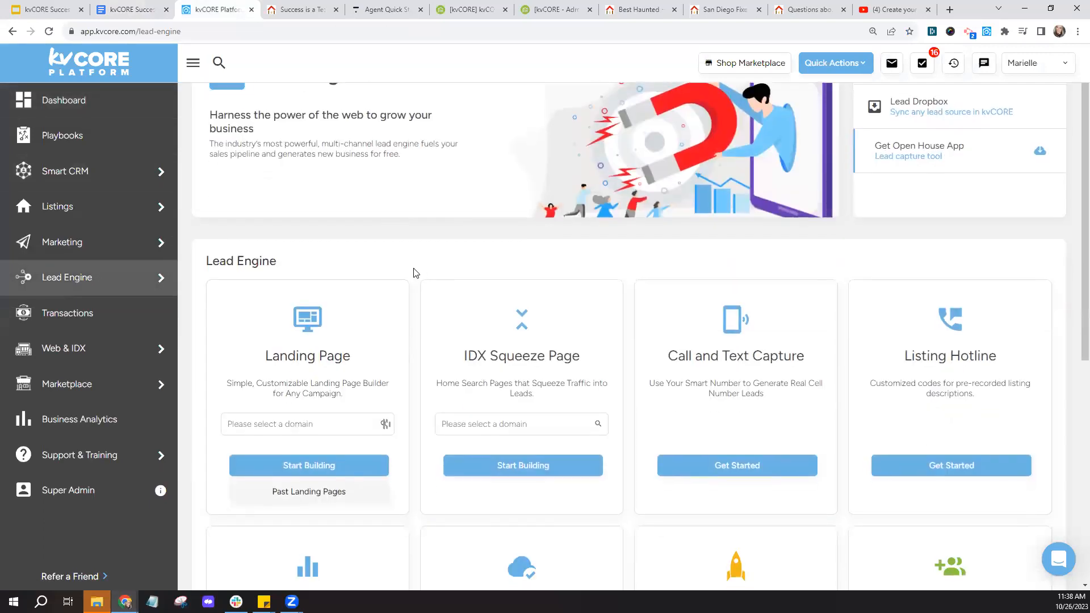
pyautogui.scroll(-2, 416, 274)
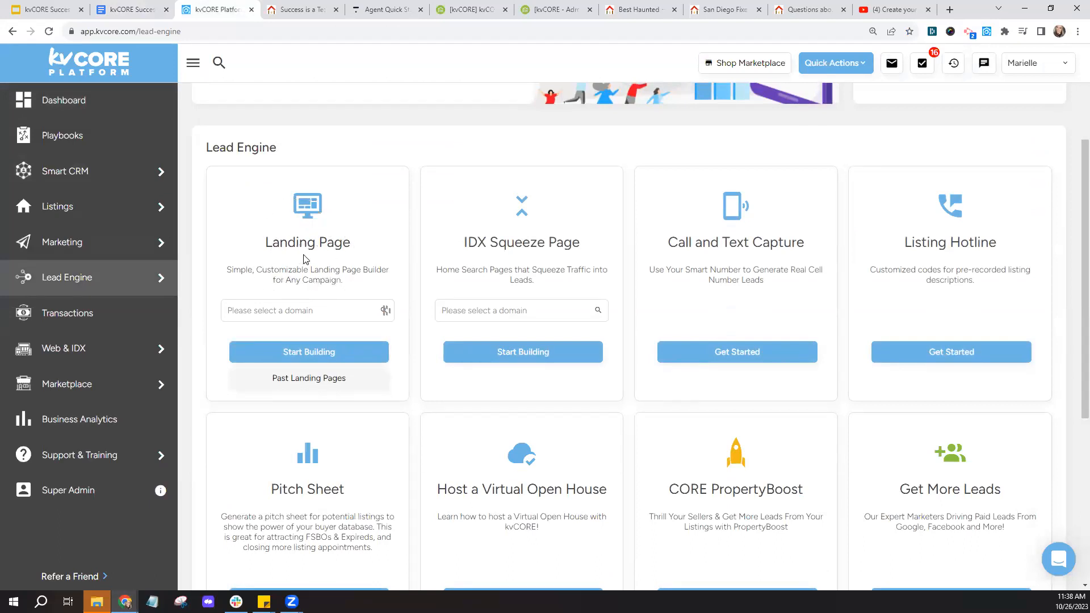
pyautogui.click(646, 13)
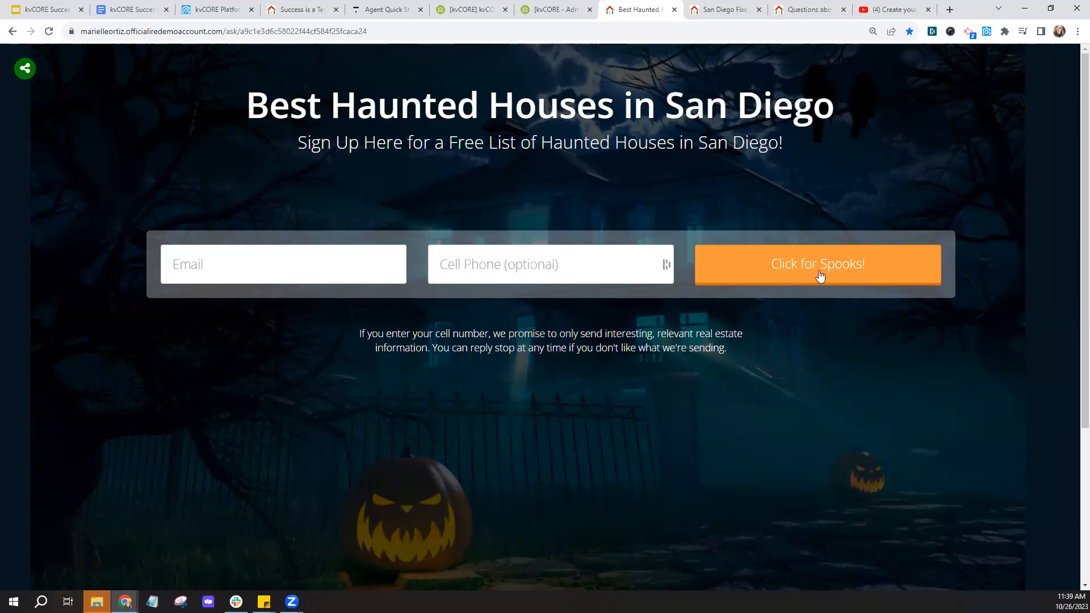
# - Return to the top of the agent homepage and choose Preferred Vendors > Preferred Plumbers
pyautogui.click(318, 9)
pyautogui.scroll(10, 882, 234)
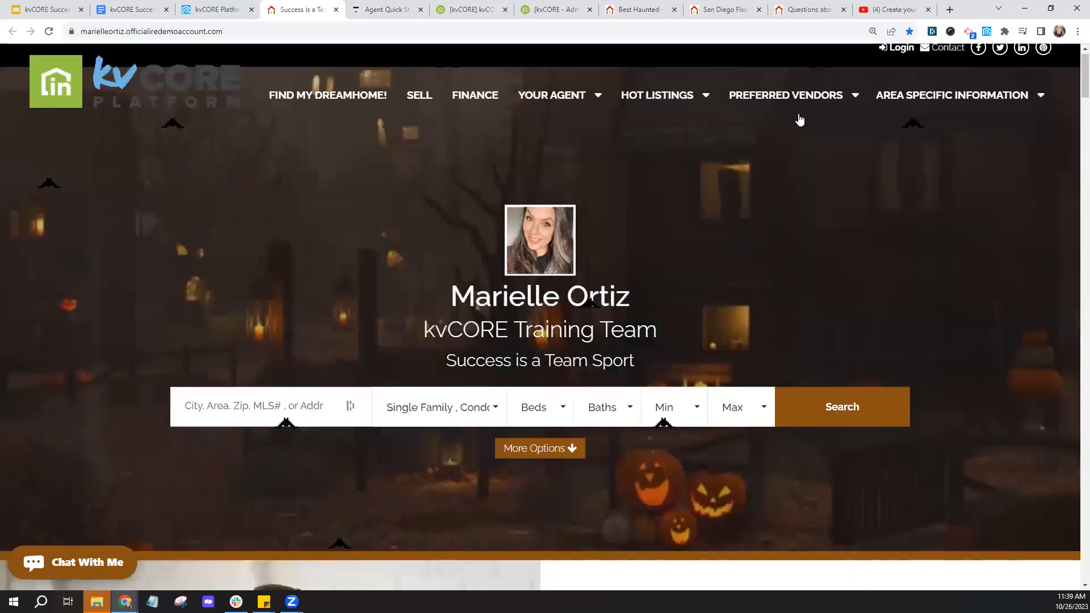
pyautogui.scroll(1, 995, 150)
pyautogui.moveTo(795, 114)
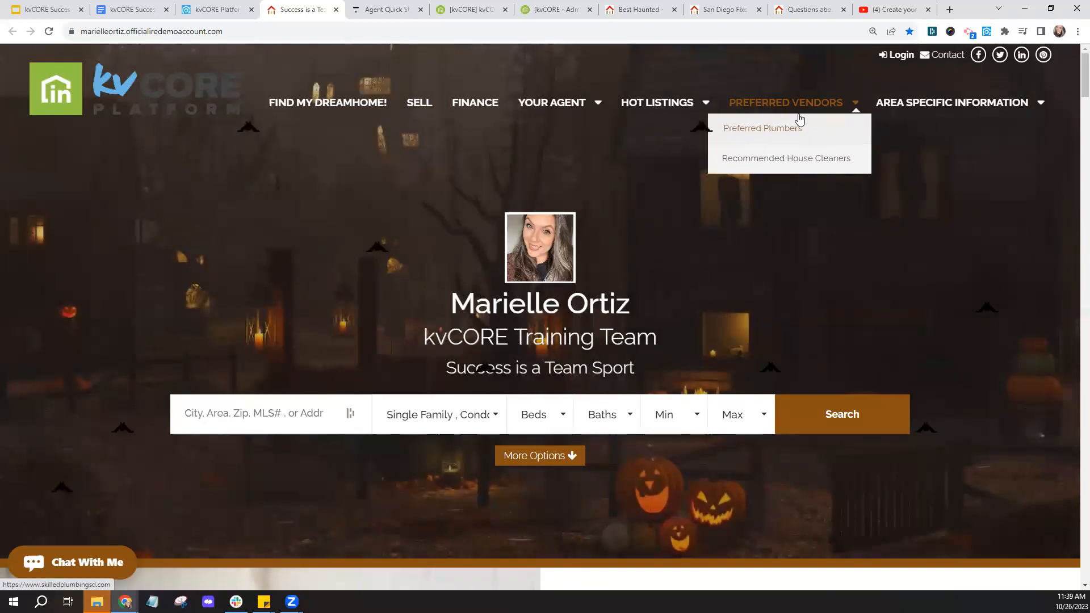
pyautogui.click(800, 118)
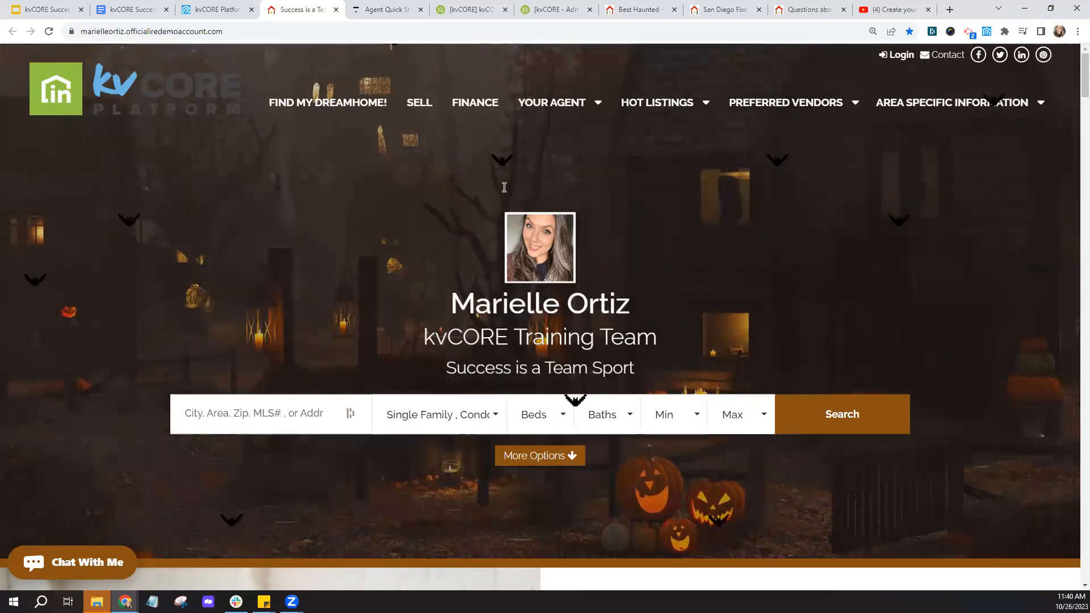
# - Check the Spooky Special Guide, then return to the kvCORE Lead Engine page
pyautogui.click(141, 8)
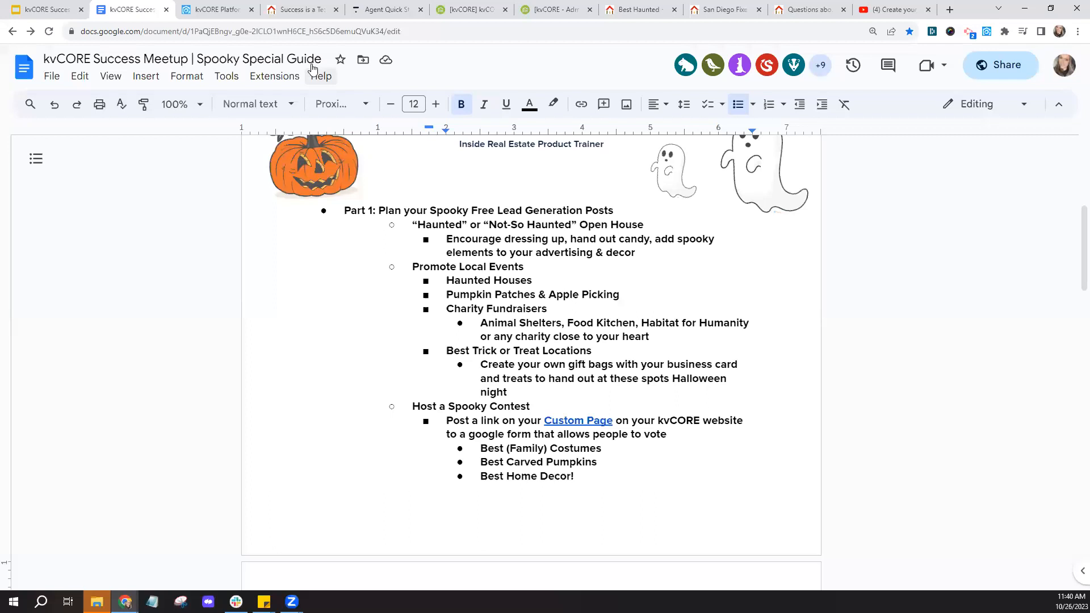
pyautogui.click(237, 13)
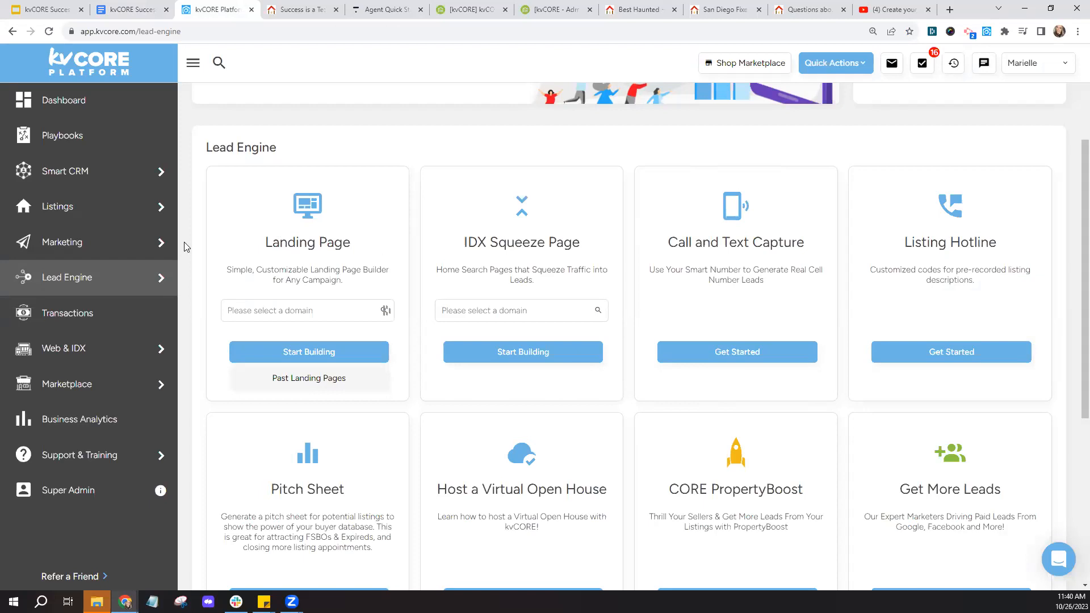
# - Select the agent's website domain in the IDX Squeeze Page domain dropdown
pyautogui.click(73, 178)
pyautogui.moveTo(463, 243); pyautogui.dragTo(586, 246)
pyautogui.click(587, 245)
pyautogui.click(519, 257)
pyautogui.click(525, 310)
pyautogui.click(521, 330)
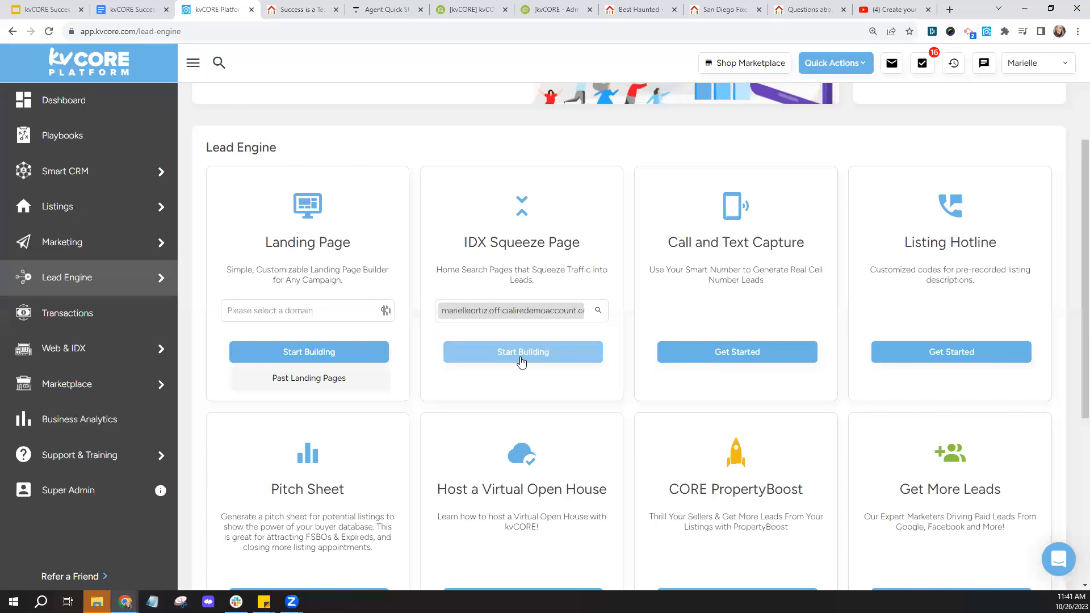
# - Preview the Multi-Property squeeze page builder, go back to Lead Engine, then reopen the Spooky Special Guide
pyautogui.click(521, 353)
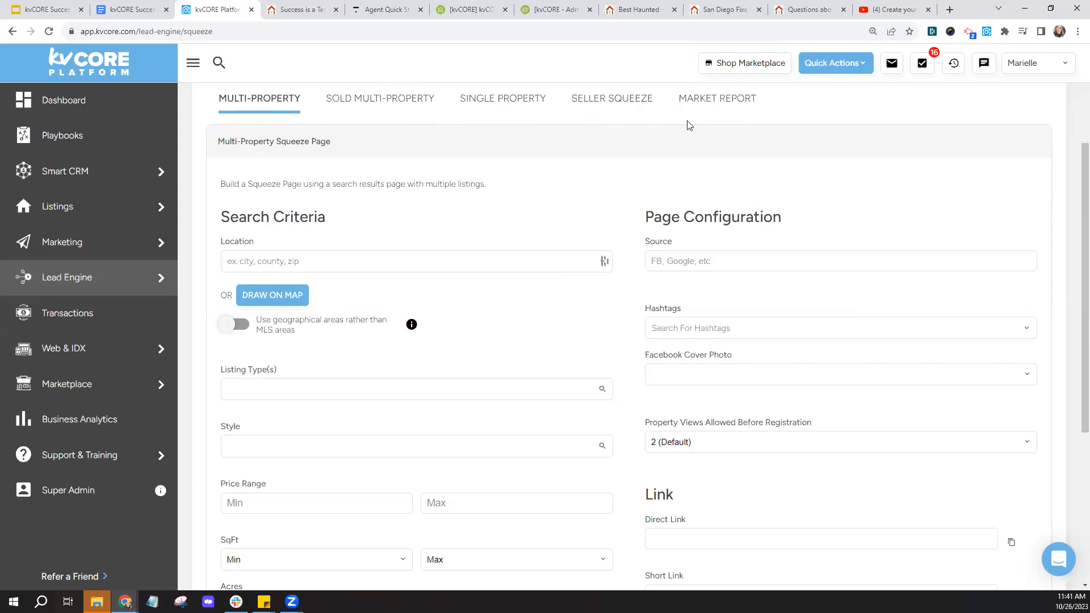
pyautogui.click(134, 282)
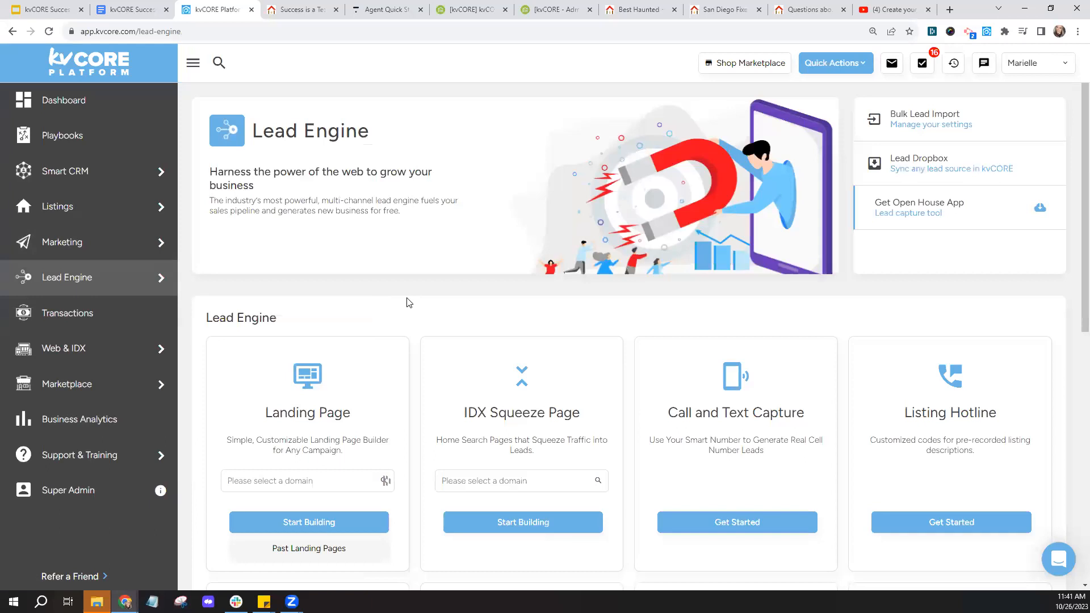
pyautogui.scroll(-1, 410, 302)
pyautogui.scroll(-1, 413, 304)
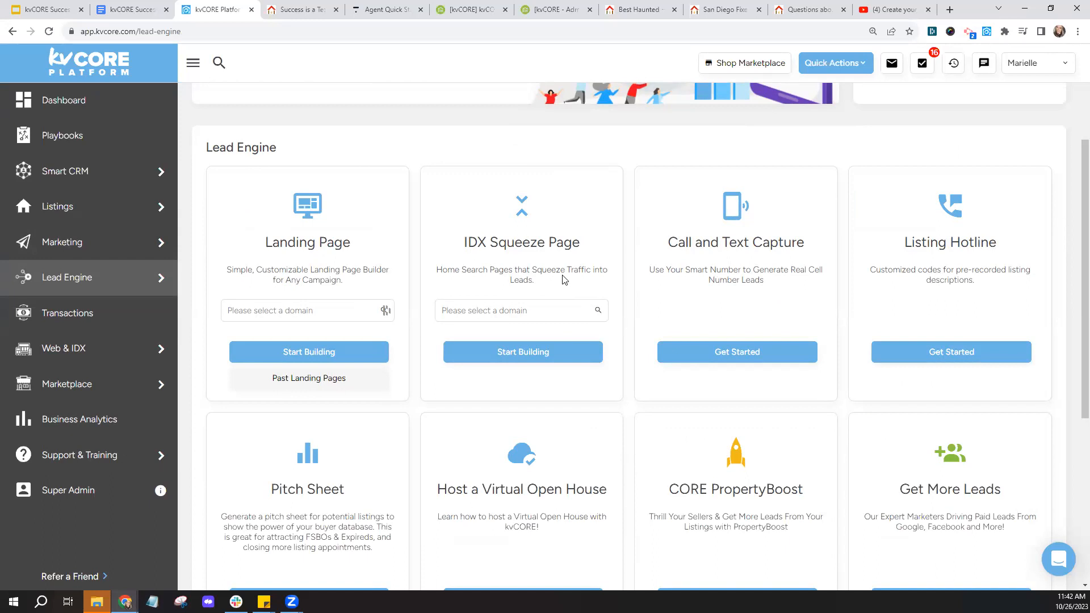
pyautogui.click(102, 5)
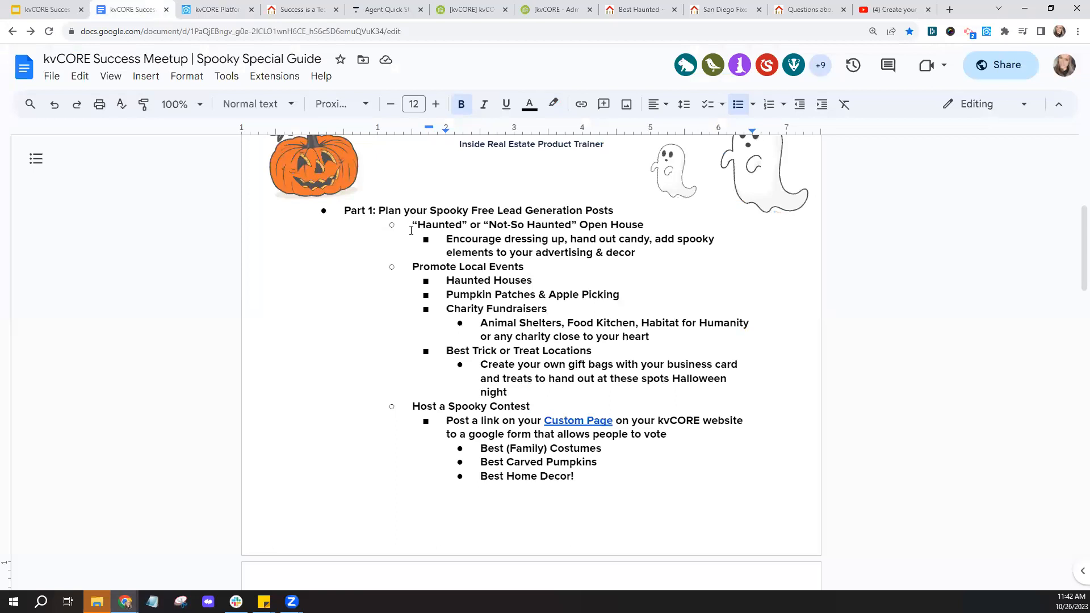
pyautogui.moveTo(411, 226); pyautogui.dragTo(656, 223)
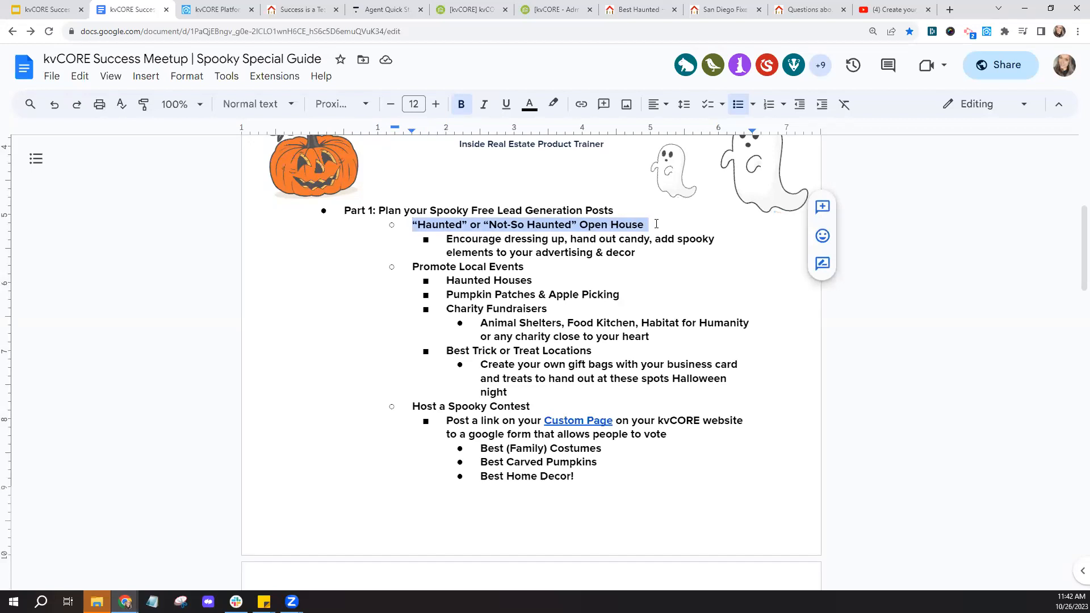
pyautogui.click(656, 224)
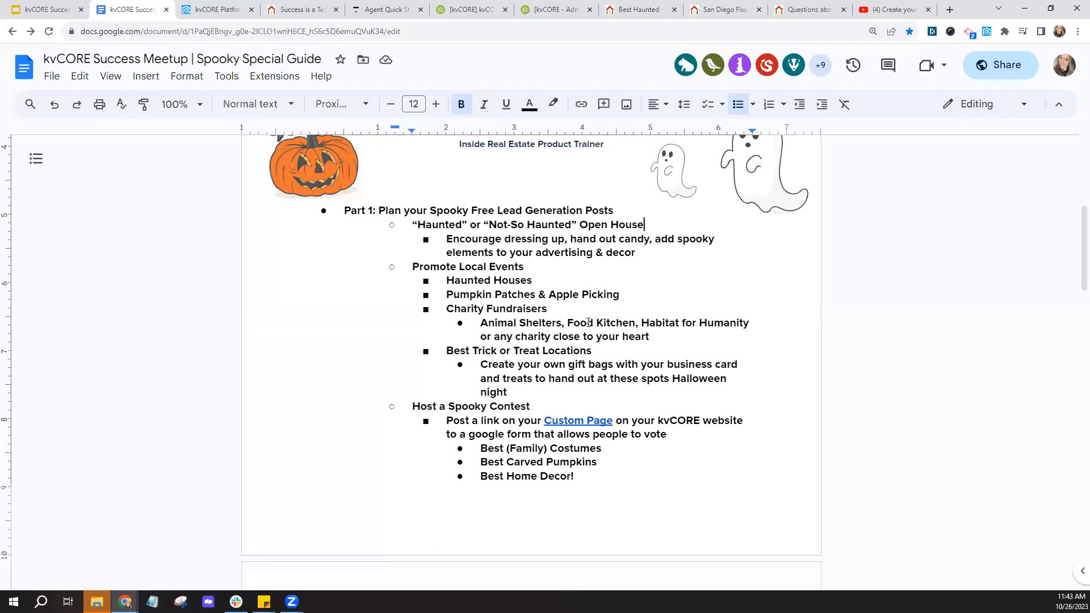
pyautogui.moveTo(446, 309); pyautogui.dragTo(561, 310)
pyautogui.click(561, 310)
pyautogui.moveTo(446, 350); pyautogui.dragTo(599, 351)
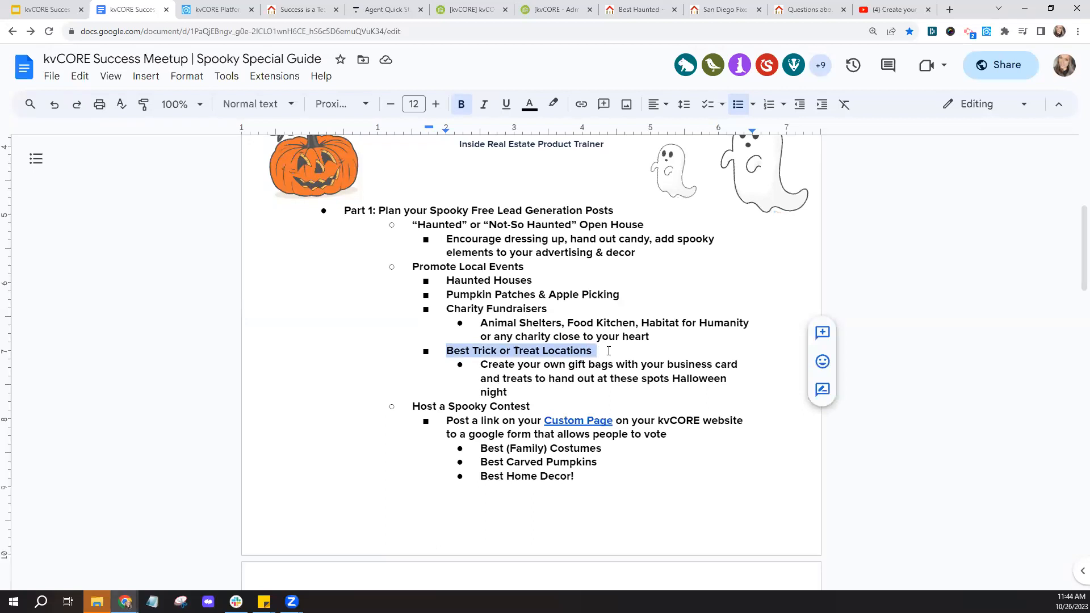
pyautogui.click(608, 351)
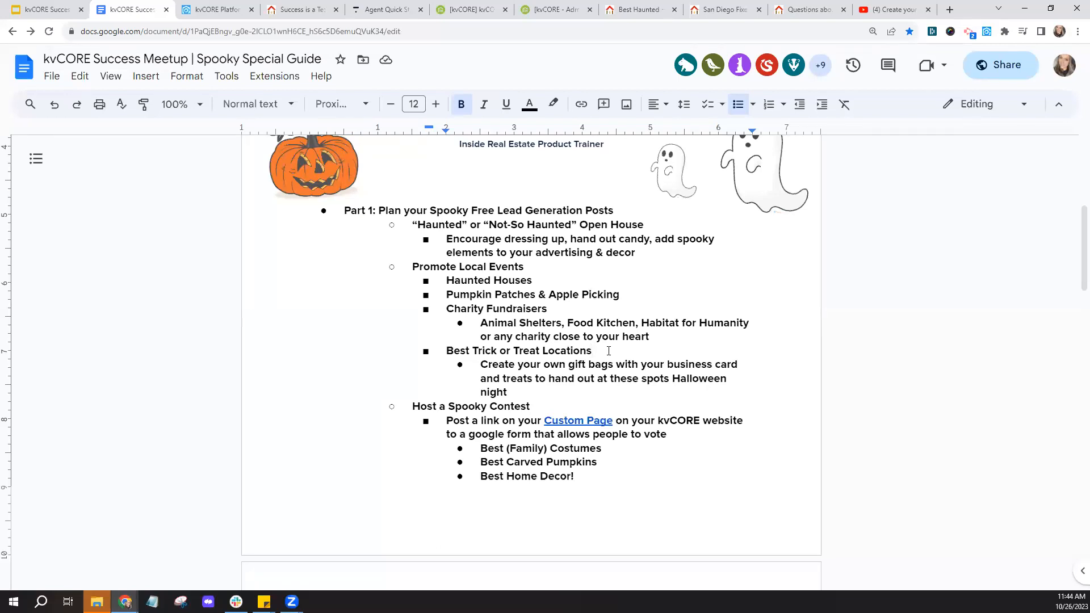
pyautogui.click(753, 380)
pyautogui.scroll(-4, 684, 433)
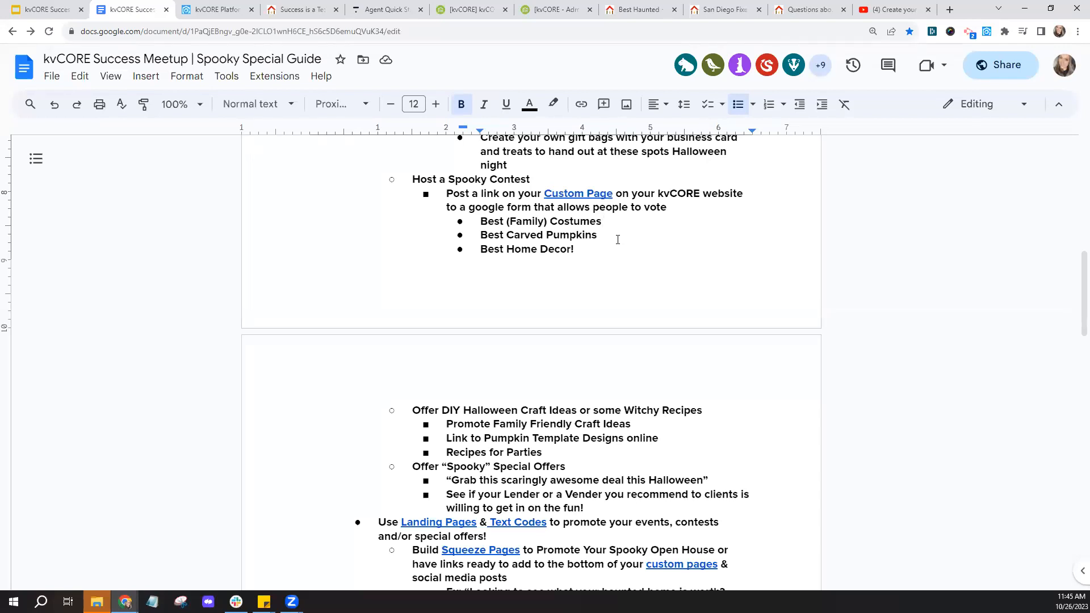
pyautogui.moveTo(477, 252); pyautogui.dragTo(579, 250)
pyautogui.click(597, 248)
pyautogui.scroll(-3, 707, 276)
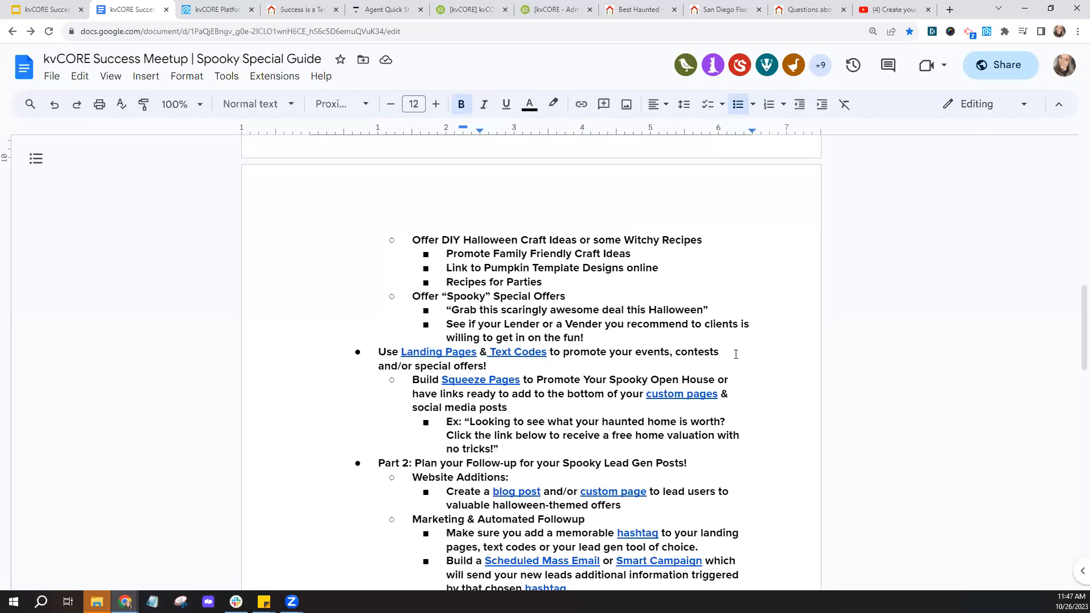
pyautogui.scroll(-2, 736, 354)
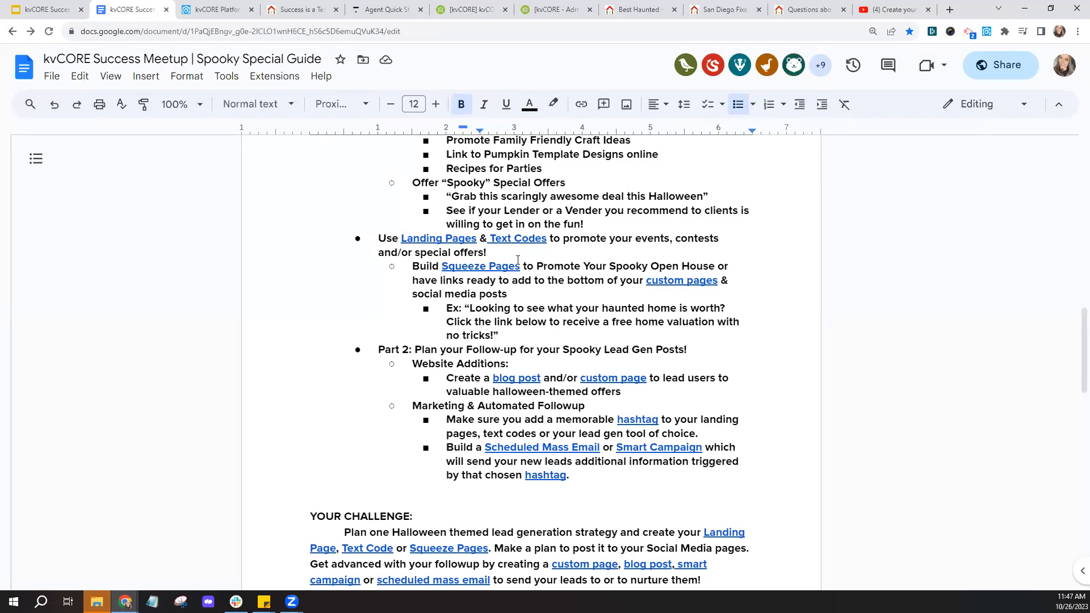
pyautogui.click(451, 241)
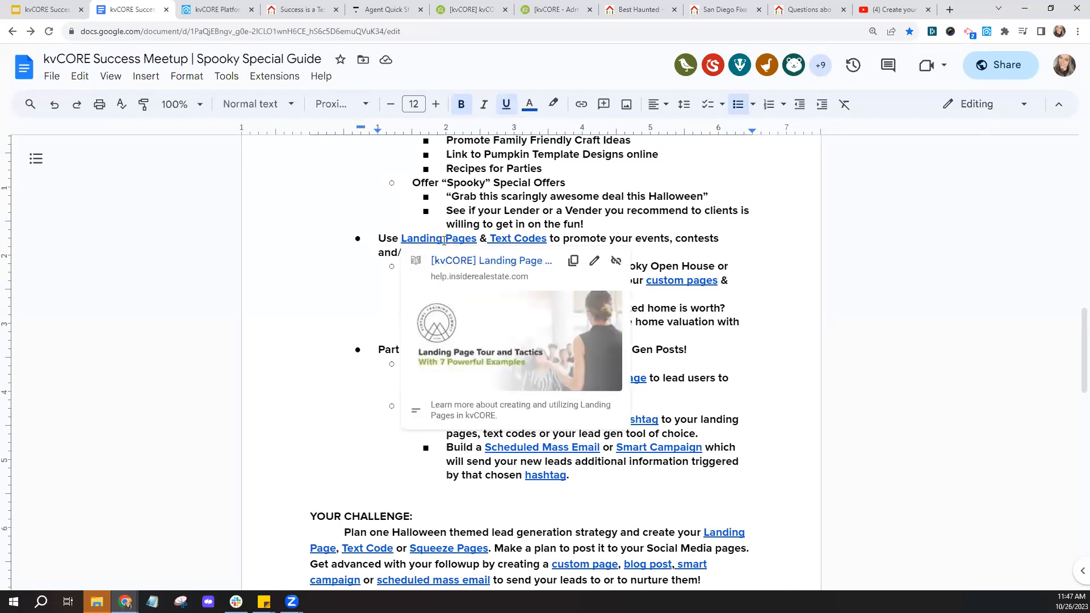
pyautogui.click(485, 271)
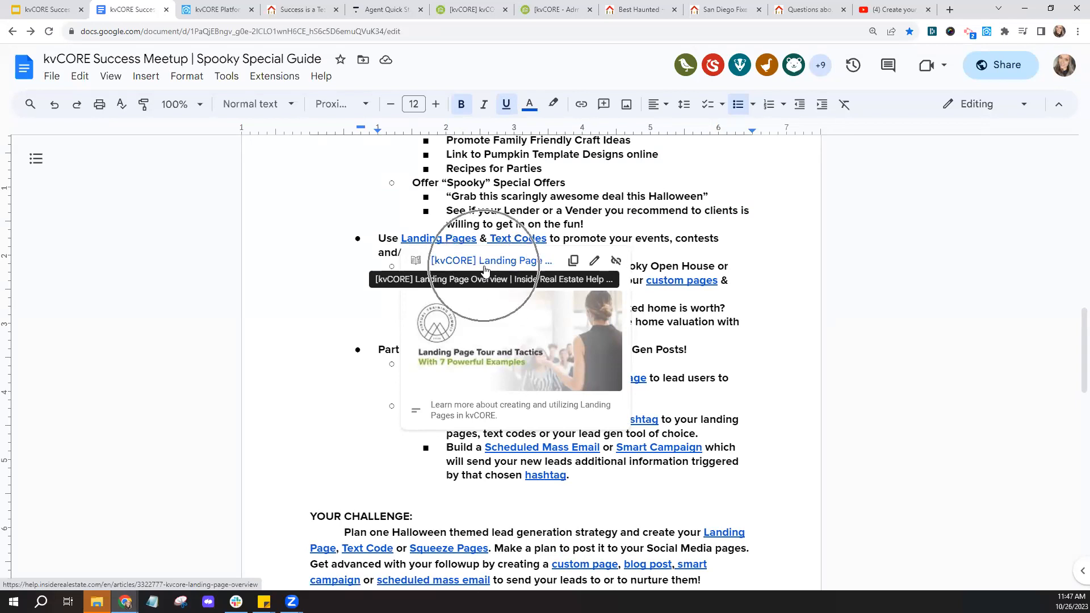
pyautogui.click(665, 264)
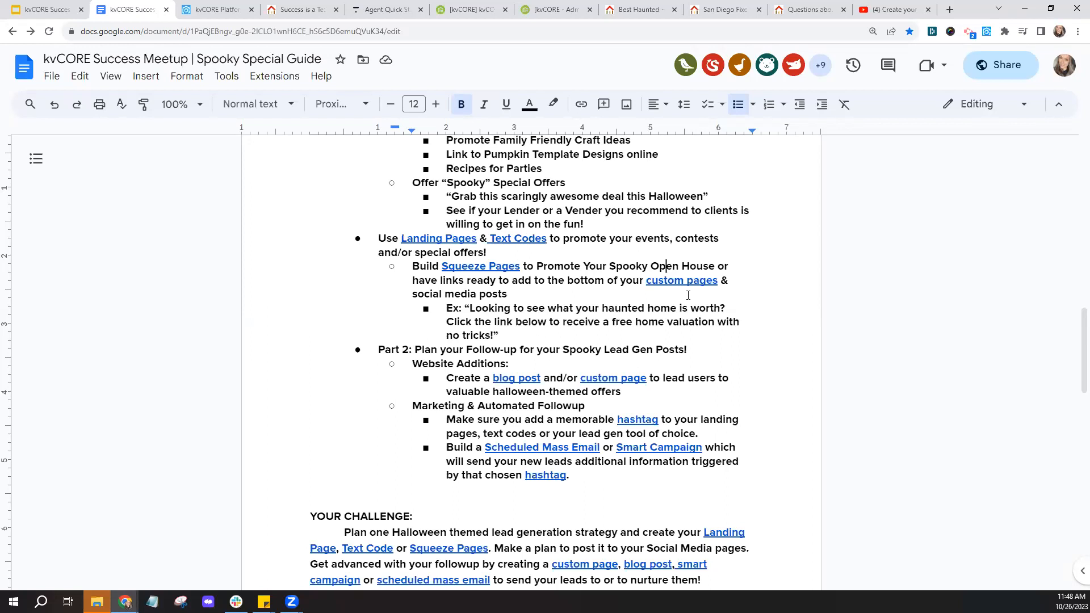
pyautogui.moveTo(645, 280); pyautogui.dragTo(718, 282)
pyautogui.click(714, 300)
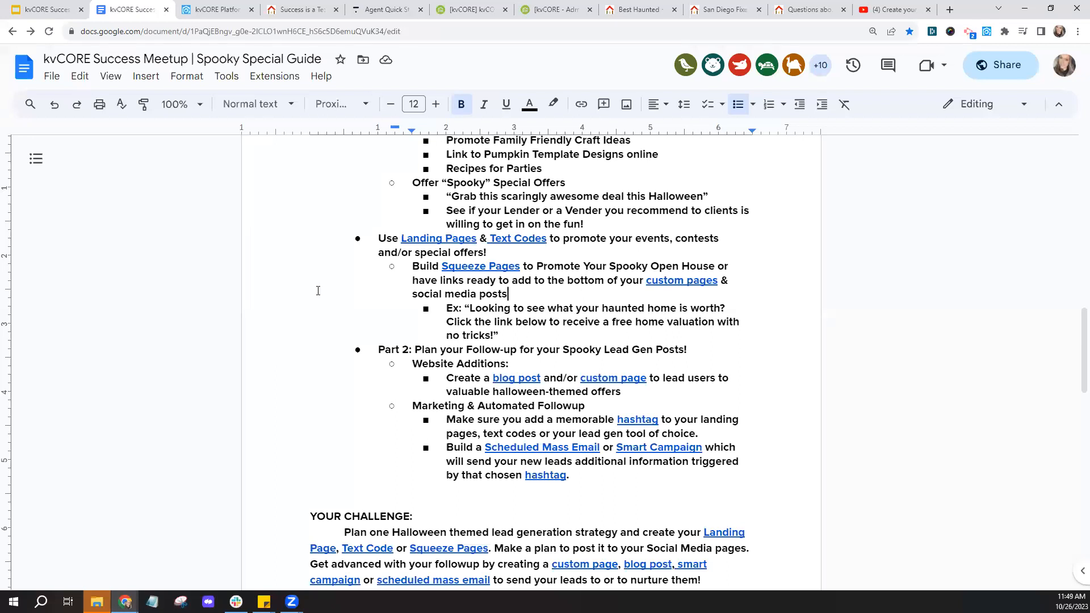
pyautogui.click(999, 71)
# - Copy the Spooky Special Guide's share link, close sharing, and switch to the YouTube video
pyautogui.click(426, 445)
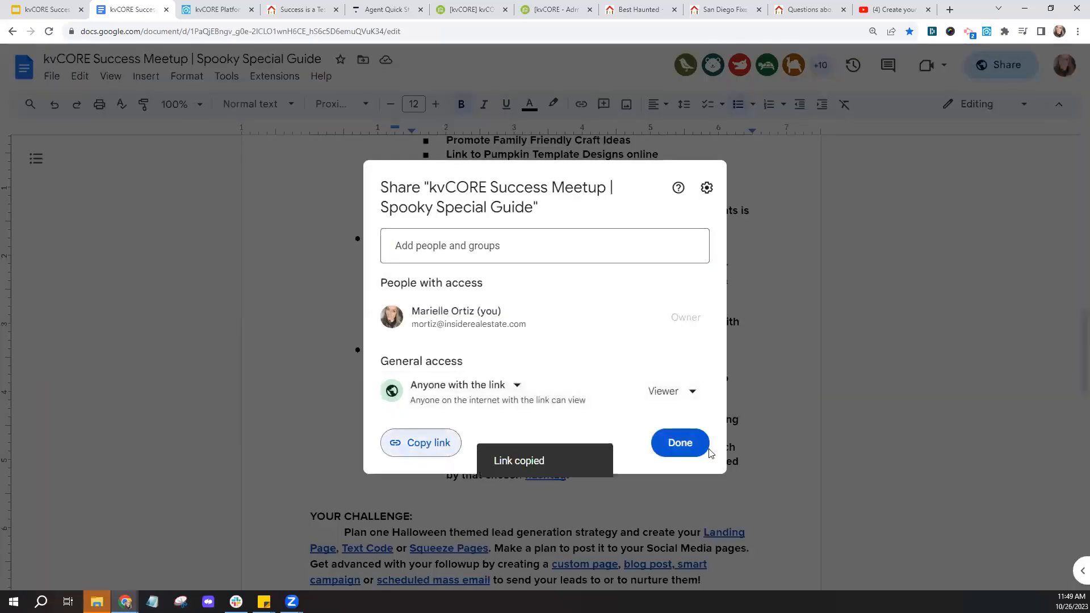
pyautogui.click(679, 444)
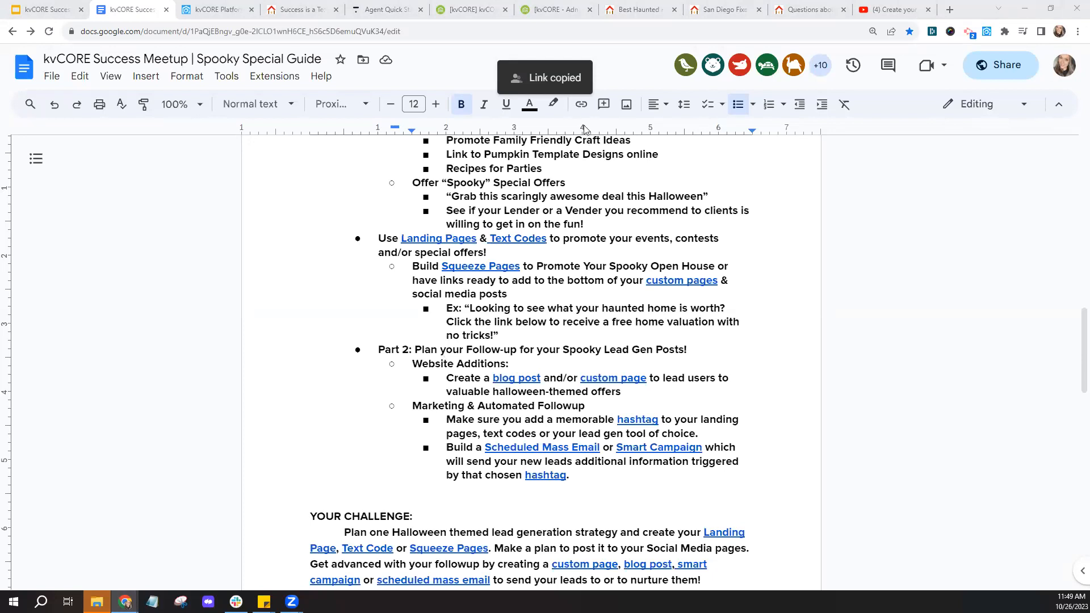
pyautogui.click(915, 6)
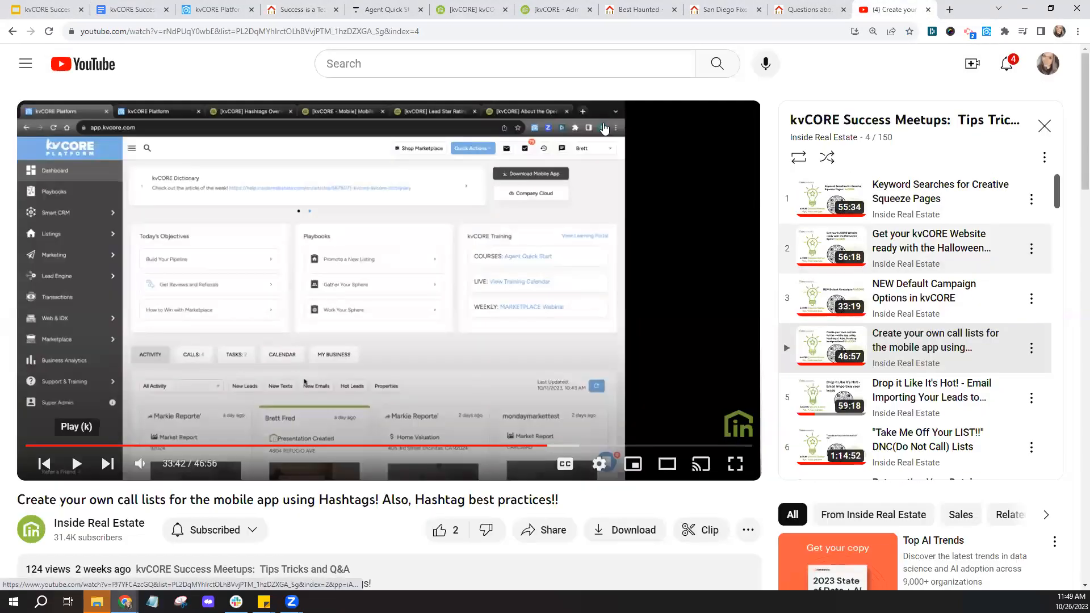
# - Open the Inside Real Estate channel in a new tab and copy its web address
pyautogui.rightClick(111, 435)
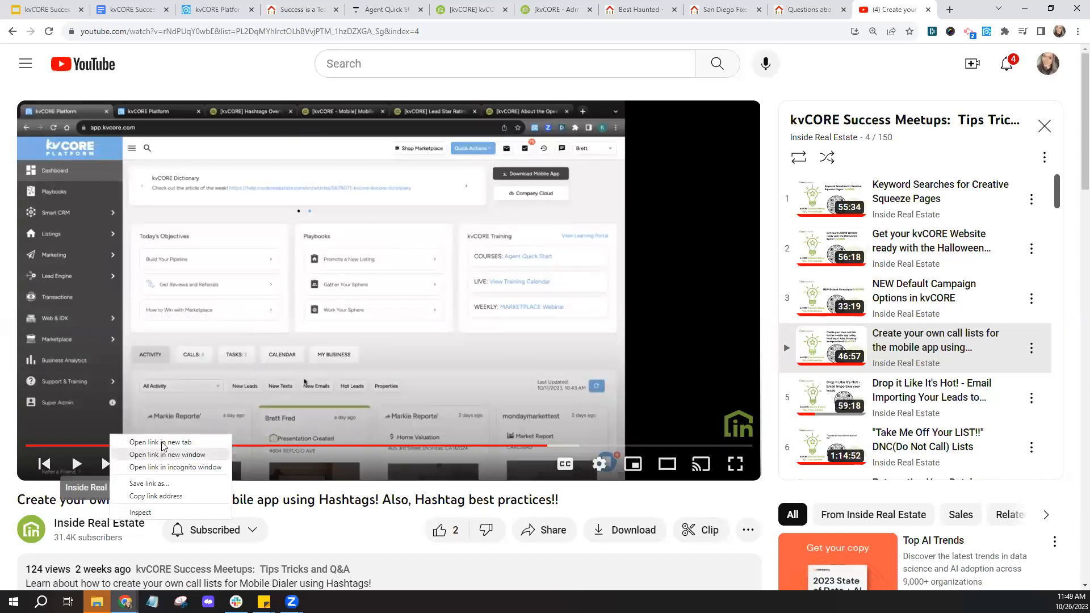
pyautogui.click(159, 442)
pyautogui.hotkey('ctrl', 'Tab')
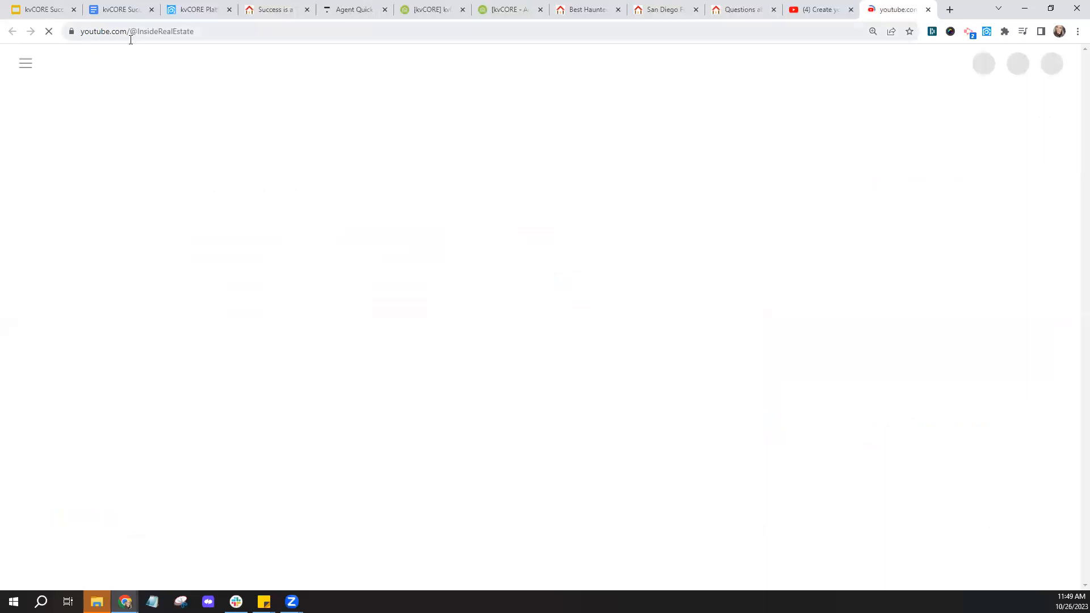
pyautogui.click(177, 31)
pyautogui.rightClick(177, 31)
pyautogui.click(209, 98)
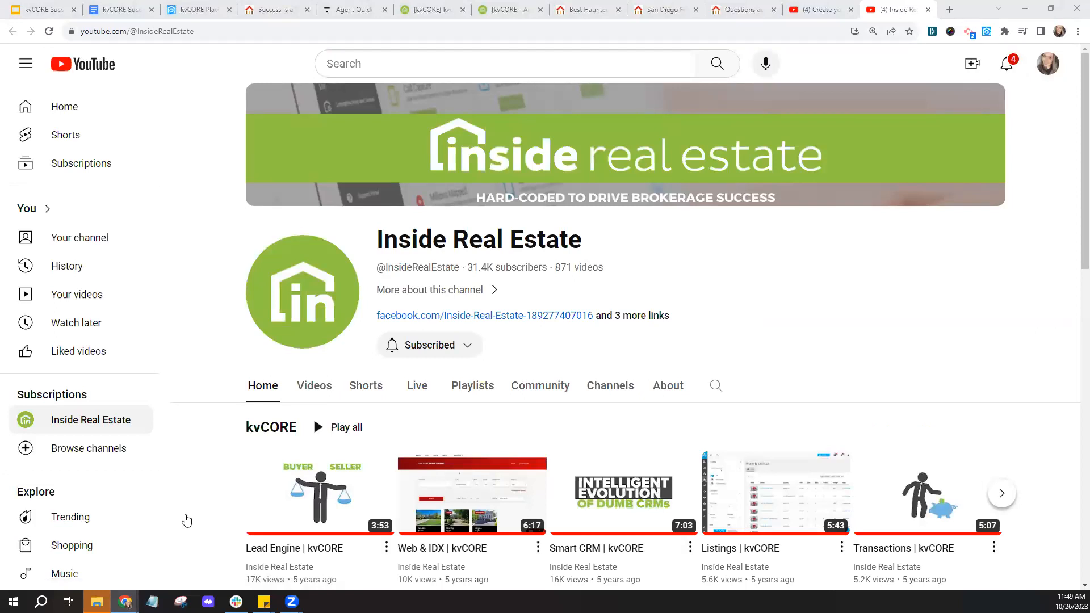
# - Browse the channel's playlists, search 'spooky special', close the tab and return to Lead Engine
pyautogui.click(476, 390)
pyautogui.click(477, 394)
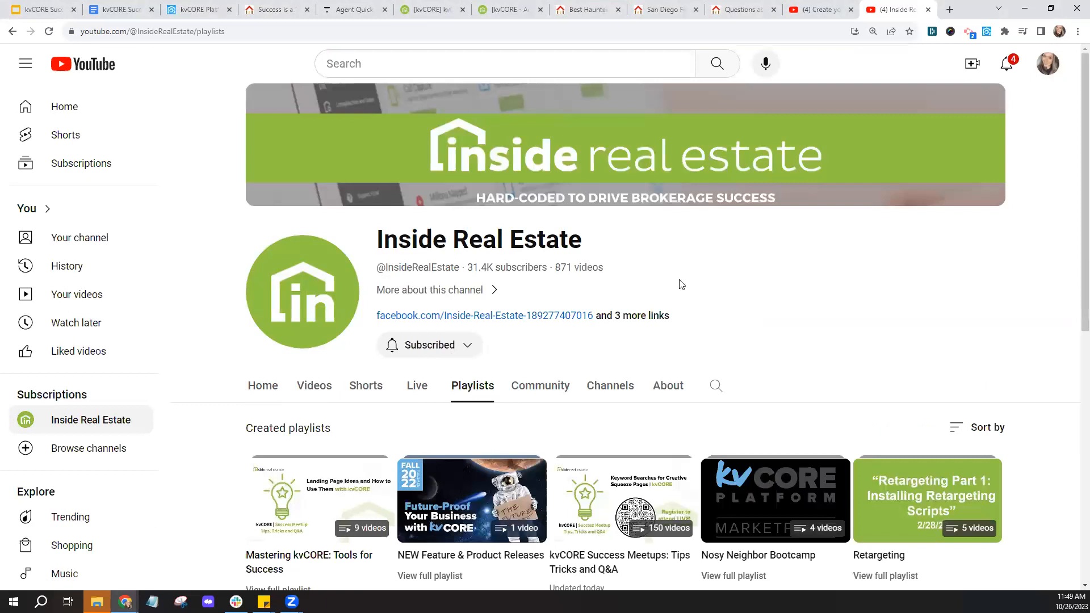
pyautogui.scroll(-4, 584, 343)
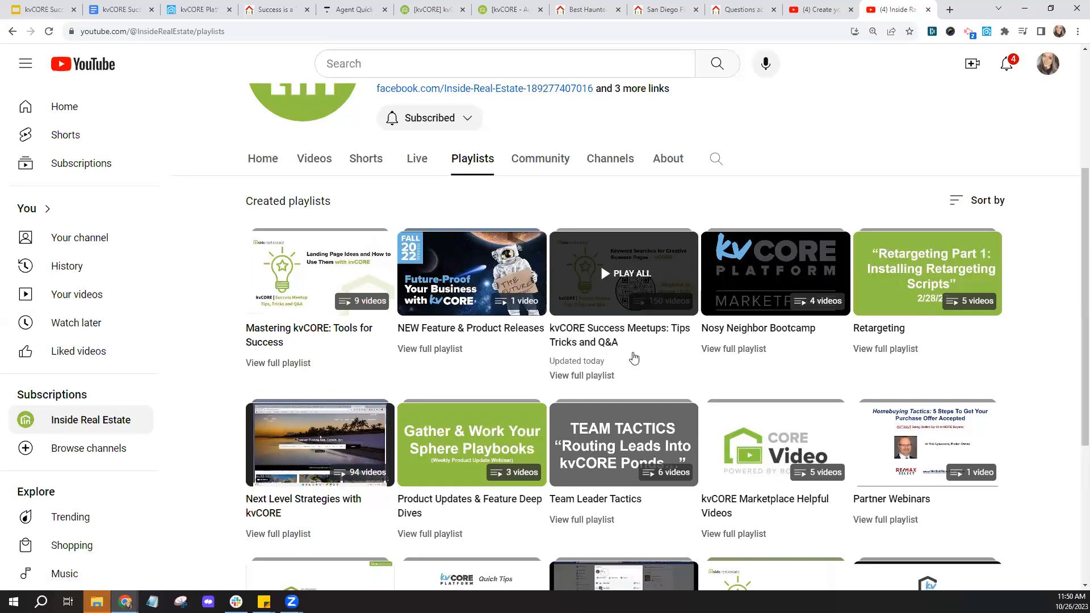
pyautogui.scroll(1, 635, 358)
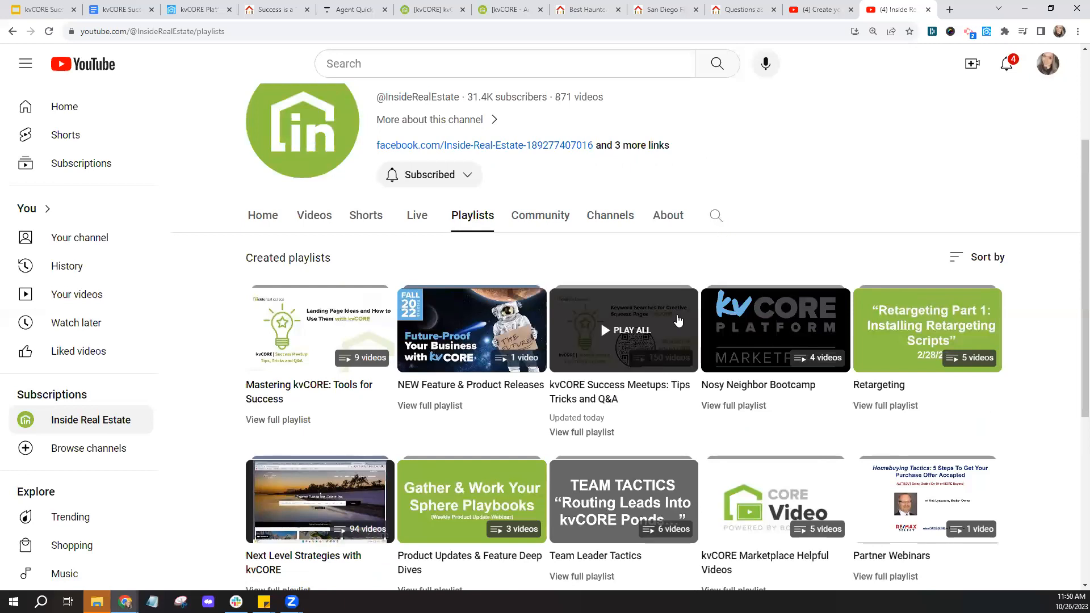
pyautogui.click(721, 225)
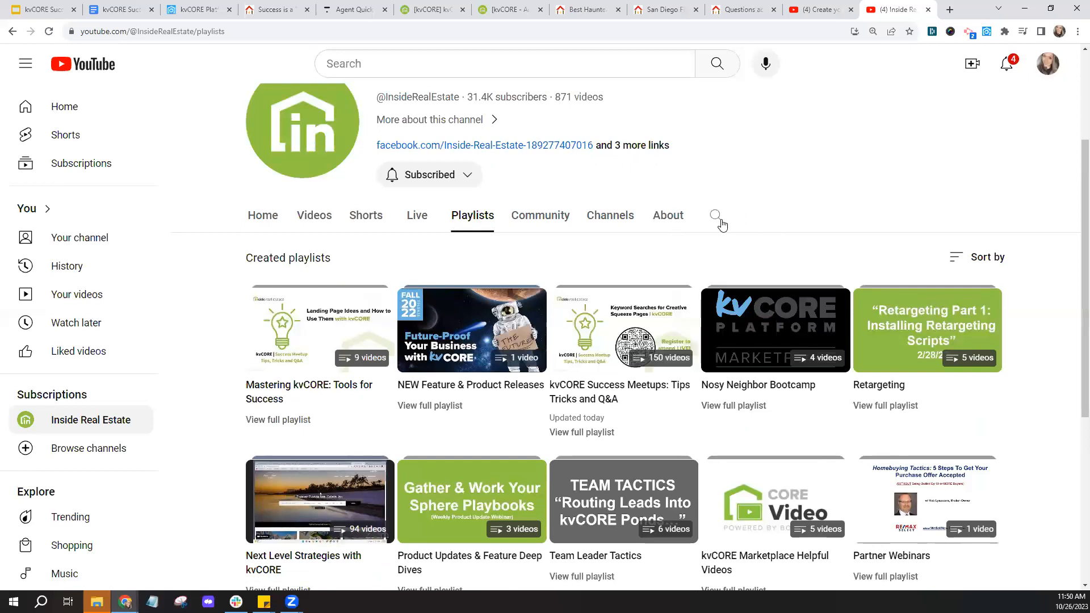
pyautogui.write('spooky special')
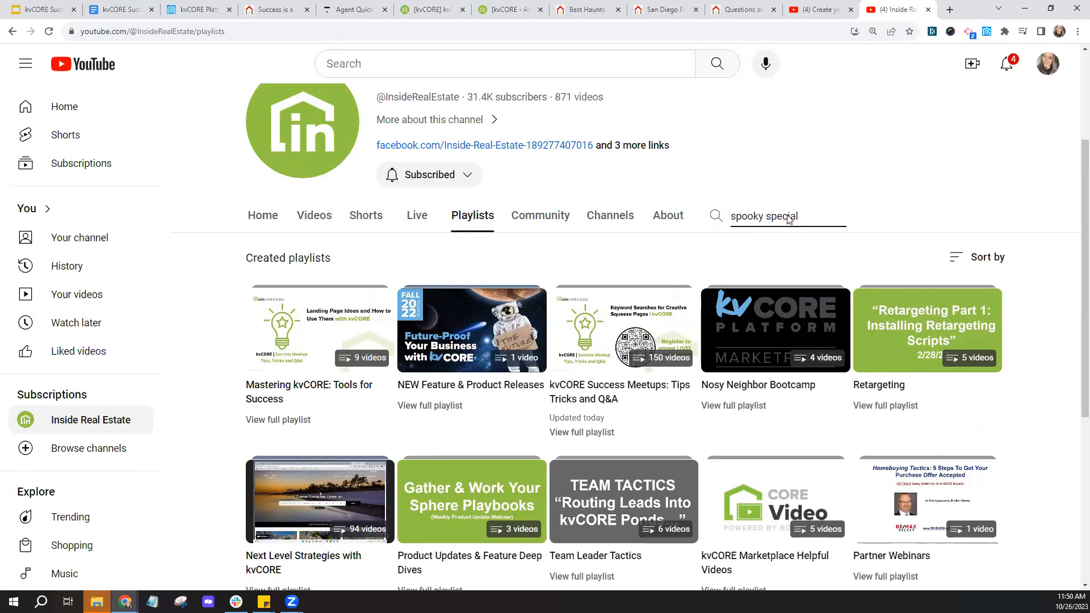
pyautogui.hotkey('ctrl', 'w')
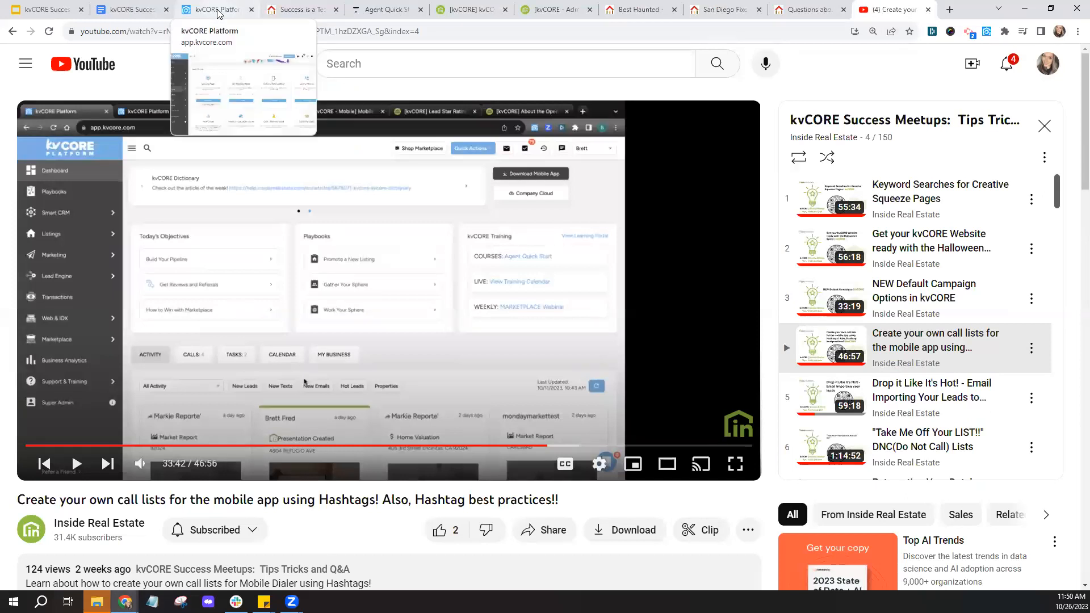
pyautogui.click(218, 10)
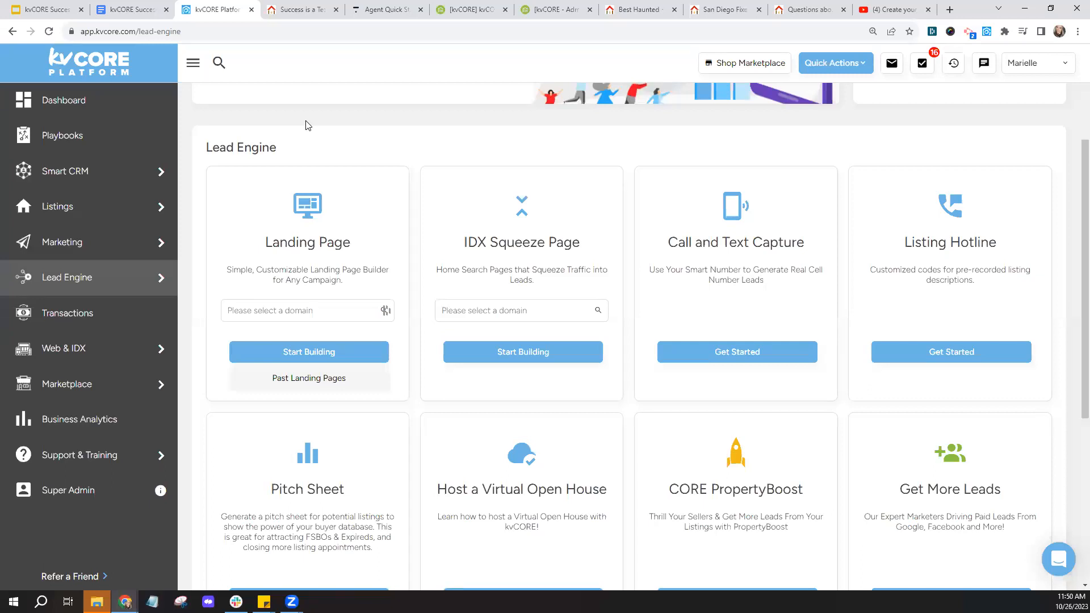
# - Switch to the Best Haunted Houses in San Diego landing page with its sign-up form
pyautogui.click(637, 10)
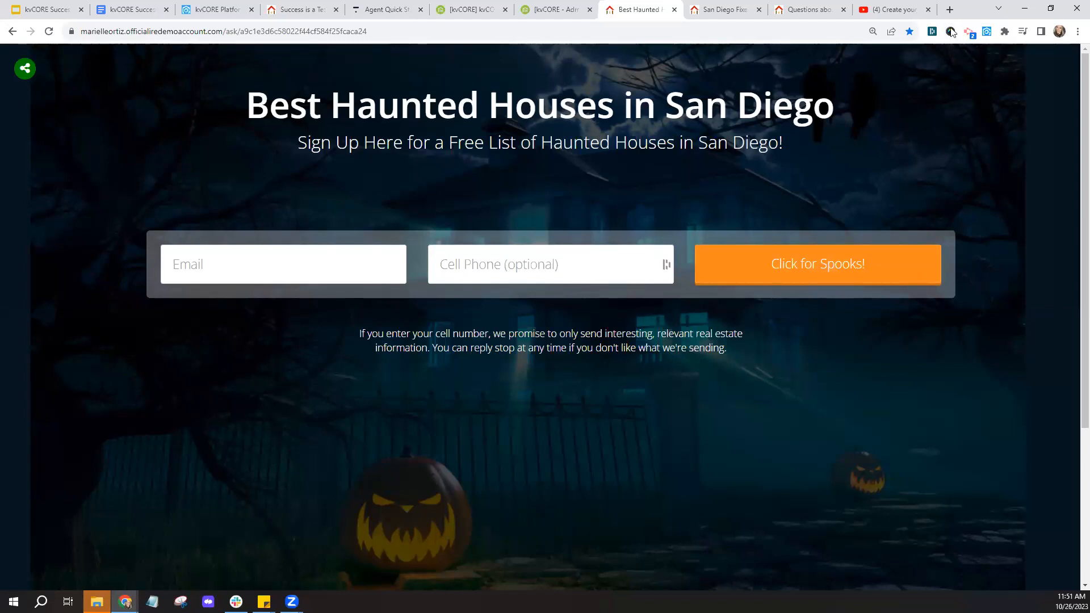
# - Search 'google doc' in a new tab and go to the Google Docs documents home
pyautogui.click(950, 10)
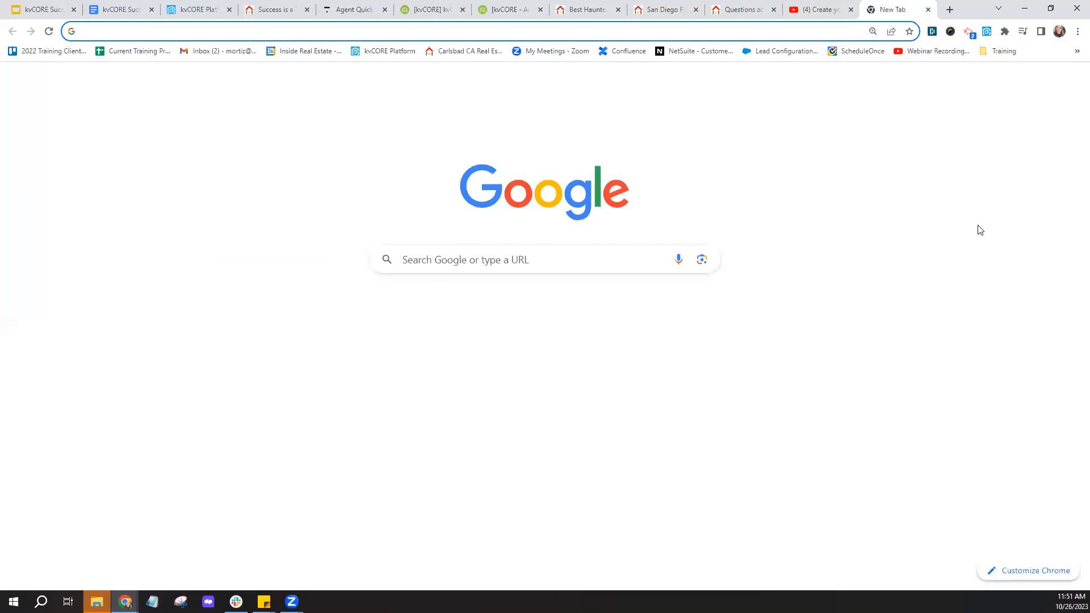
pyautogui.click(711, 31)
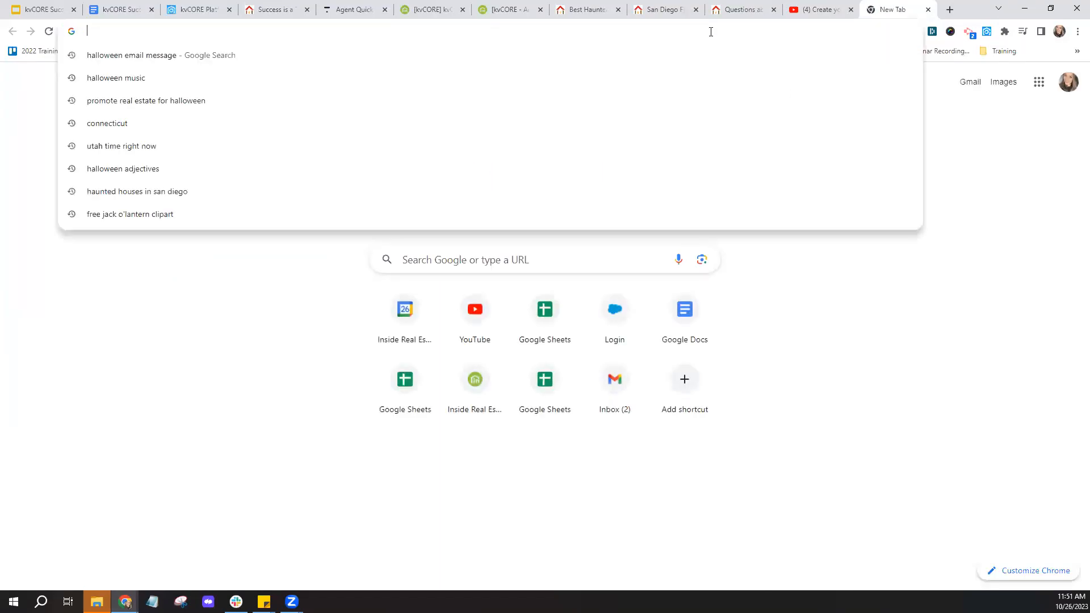
pyautogui.write('google doc')
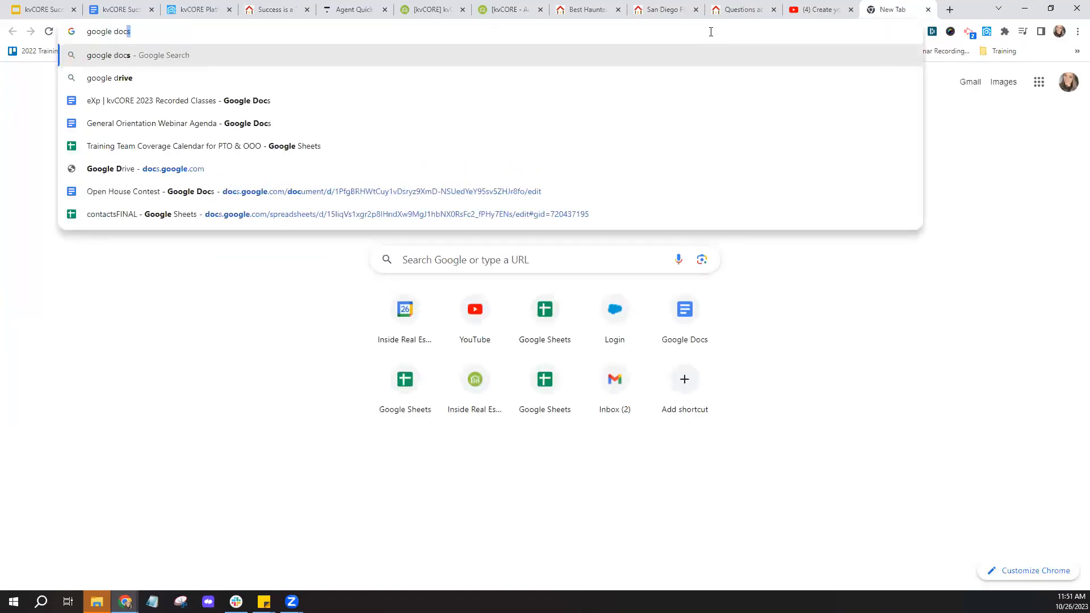
pyautogui.press('Return')
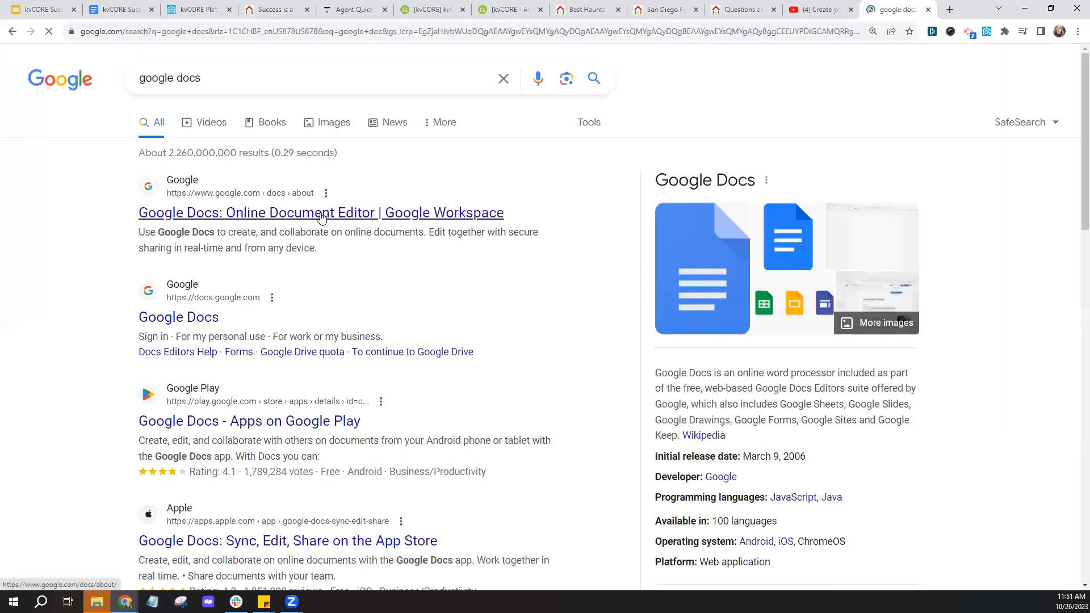
pyautogui.click(322, 219)
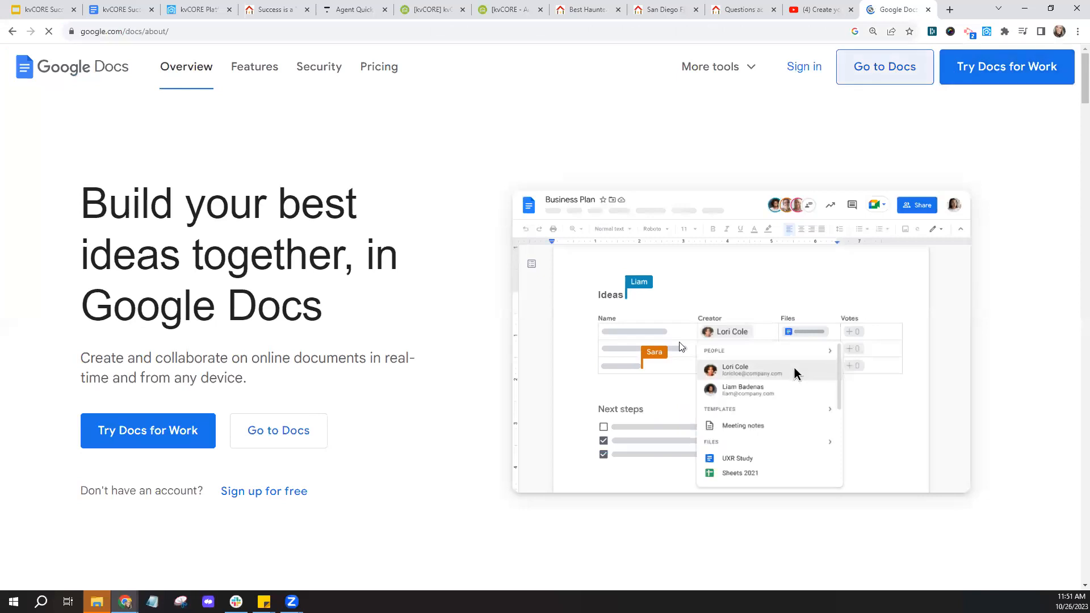
pyautogui.click(884, 67)
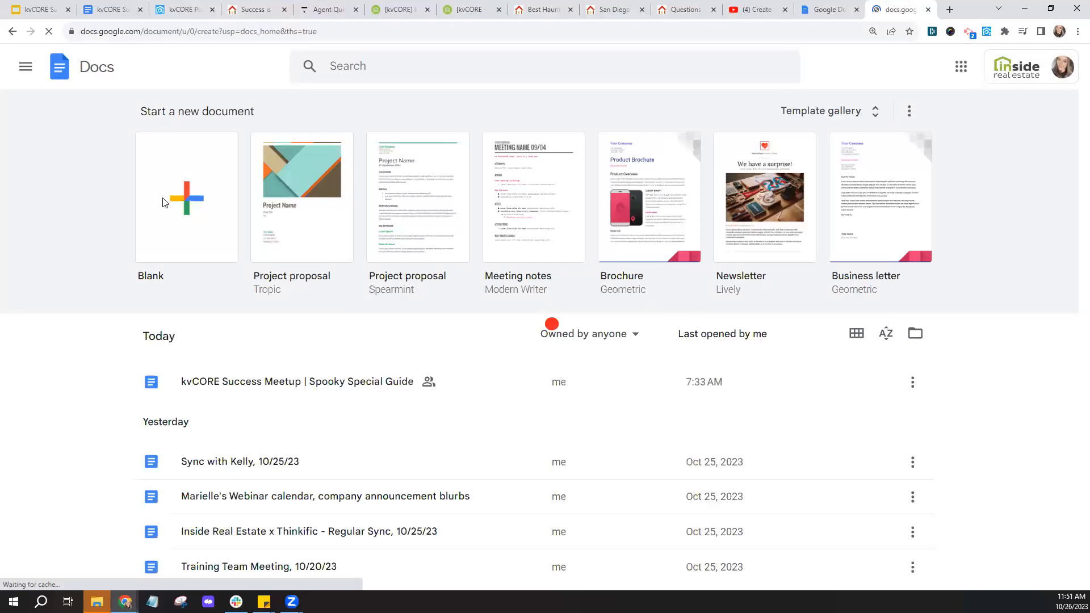
# - Create a blank Google Doc, then move on to the Best Haunted Houses signup page and the agent's website
pyautogui.click(164, 203)
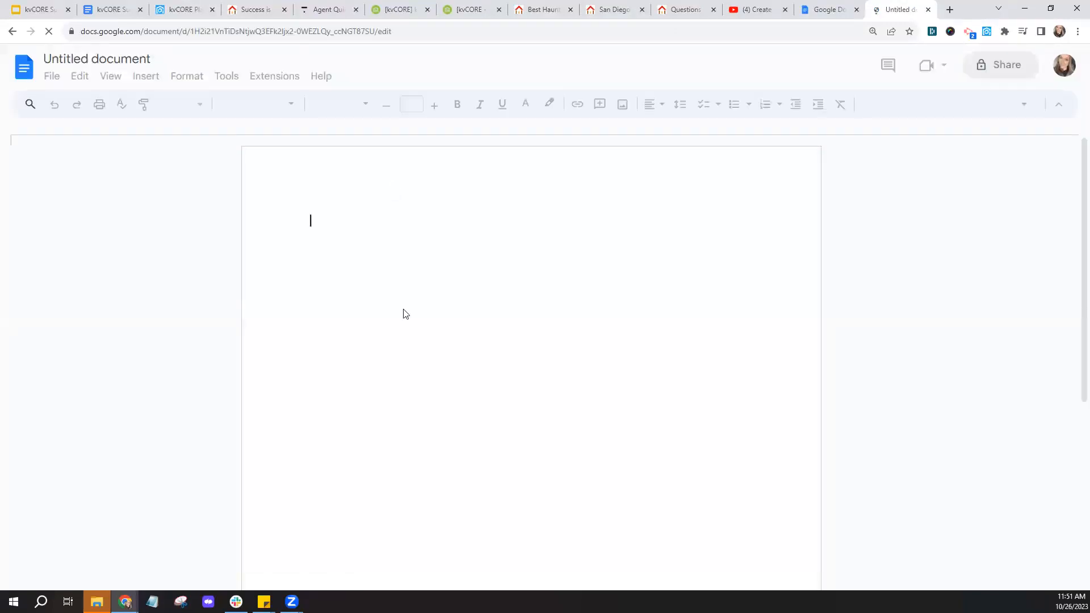
pyautogui.click(357, 38)
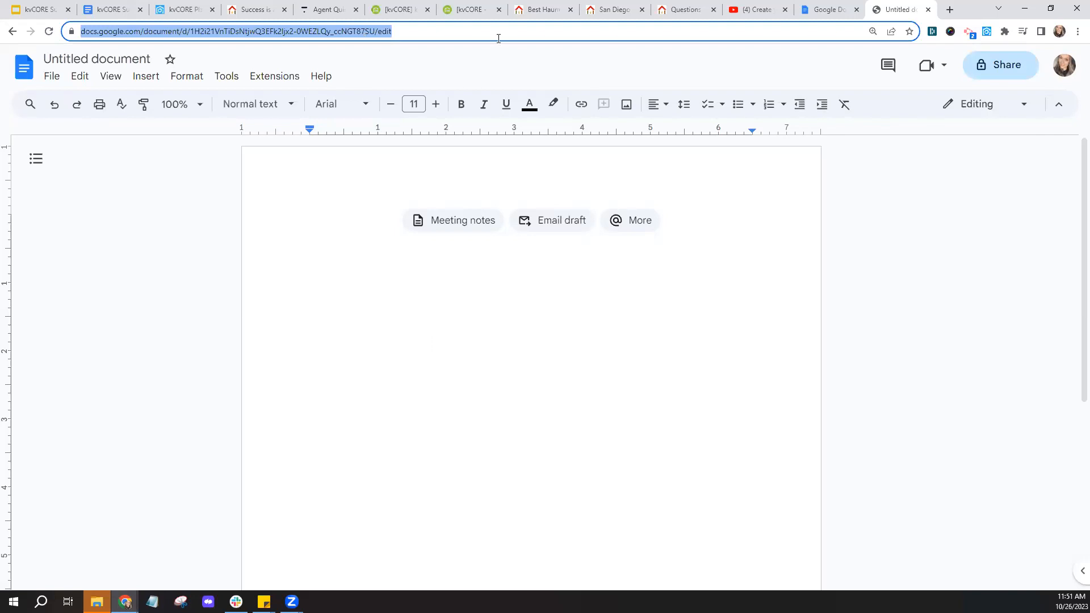
pyautogui.click(540, 8)
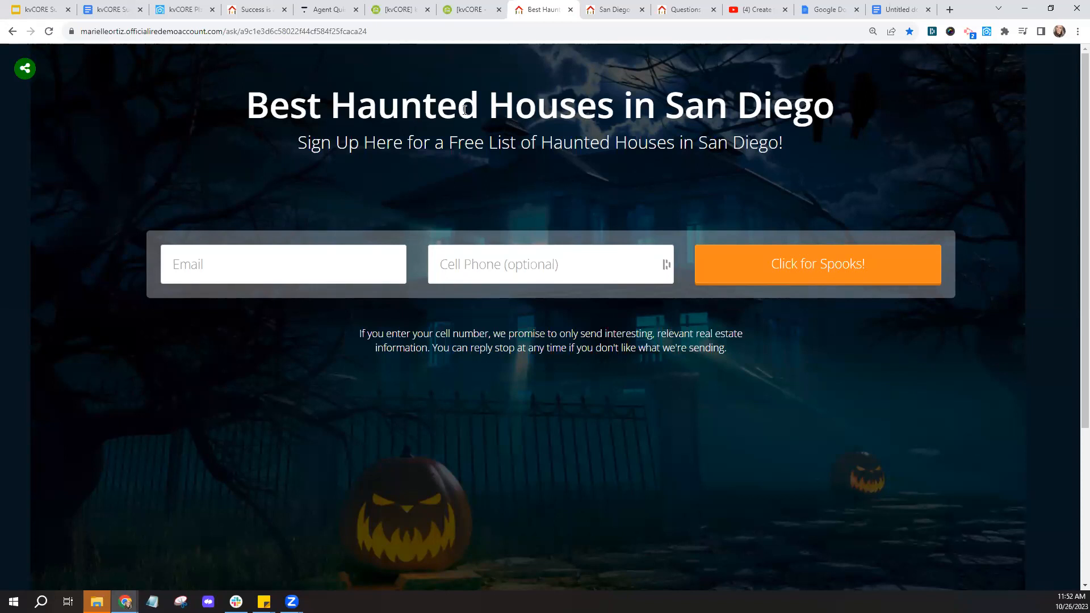
pyautogui.click(254, 7)
# - Go from the agent site and signup tabs back to kvCORE's Lead Engine page
pyautogui.moveTo(645, 107)
pyautogui.press('ctrl')
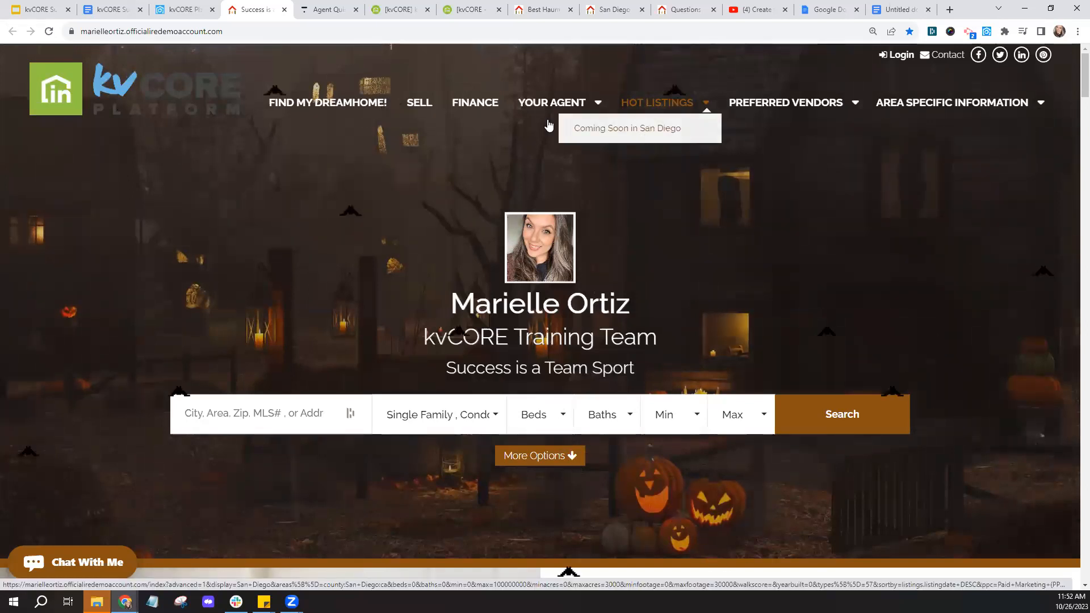
pyautogui.click(184, 32)
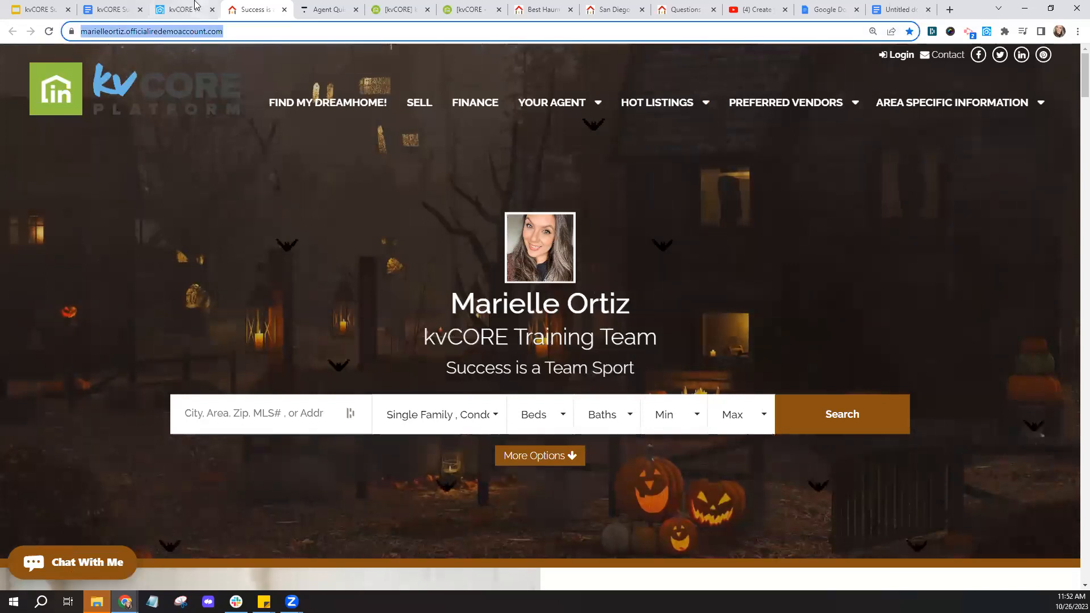
pyautogui.click(537, 9)
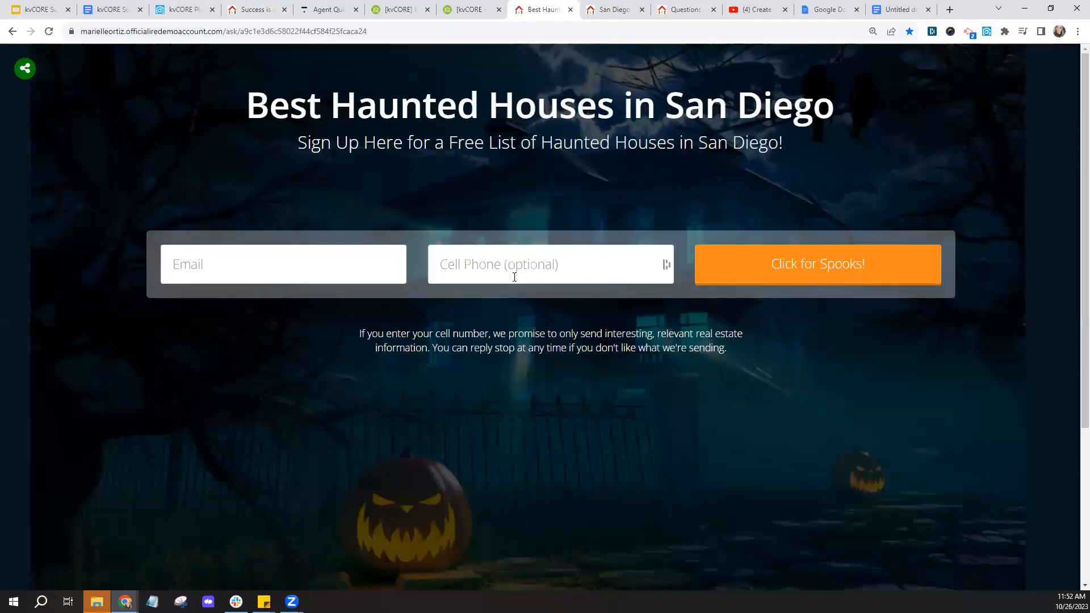
pyautogui.click(182, 15)
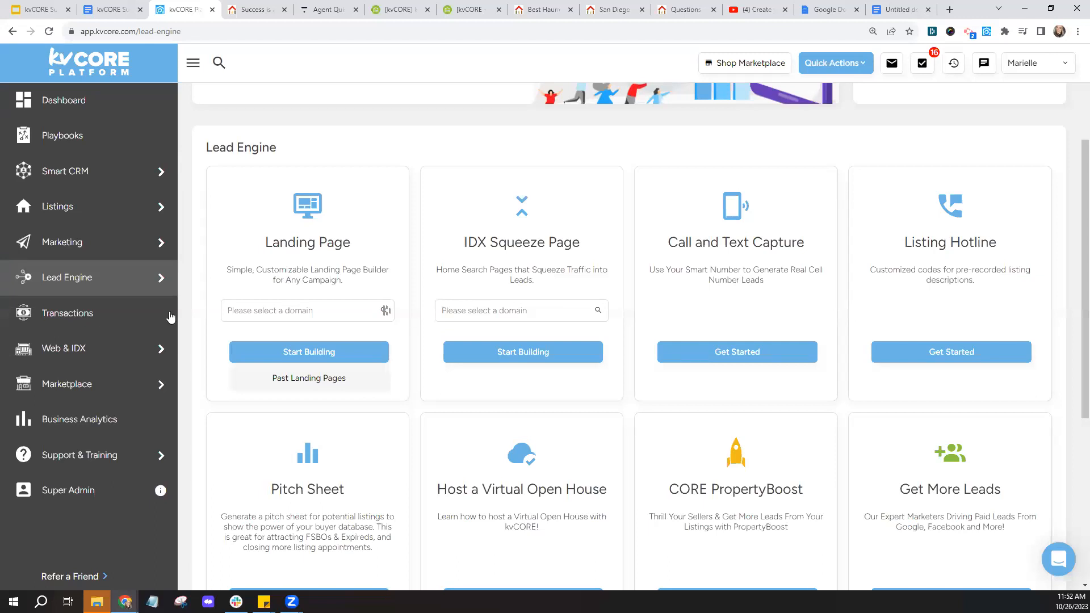
# - Open Web & IDX Website Content, scroll the Testimonials table, and show Service Areas and SEO
pyautogui.moveTo(77, 357)
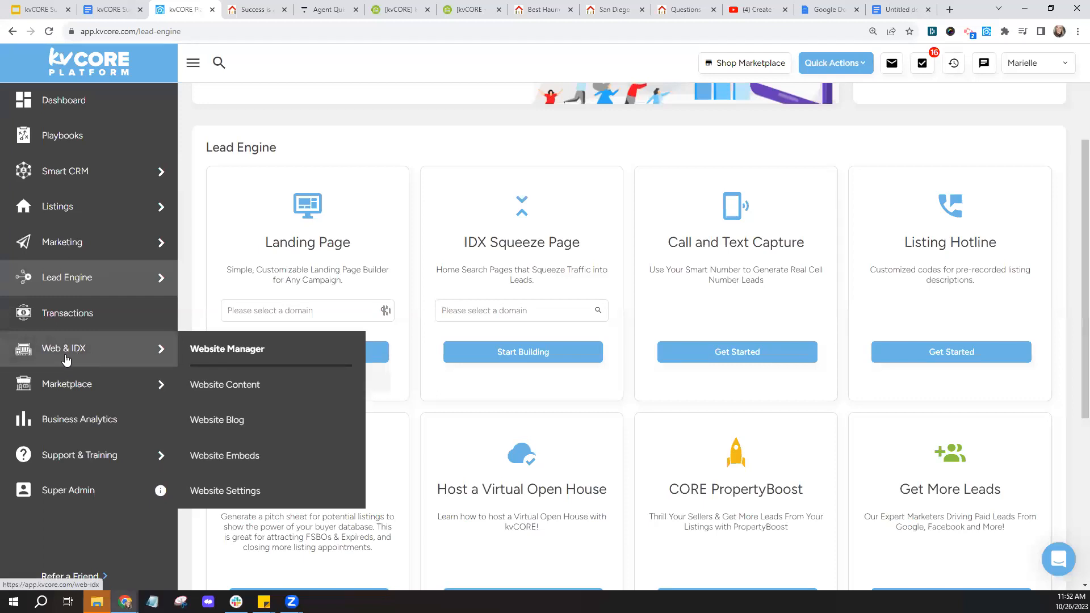
pyautogui.click(239, 402)
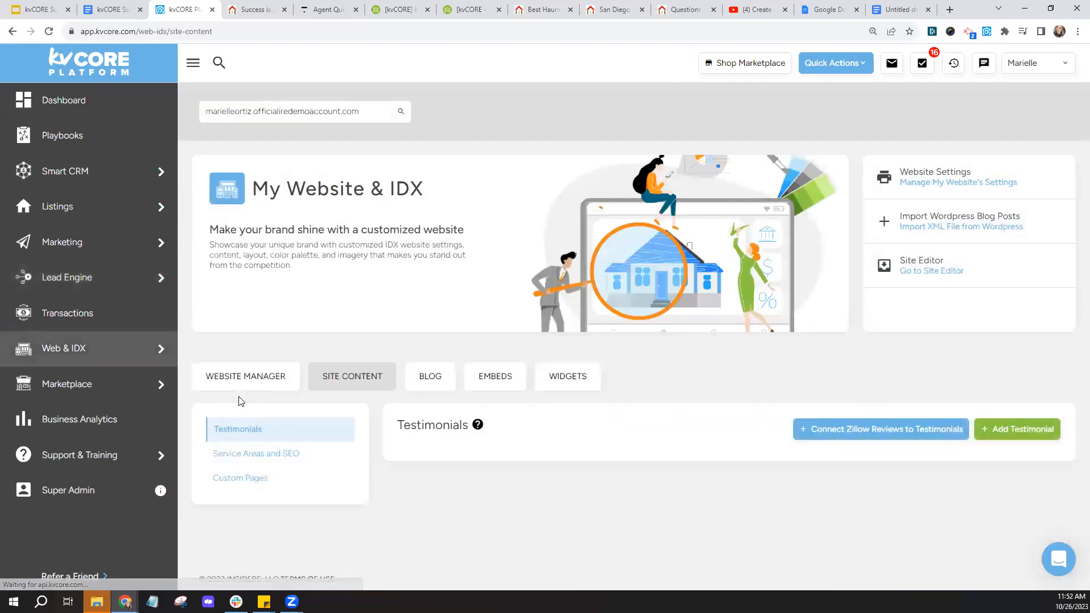
pyautogui.scroll(-2, 433, 292)
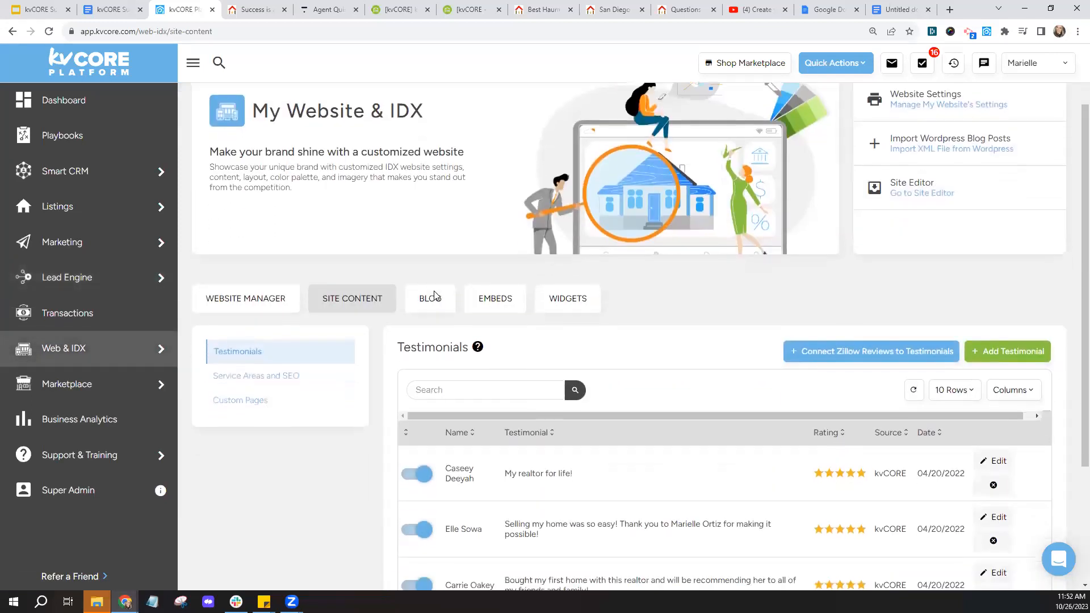
pyautogui.scroll(-1, 434, 294)
pyautogui.scroll(-1, 435, 292)
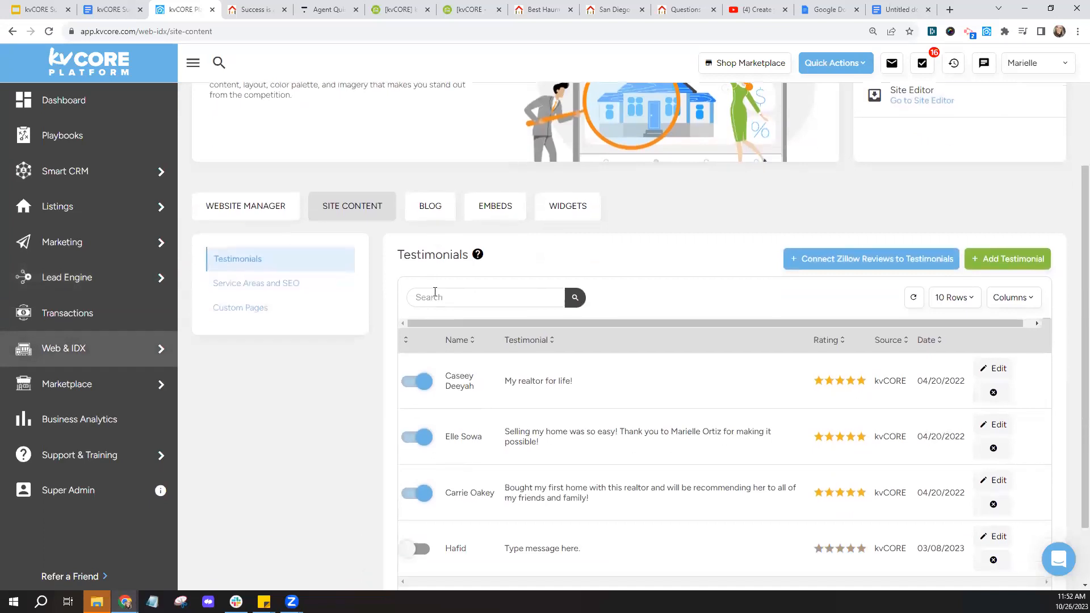
pyautogui.scroll(-1, 435, 295)
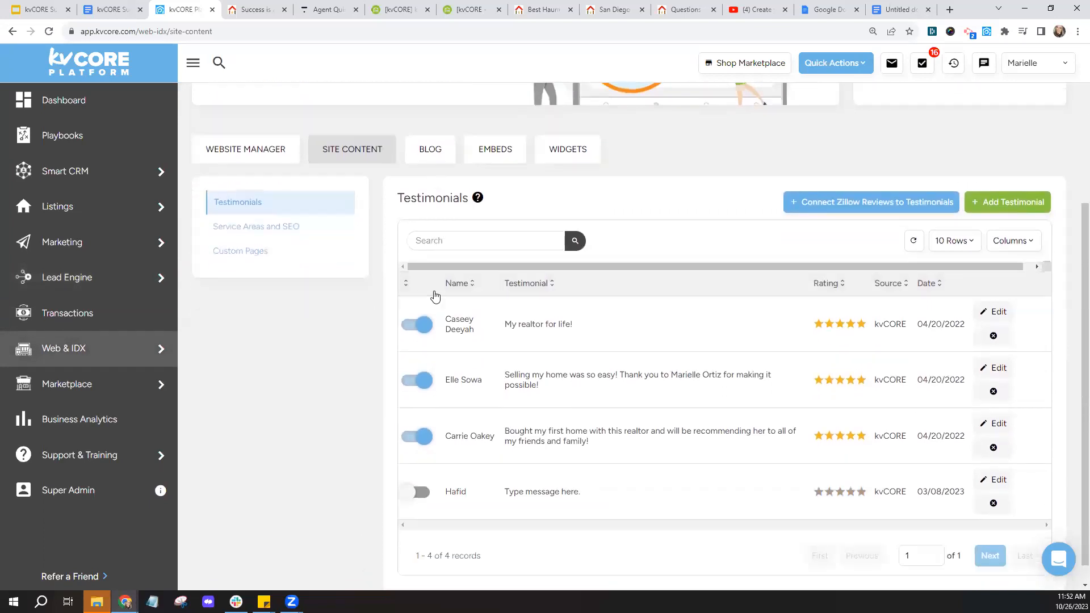
pyautogui.click(1014, 214)
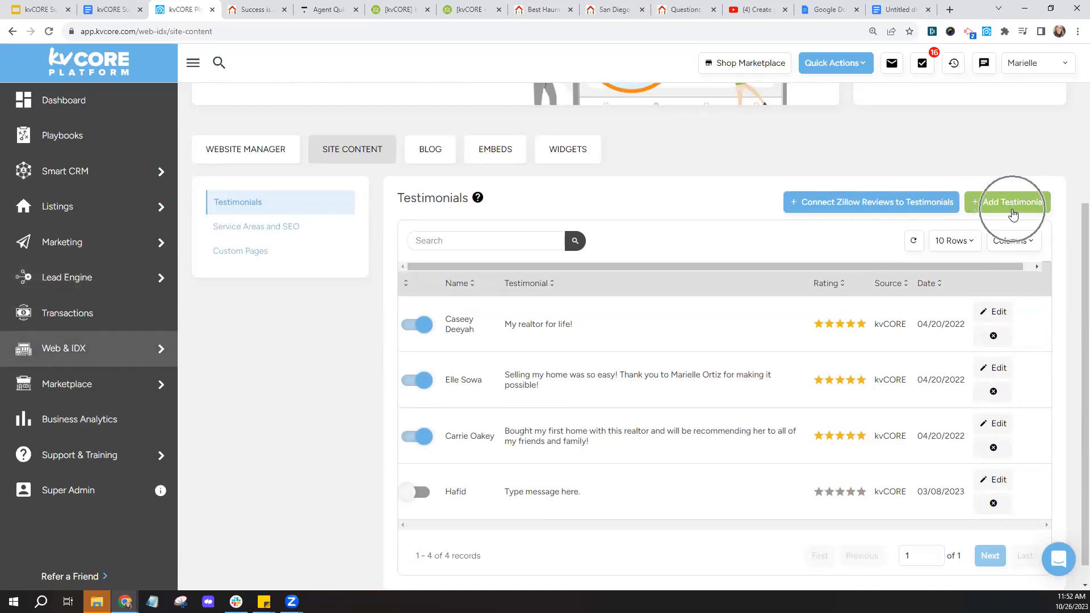
pyautogui.click(870, 209)
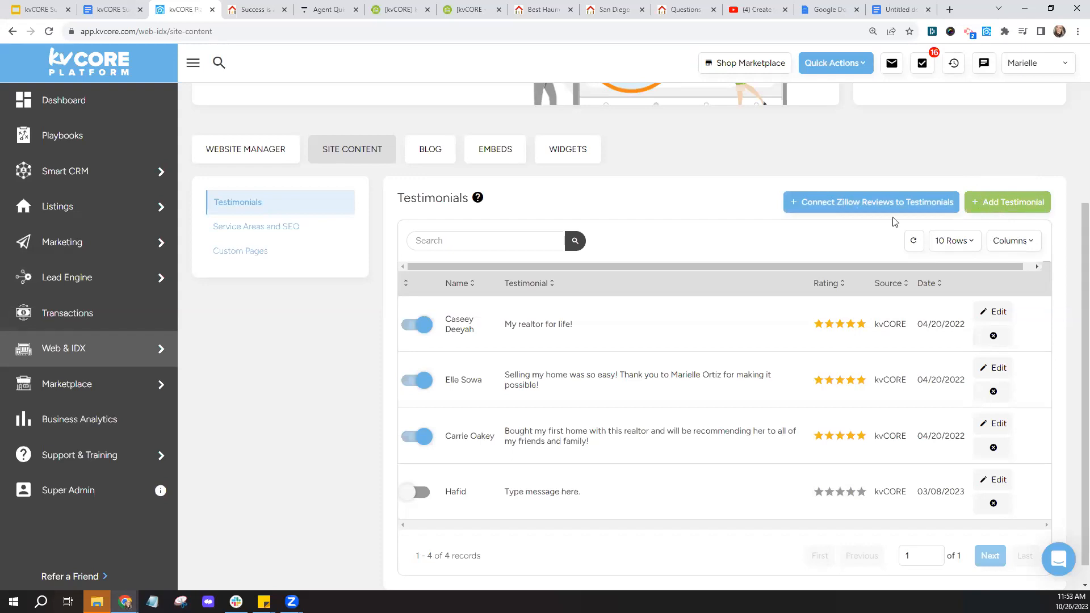
pyautogui.click(292, 227)
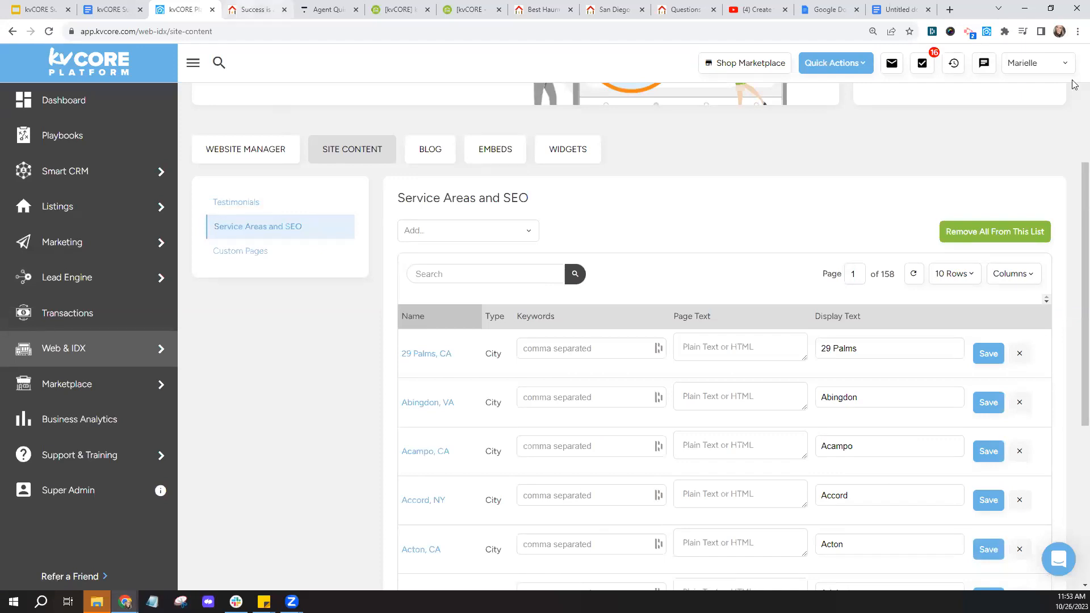
# - Switch to the agent's public website and scroll down to the Areas We Cover section
pyautogui.click(246, 7)
pyautogui.scroll(-15, 1073, 189)
pyautogui.scroll(-20, 1075, 411)
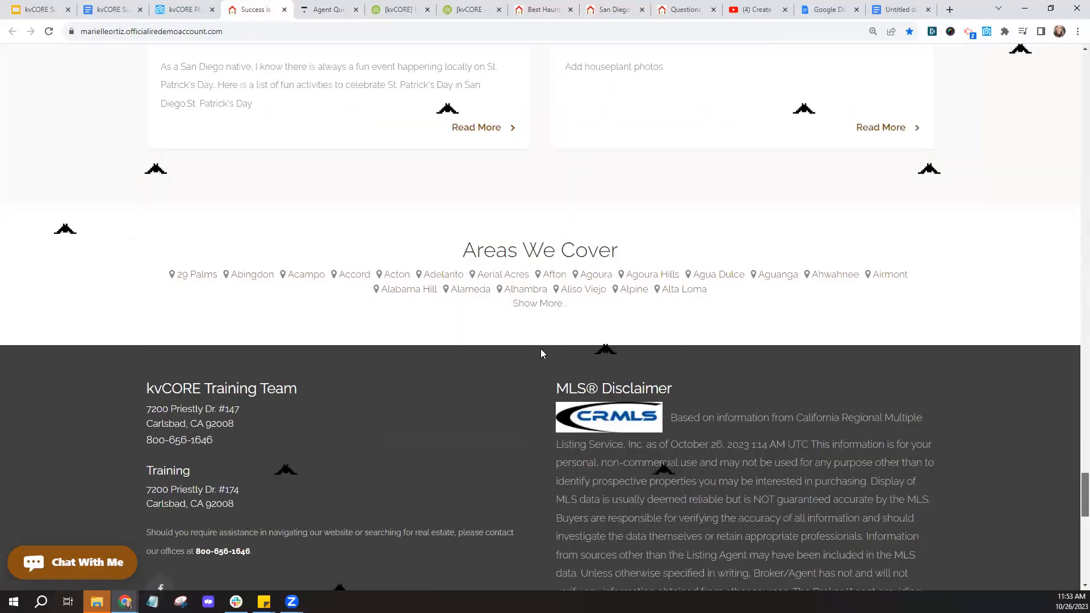
# - Expand Areas We Cover with Show More and open the Adelanto area page
pyautogui.scroll(1, 567, 329)
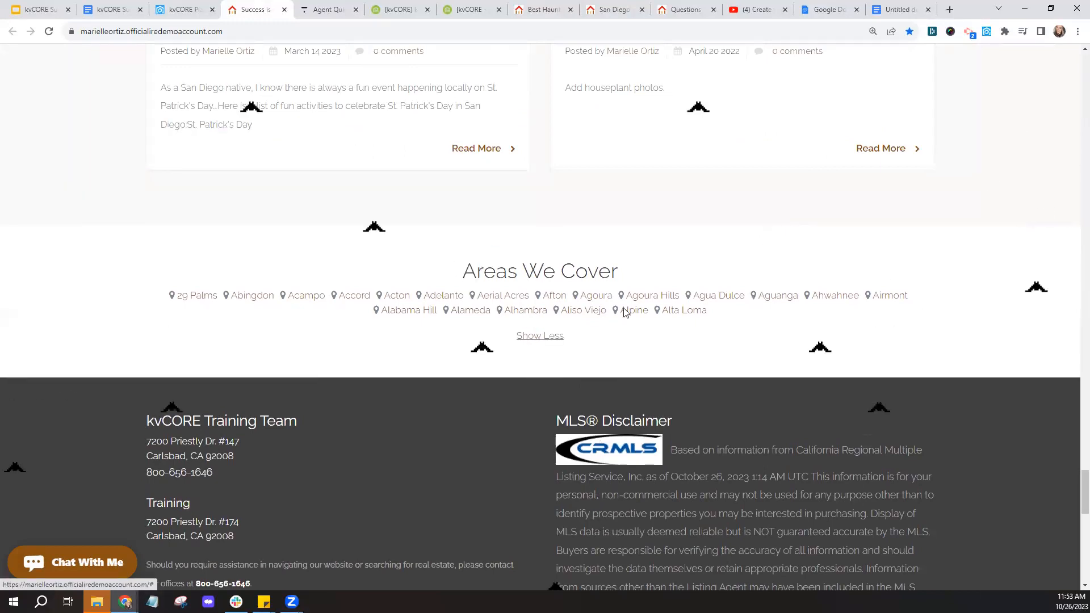
pyautogui.click(542, 326)
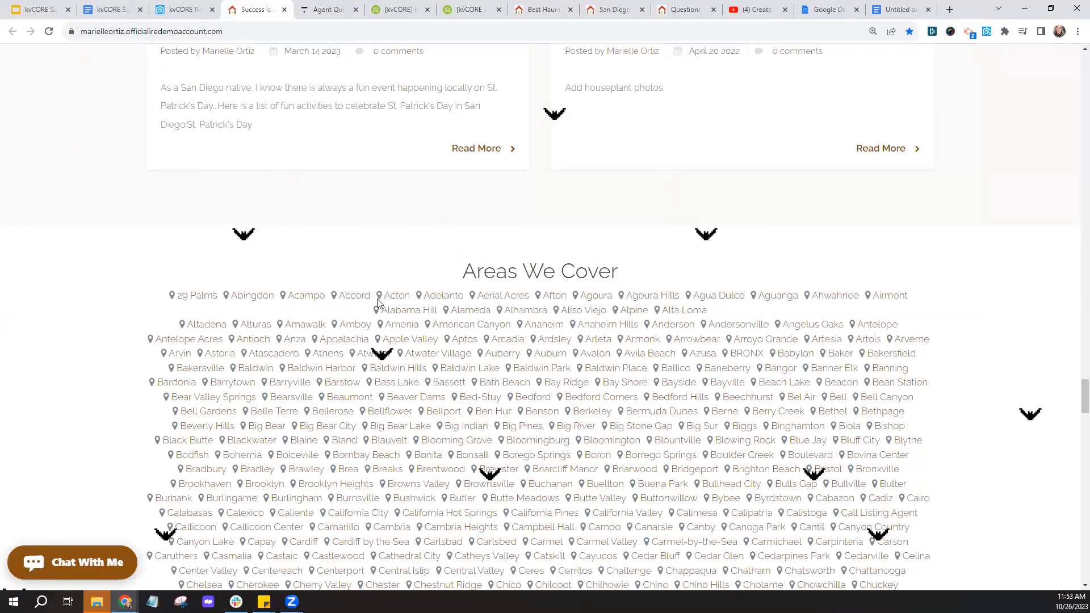
pyautogui.click(444, 298)
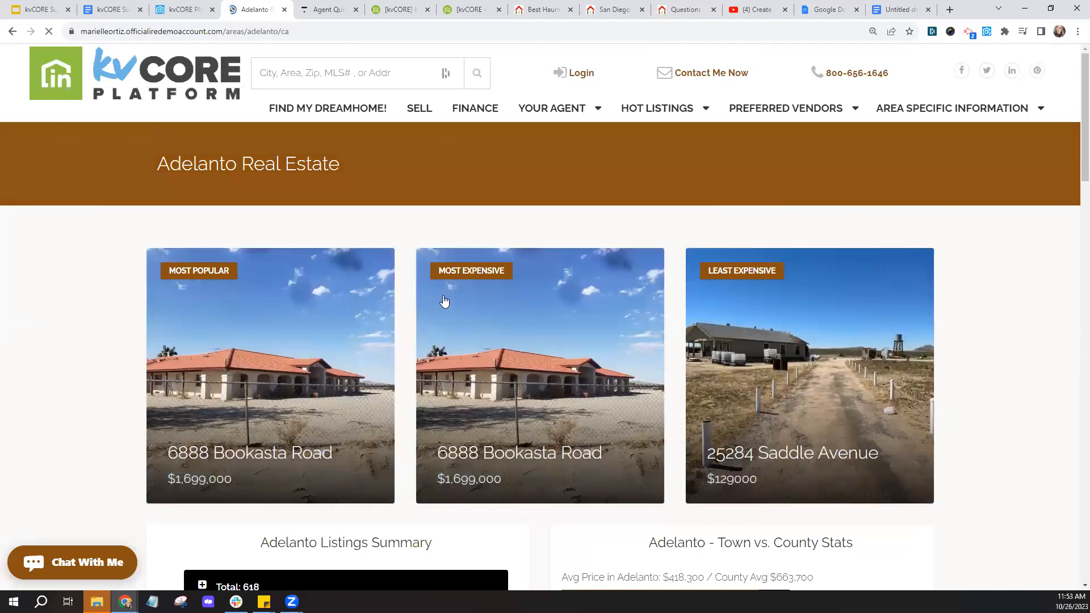
# - Scroll through the Adelanto Real Estate page, then return to kvCORE's Service Areas and SEO list
pyautogui.scroll(-5, 444, 301)
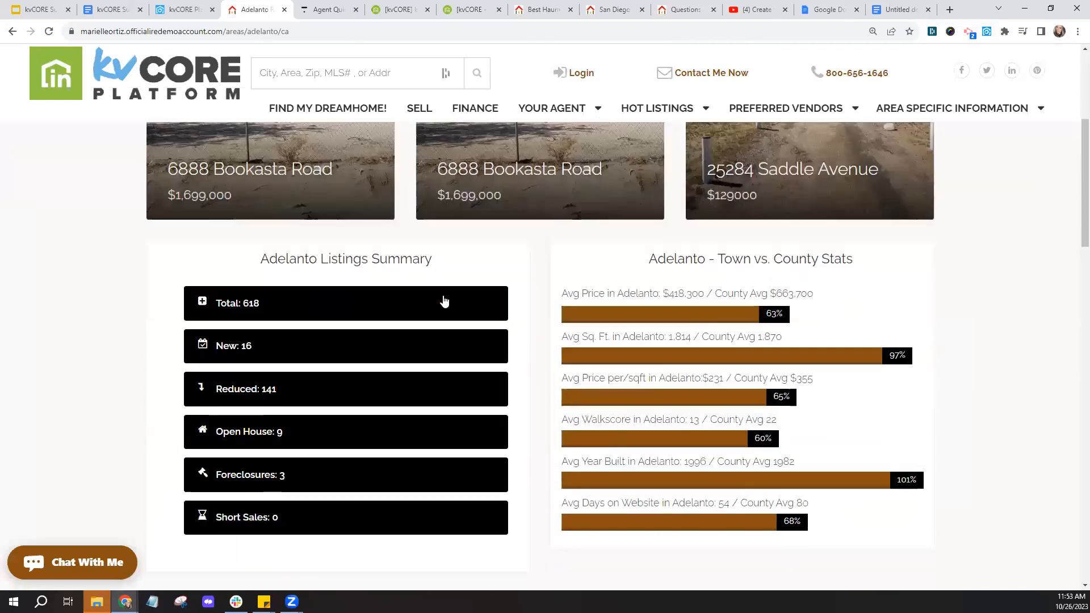
pyautogui.scroll(-3, 613, 362)
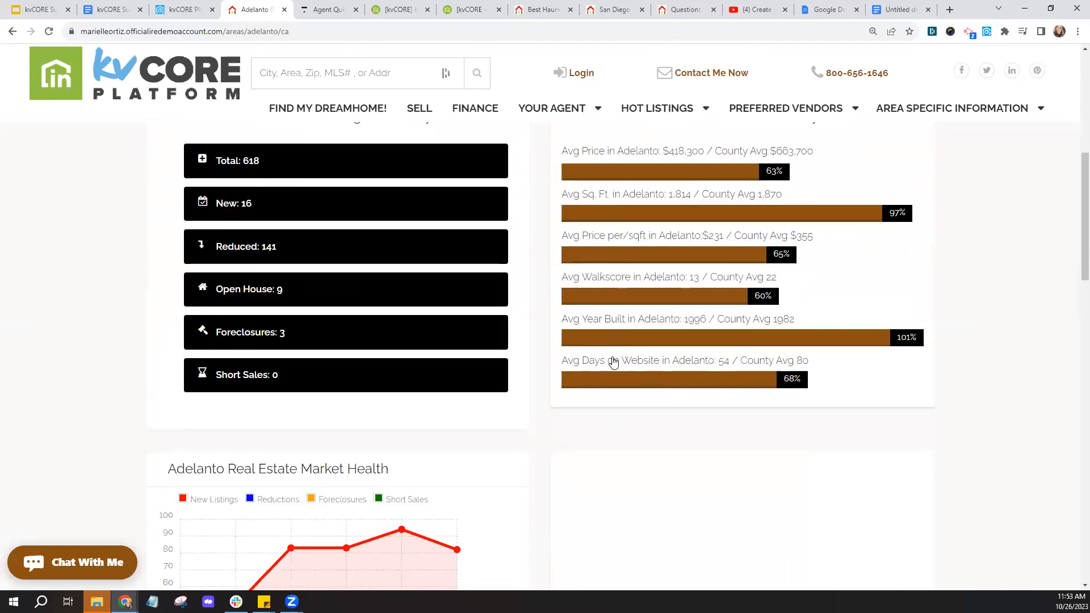
pyautogui.scroll(5, 535, 299)
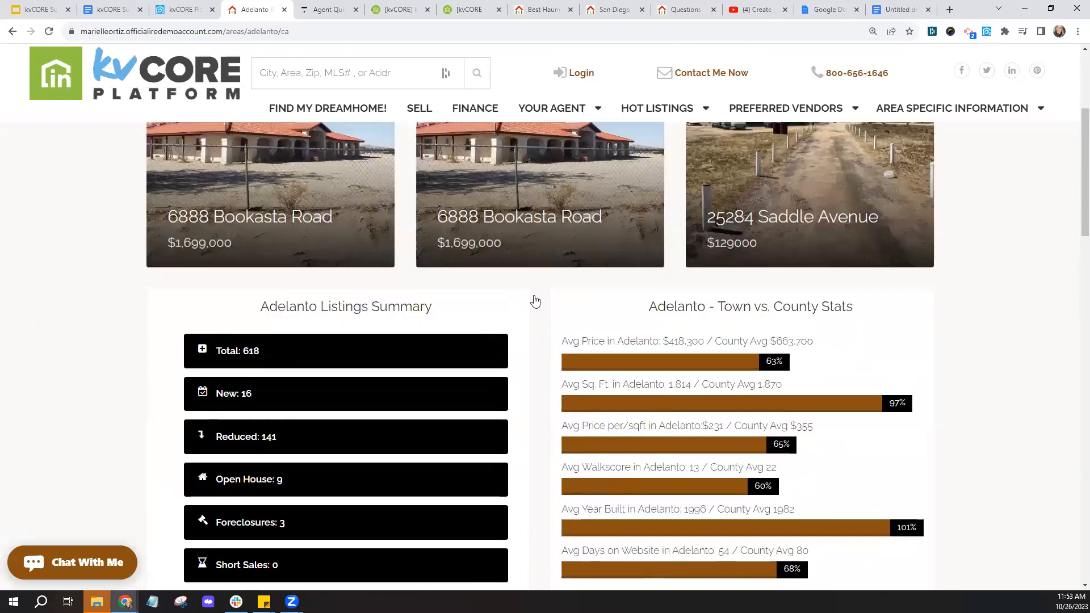
pyautogui.scroll(4, 536, 301)
pyautogui.click(188, 8)
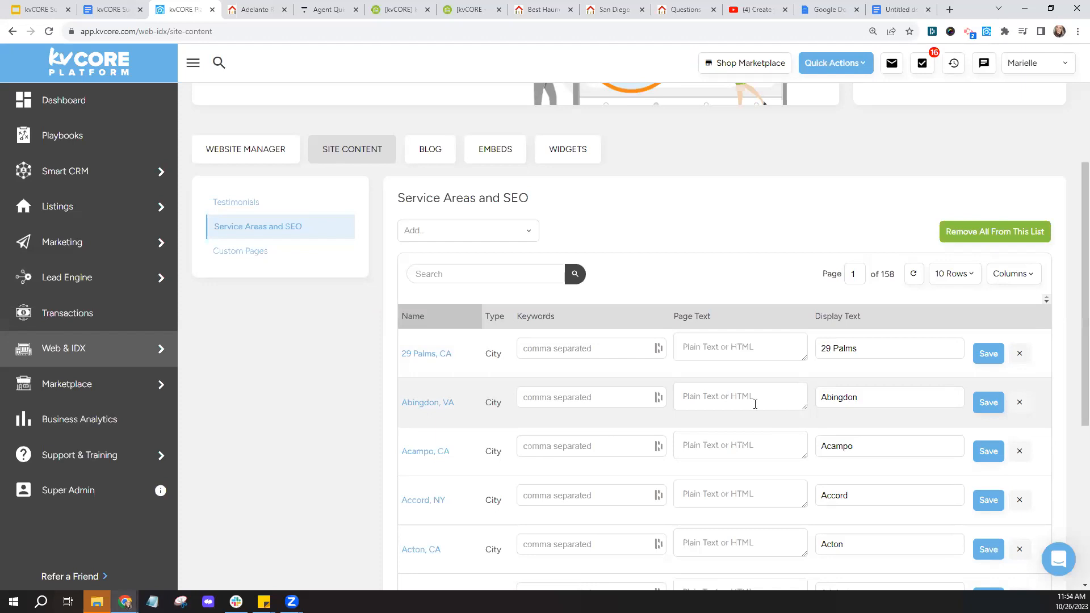
# - Show kvCORE's Custom Pages list, then switch to the agent's website and the Spooky Special Guide
pyautogui.click(243, 259)
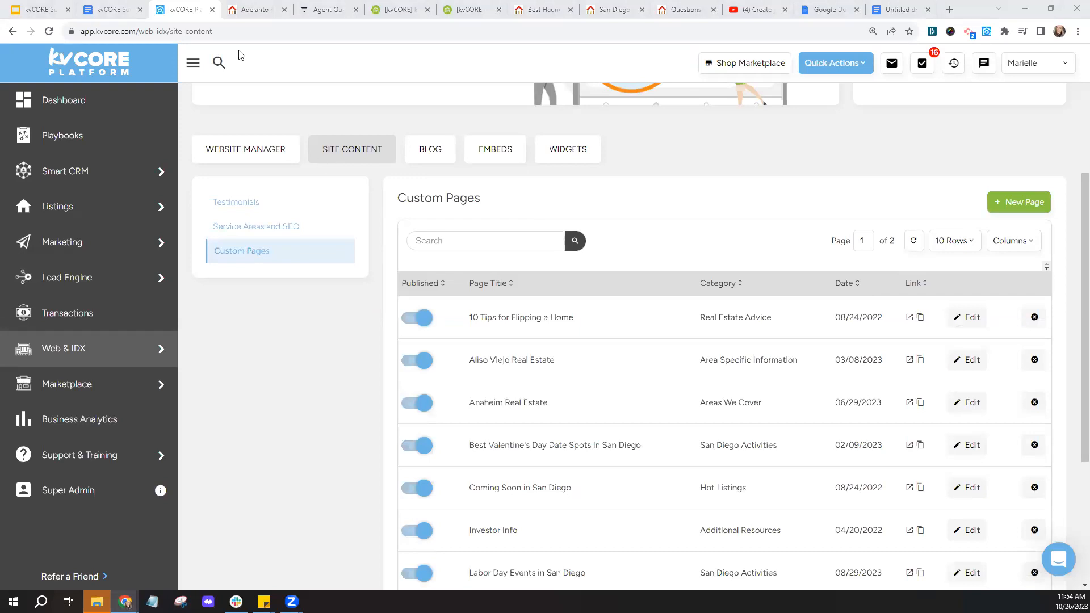
pyautogui.click(243, 7)
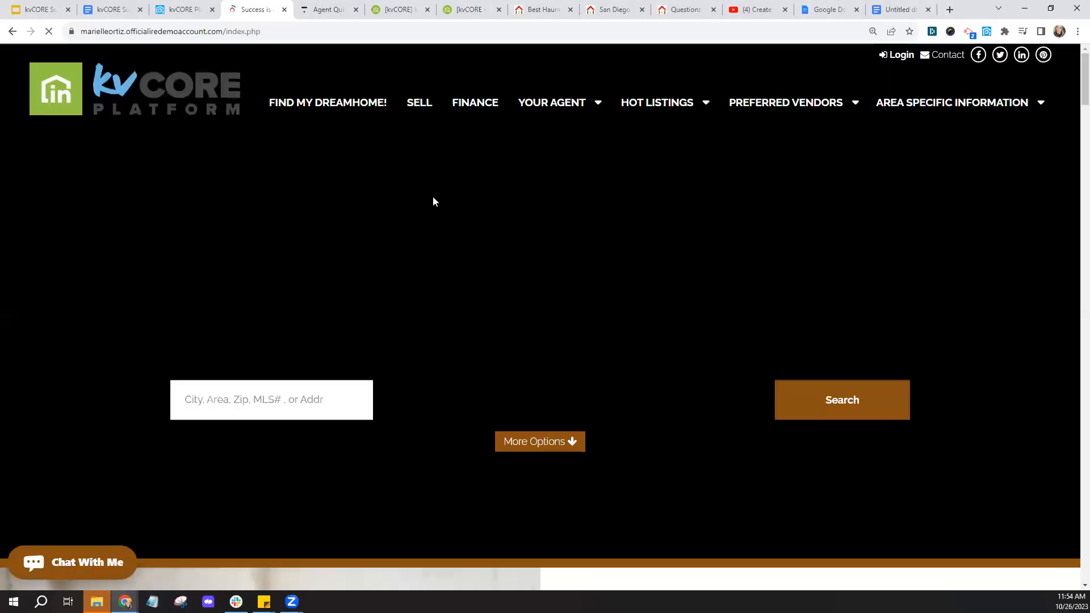
pyautogui.click(112, 16)
# - Preview the How to Update Your Website for Halloween link and its YouTube video link
pyautogui.scroll(-4, 511, 307)
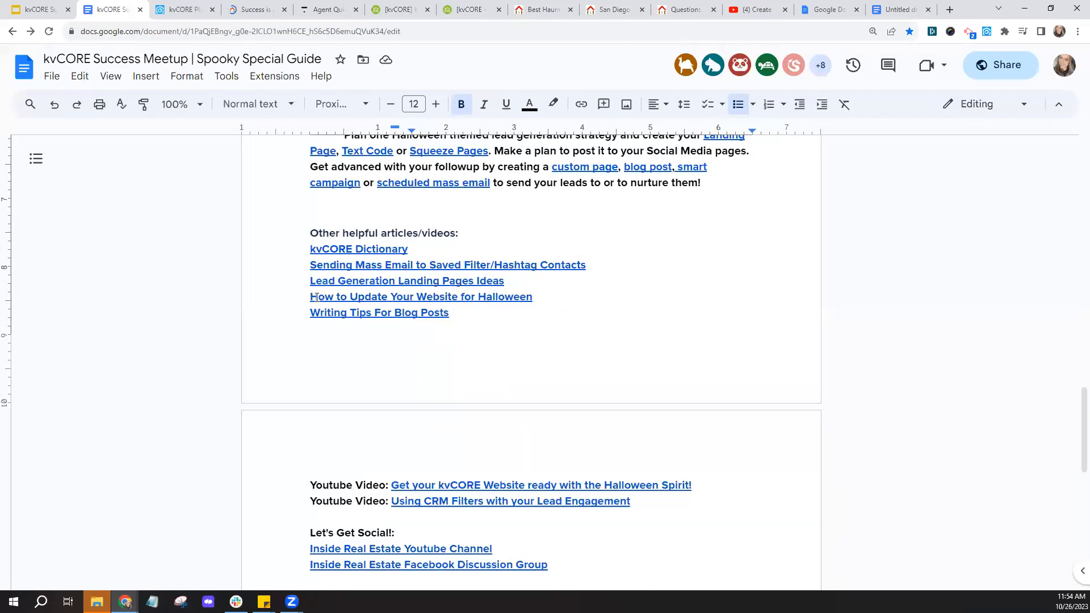
pyautogui.click(316, 297)
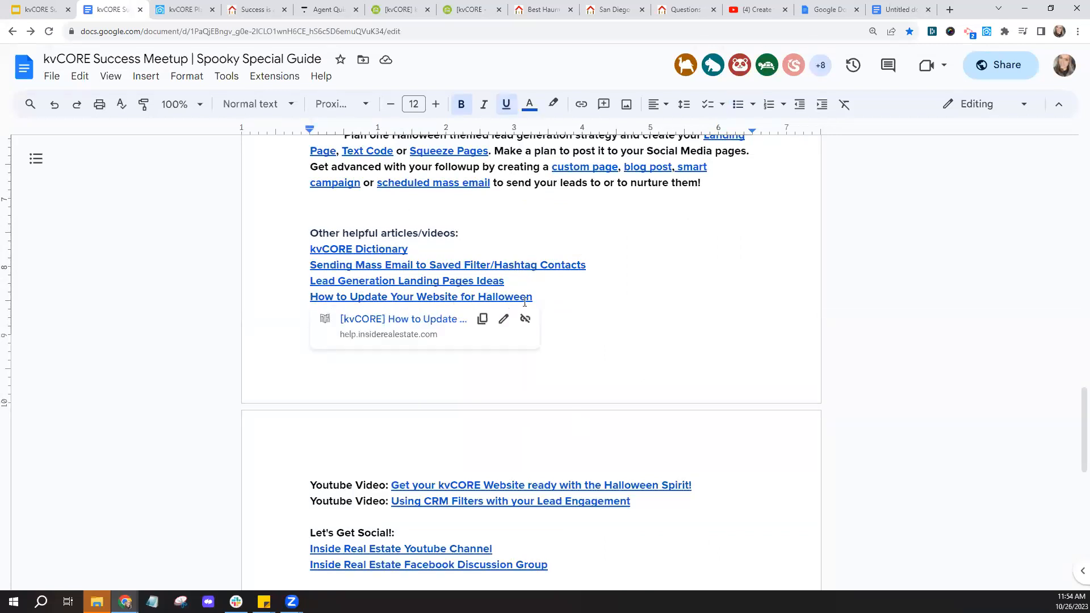
pyautogui.click(508, 486)
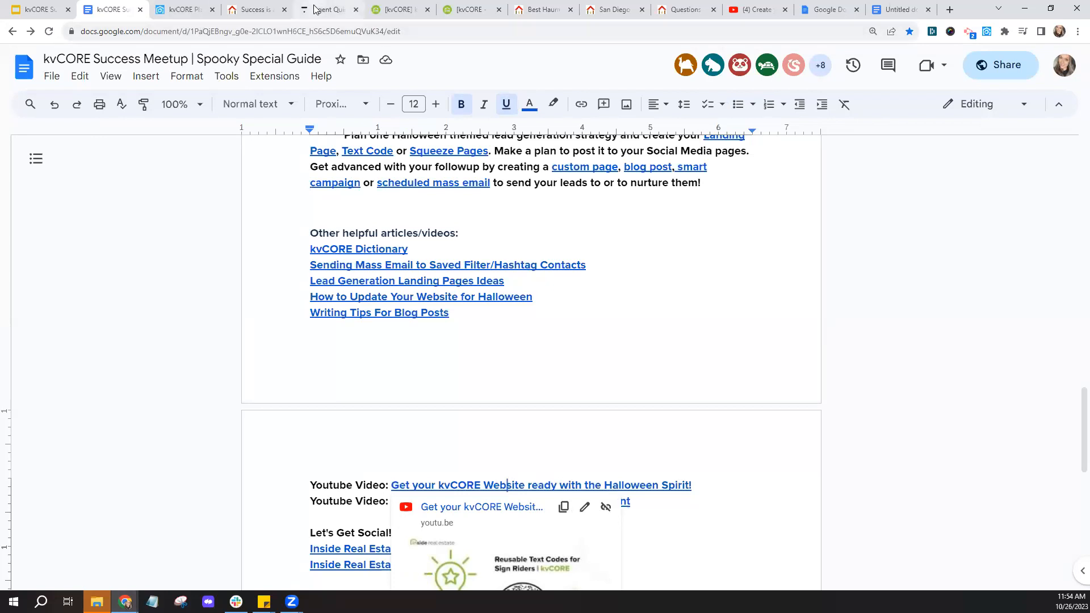
pyautogui.scroll(-2, 625, 398)
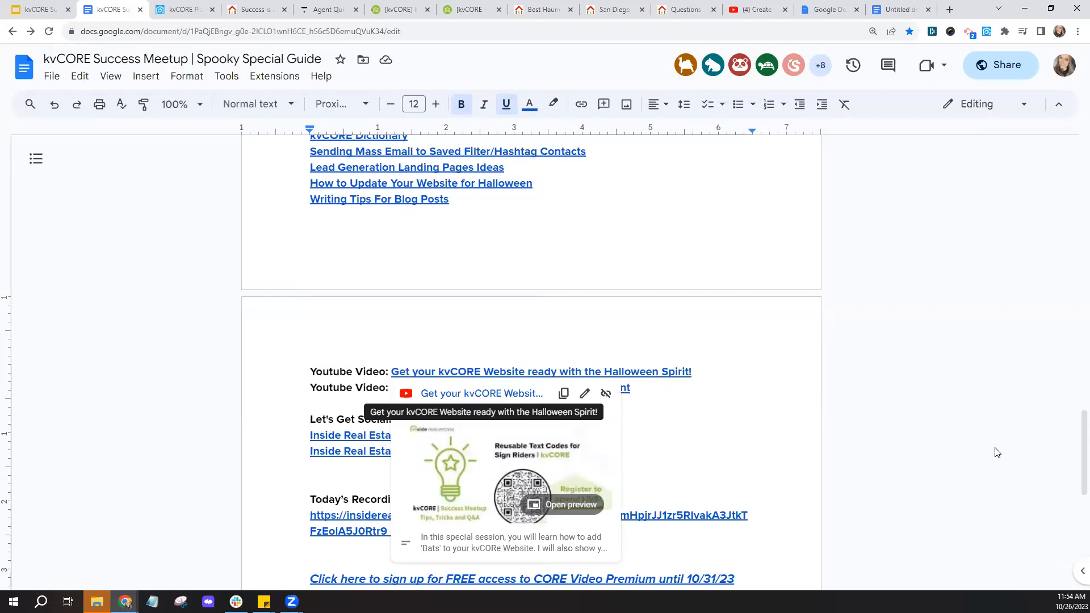
# - Glance at the Halloween website YouTube video, close it, and return to kvCORE's Custom Pages
pyautogui.click(508, 397)
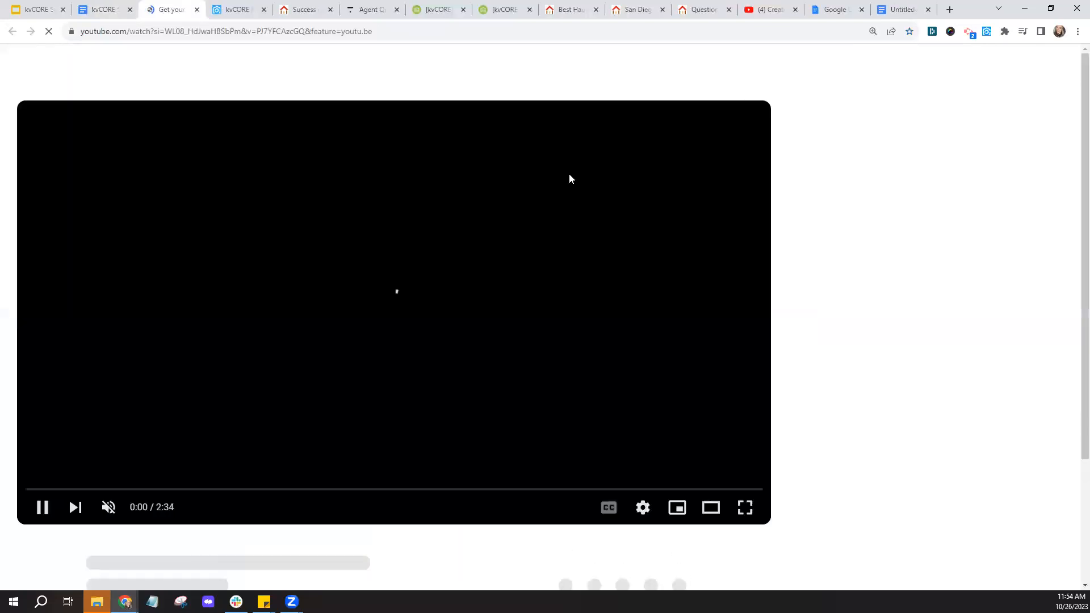
pyautogui.click(197, 13)
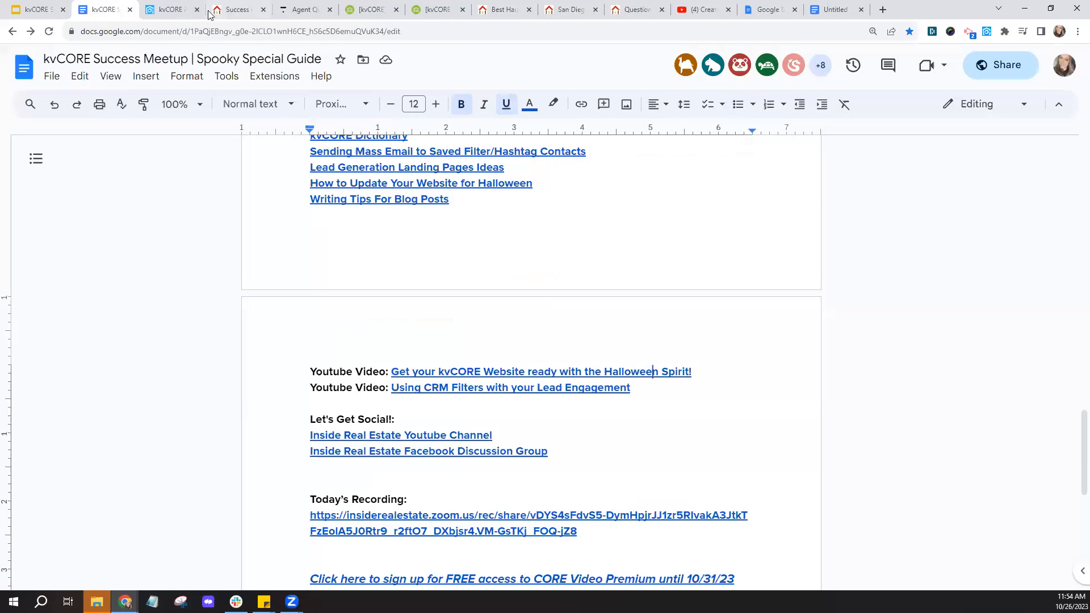
pyautogui.click(234, 10)
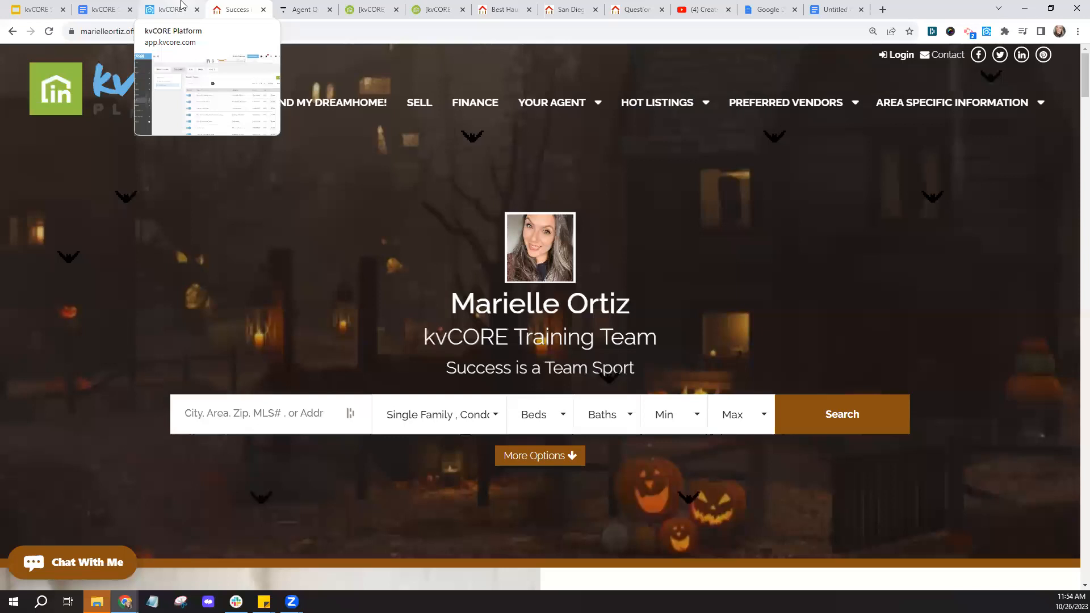
pyautogui.click(181, 7)
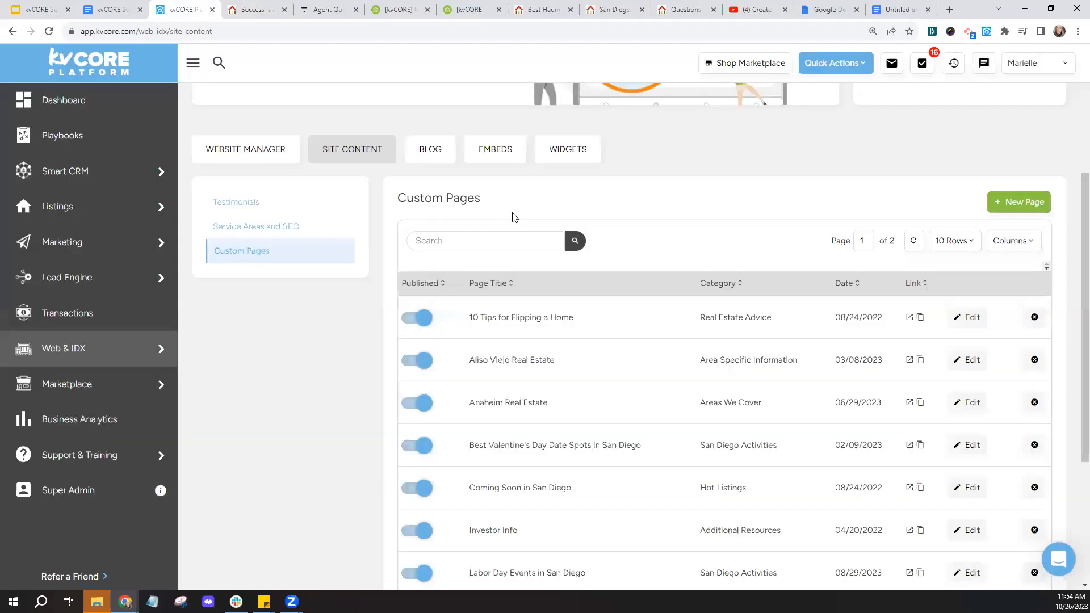
pyautogui.moveTo(95, 359)
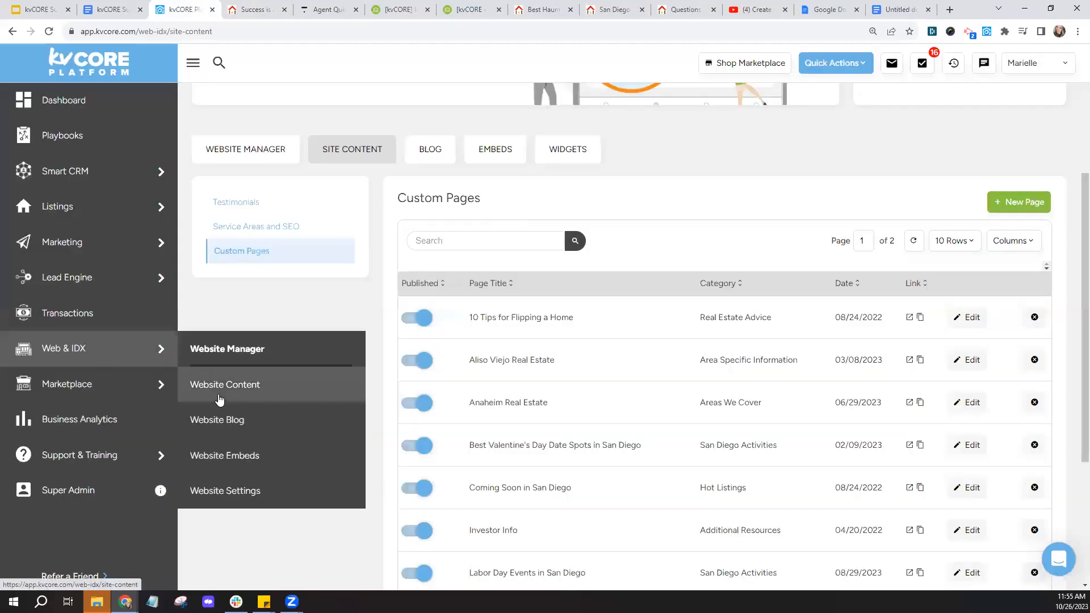
# - Start a new custom page, highlighting its required Title and Category fields, then view the public website
pyautogui.click(243, 264)
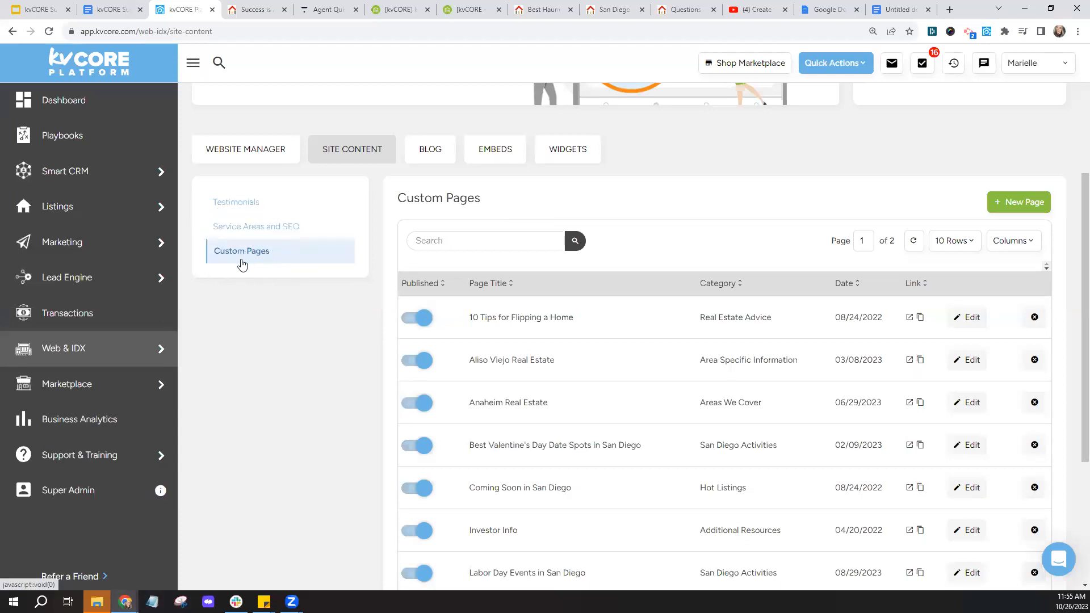
pyautogui.click(1017, 210)
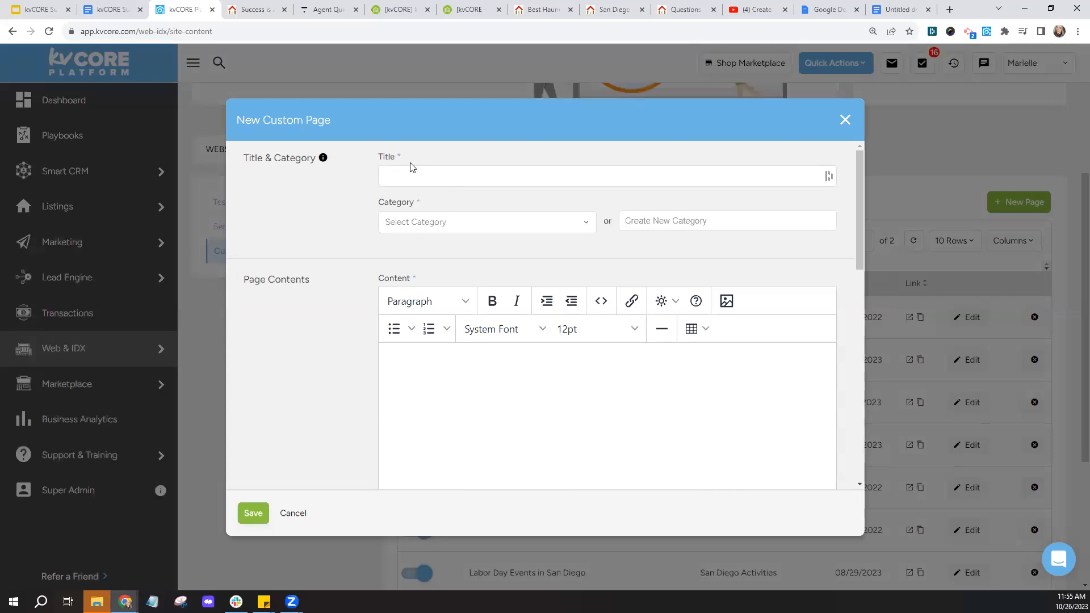
pyautogui.moveTo(400, 161); pyautogui.dragTo(376, 164)
pyautogui.click(348, 208)
pyautogui.moveTo(445, 211); pyautogui.dragTo(358, 212)
pyautogui.click(371, 233)
pyautogui.click(257, 12)
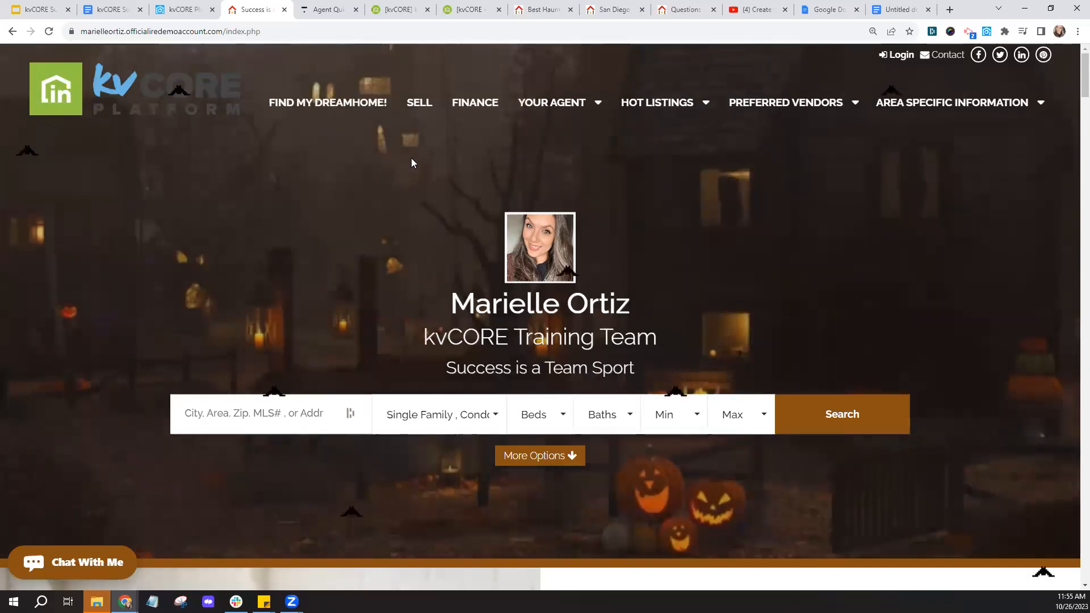
# - Point out the IDX site's Sell, Finance and Your Agent navigation sections
pyautogui.click(336, 126)
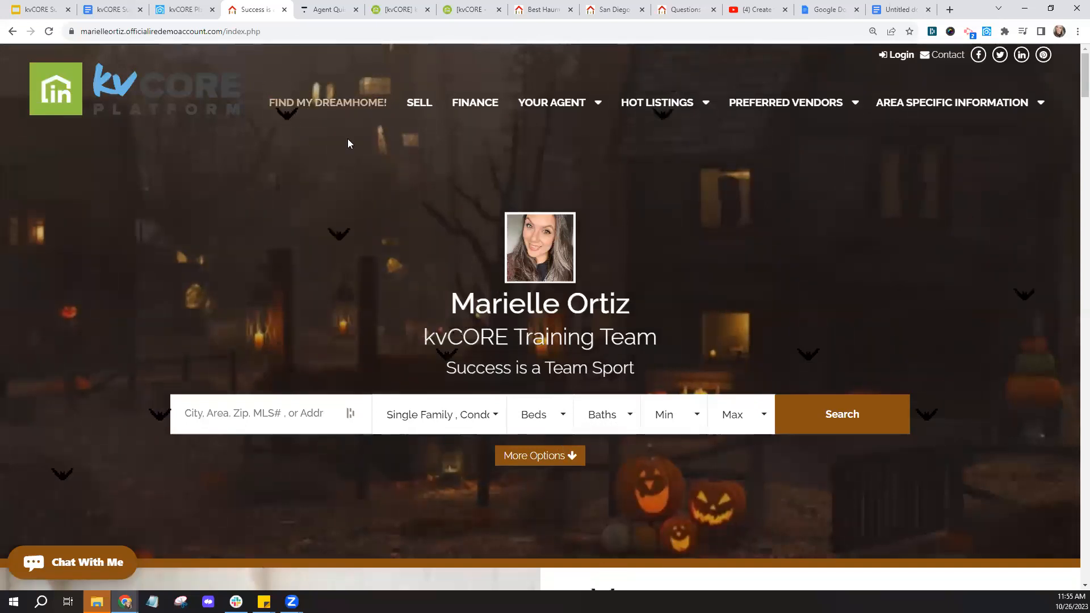
pyautogui.click(419, 123)
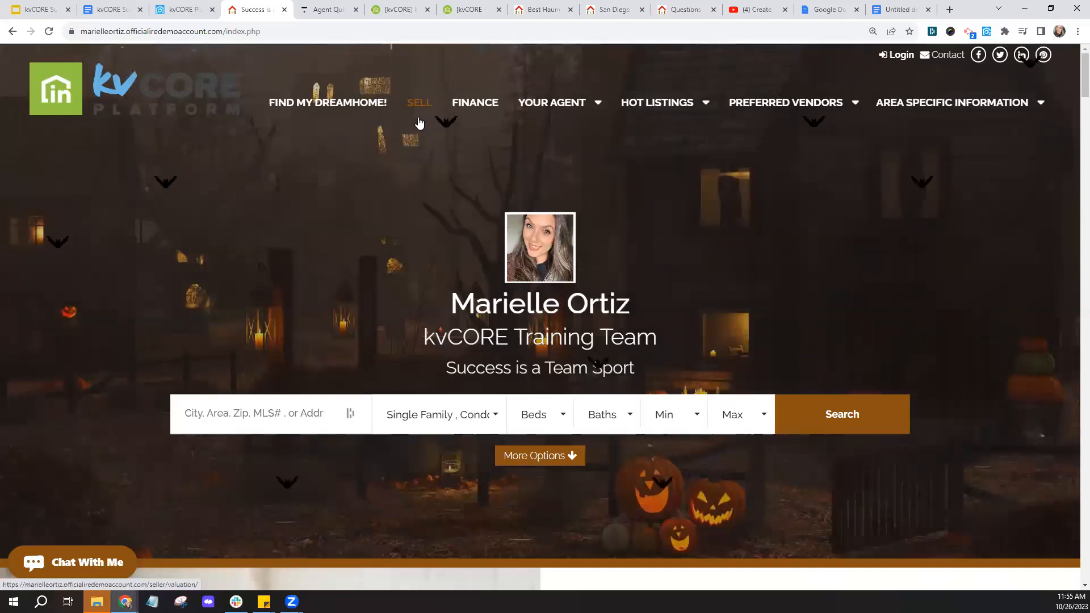
pyautogui.click(476, 120)
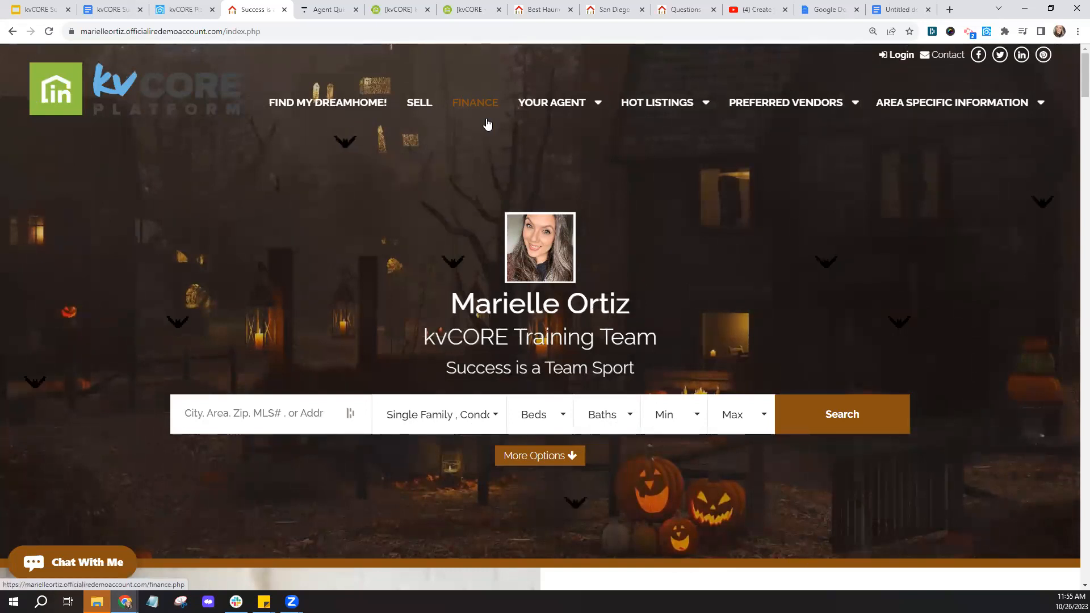
pyautogui.moveTo(565, 114)
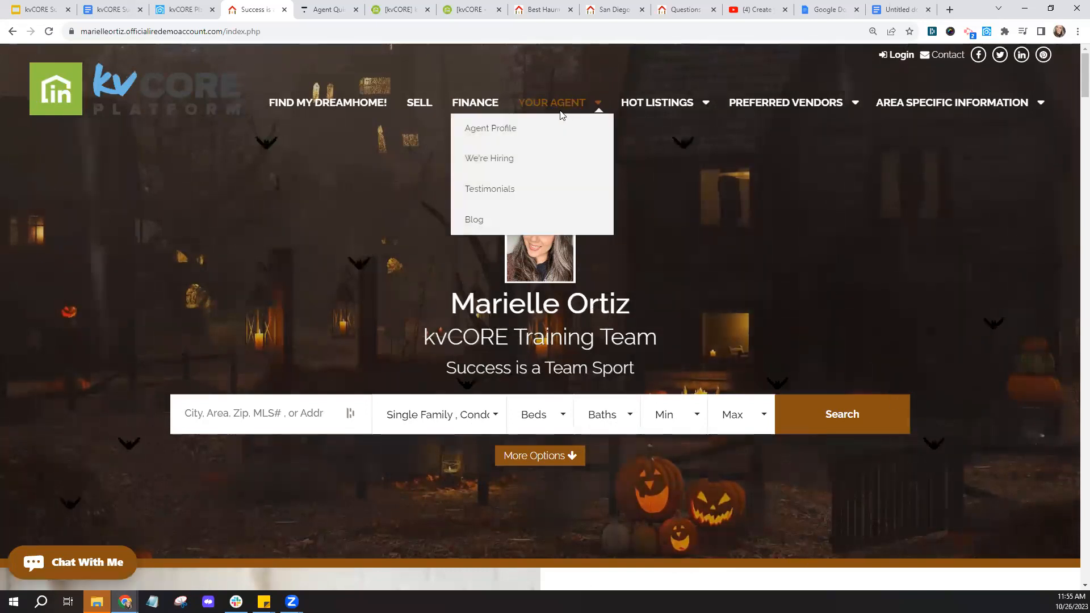
pyautogui.click(556, 109)
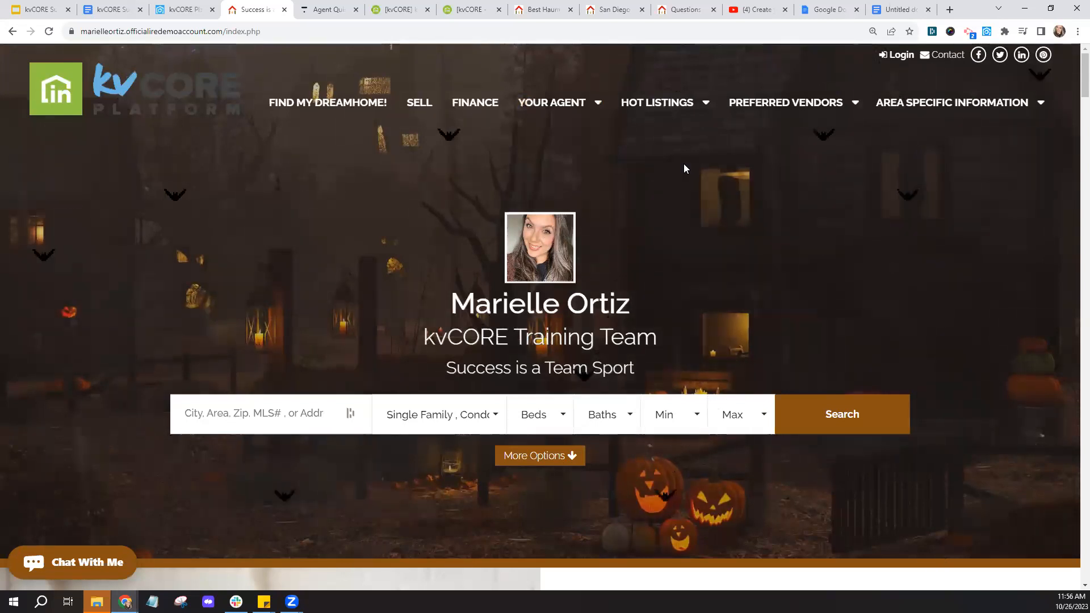
pyautogui.moveTo(688, 108)
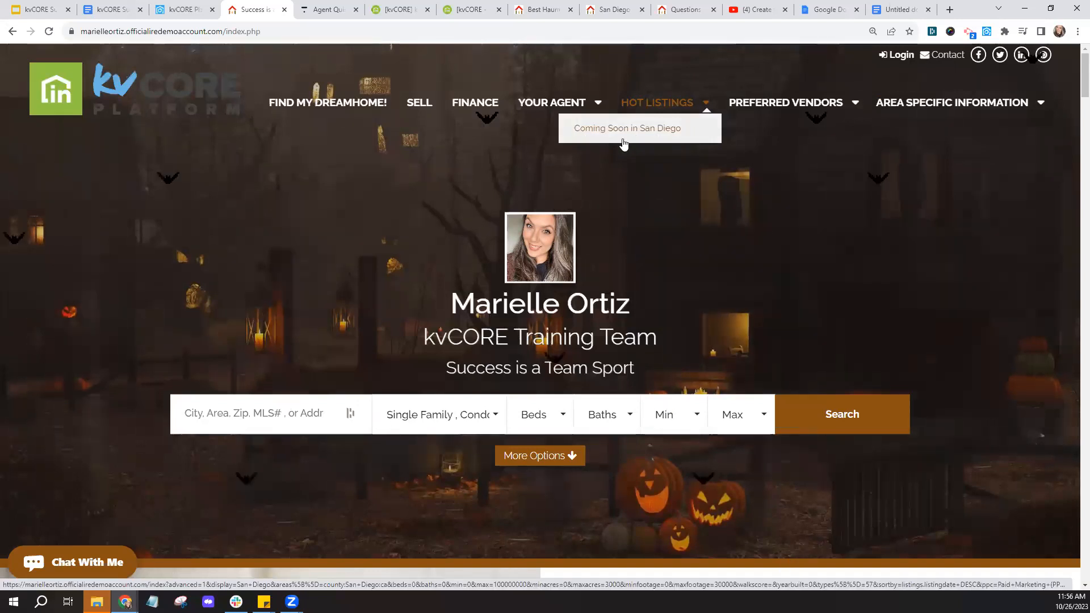
# - Zoom the site to 150% and open the property search results showing 795 listings
pyautogui.hotkey('ctrl', '+')
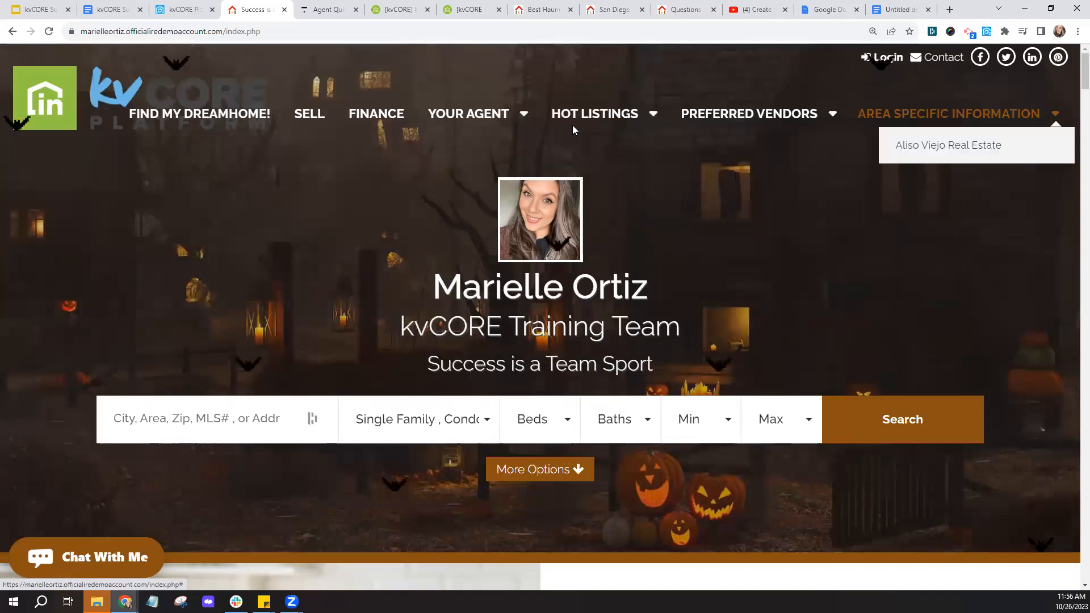
pyautogui.moveTo(574, 129)
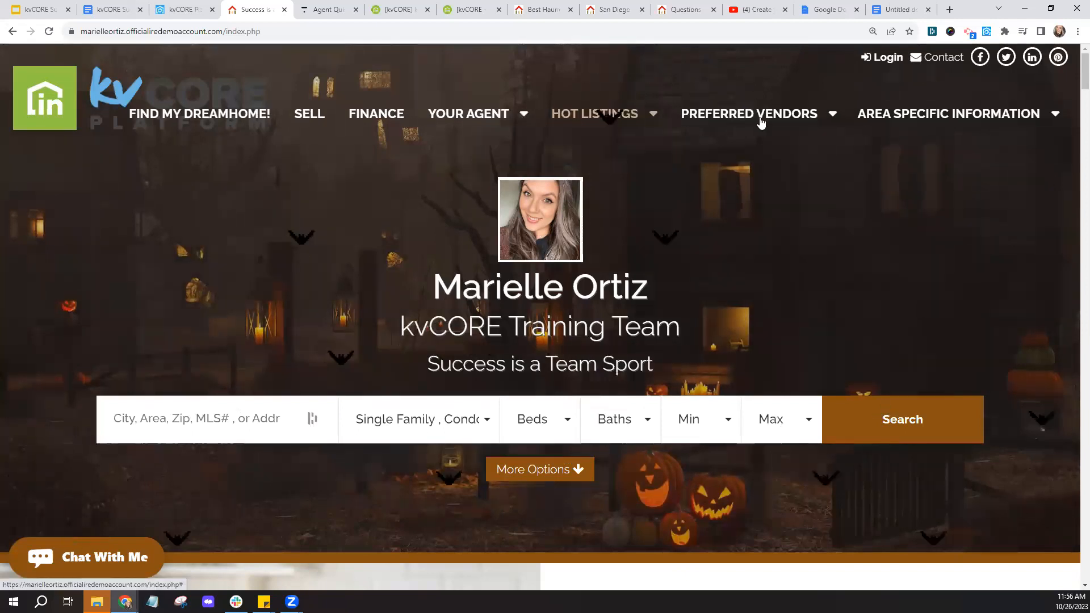
pyautogui.moveTo(901, 124)
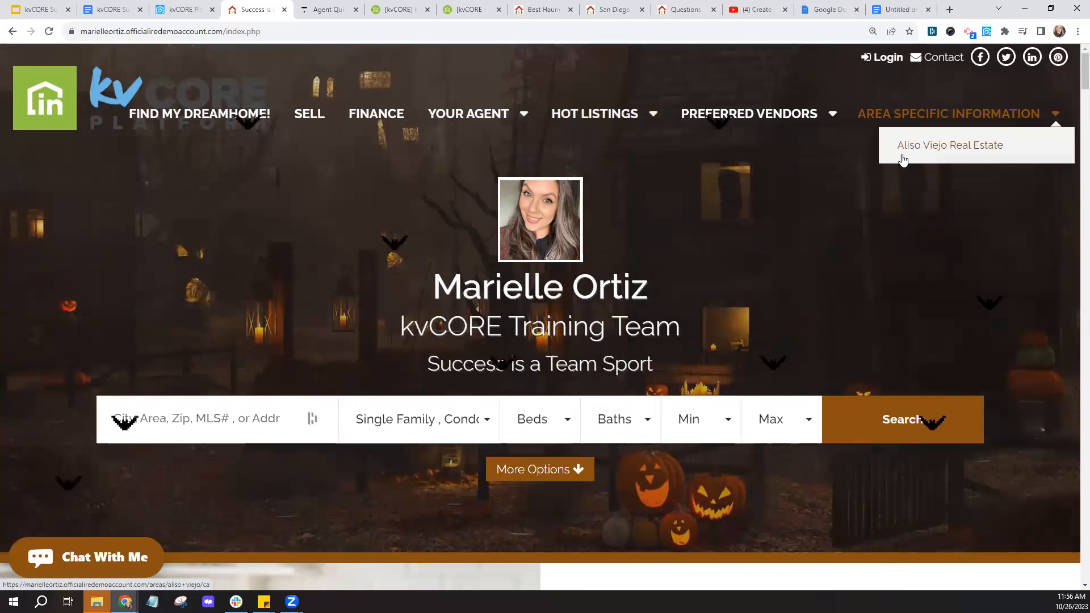
pyautogui.moveTo(796, 117)
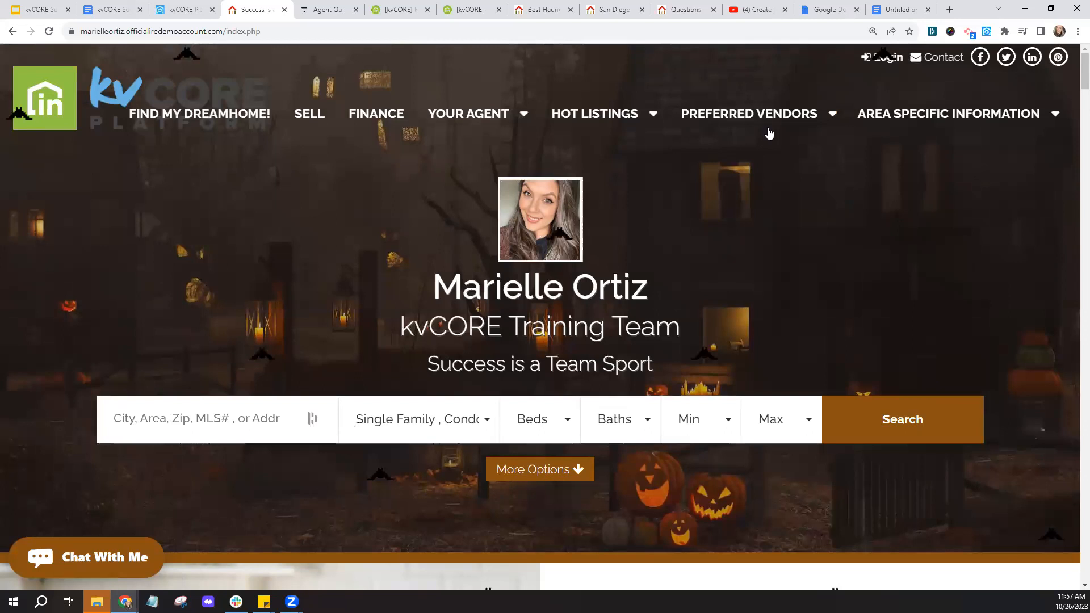
pyautogui.moveTo(770, 134)
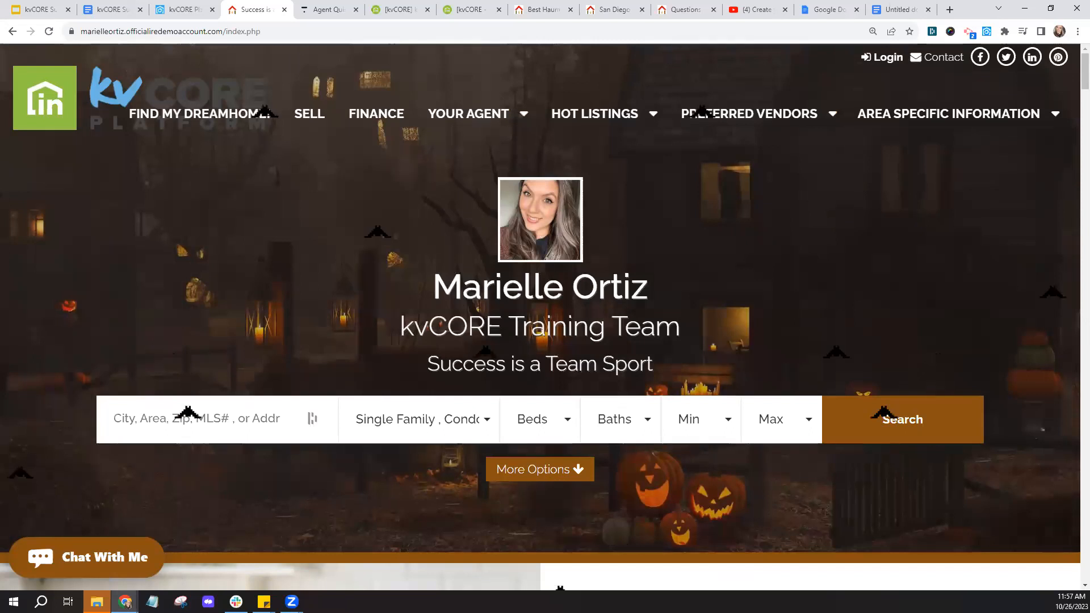
pyautogui.click(216, 112)
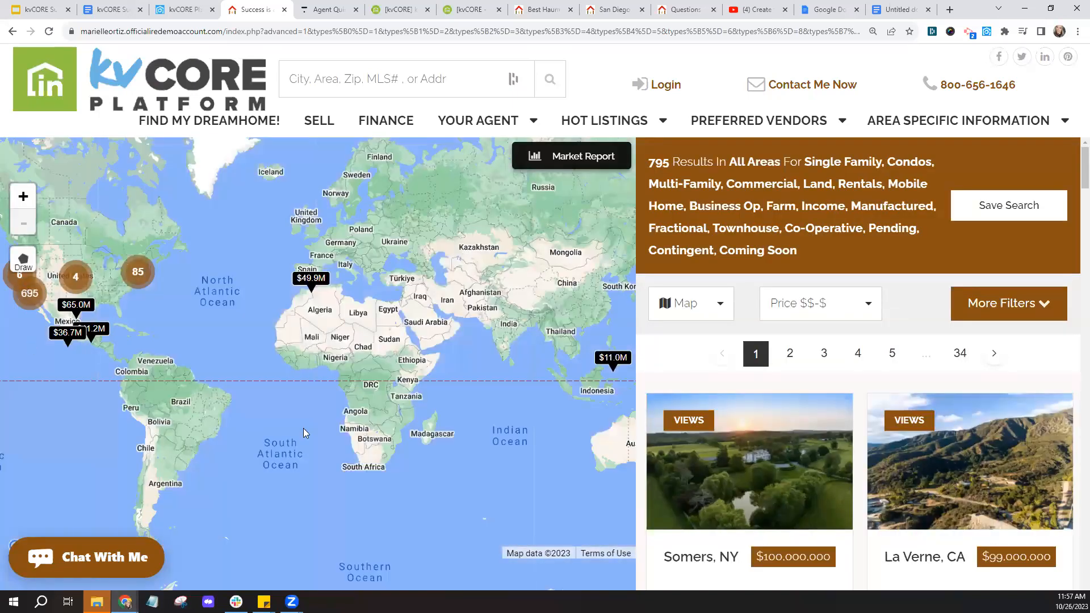
# - Enter 'Best Haunted House in San Diego' as the new custom page's title
pyautogui.click(168, 5)
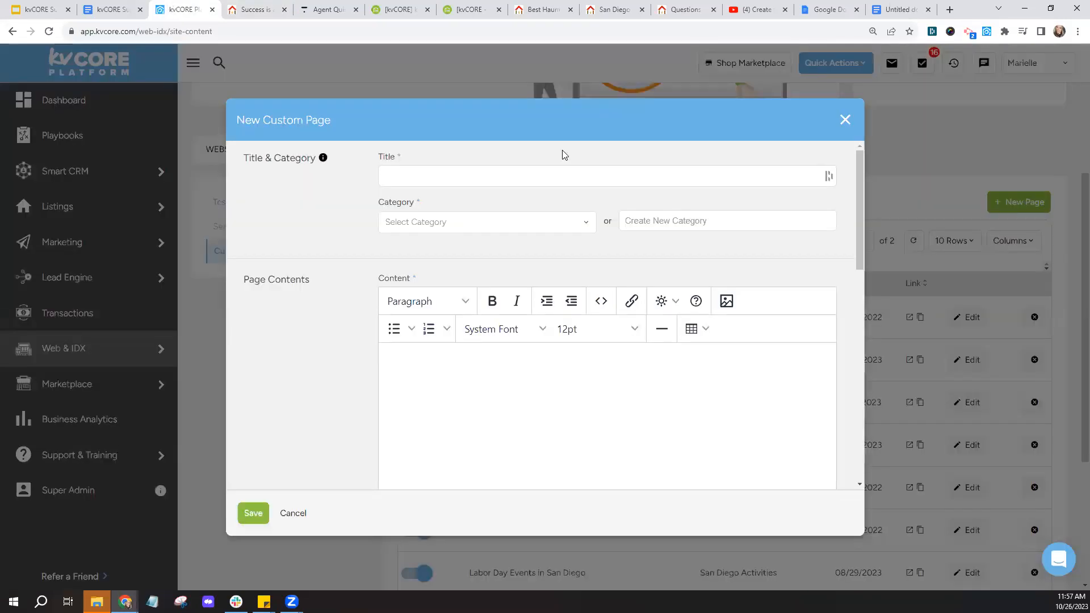
pyautogui.click(529, 176)
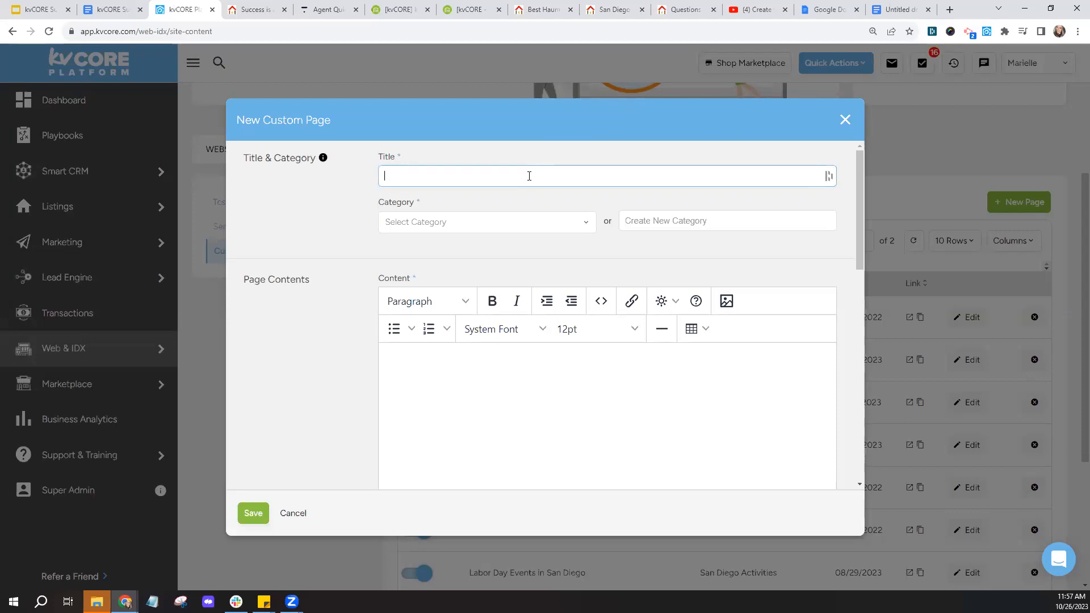
pyautogui.write('Best Haunted House in San Diego')
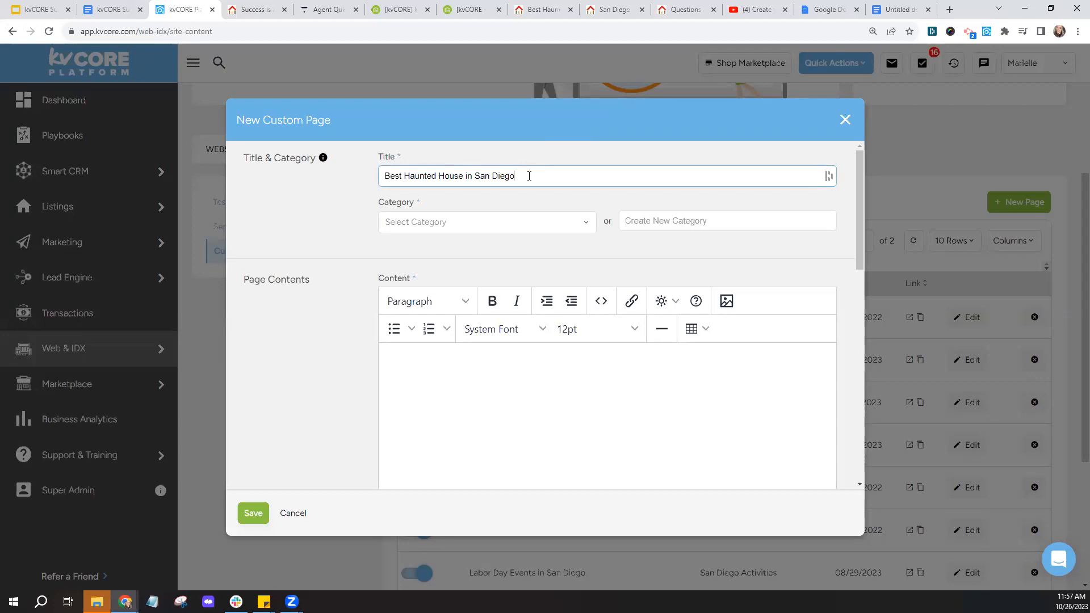
# - Look over the page Category options without picking one, then go back to the Spooky Special Guide
pyautogui.click(433, 226)
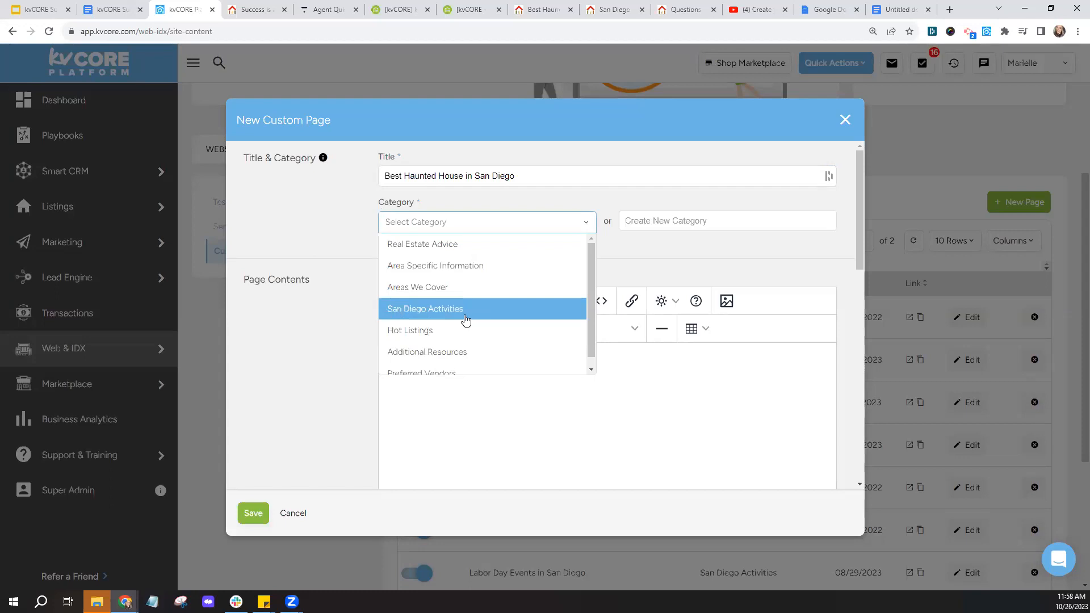
pyautogui.click(653, 266)
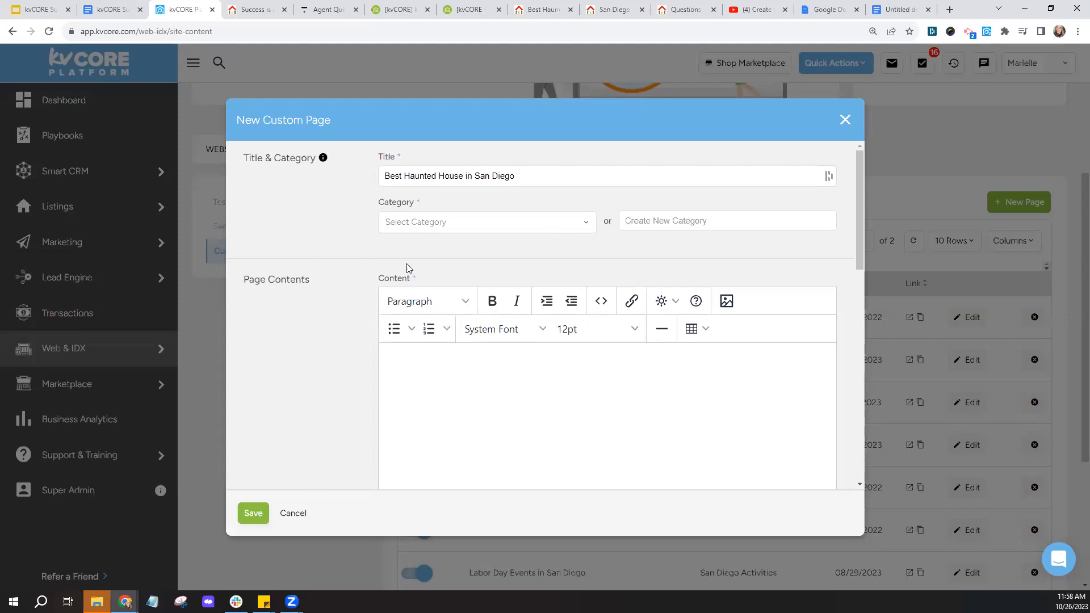
pyautogui.click(704, 221)
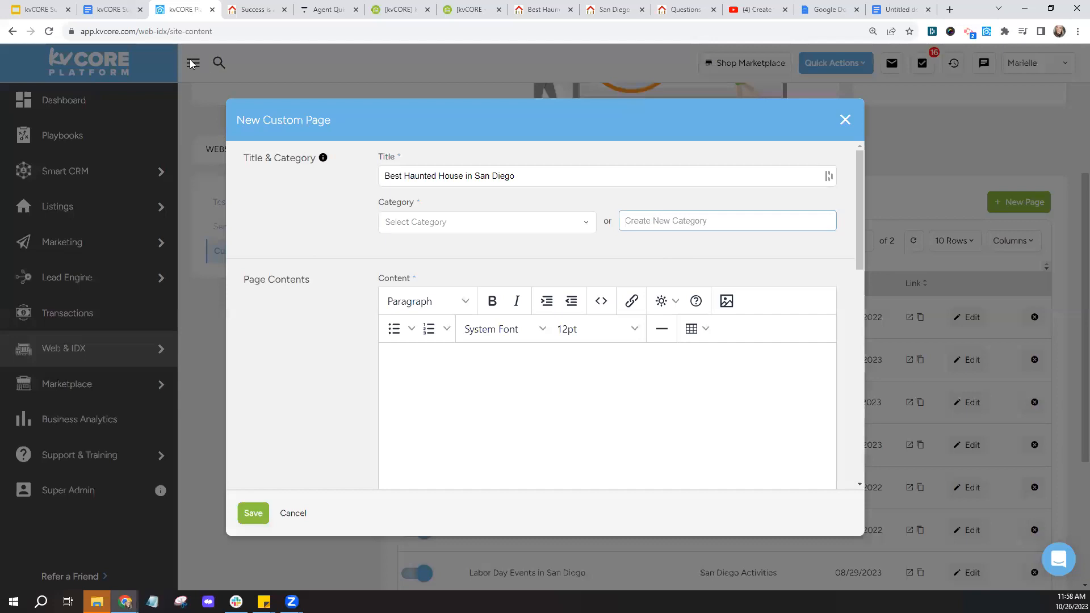
pyautogui.click(113, 9)
pyautogui.scroll(15, 570, 254)
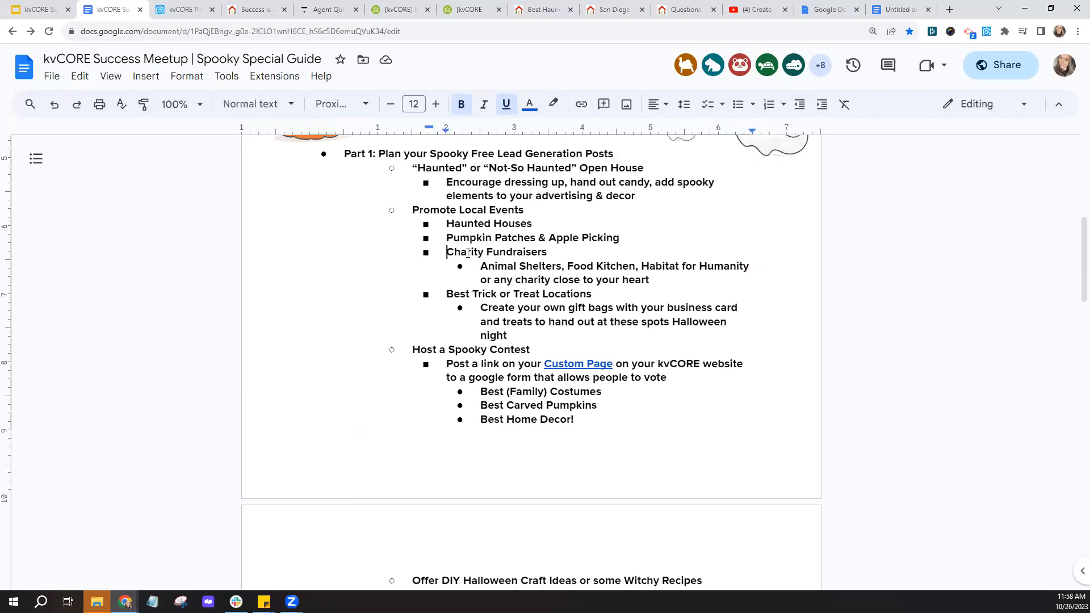
# - Highlight the Charity Fundraisers and Host a Spooky Contest ideas, then return to the kvCORE form
pyautogui.moveTo(449, 257); pyautogui.dragTo(548, 254)
pyautogui.click(566, 293)
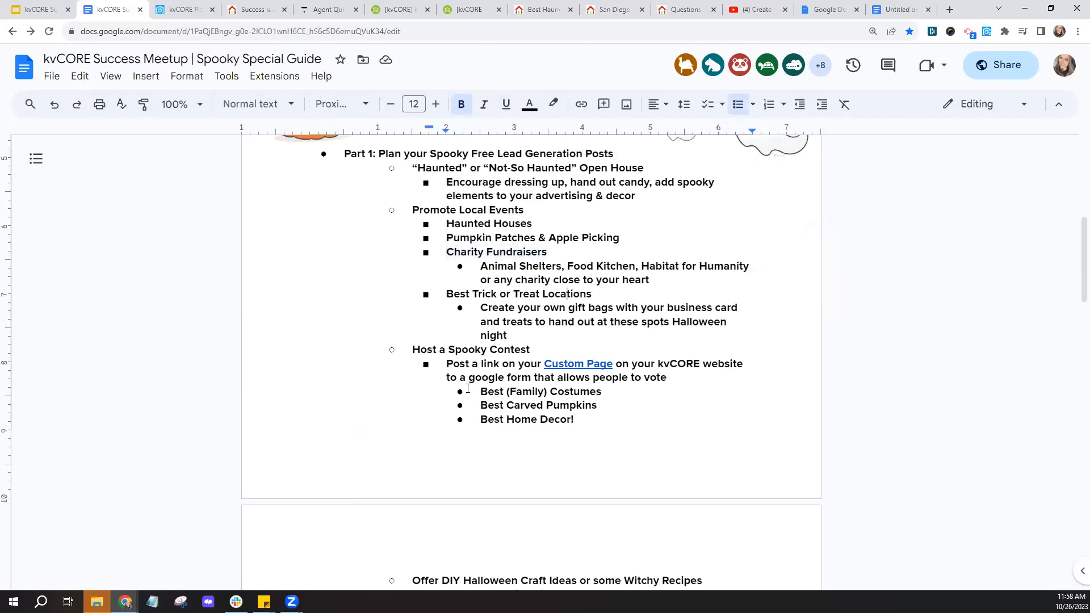
pyautogui.moveTo(413, 349); pyautogui.dragTo(537, 350)
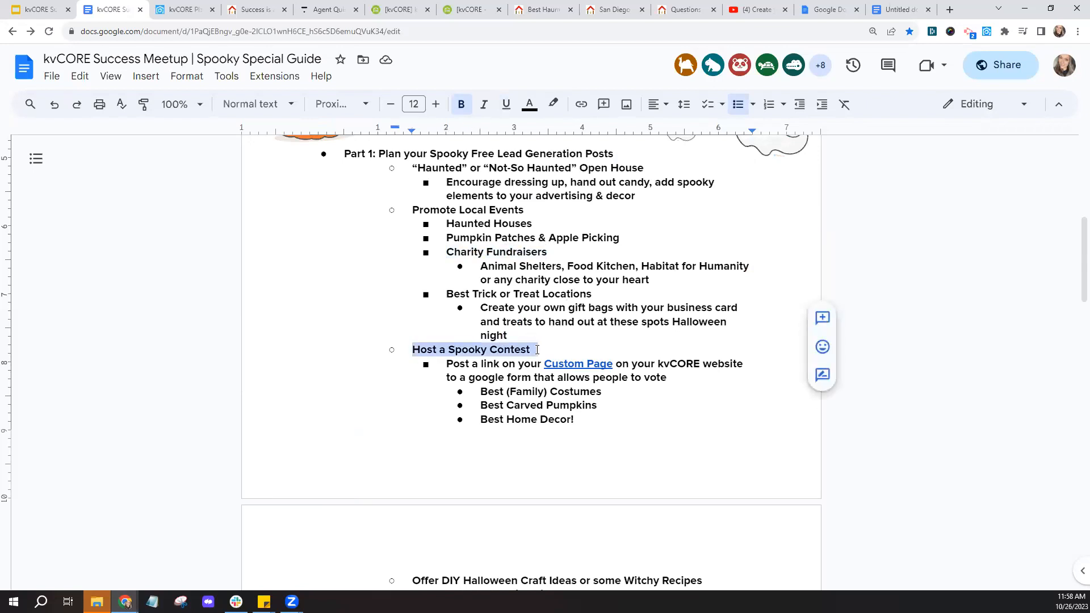
pyautogui.click(508, 335)
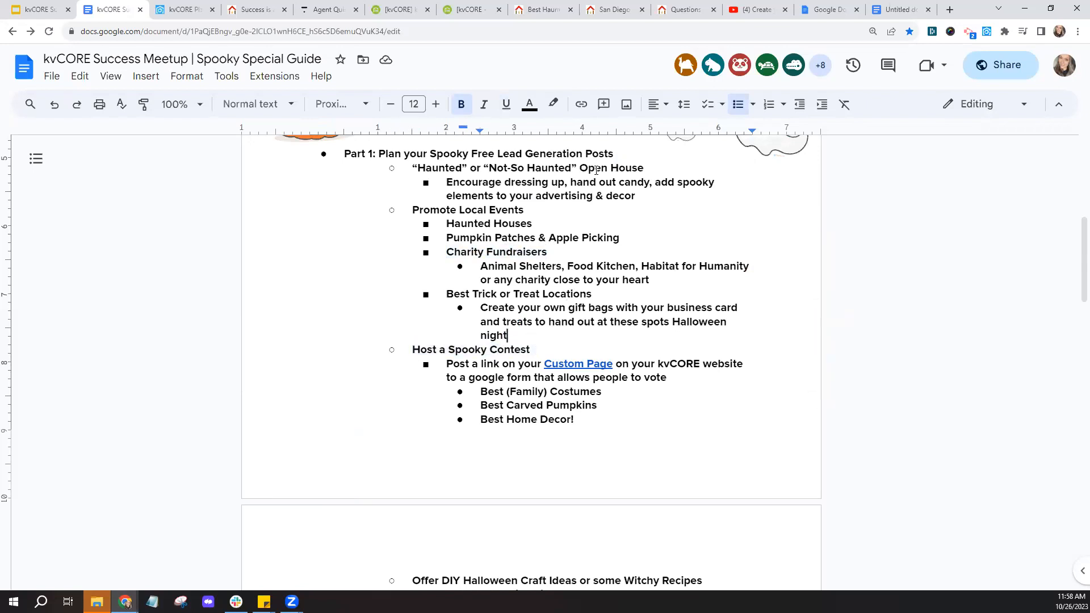
pyautogui.click(183, 9)
pyautogui.press('Tab')
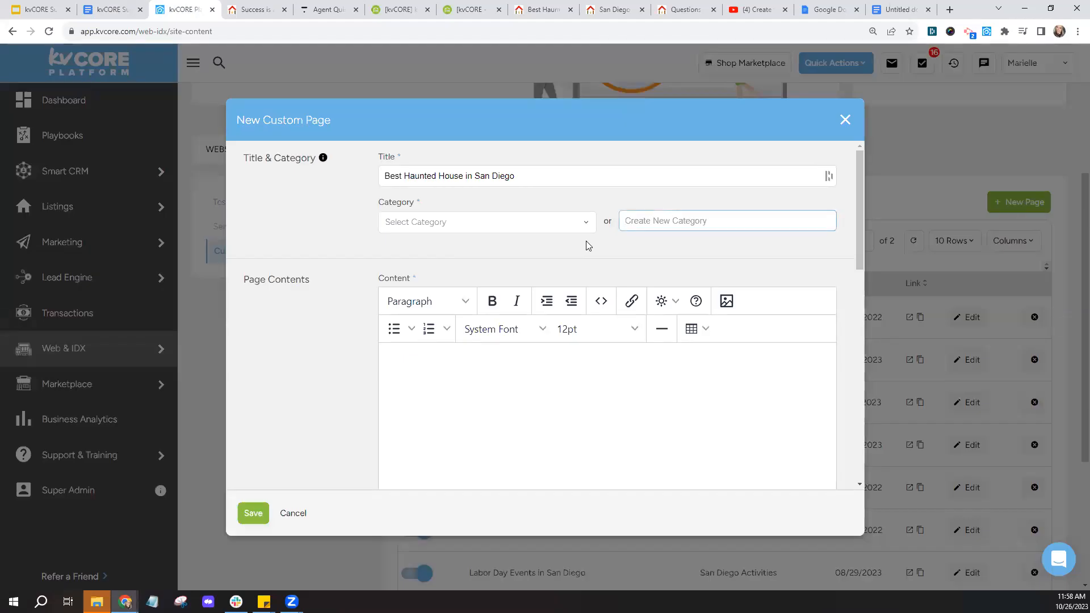
# - Choose San Diego Activities as the page category, then switch to the Google Docs tab
pyautogui.click(557, 221)
pyautogui.click(475, 316)
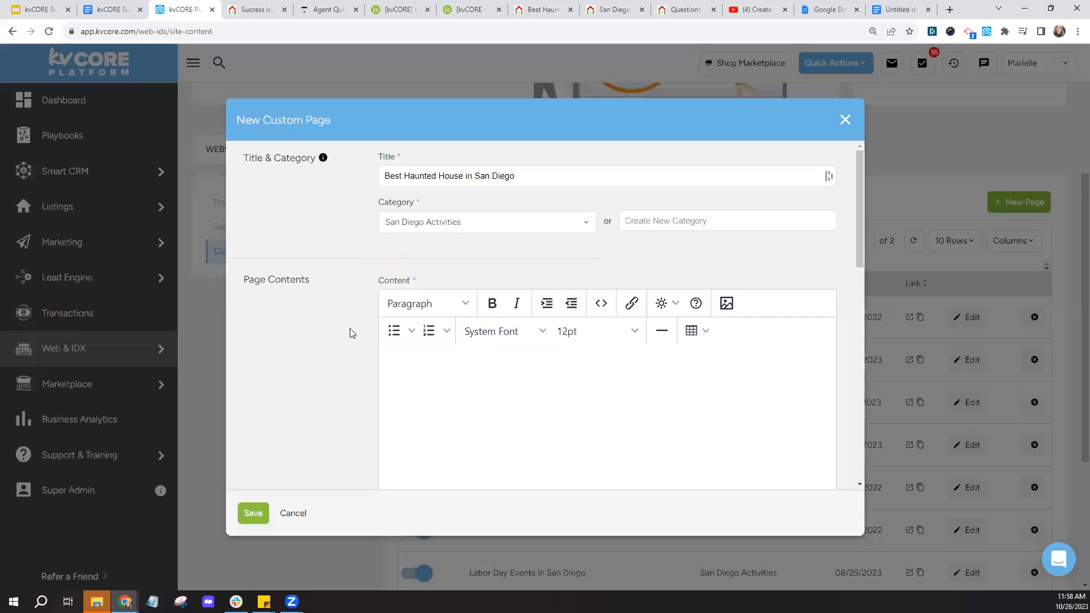
pyautogui.scroll(-2, 349, 329)
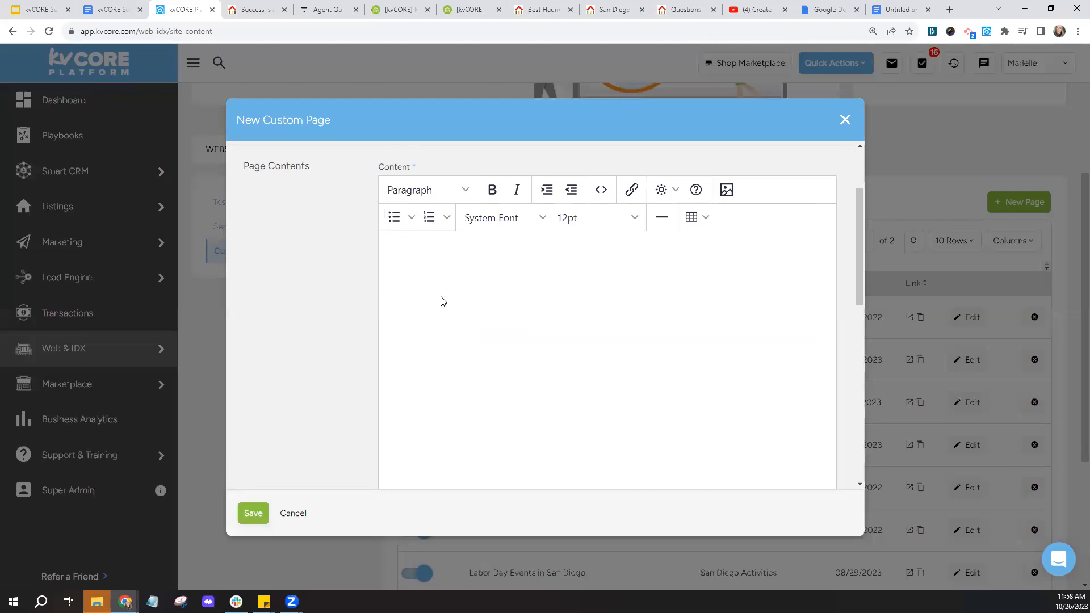
pyautogui.click(818, 9)
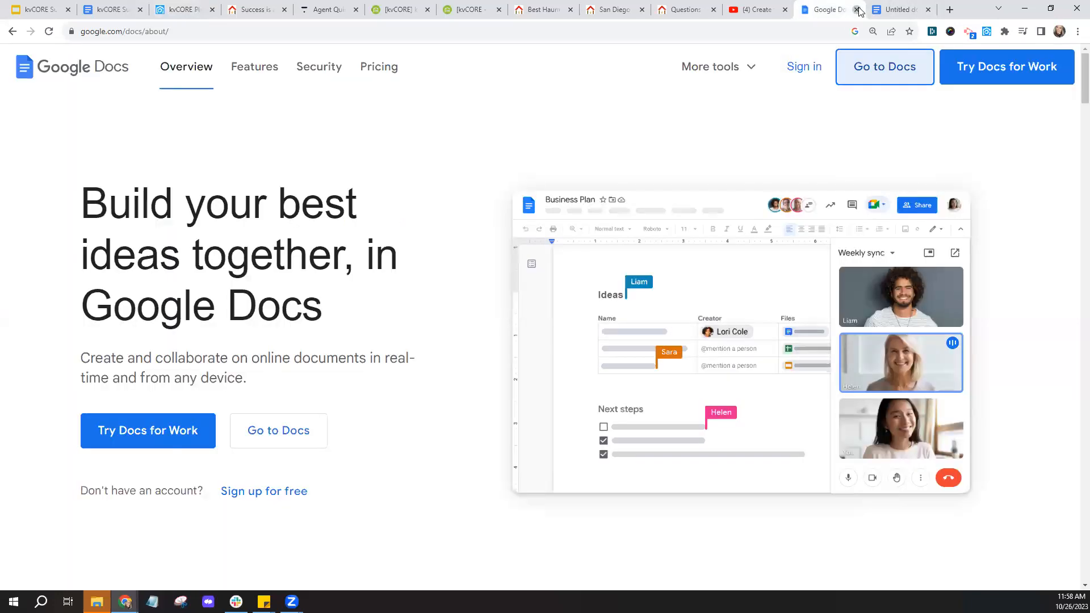
# - Search Google for 'haunted houses in san diego' and open the SanDiego.org result in a new tab
pyautogui.click(856, 10)
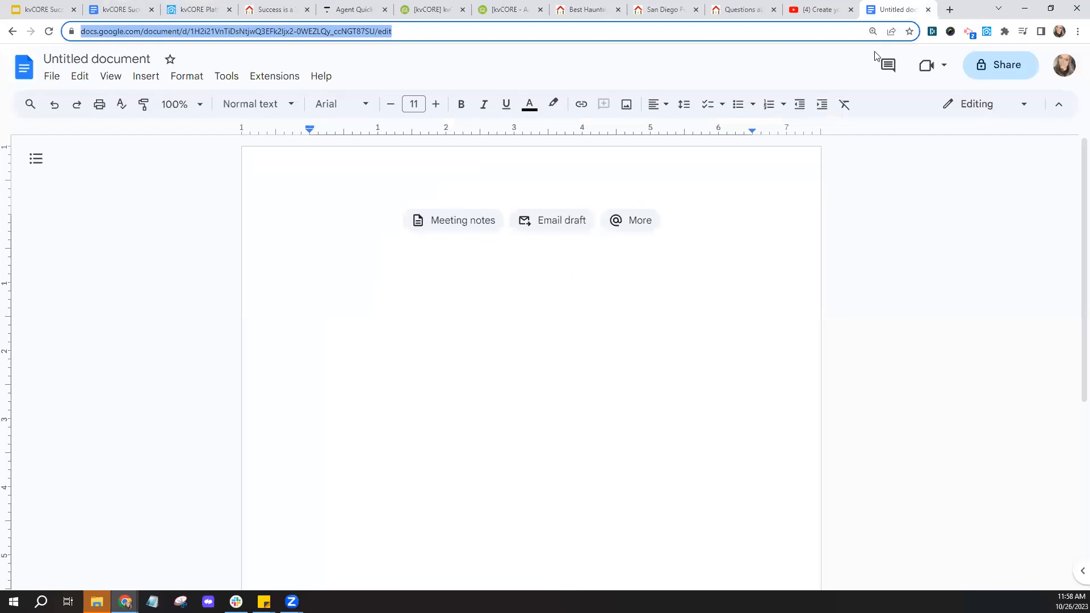
pyautogui.click(950, 9)
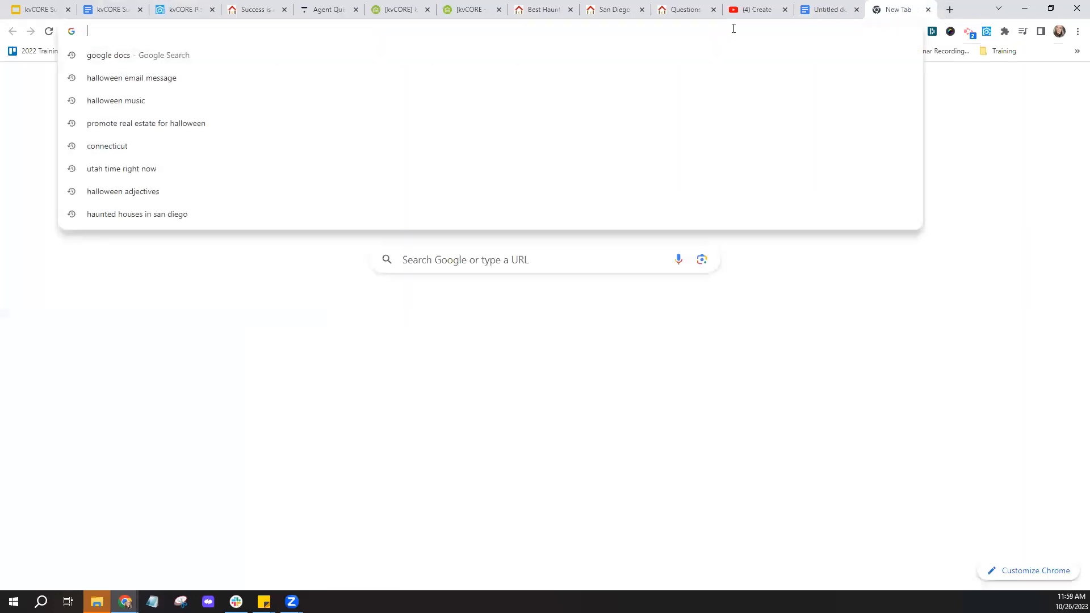
pyautogui.write('h')
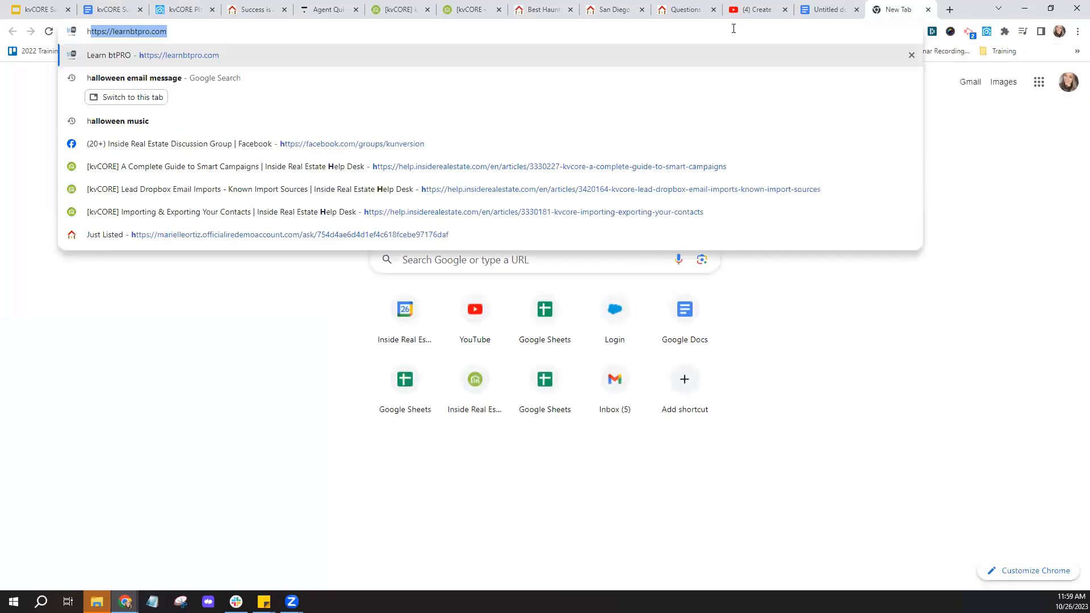
pyautogui.write('aunted ')
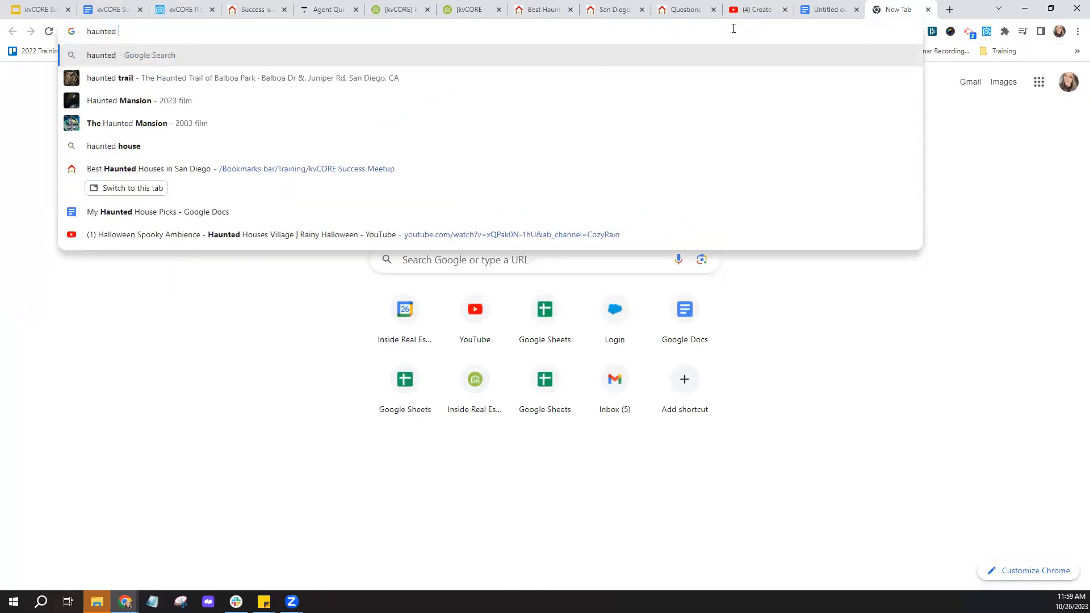
pyautogui.write('houses in')
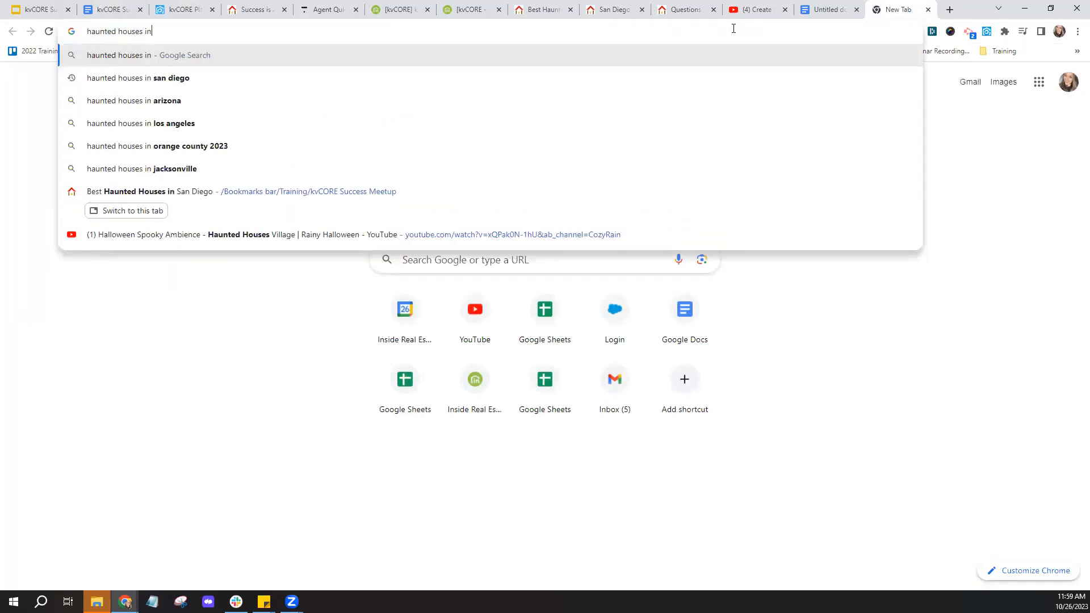
pyautogui.press('Down')
pyautogui.press('Return')
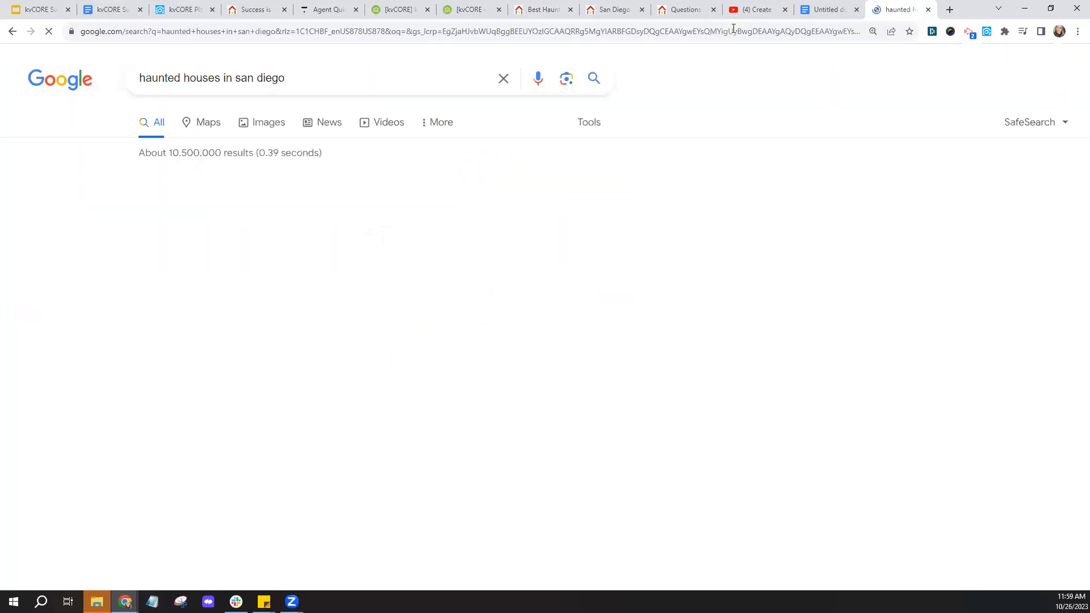
pyautogui.scroll(-2, 506, 147)
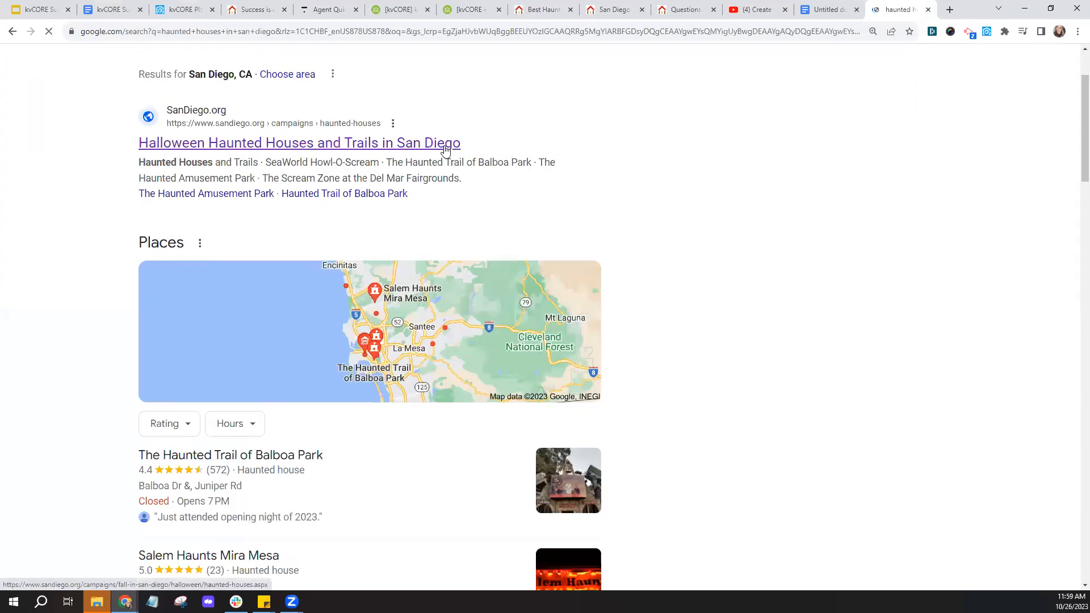
pyautogui.rightClick(446, 150)
pyautogui.click(473, 154)
# - Copy the SeaWorld Howl-O-Scream entry from SanDiego.org's haunted houses page and return to kvCORE
pyautogui.hotkey('ctrl', 'Tab')
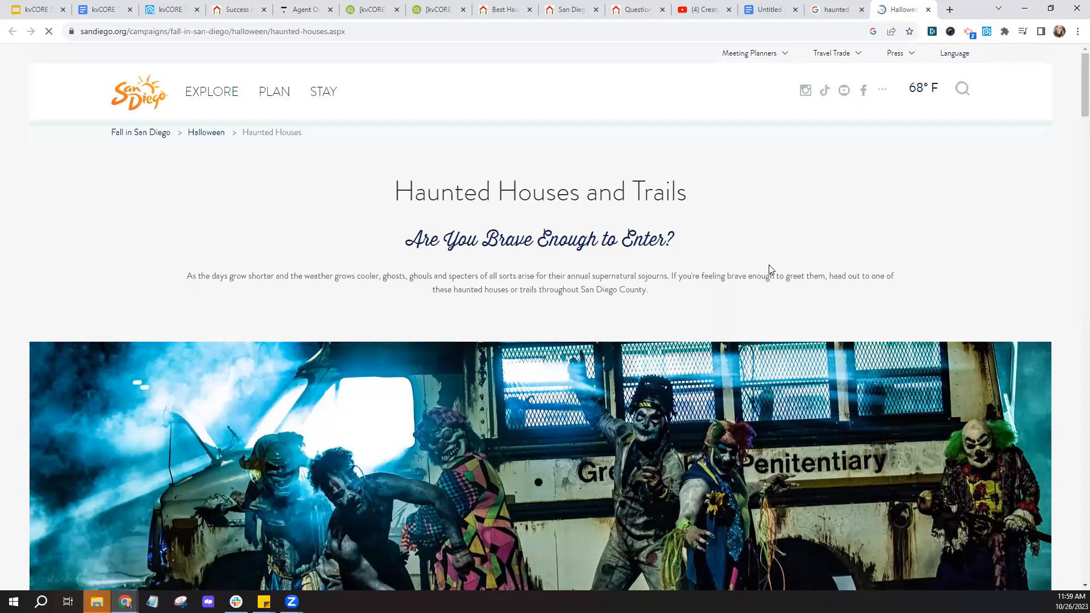
pyautogui.scroll(-2, 769, 265)
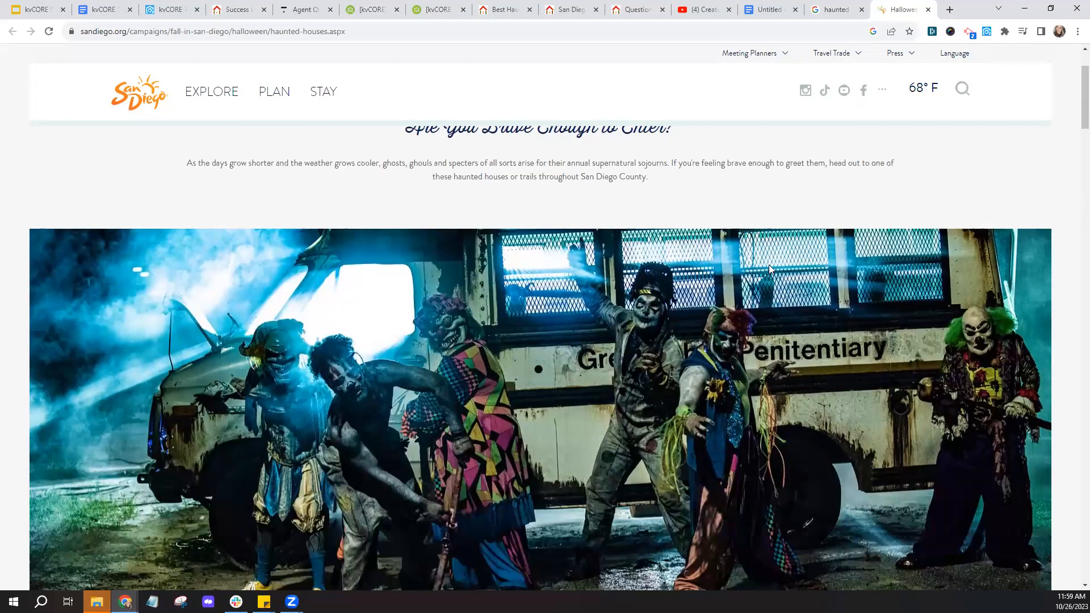
pyautogui.scroll(-8, 770, 265)
pyautogui.scroll(-4, 761, 267)
pyautogui.scroll(1, 441, 186)
pyautogui.moveTo(670, 250); pyautogui.dragTo(684, 312)
pyautogui.hotkey('ctrl', 'c')
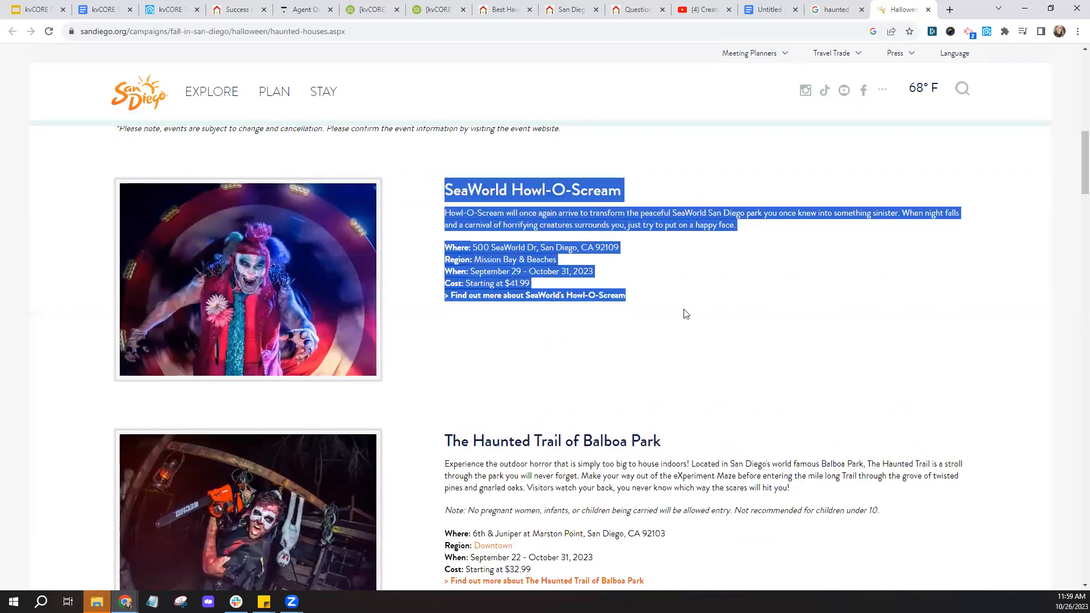
pyautogui.rightClick(687, 213)
pyautogui.click(714, 221)
pyautogui.click(162, 5)
# - Paste the SeaWorld entry into the Content editor, then delete the formatted paste
pyautogui.click(423, 249)
pyautogui.rightClick(423, 250)
pyautogui.click(451, 329)
pyautogui.click(391, 256)
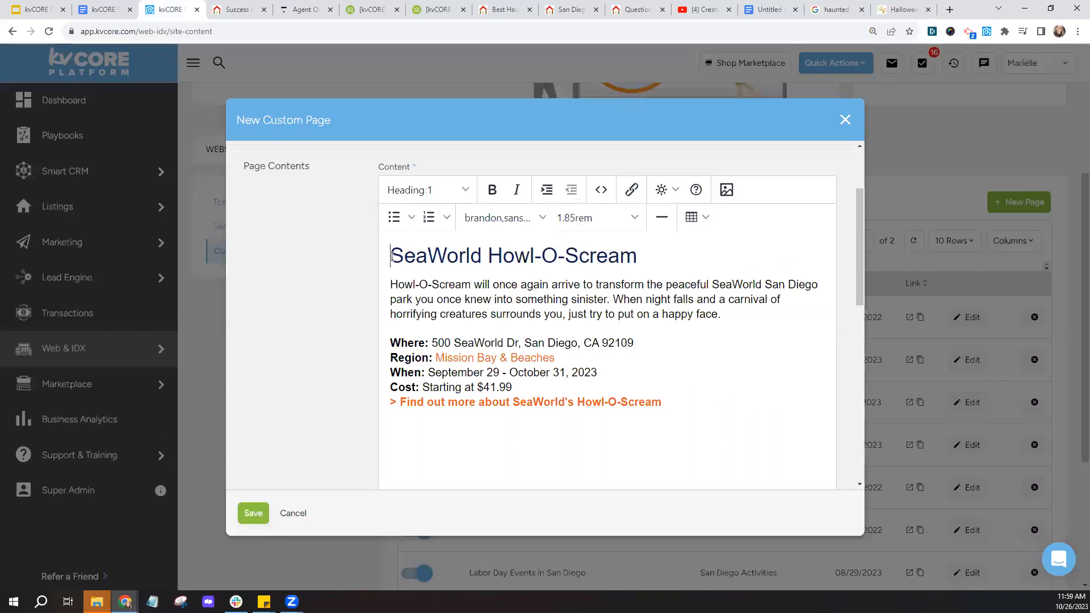
pyautogui.press('Return')
pyautogui.press('Return')
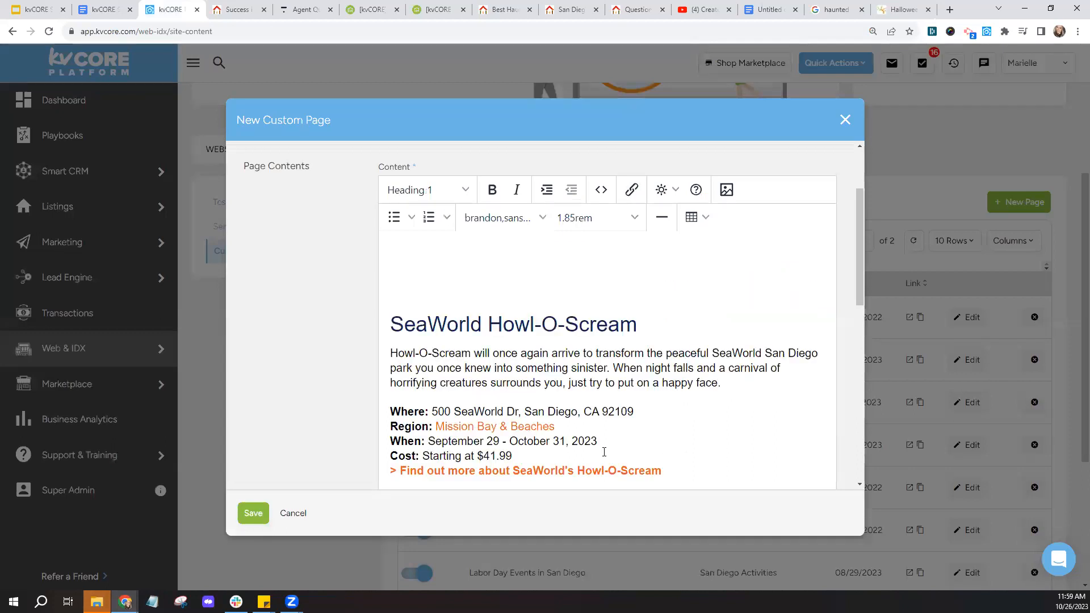
pyautogui.hotkey('ctrl', 'a')
pyautogui.hotkey('ctrl', 'c')
pyautogui.press('BackSpace')
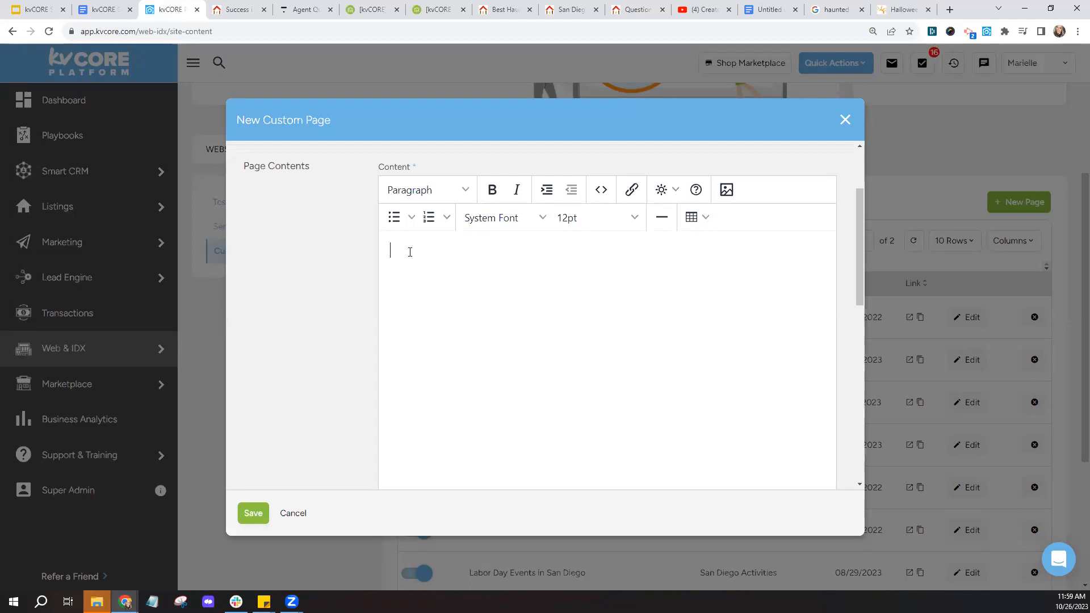
# - Type the intro 'In San Diego for ....' and paste the SeaWorld details below as plain text
pyautogui.write('In San Diego for ....')
pyautogui.press('Return')
pyautogui.press('Return')
pyautogui.rightClick(407, 311)
pyautogui.click(475, 404)
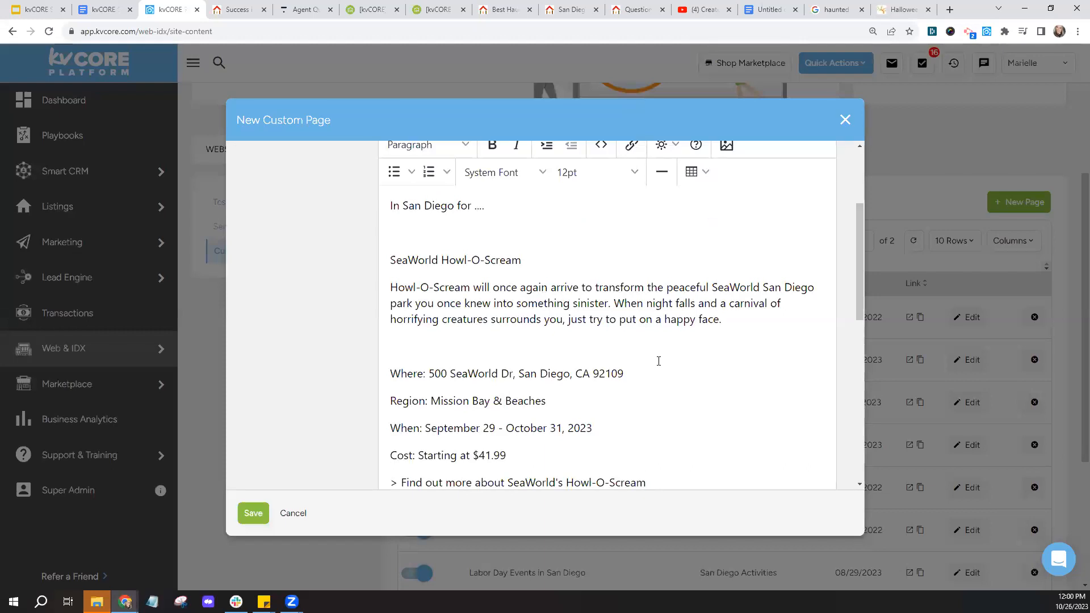
pyautogui.scroll(-2, 658, 362)
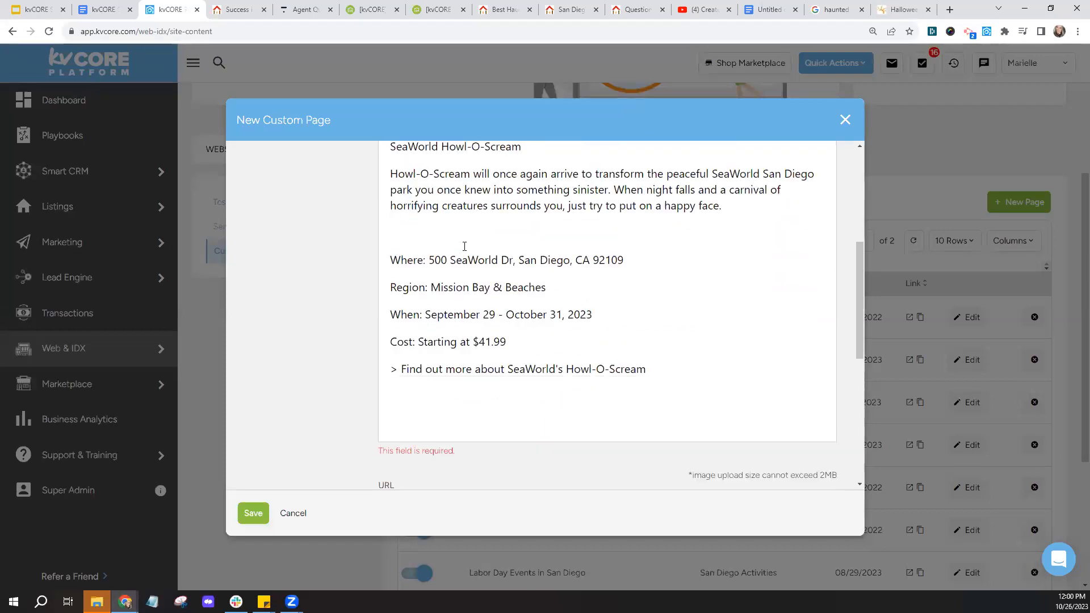
pyautogui.scroll(-1, 673, 310)
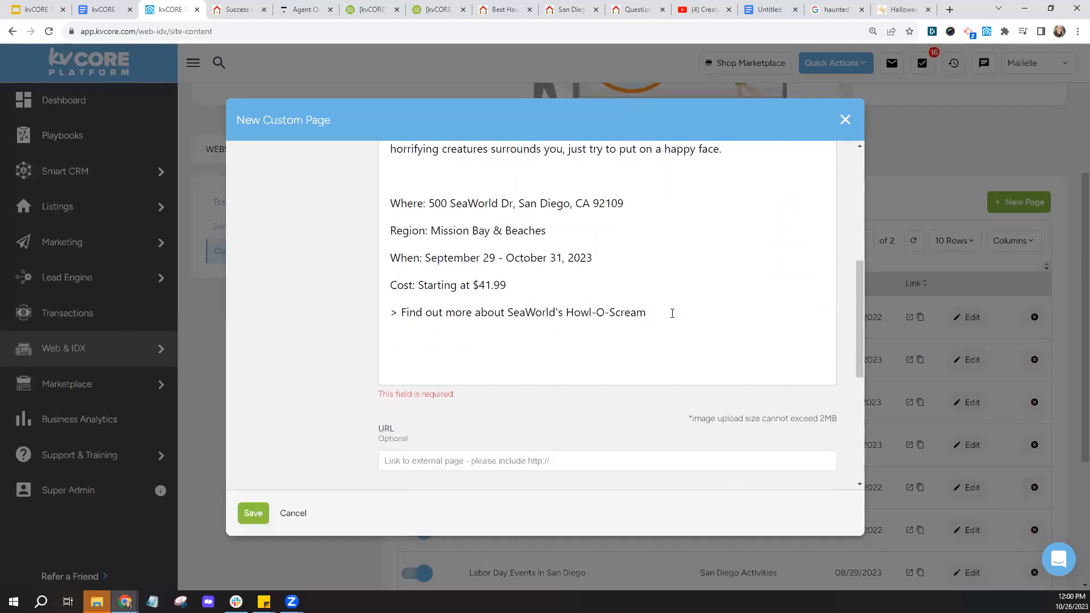
pyautogui.scroll(5, 672, 314)
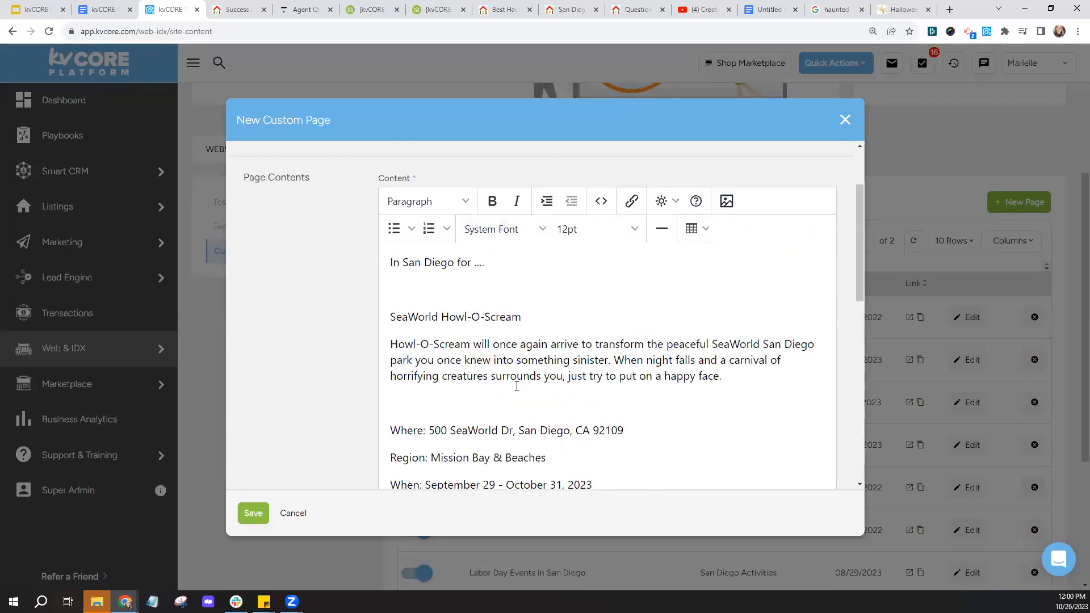
# - Check the editor's image and font options without changes, then review the content and slug below
pyautogui.click(725, 204)
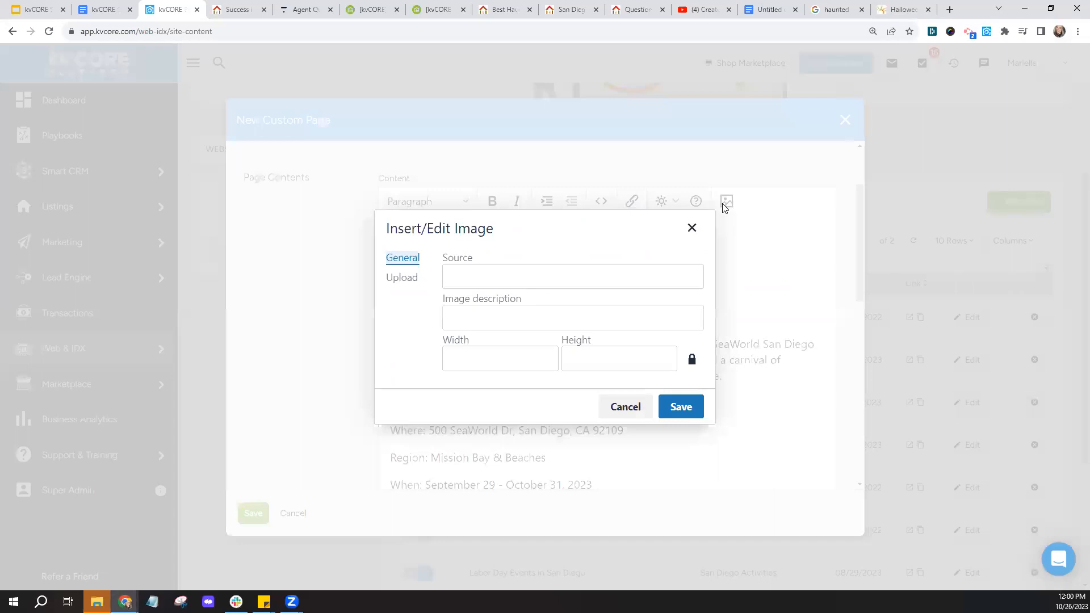
pyautogui.click(692, 228)
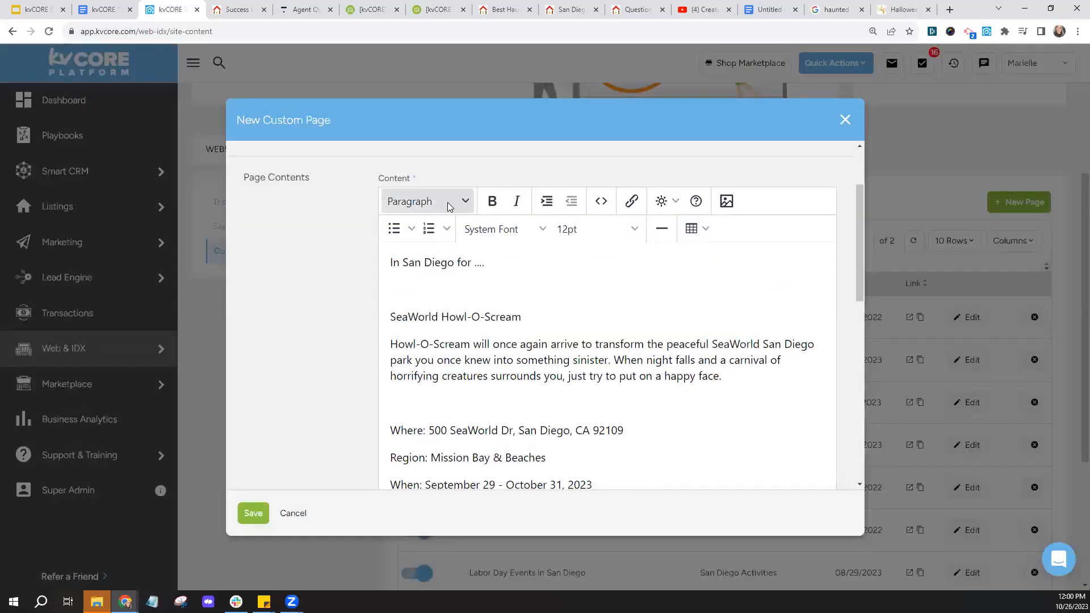
pyautogui.click(522, 236)
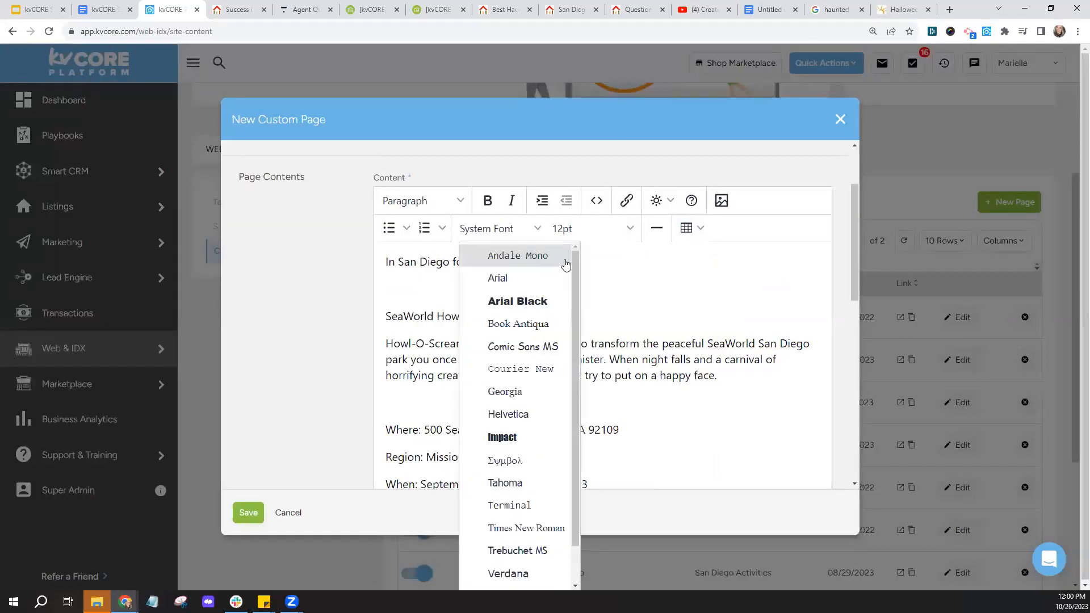
pyautogui.press('Escape')
pyautogui.scroll(-3, 654, 377)
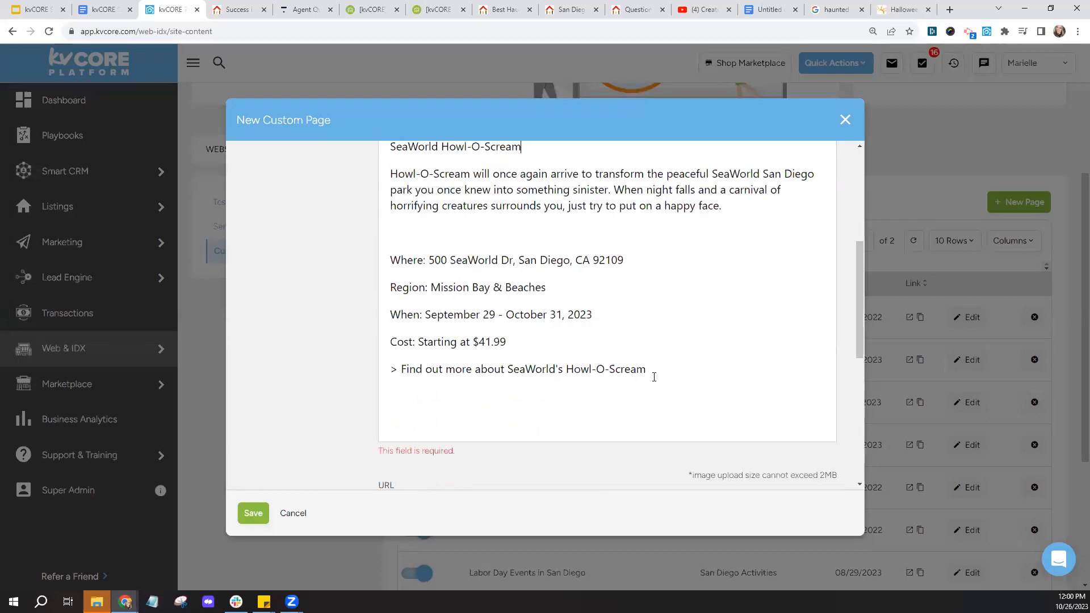
pyautogui.scroll(-3, 654, 377)
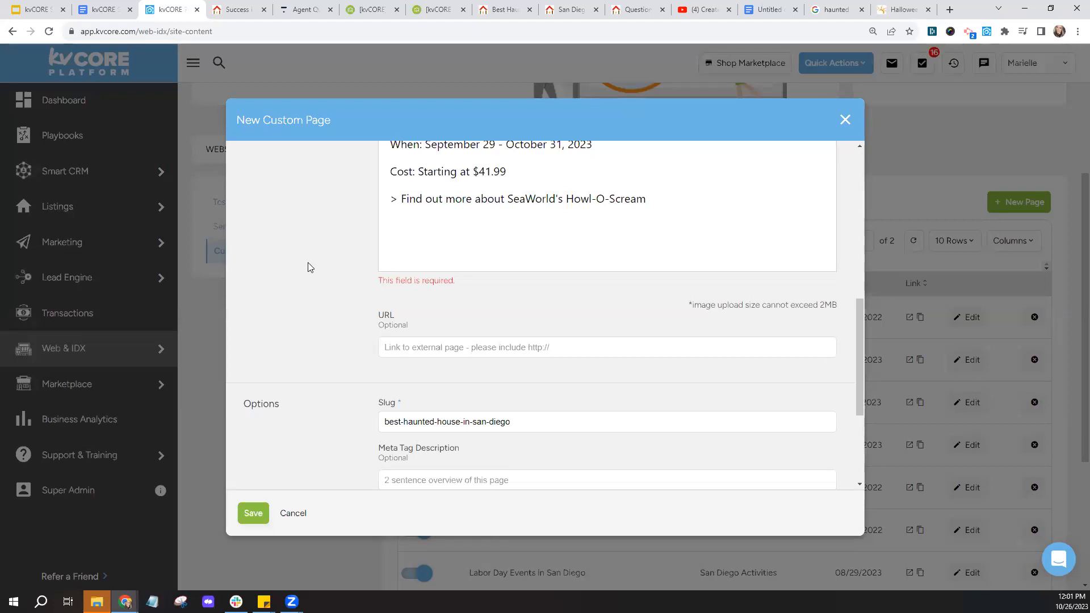
# - Copy the sandiego.org haunted houses page address from its browser tab
pyautogui.click(408, 347)
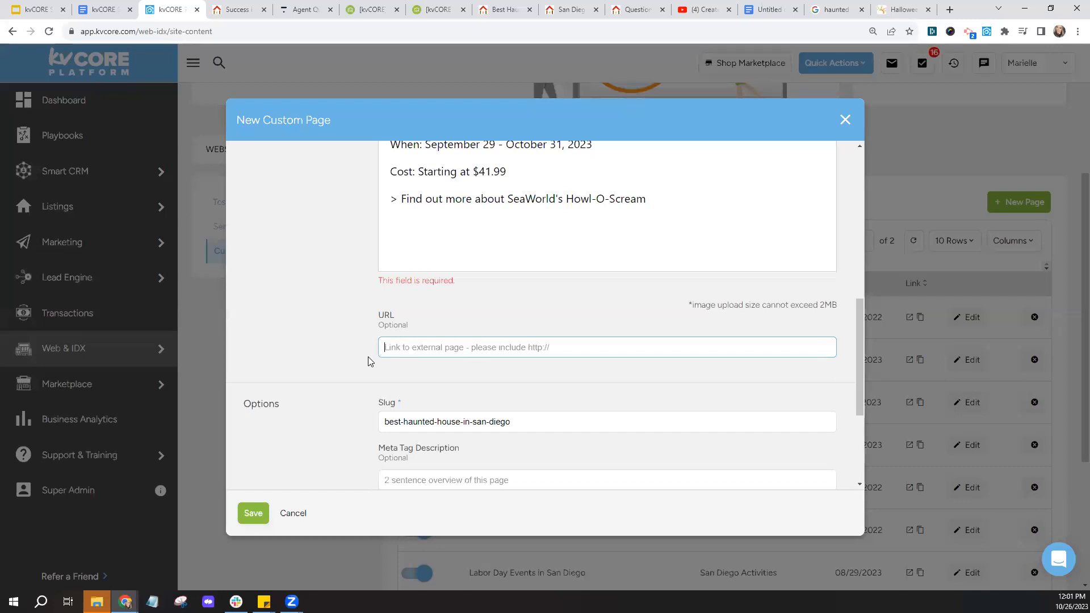
pyautogui.scroll(7, 491, 295)
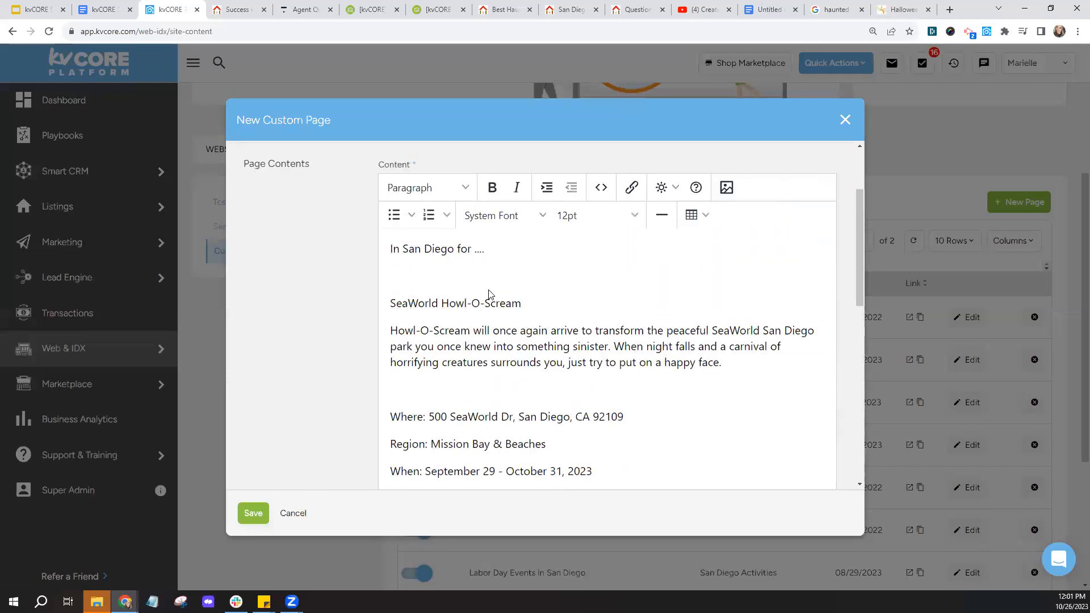
pyautogui.scroll(-7, 360, 360)
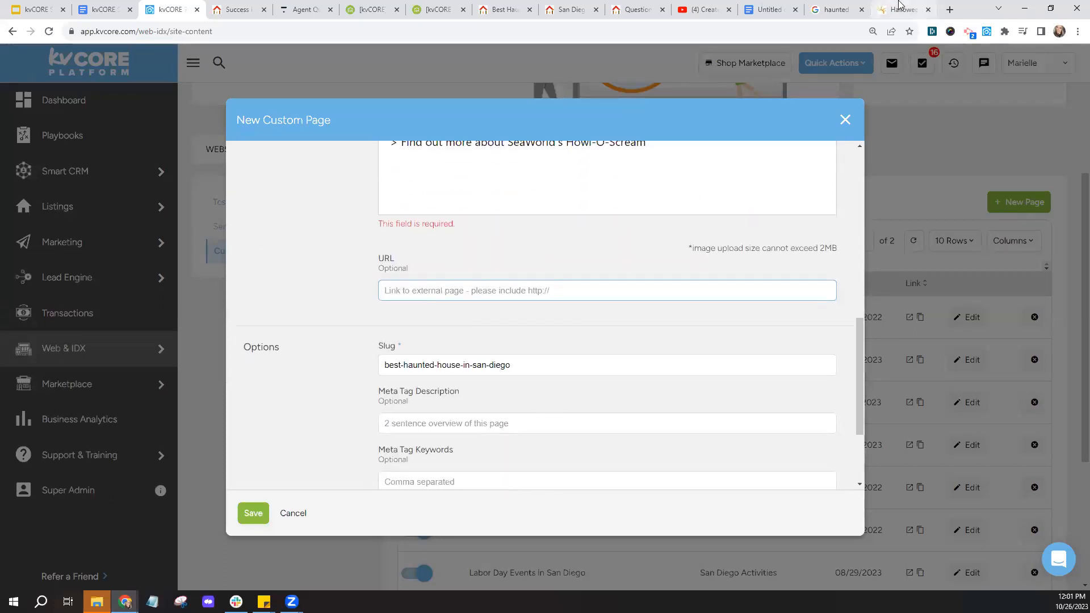
pyautogui.hotkey('ctrl', '9')
pyautogui.click(362, 31)
pyautogui.rightClick(253, 35)
pyautogui.click(277, 107)
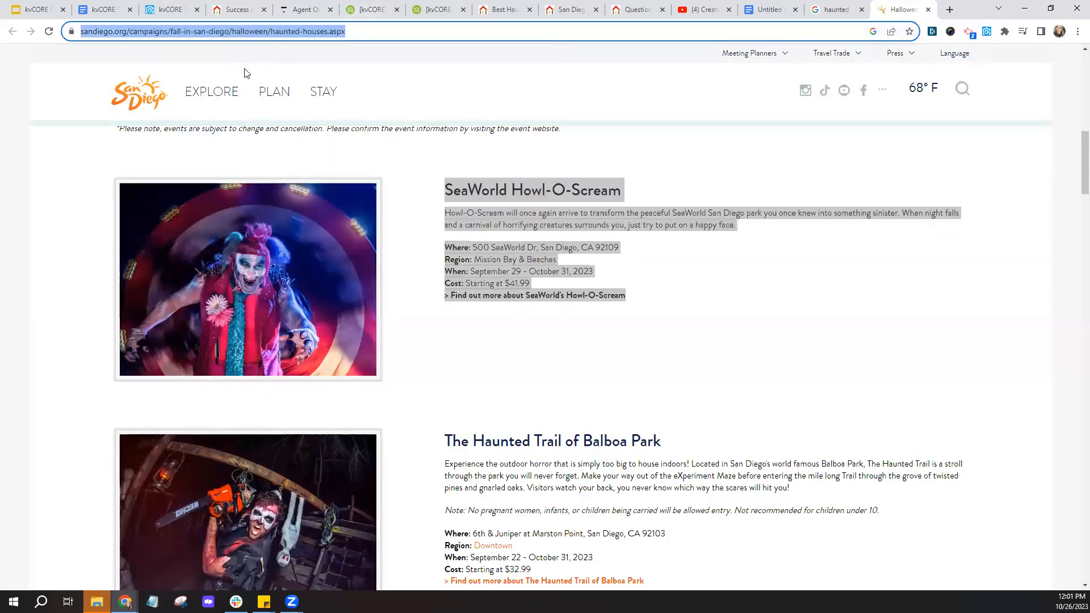
# - Paste the haunted houses address into the custom page's URL field
pyautogui.click(170, 9)
pyautogui.click(416, 290)
pyautogui.rightClick(416, 290)
pyautogui.click(455, 369)
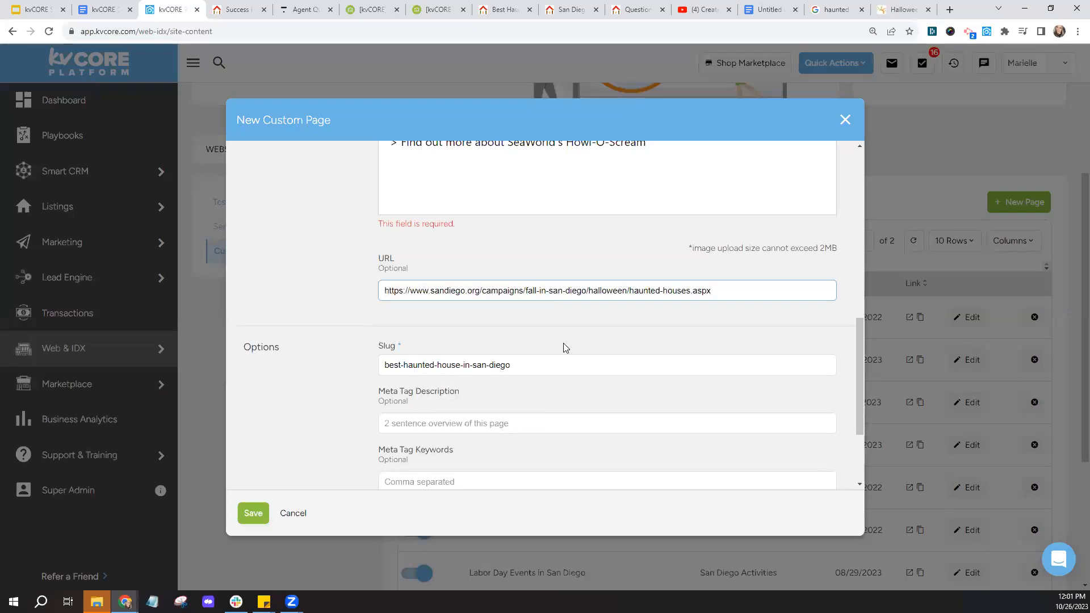
pyautogui.click(239, 10)
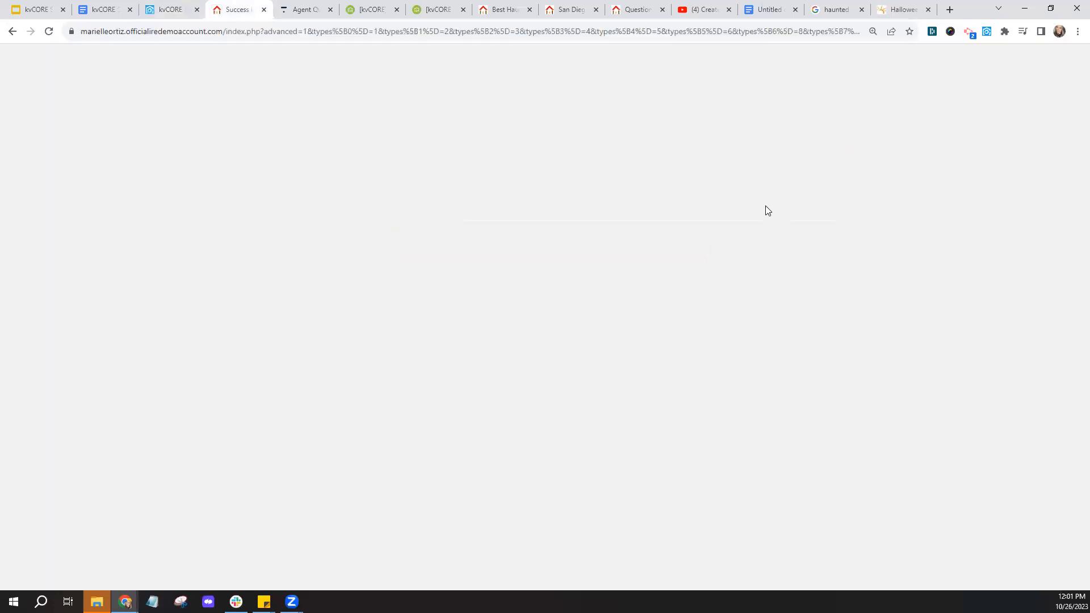
pyautogui.moveTo(763, 129)
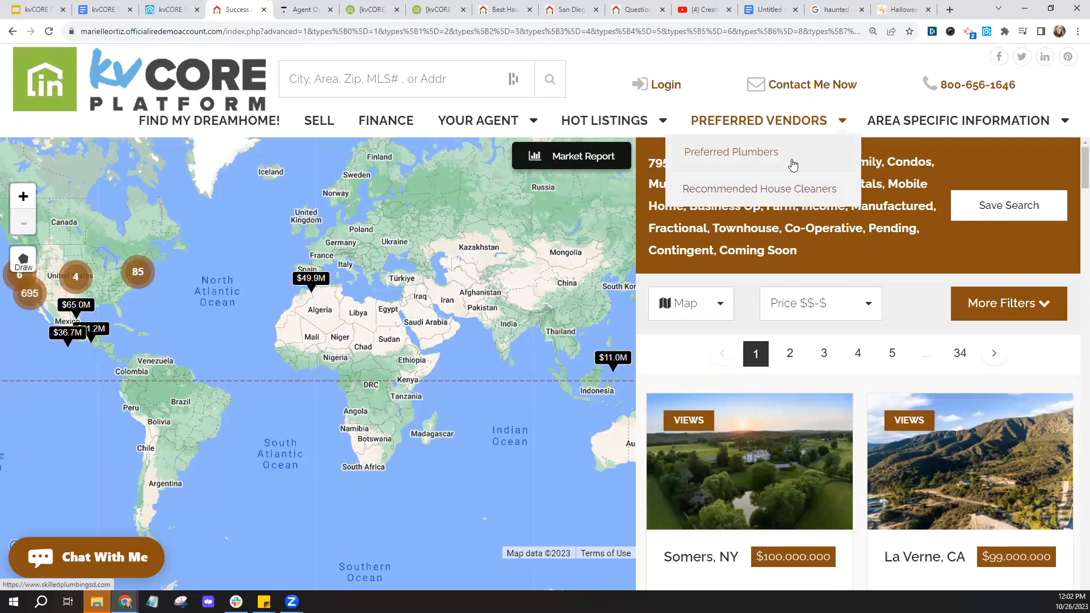
pyautogui.click(171, 9)
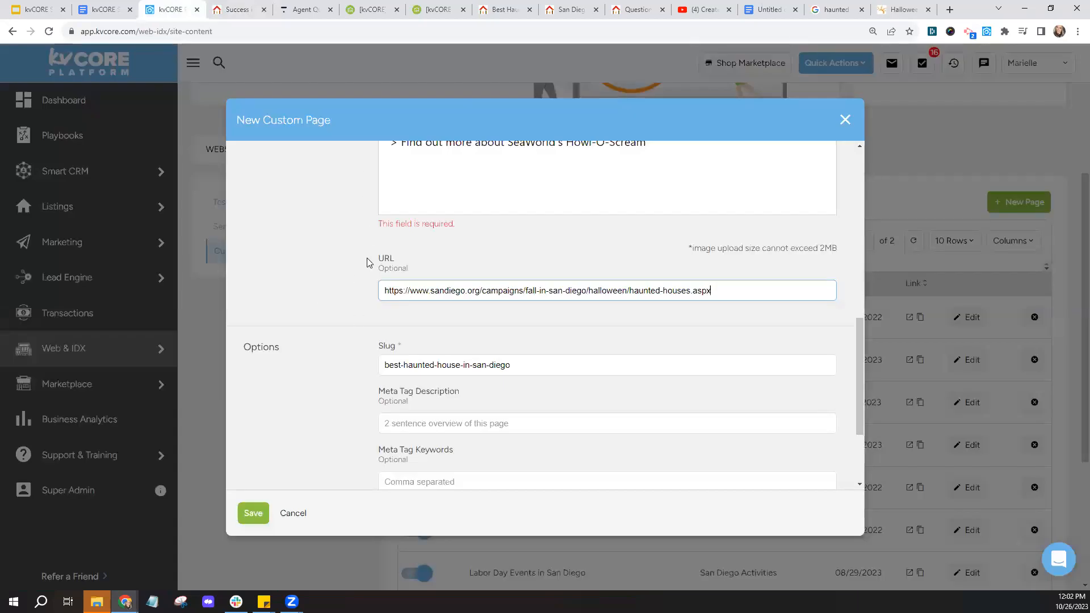
pyautogui.scroll(3, 369, 261)
pyautogui.scroll(6, 366, 258)
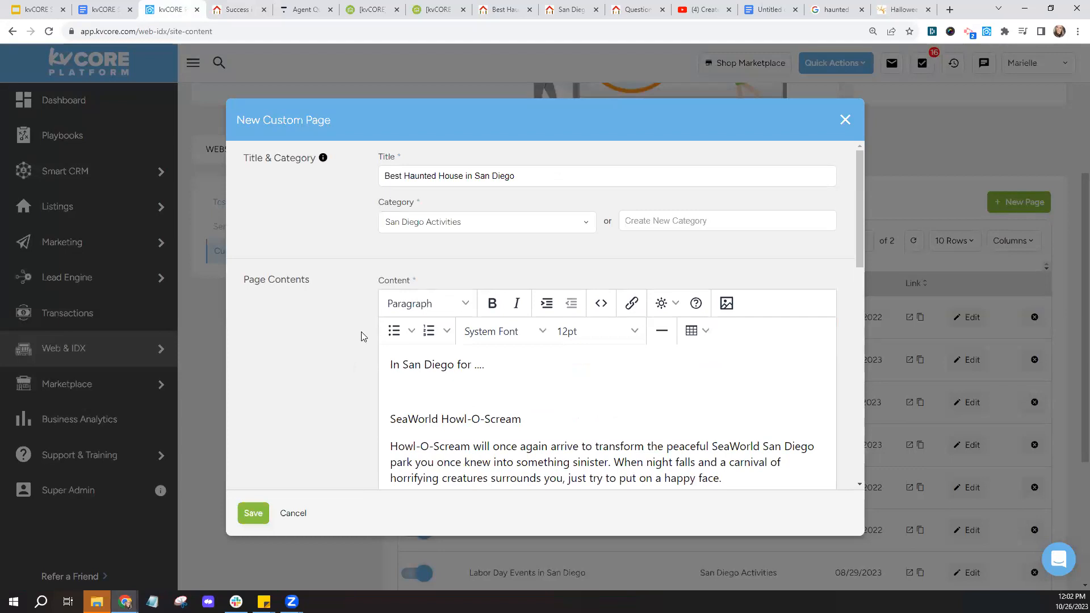
pyautogui.scroll(-7, 363, 337)
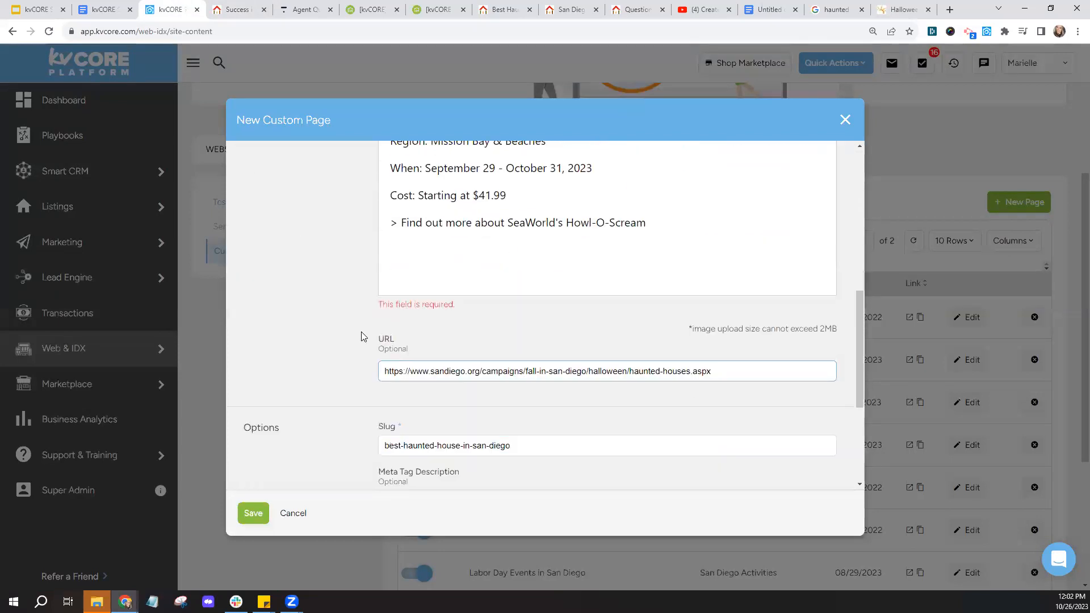
pyautogui.scroll(-2, 363, 336)
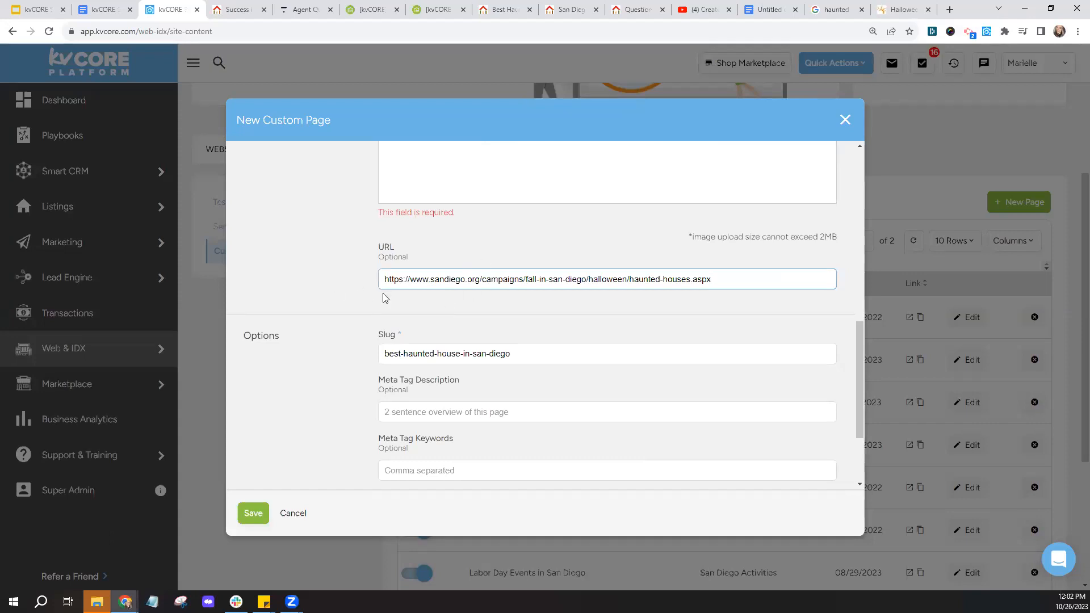
pyautogui.scroll(5, 365, 275)
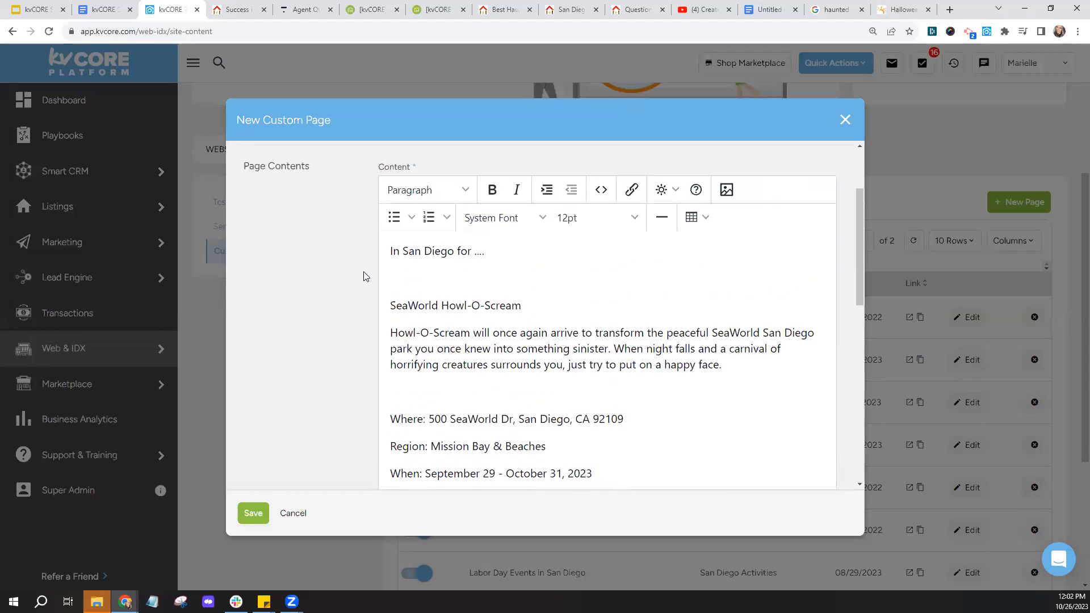
pyautogui.scroll(1, 365, 277)
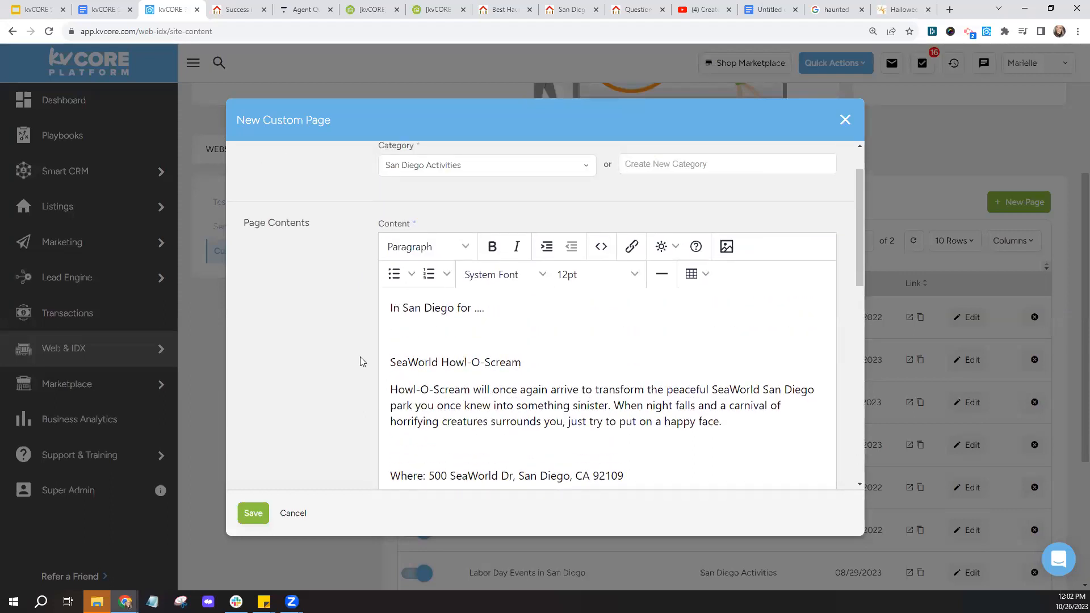
pyautogui.scroll(-6, 360, 356)
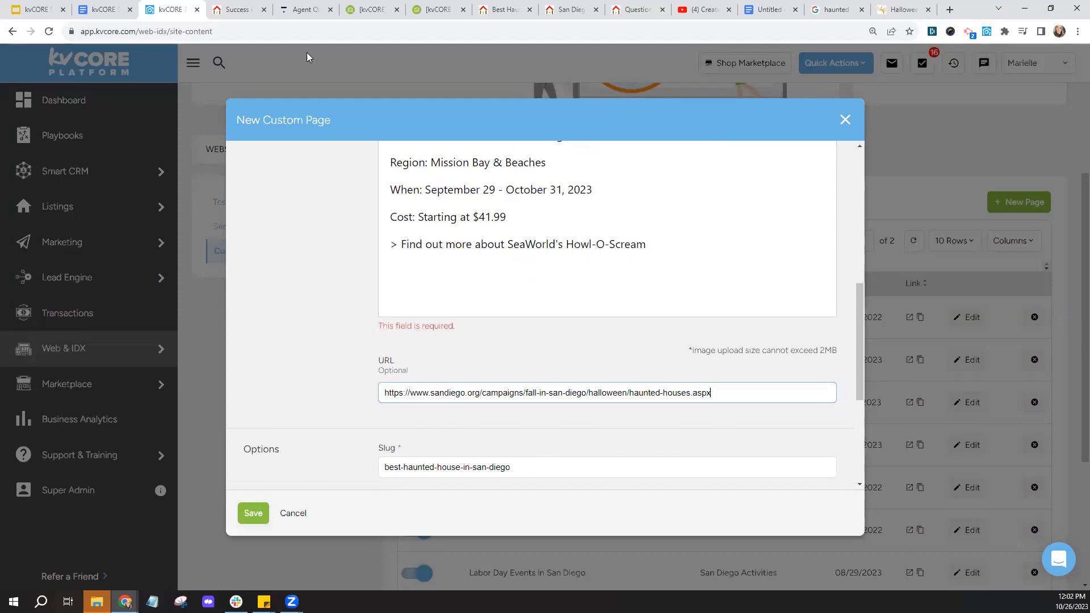
pyautogui.click(233, 5)
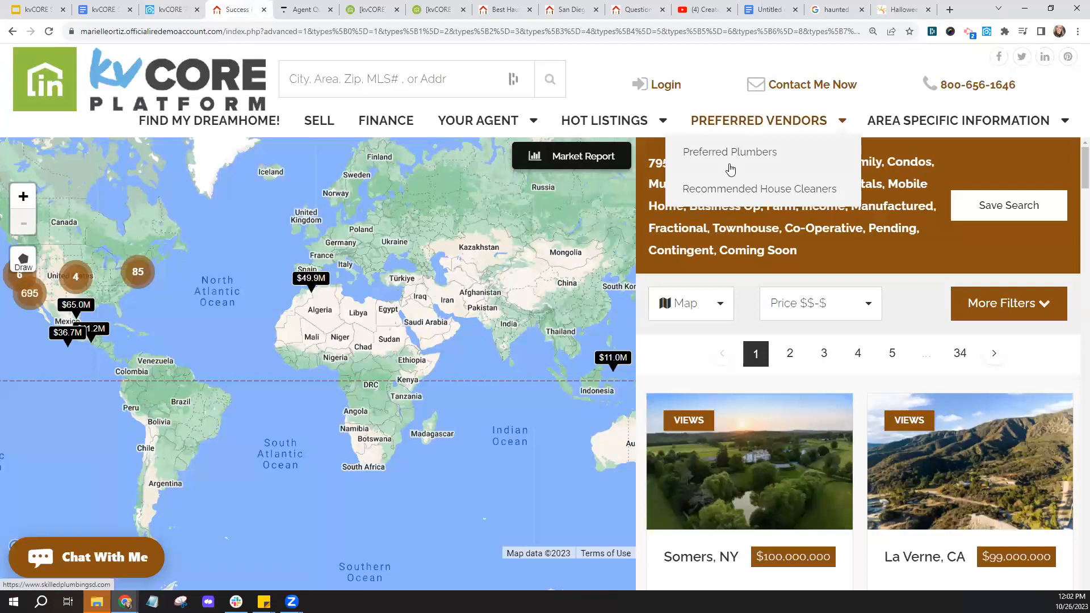
# - Preview the Preferred Plumbers page and Coming Soon in San Diego listings, then return to kvCORE
pyautogui.click(731, 153)
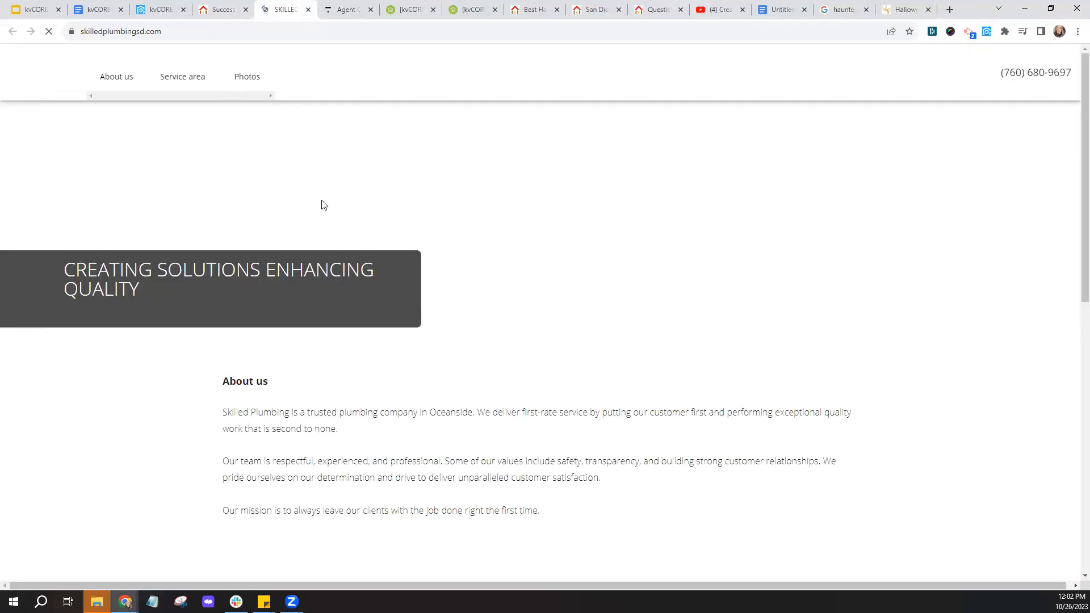
pyautogui.click(308, 9)
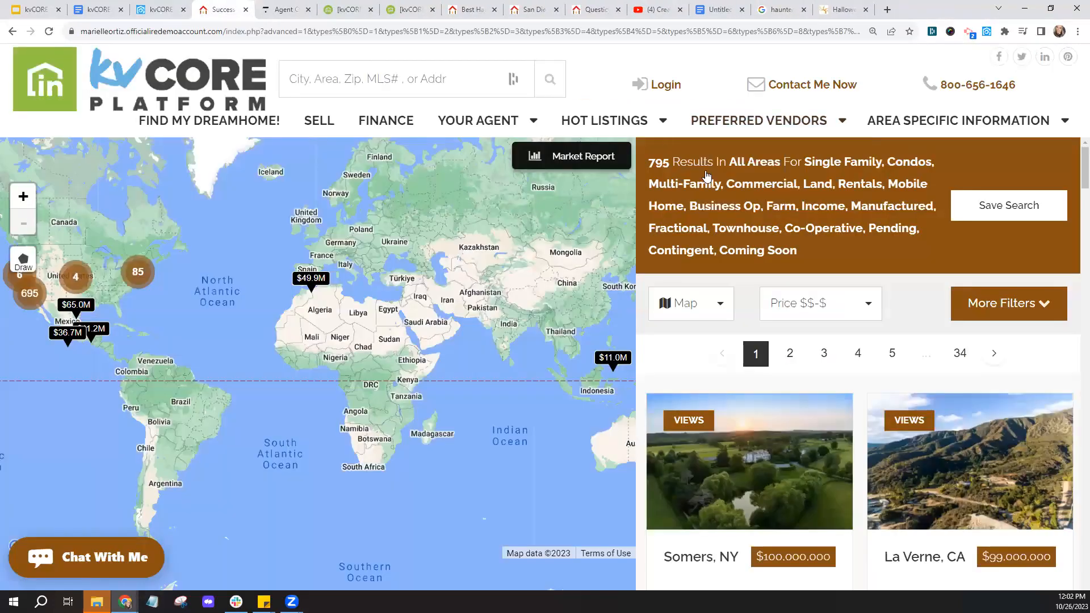
pyautogui.moveTo(636, 124)
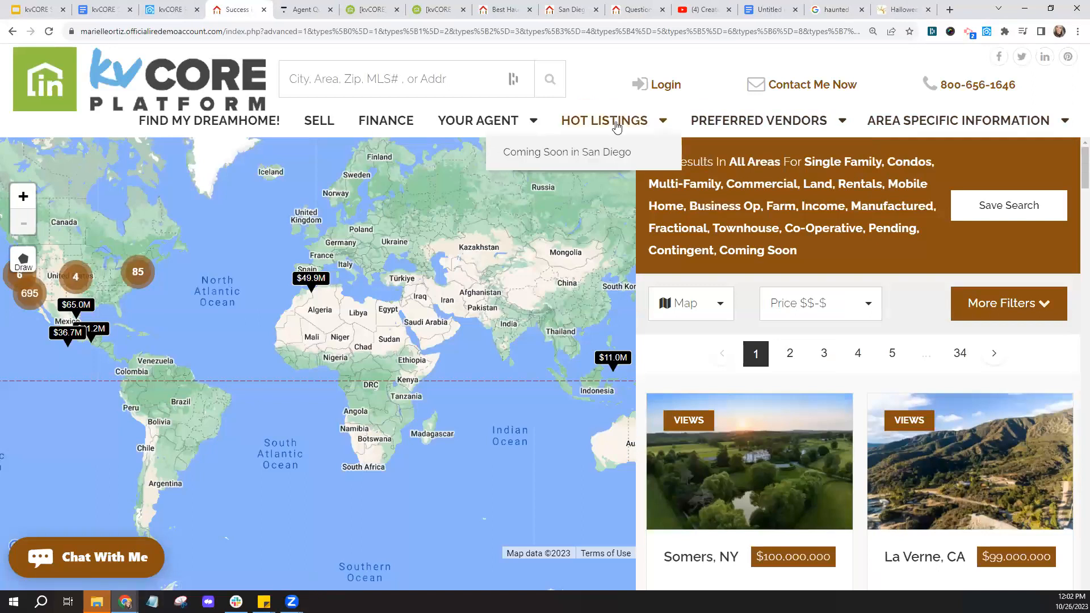
pyautogui.click(601, 153)
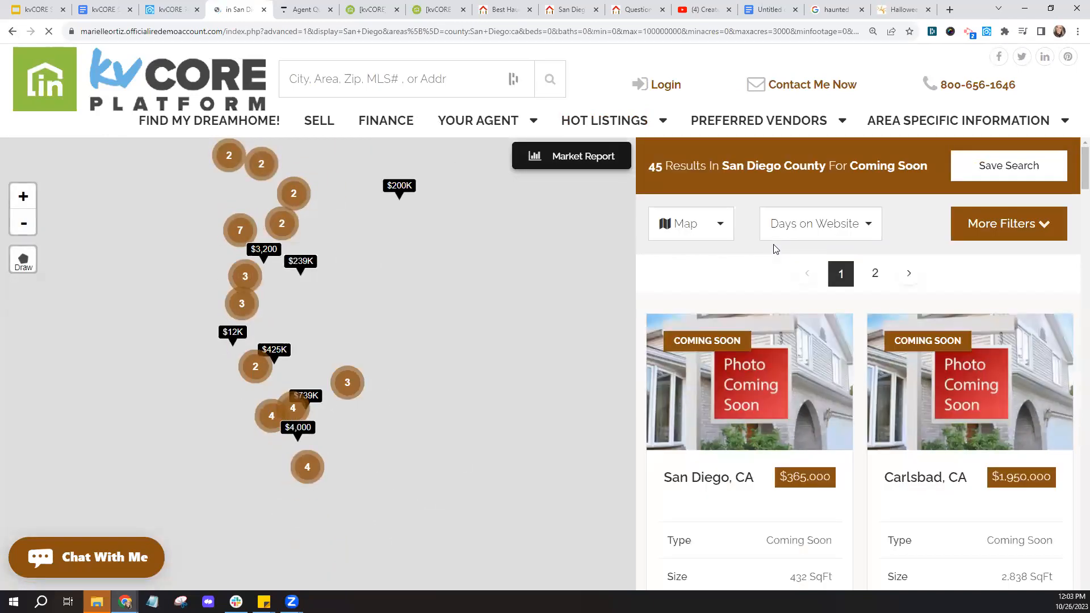
pyautogui.click(180, 12)
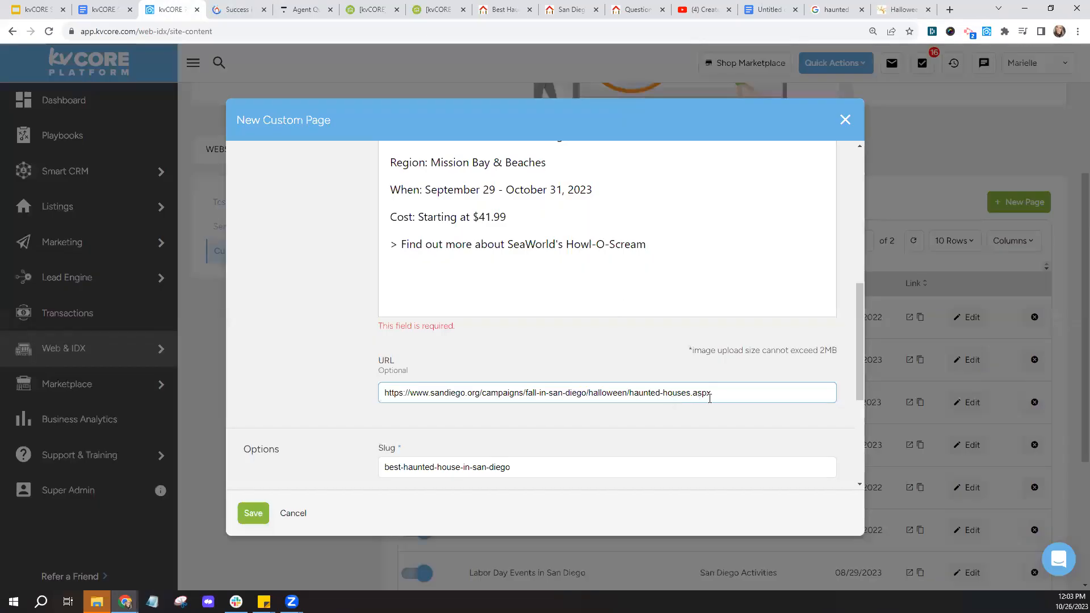
# - Delete the pasted haunted houses link so the external URL field is empty
pyautogui.moveTo(710, 398); pyautogui.dragTo(256, 383)
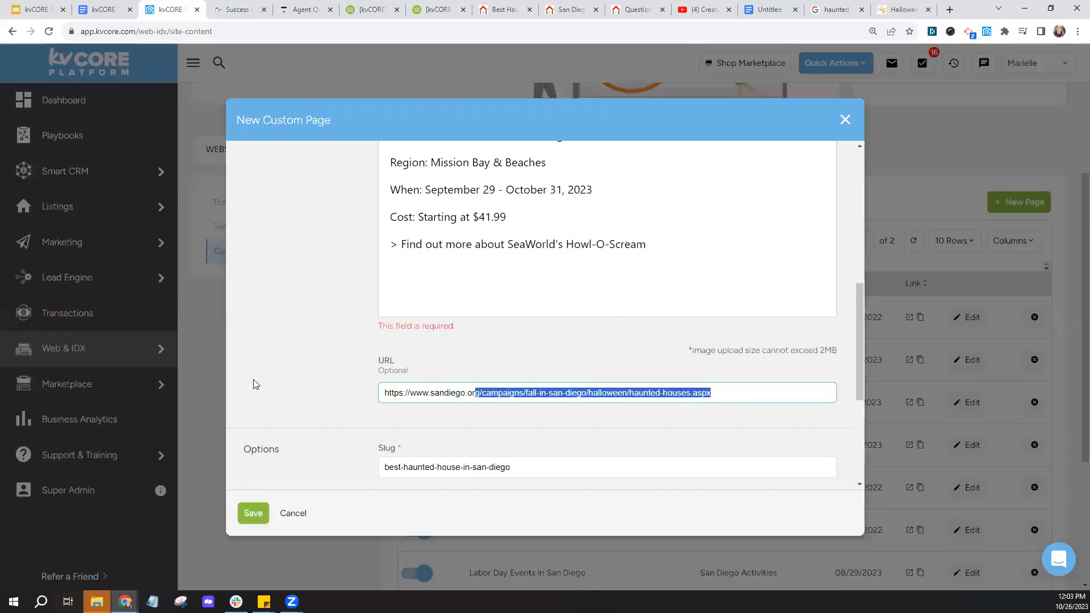
pyautogui.press('BackSpace')
pyautogui.click(305, 355)
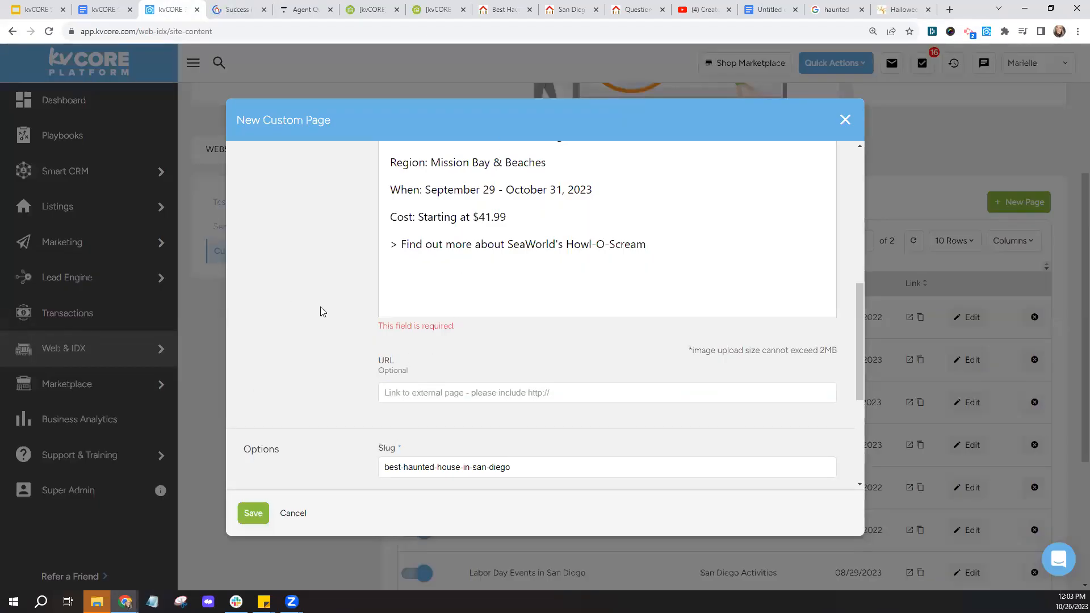
# - Scroll through the rest of the form, then bring the live IDX website forward
pyautogui.scroll(-4, 365, 300)
pyautogui.scroll(-1, 366, 305)
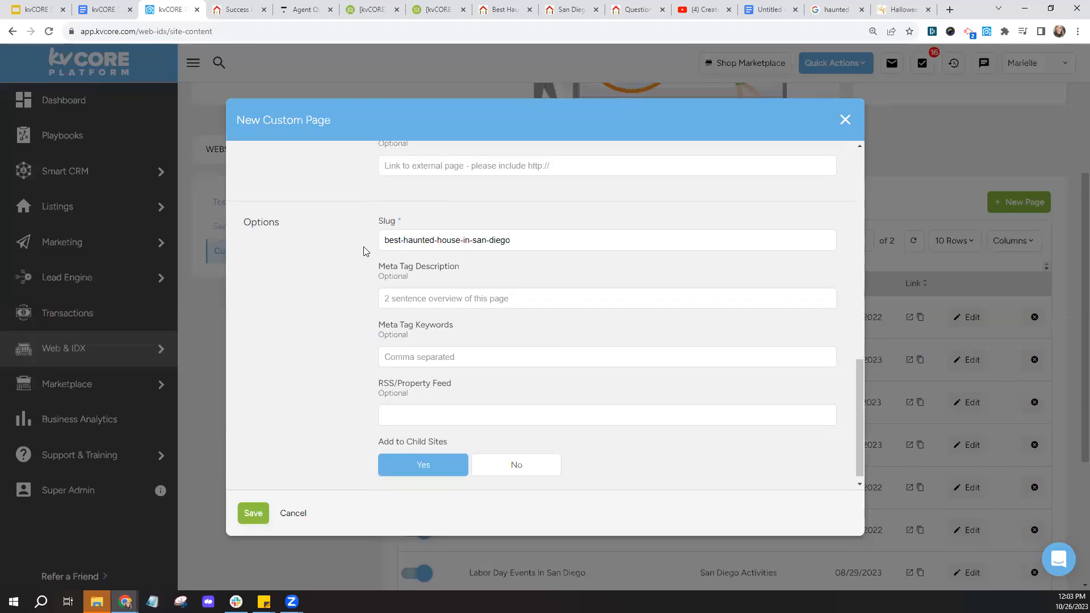
pyautogui.scroll(6, 366, 252)
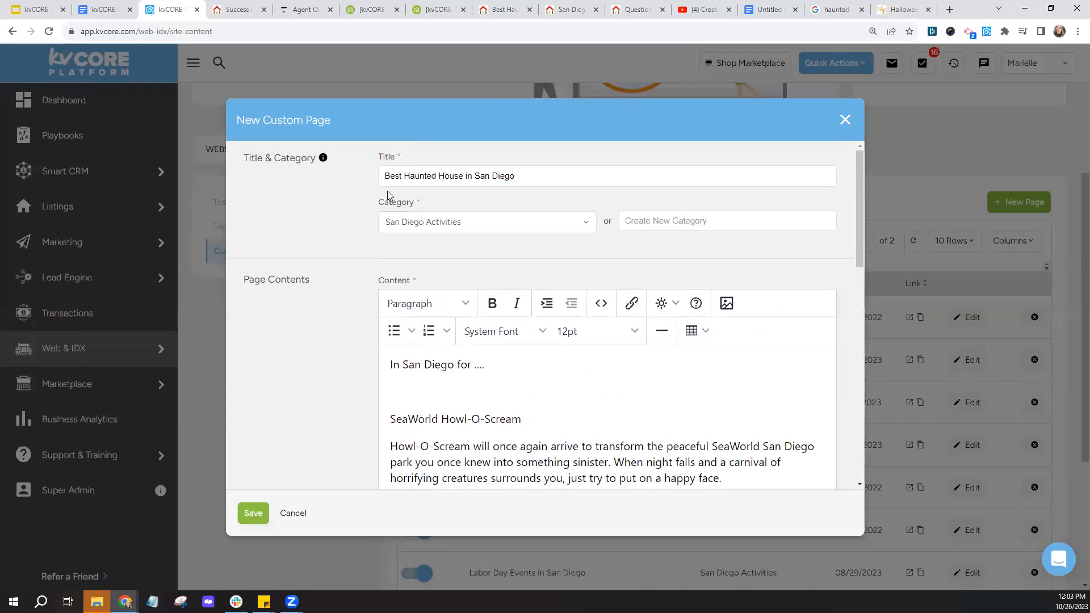
pyautogui.scroll(-5, 362, 323)
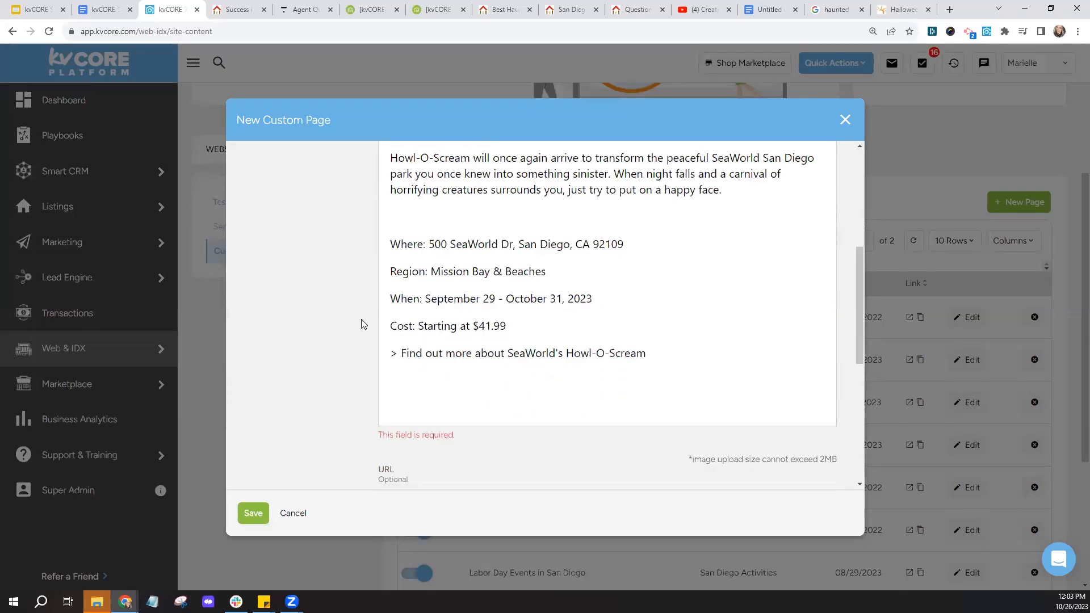
pyautogui.scroll(-4, 364, 324)
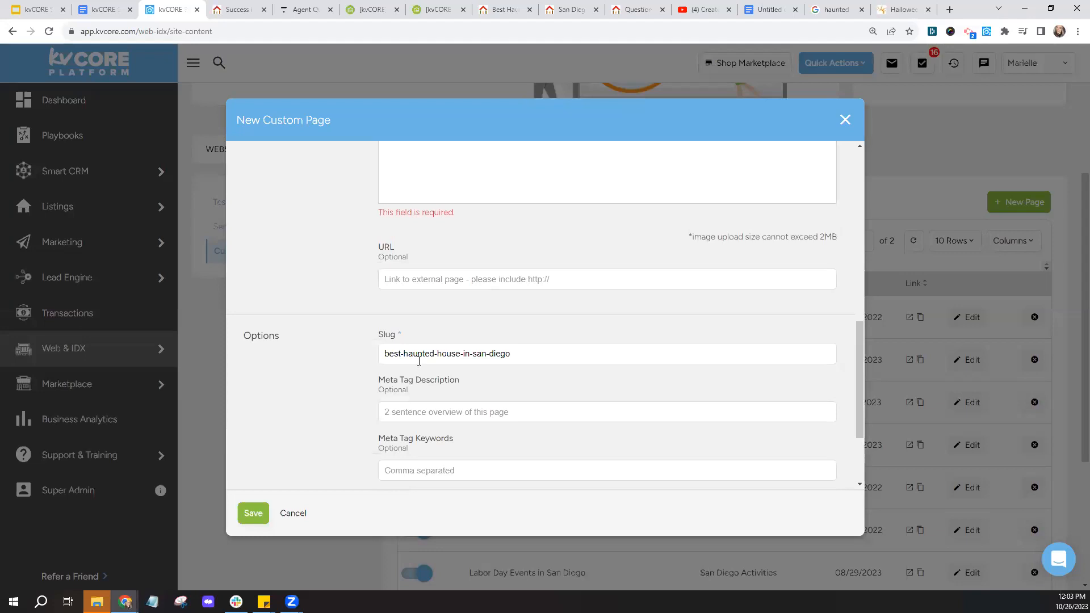
pyautogui.click(241, 9)
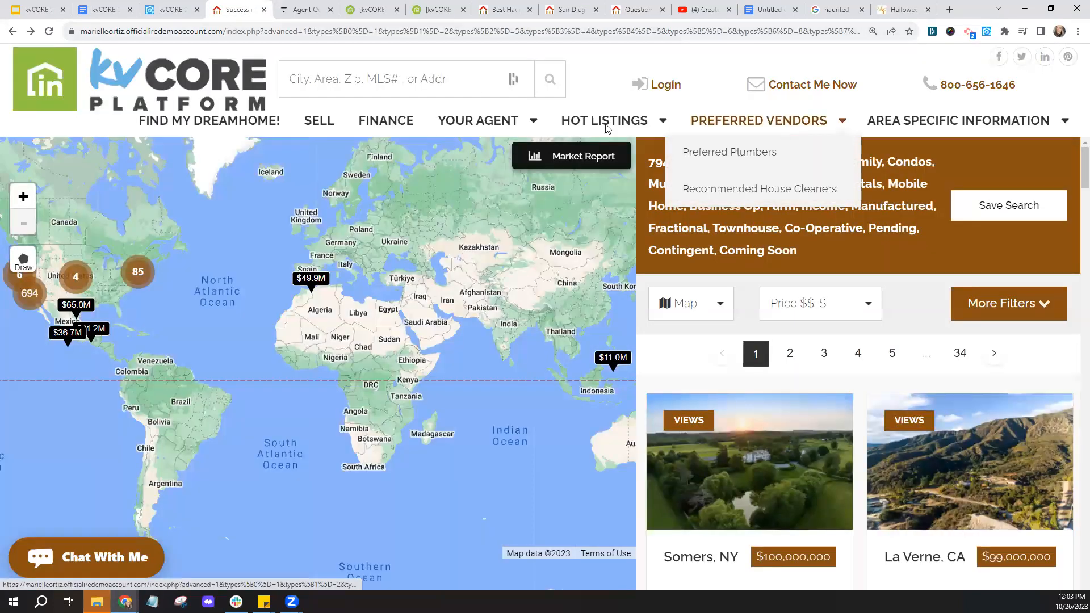
# - Reload the IDX search results page, then go back to the kvCORE New Custom Page form
pyautogui.moveTo(606, 129)
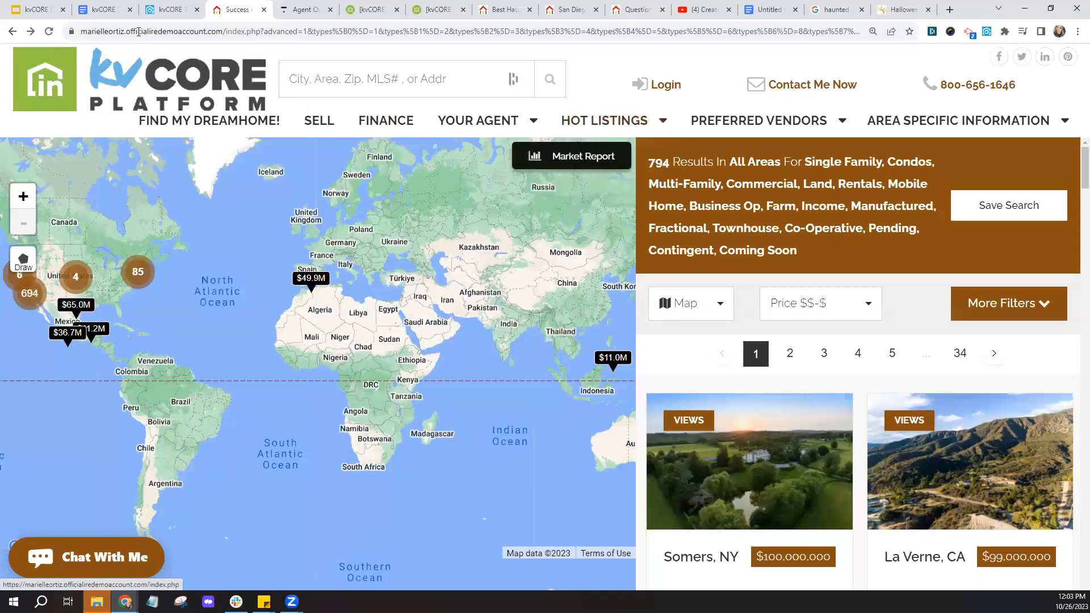
pyautogui.click(215, 35)
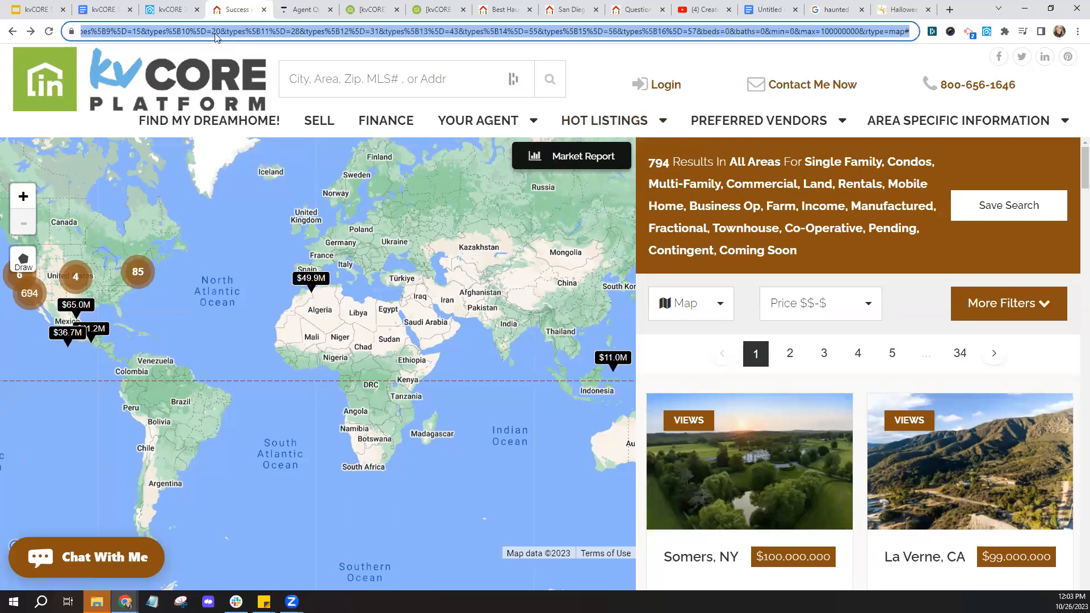
pyautogui.click(47, 31)
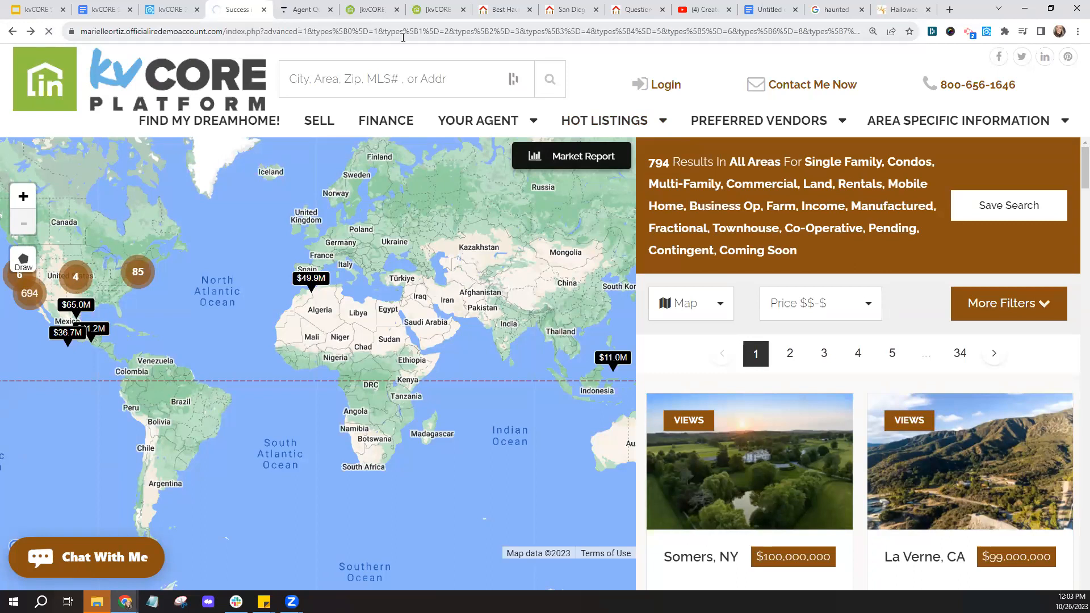
pyautogui.click(173, 10)
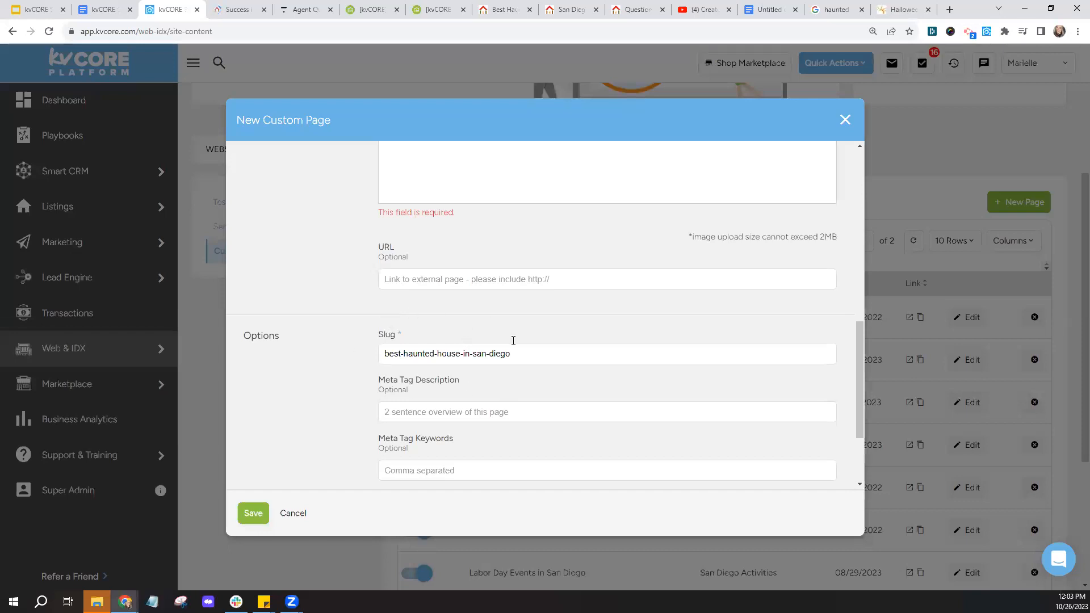
pyautogui.scroll(-2, 357, 366)
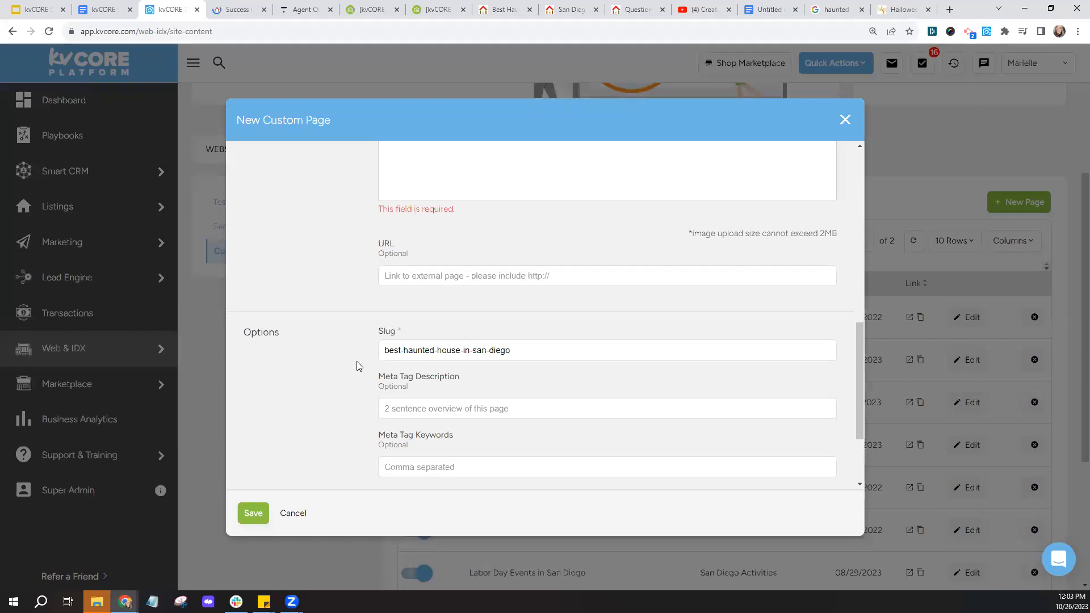
pyautogui.scroll(-1, 357, 367)
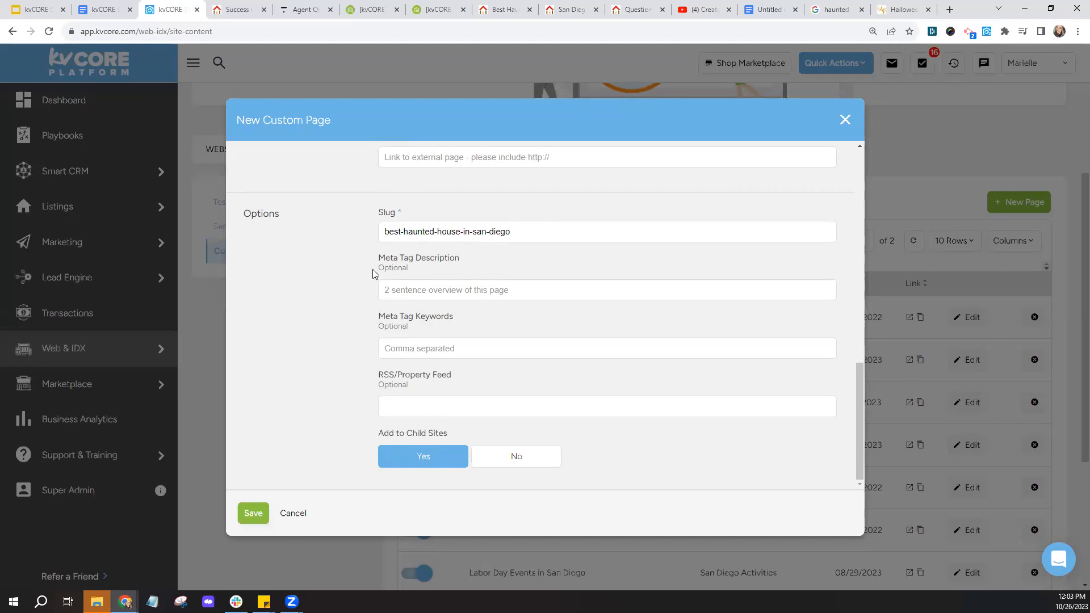
pyautogui.moveTo(379, 258); pyautogui.dragTo(413, 259)
pyautogui.moveTo(378, 317); pyautogui.dragTo(414, 317)
pyautogui.click(370, 330)
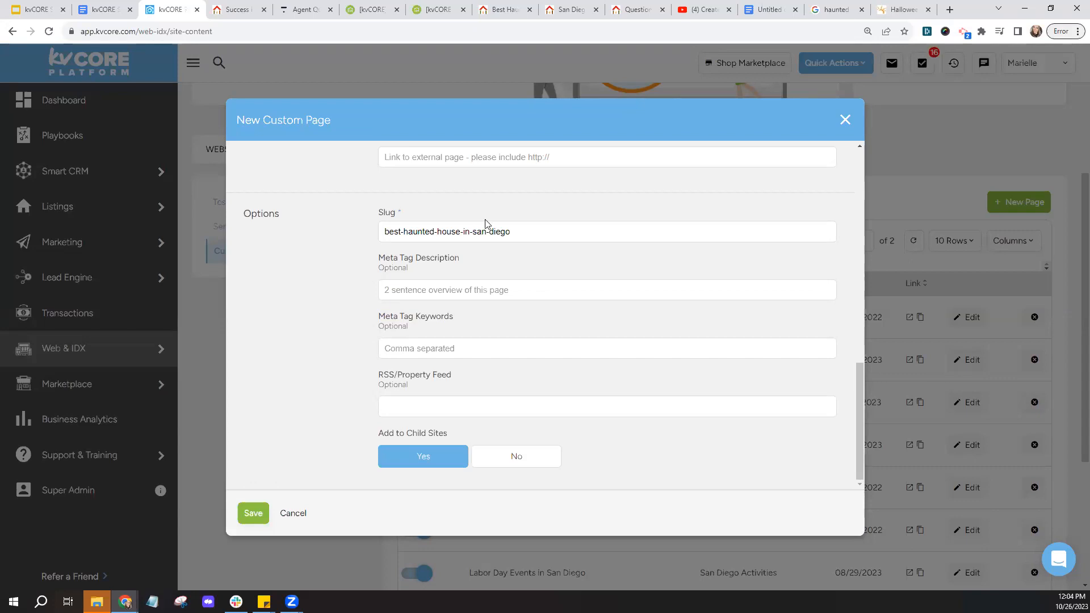
# - Look over the Google haunted houses in San Diego results, highlighting 'Haunted Houses' in the first one
pyautogui.click(832, 10)
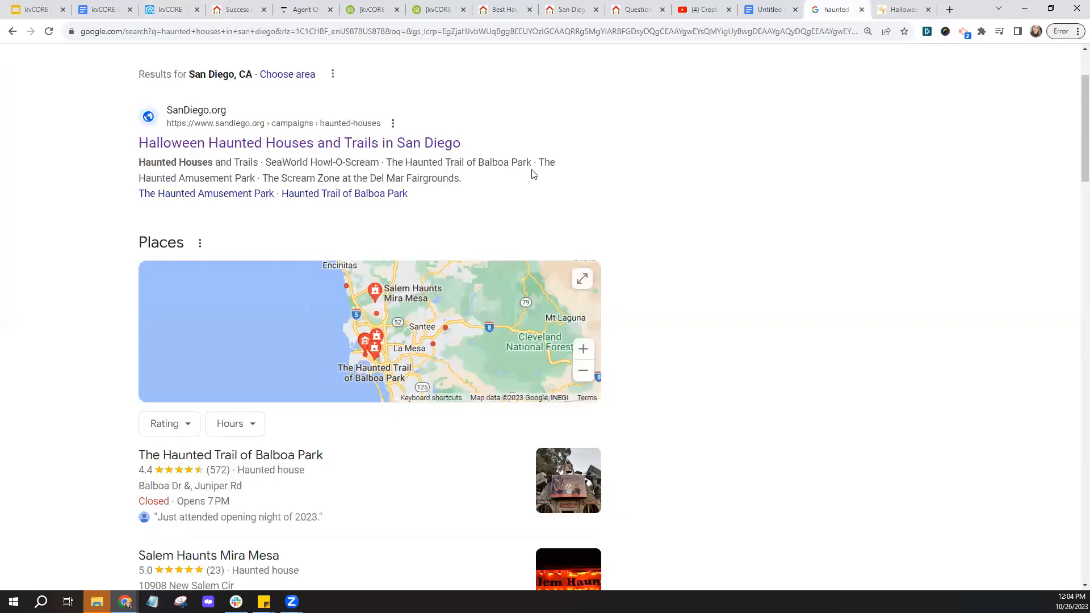
pyautogui.scroll(2, 486, 170)
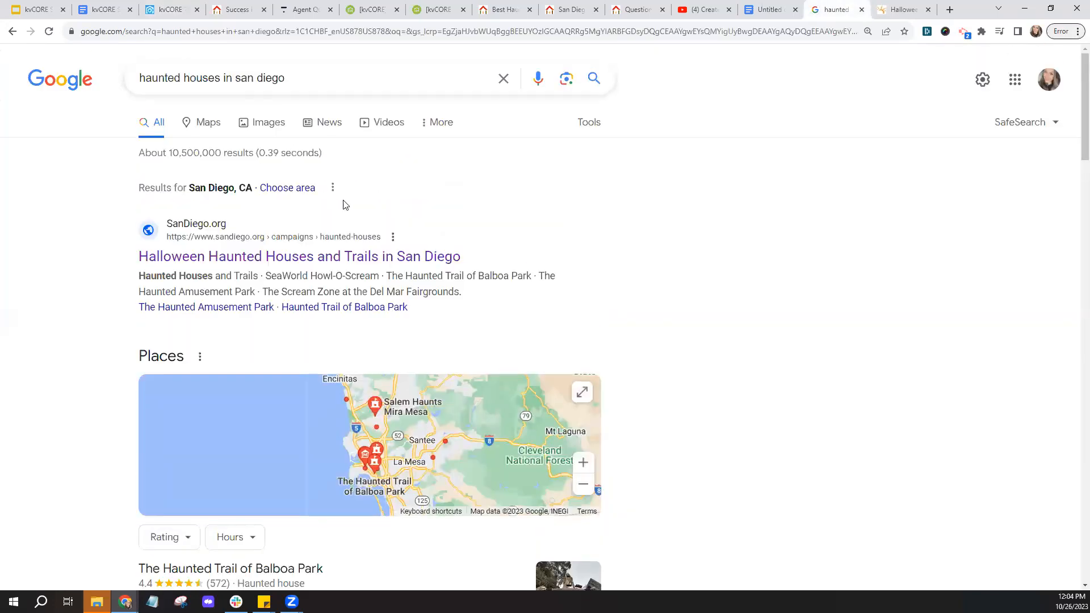
pyautogui.scroll(-1, 173, 232)
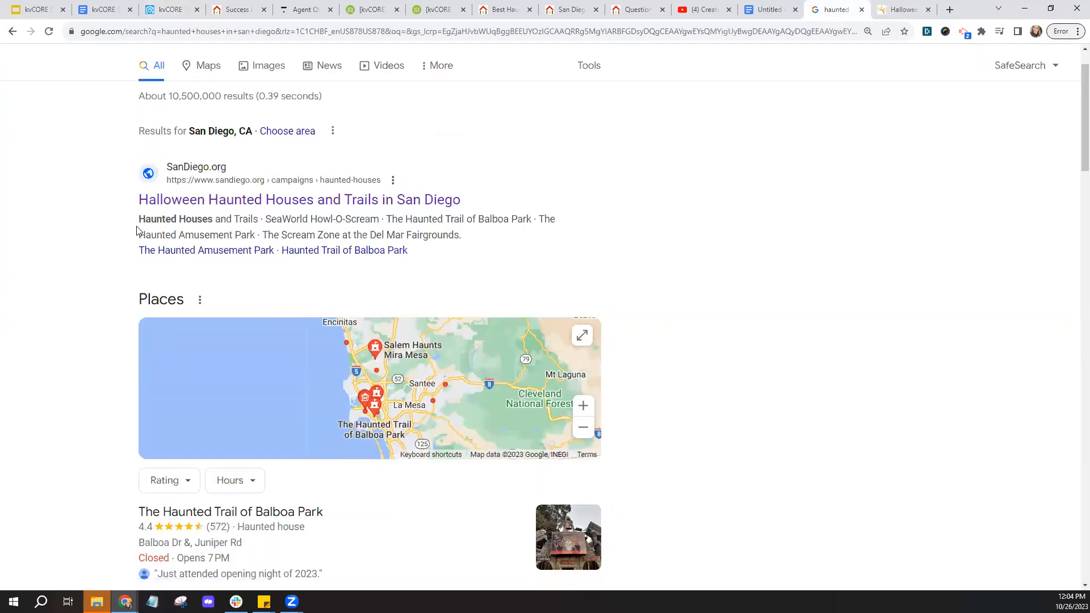
pyautogui.moveTo(139, 220); pyautogui.dragTo(213, 219)
pyautogui.click(63, 317)
pyautogui.scroll(-10, 64, 317)
pyautogui.scroll(-5, 65, 317)
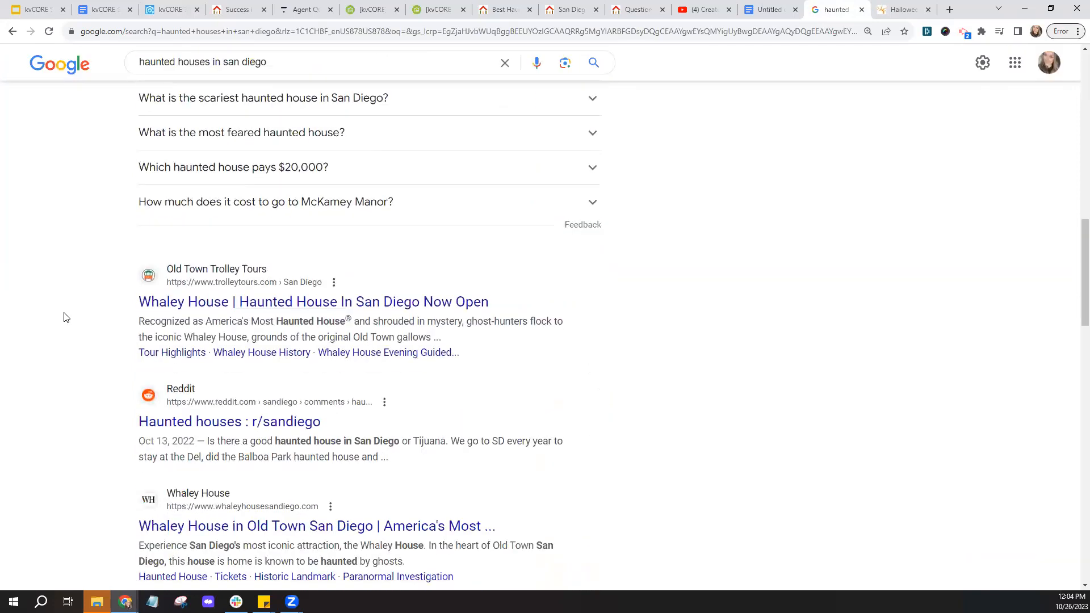
# - Highlight the Reddit snippet about haunted houses in San Diego, then close the Google search
pyautogui.moveTo(276, 206); pyautogui.dragTo(326, 269)
pyautogui.moveTo(275, 327); pyautogui.dragTo(399, 328)
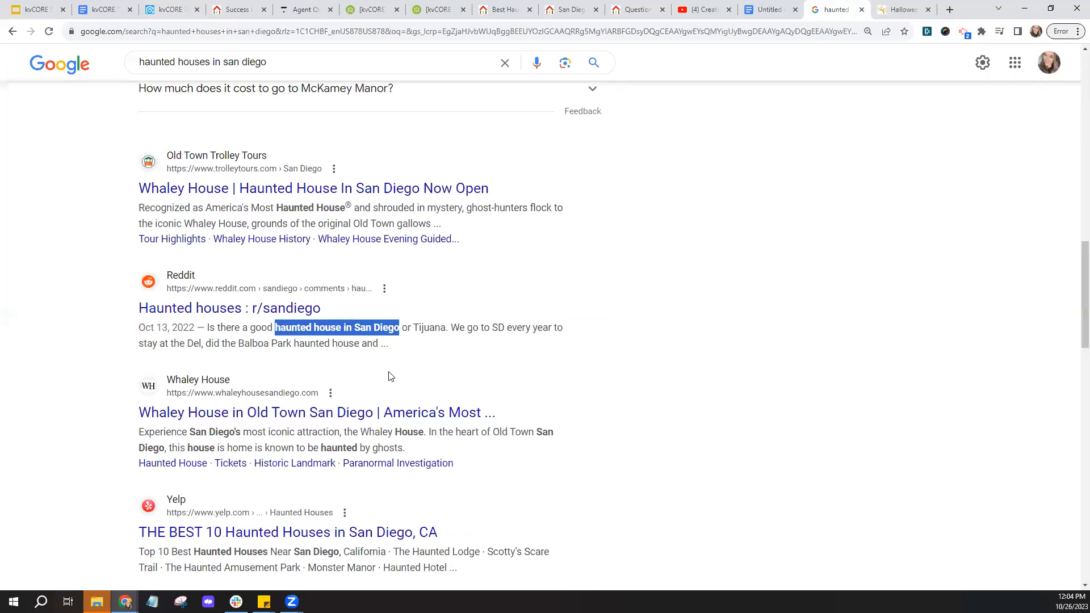
pyautogui.click(206, 353)
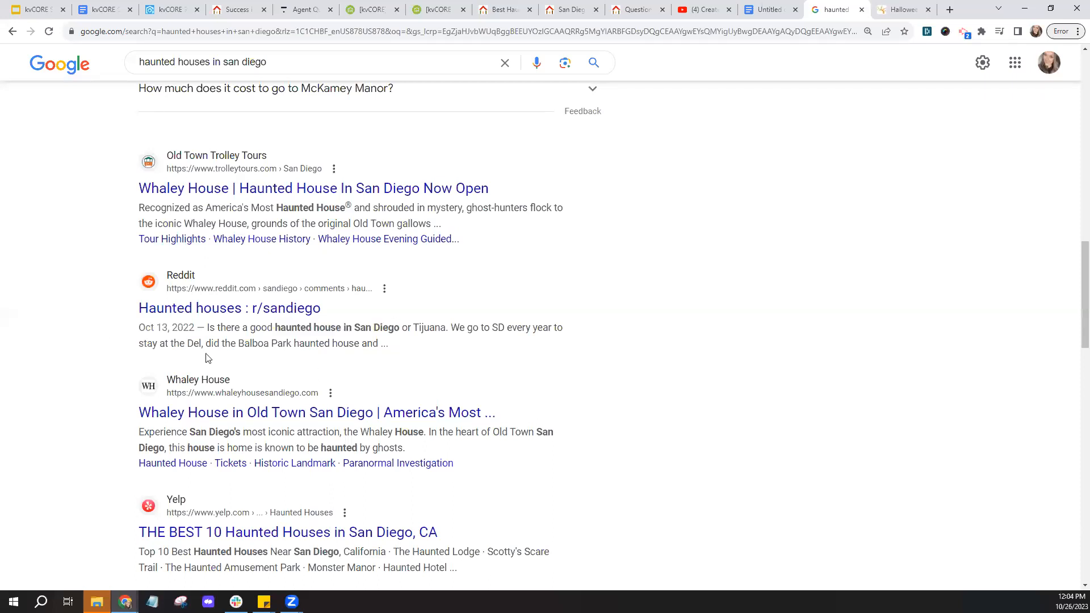
pyautogui.moveTo(208, 328); pyautogui.dragTo(457, 350)
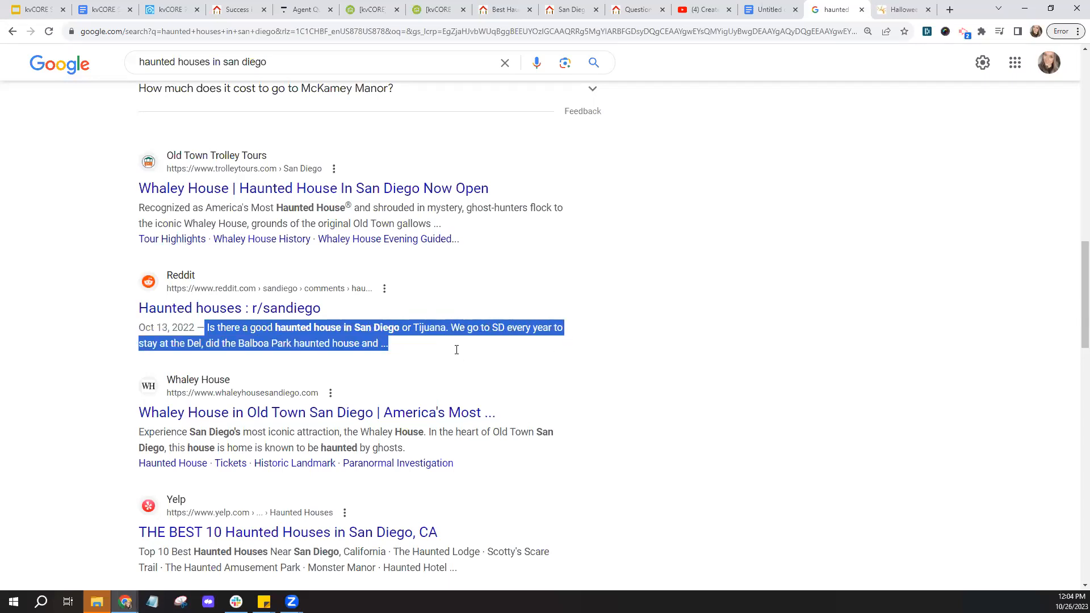
pyautogui.click(61, 337)
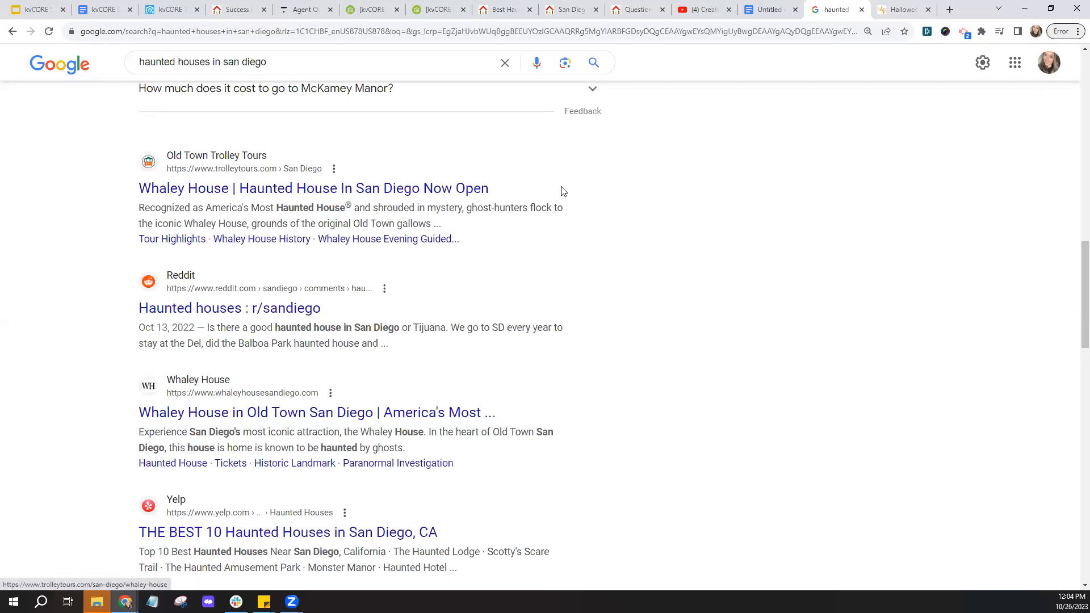
pyautogui.click(861, 10)
pyautogui.click(165, 7)
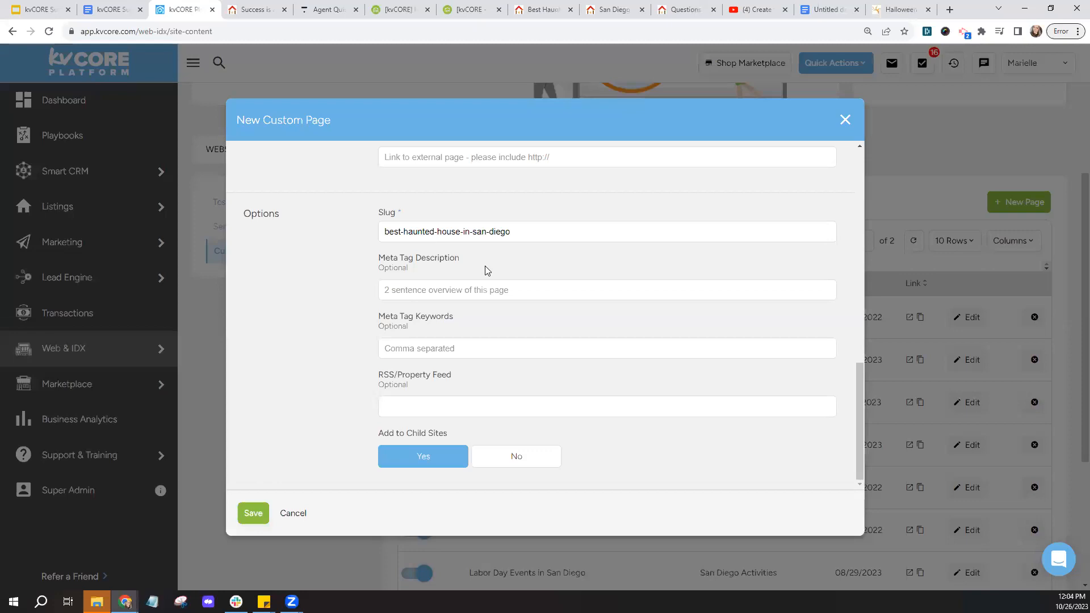
# - Enter 'My recommended picks for haunted houses in San Diego' as the meta tag description
pyautogui.click(399, 295)
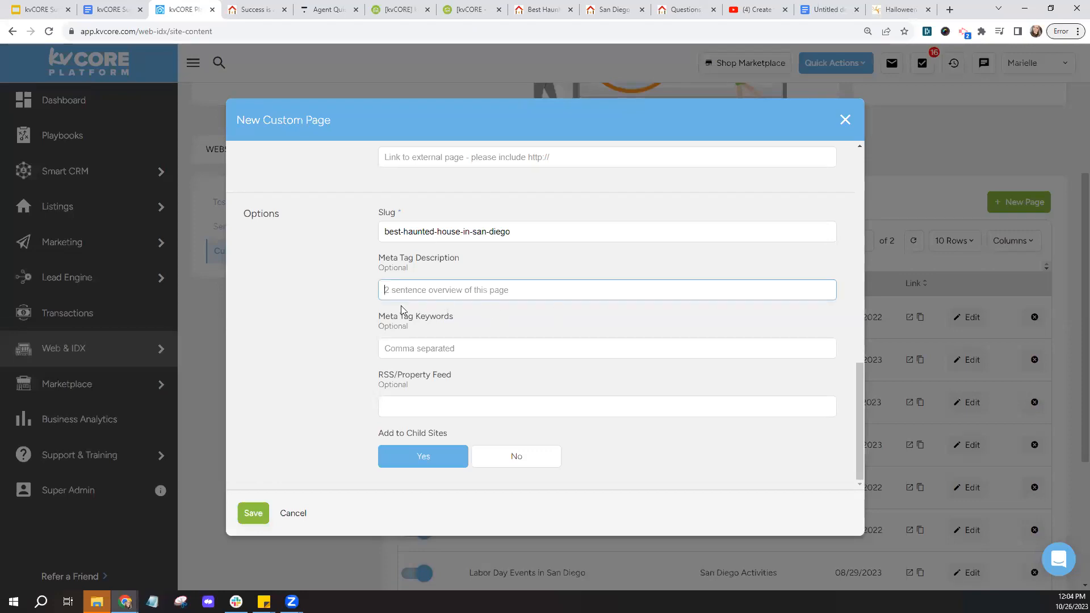
pyautogui.click(453, 352)
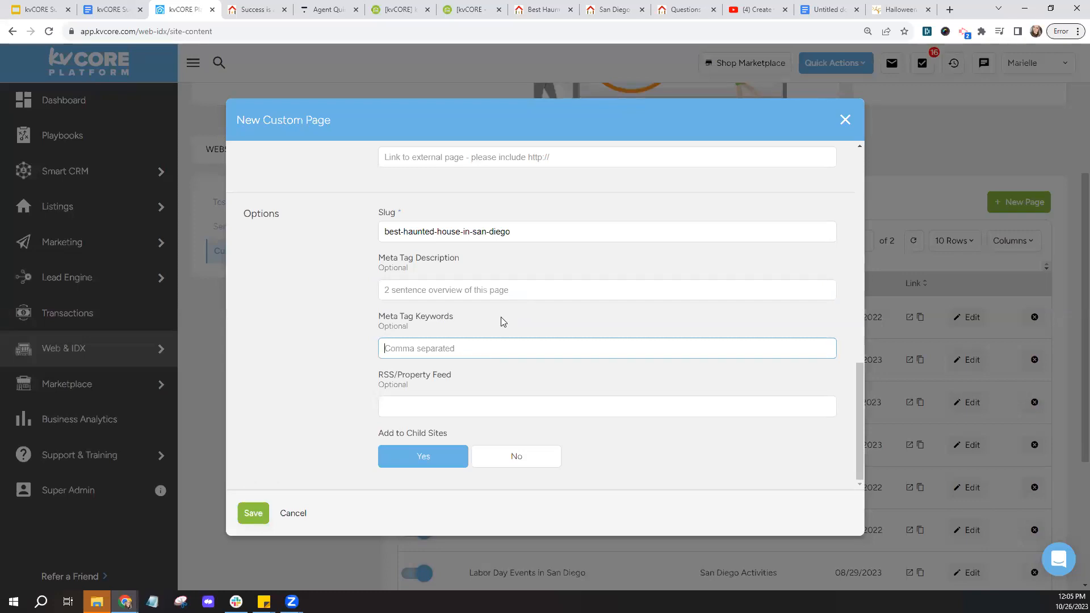
pyautogui.click(482, 294)
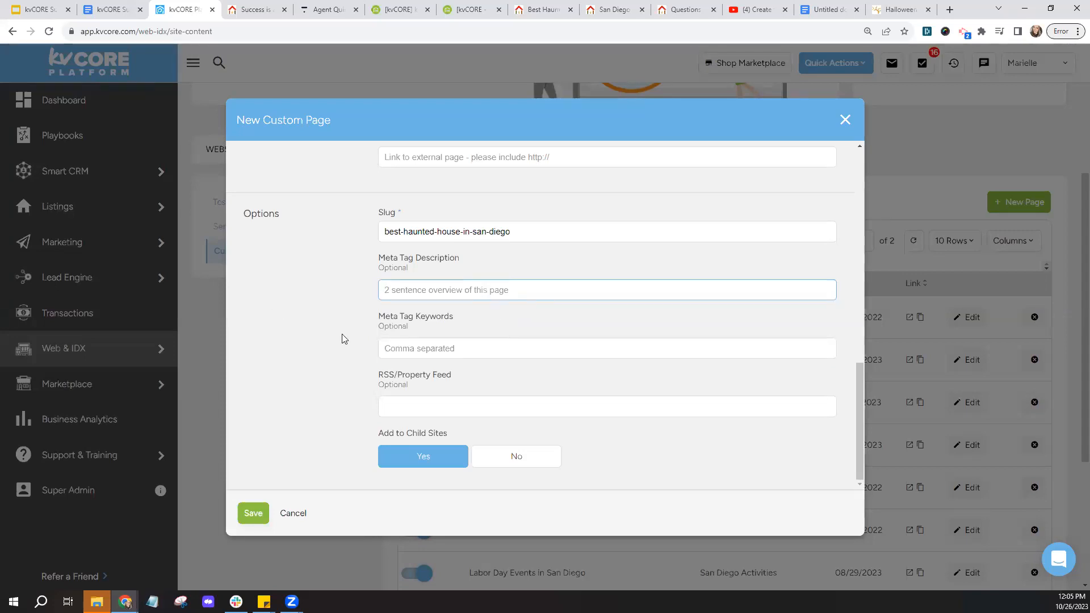
pyautogui.write('My')
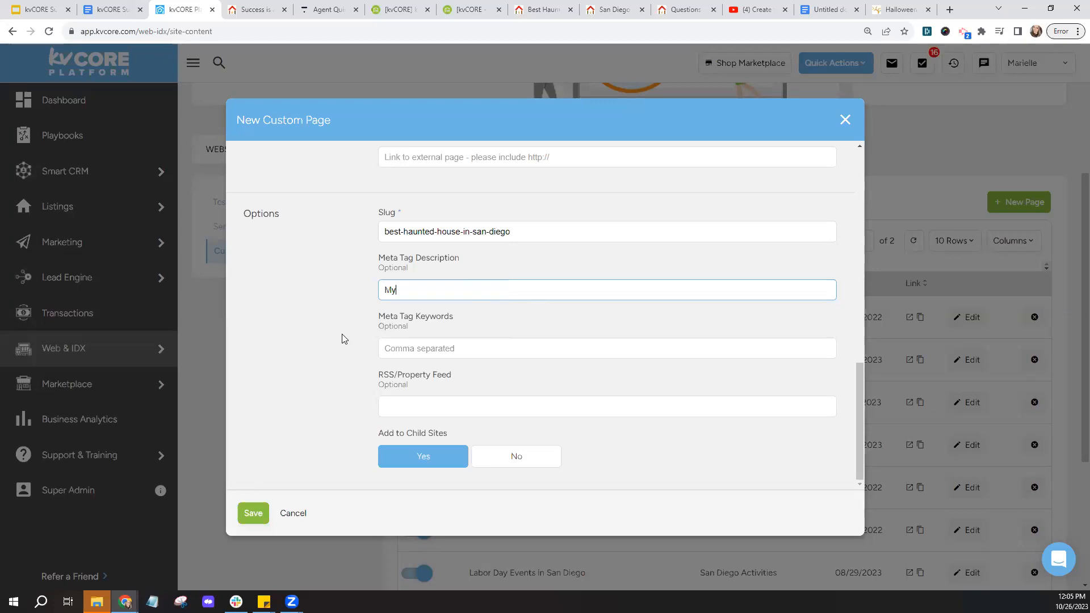
pyautogui.write(' recommended picks for haunted house')
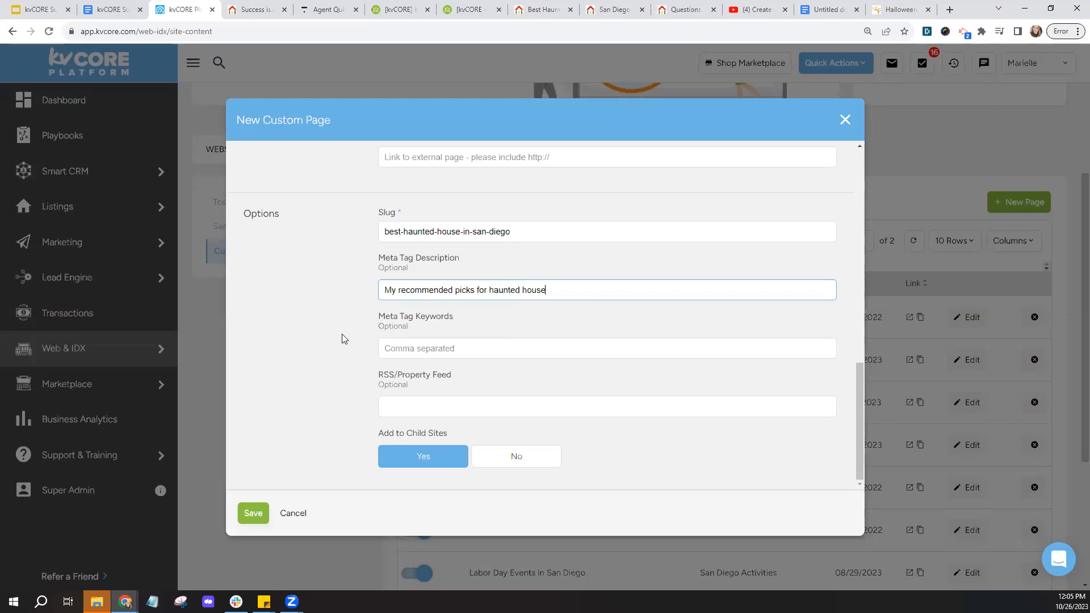
pyautogui.write('s in San Diego.')
pyautogui.press('Tab')
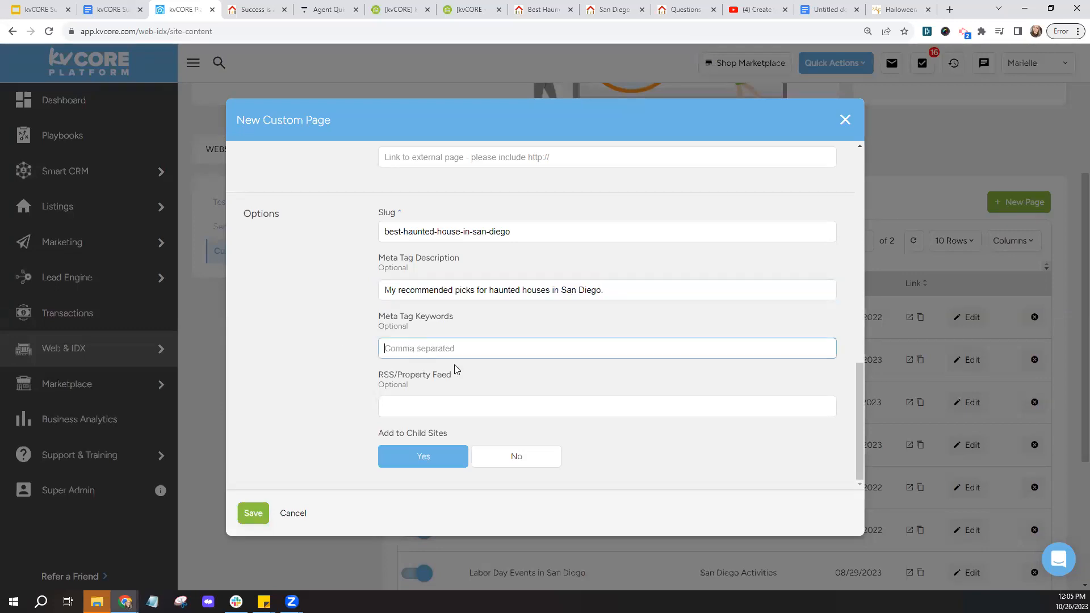
# - Enter the meta tag keywords 'San Diego, Haunted House,' and review the filled page options
pyautogui.write('San Diego,')
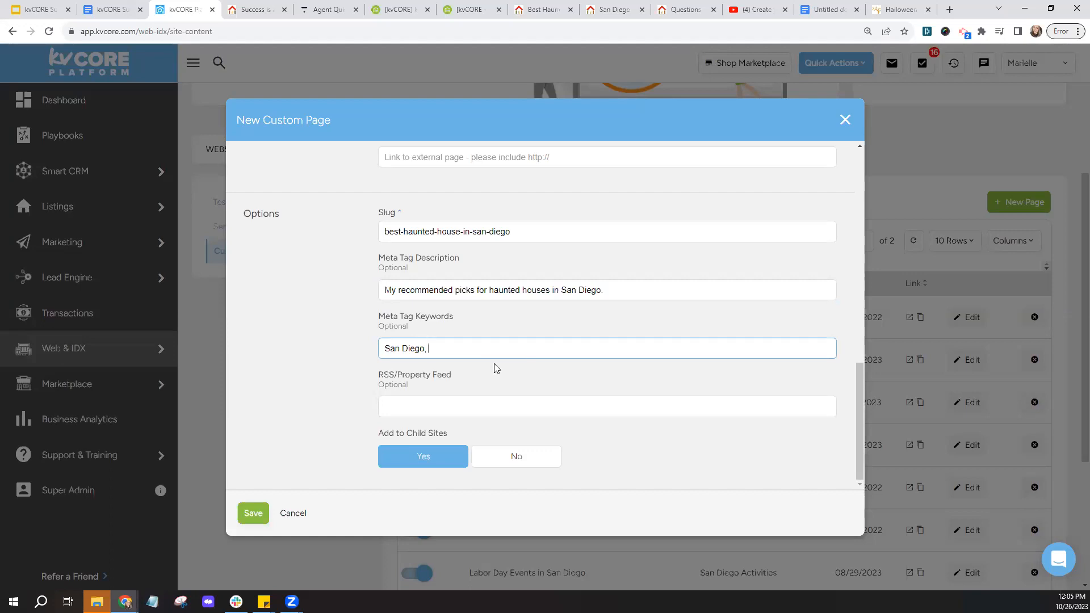
pyautogui.write('Haunted House,')
pyautogui.click(365, 357)
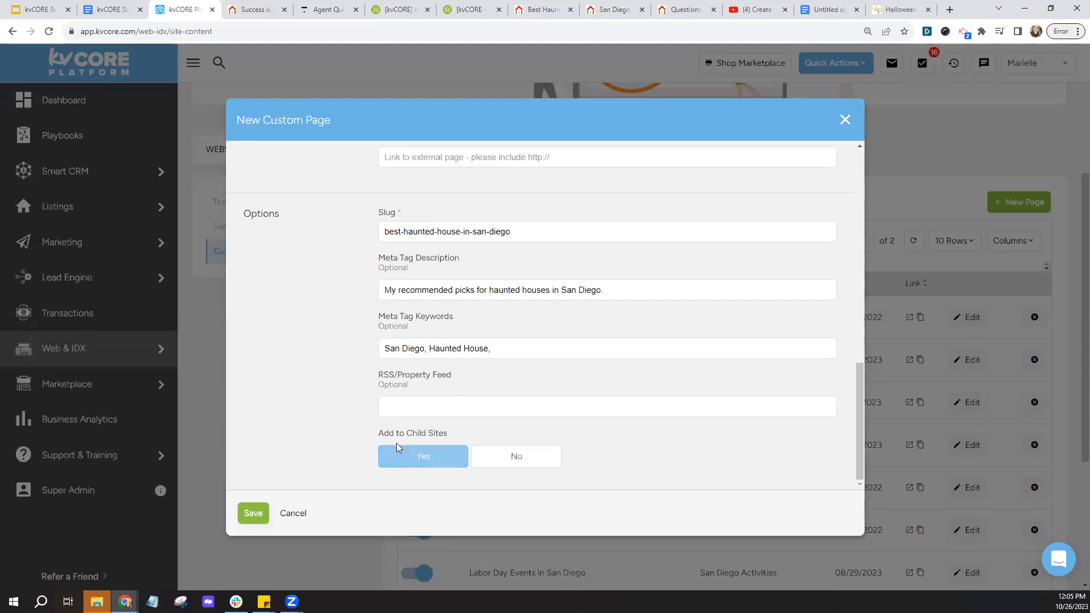
pyautogui.moveTo(368, 442); pyautogui.dragTo(452, 441)
pyautogui.click(469, 442)
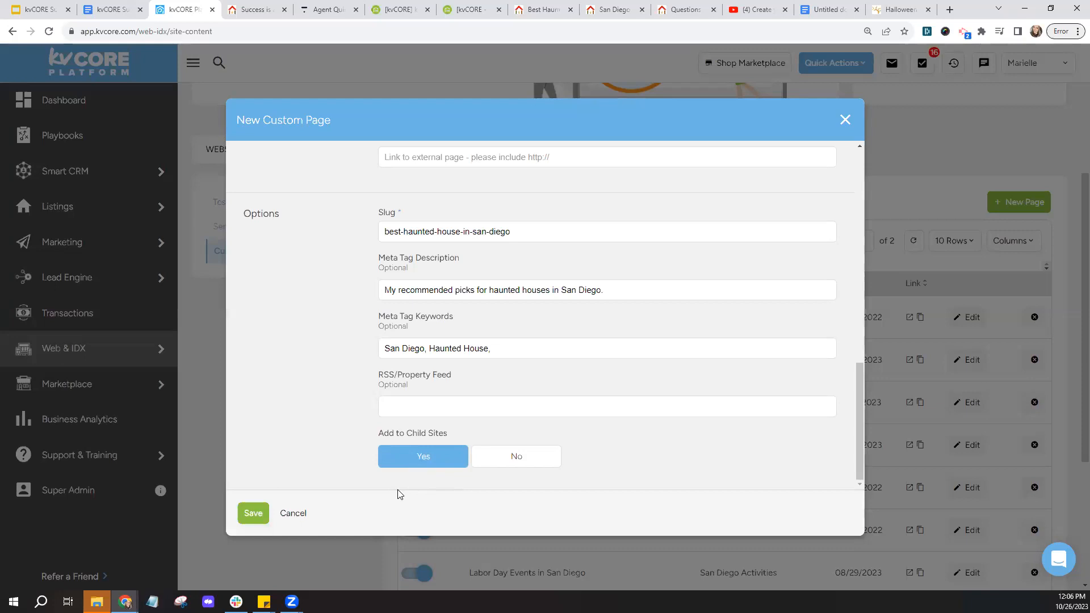
# - Save the new Best Haunted House in San Diego custom page and review the pages list
pyautogui.click(253, 514)
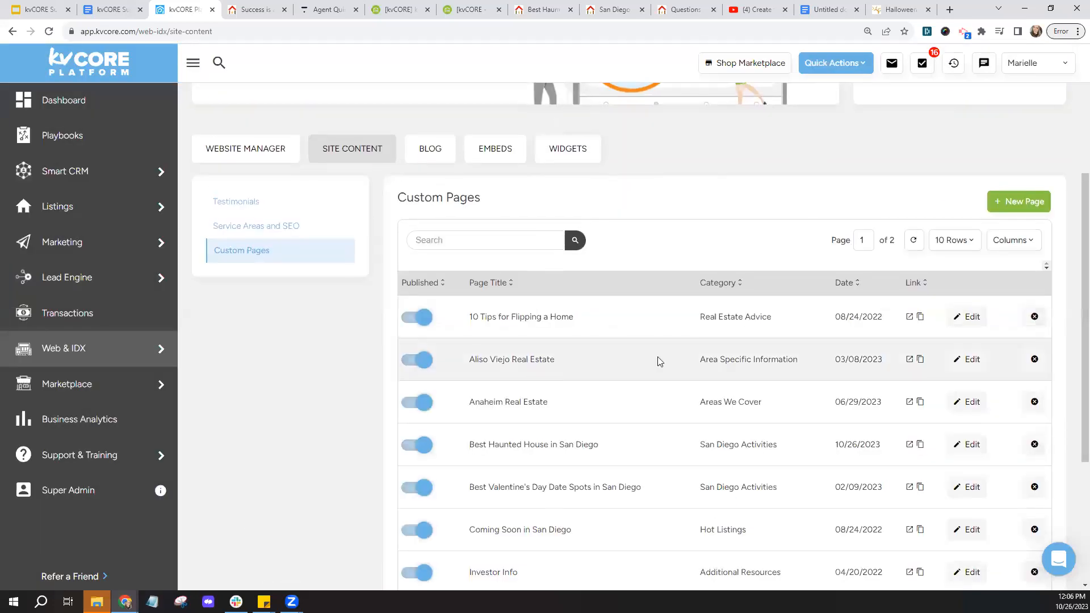
pyautogui.scroll(-2, 658, 360)
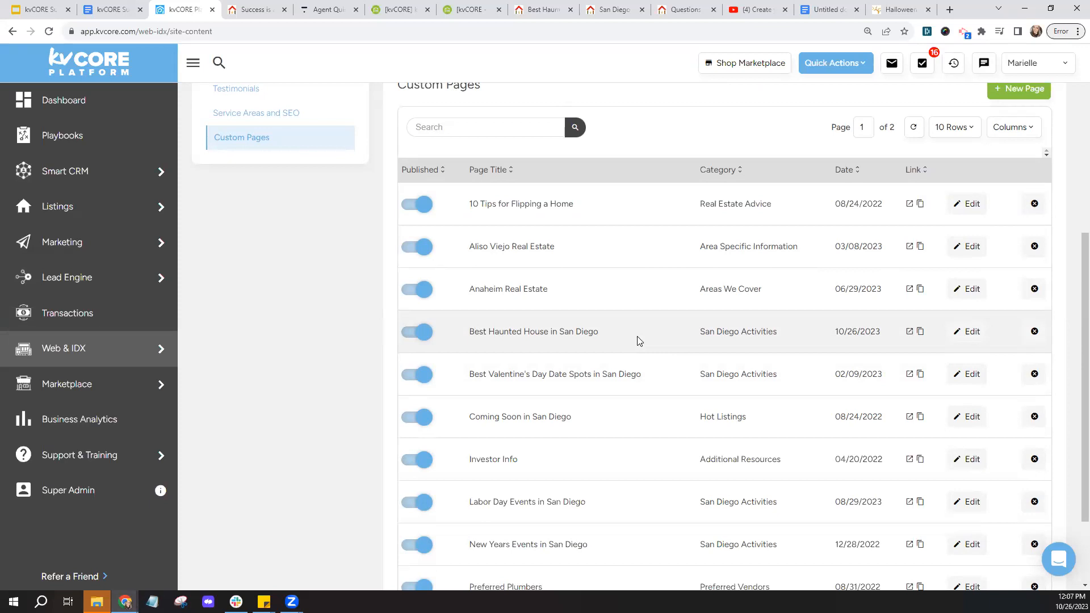
pyautogui.scroll(4, 579, 302)
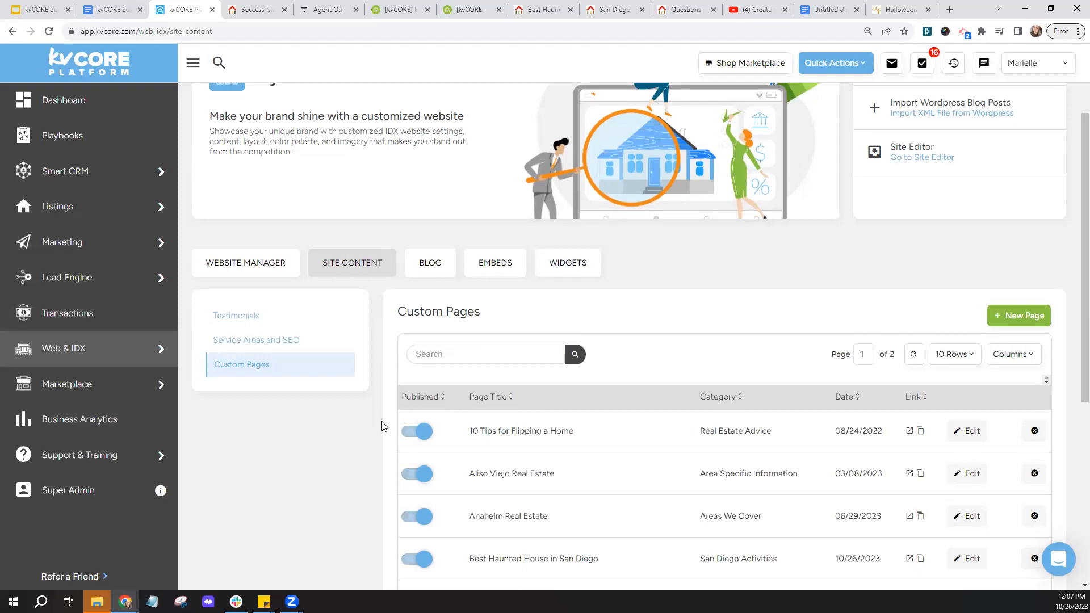
pyautogui.scroll(-4, 381, 423)
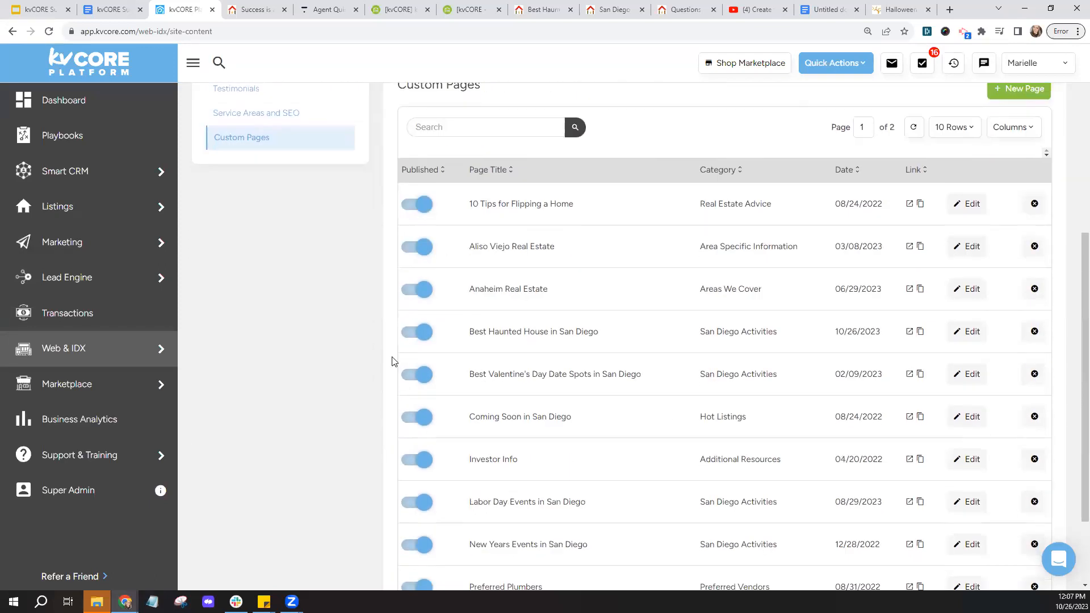
# - Toggle the page's Published switch off and back on, then bring up the website's search page
pyautogui.click(419, 334)
pyautogui.click(410, 334)
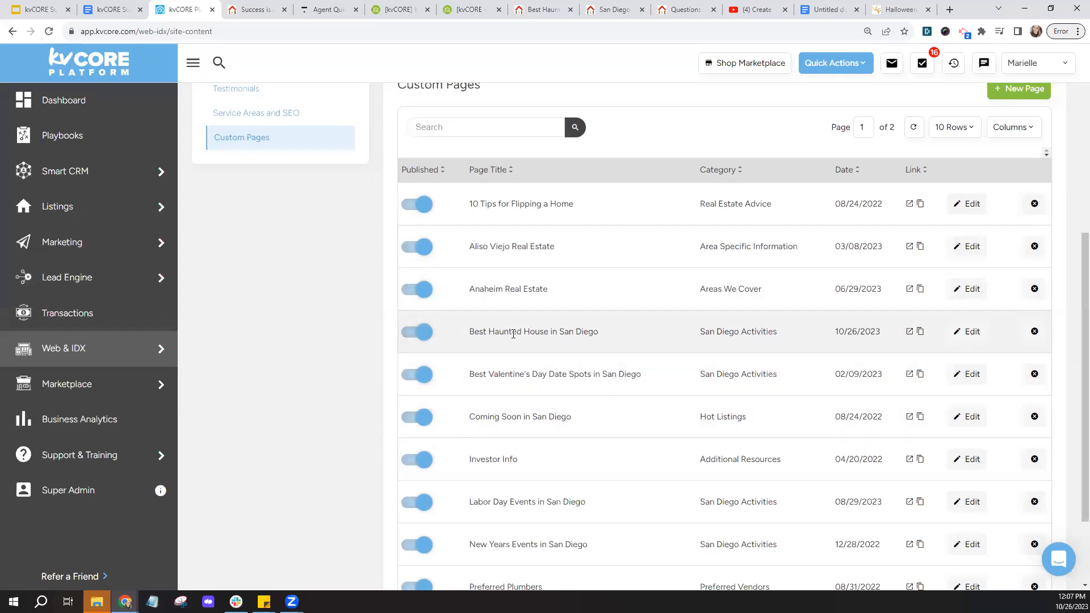
pyautogui.click(257, 10)
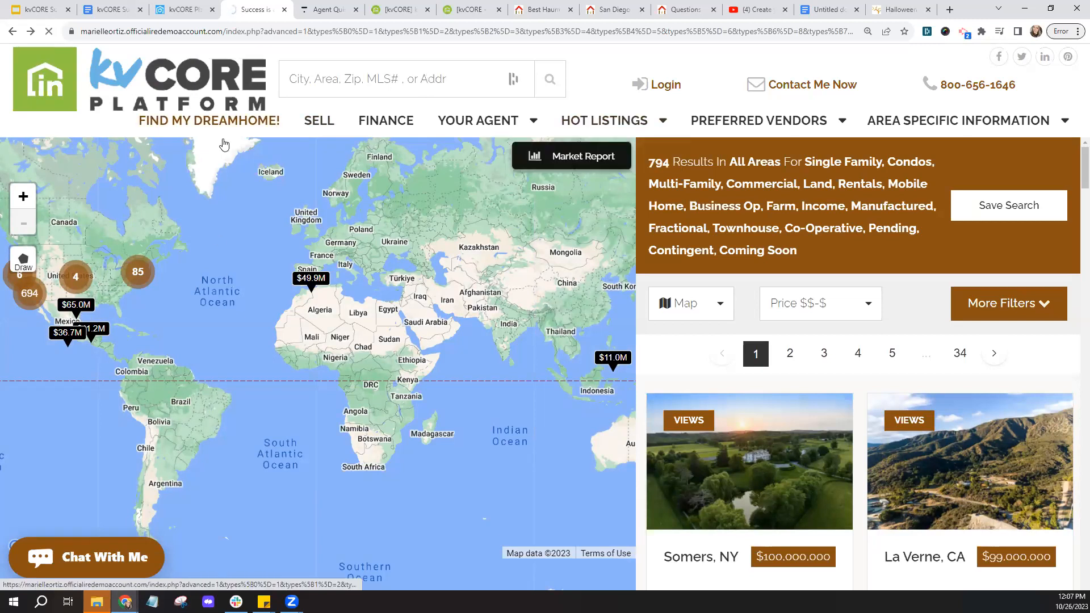
# - Browse the site's Hot Listings, Area Specific Information and Preferred Vendors menus, then go back to kvCORE
pyautogui.click(319, 121)
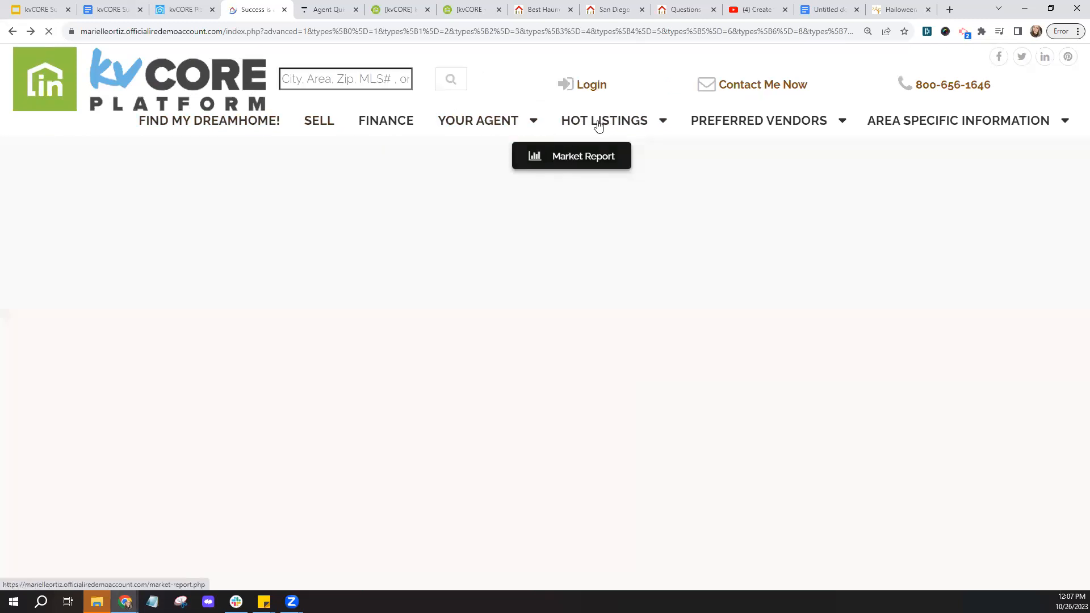
pyautogui.moveTo(599, 135)
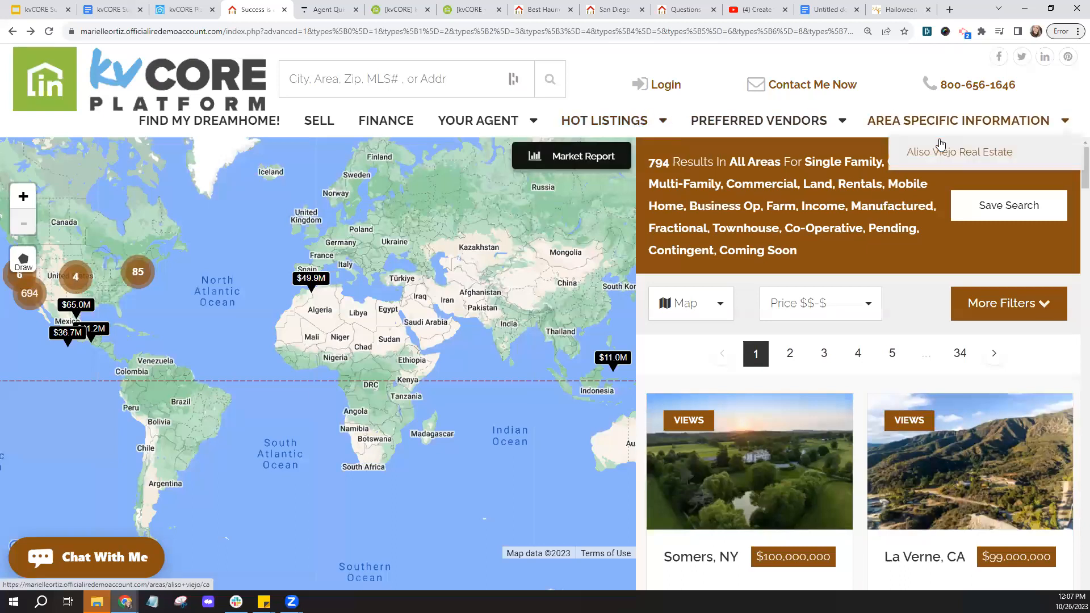
pyautogui.moveTo(714, 129)
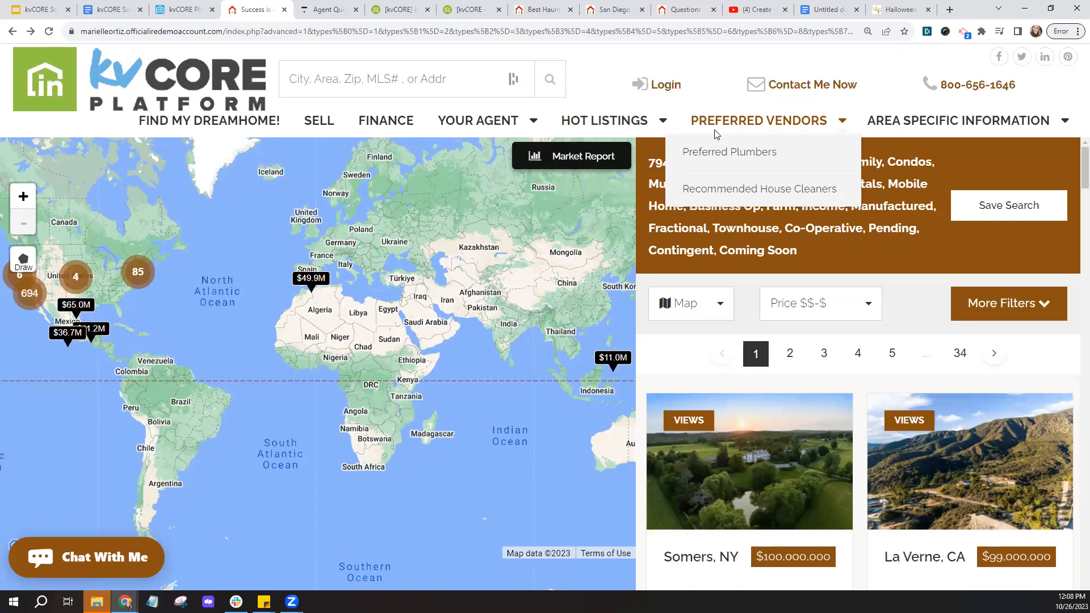
pyautogui.click(183, 9)
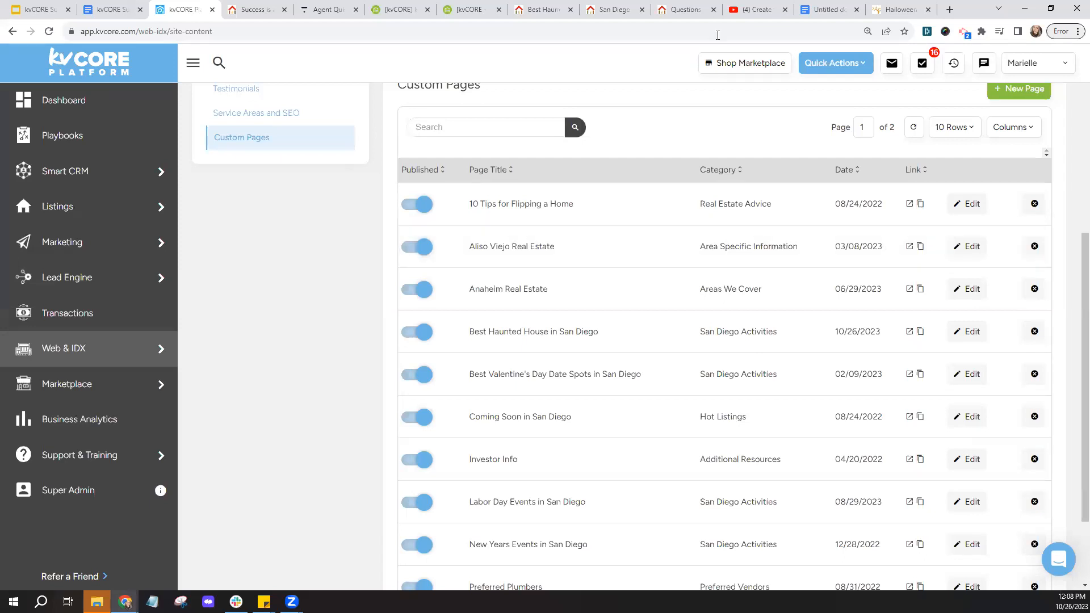
pyautogui.click(738, 9)
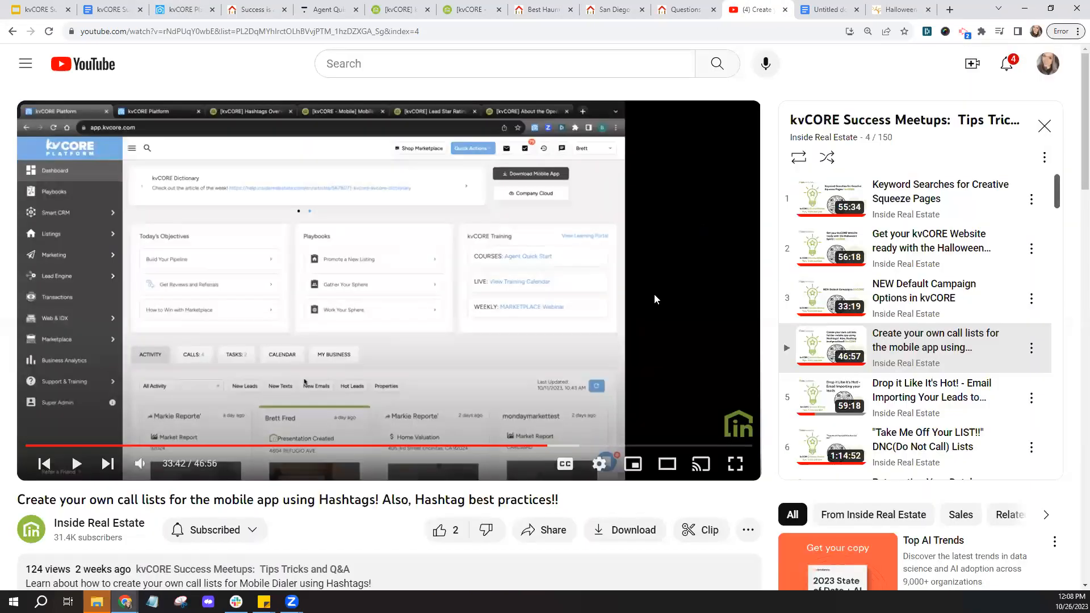
# - Open the Inside Real Estate channel page in a new tab, look it over, and close it
pyautogui.rightClick(113, 521)
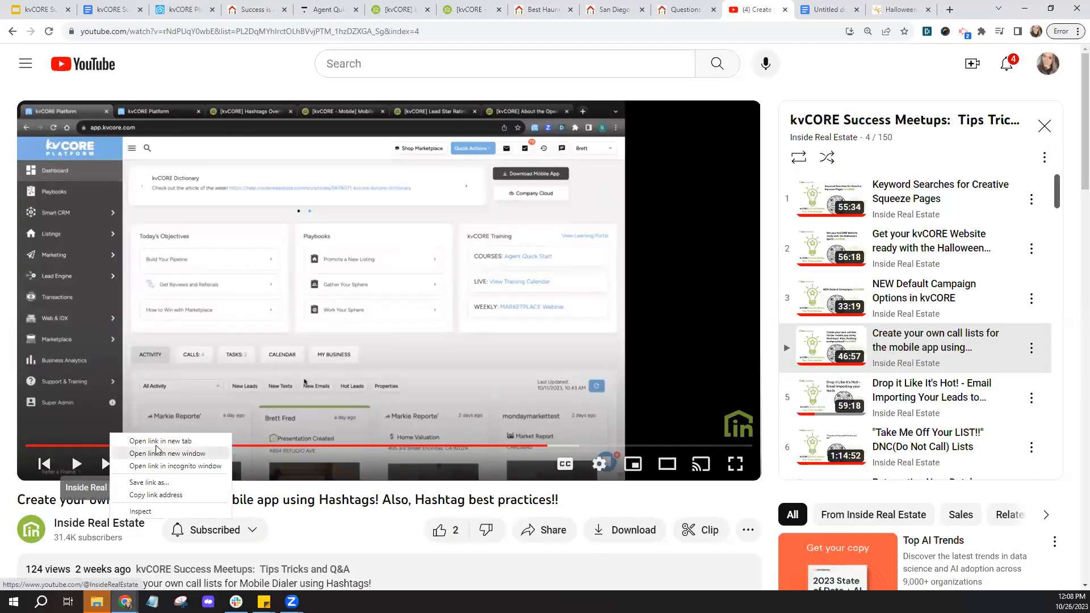
pyautogui.click(153, 442)
pyautogui.click(788, 7)
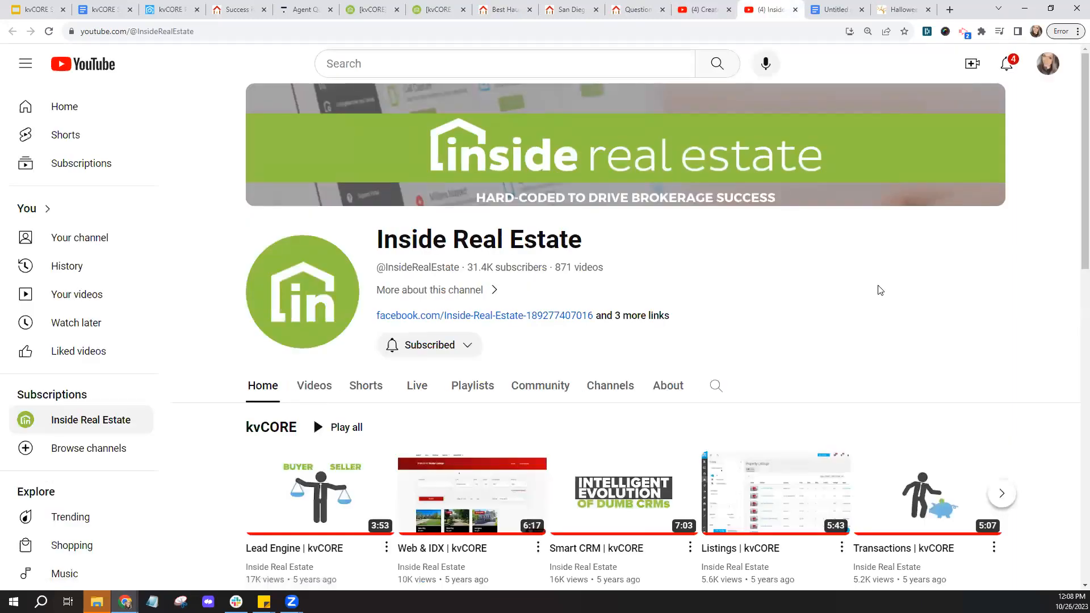
pyautogui.scroll(-1, 880, 291)
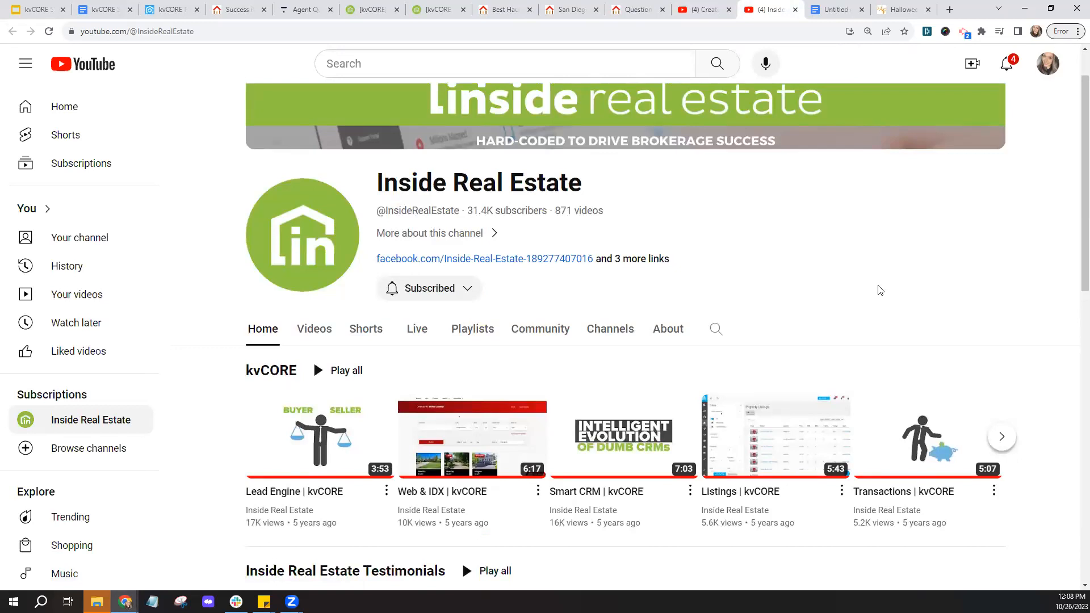
pyautogui.click(796, 9)
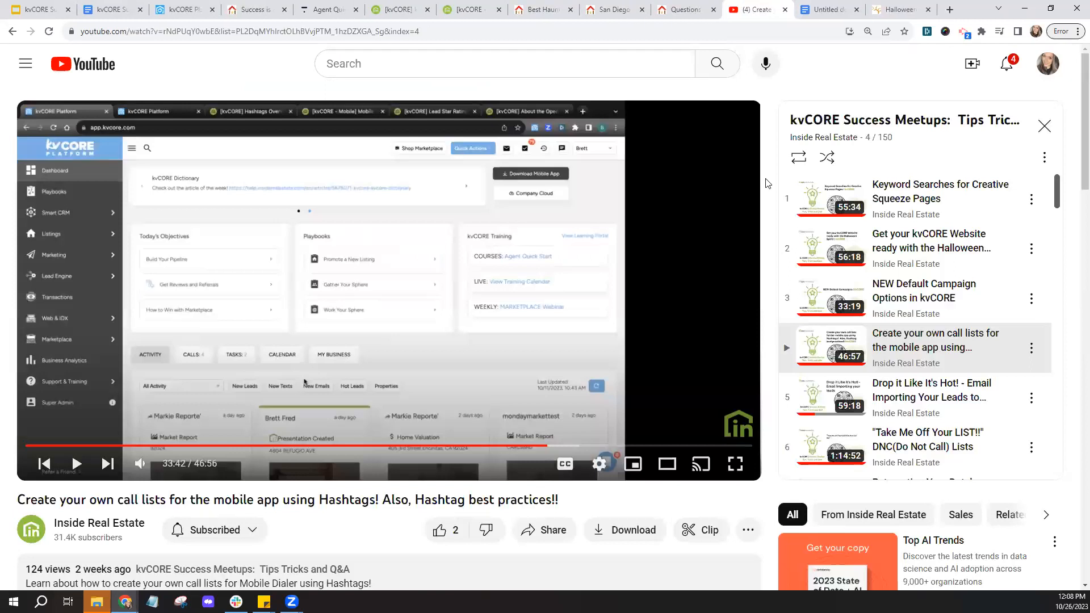
# - Scroll through the kvCORE Dictionary help article
pyautogui.click(412, 8)
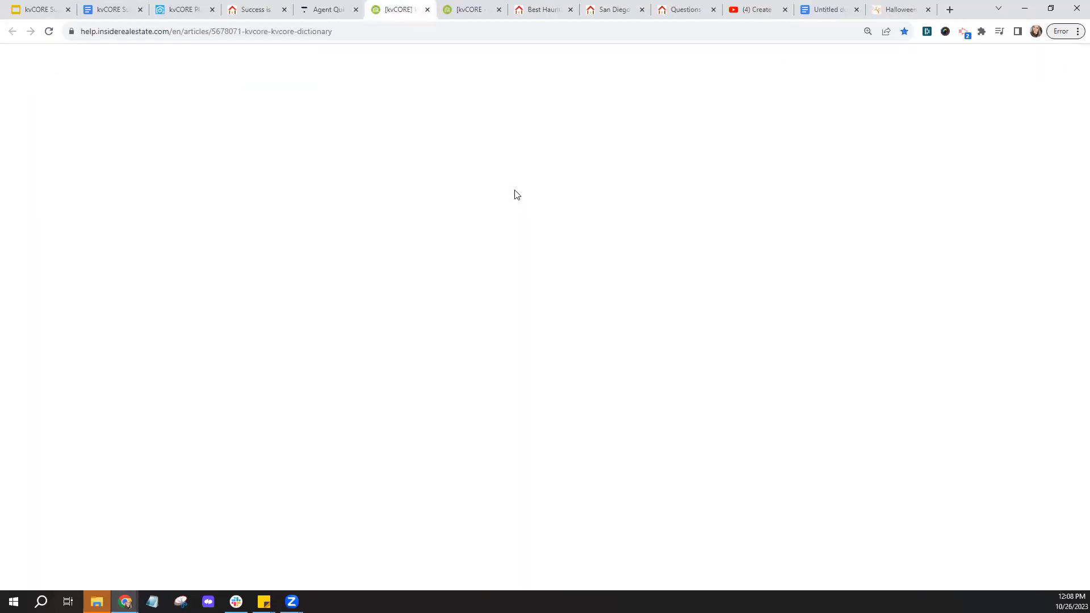
pyautogui.scroll(-10, 535, 282)
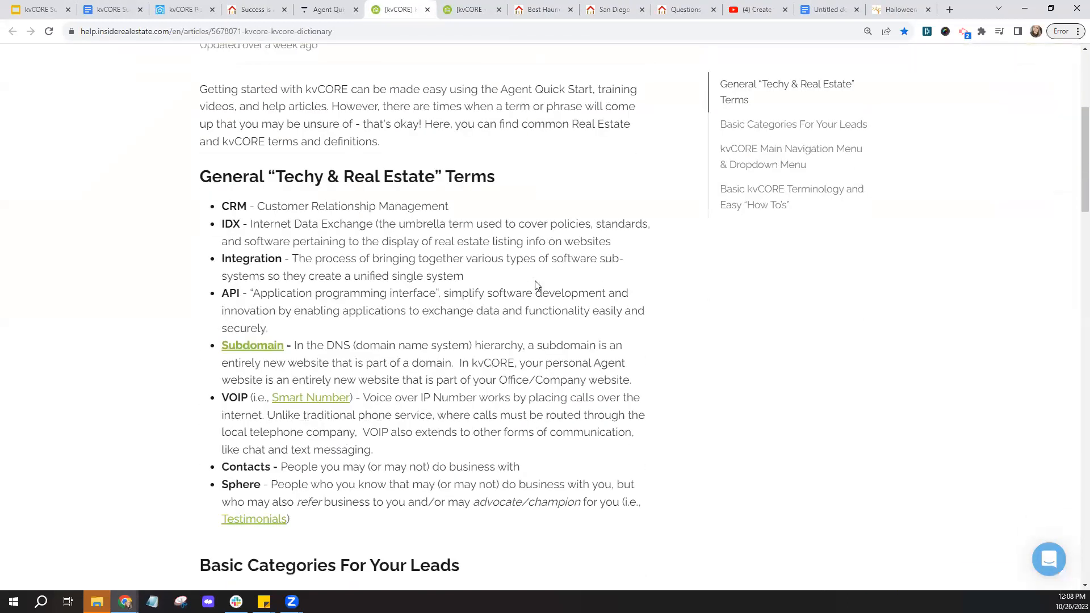
pyautogui.scroll(-9, 535, 285)
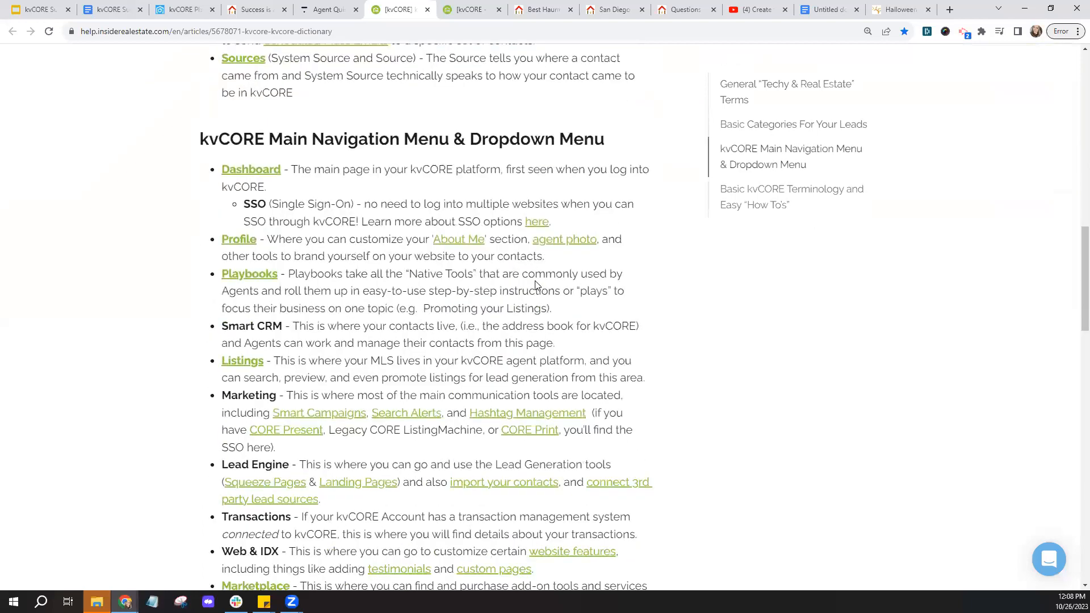
pyautogui.scroll(-7, 535, 285)
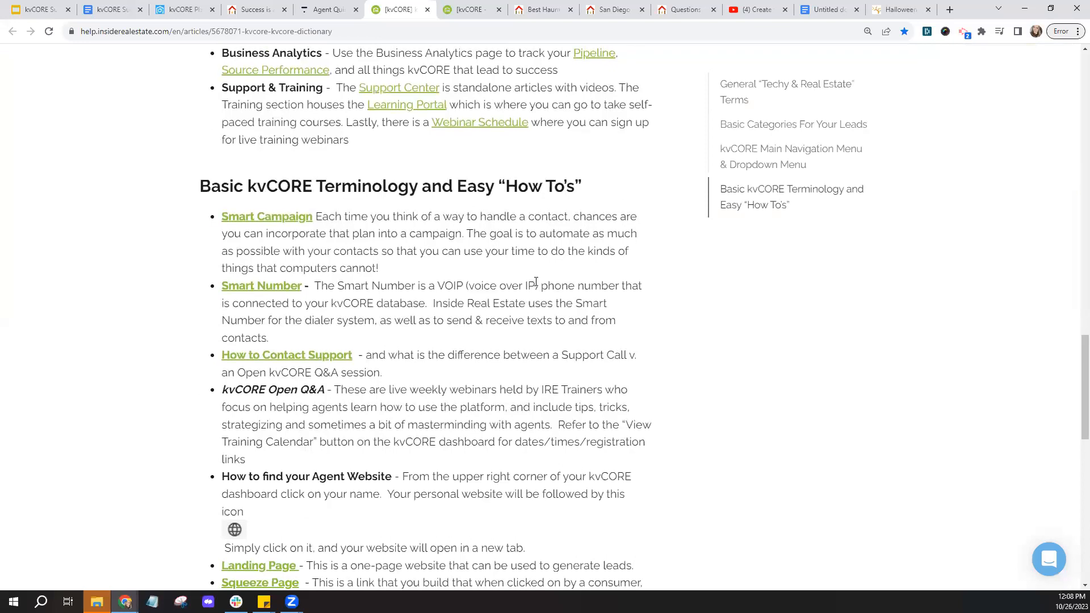
pyautogui.scroll(-3, 535, 285)
pyautogui.scroll(2, 535, 285)
pyautogui.scroll(20, 535, 285)
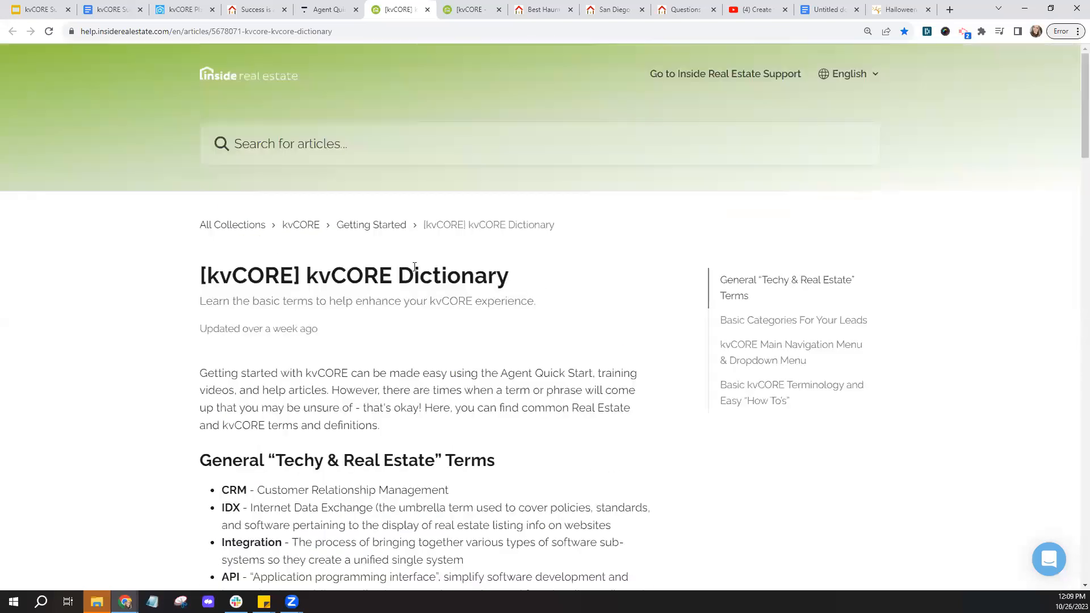
# - Open the kvCORE help collection in a new tab and search it for 'open house'
pyautogui.rightClick(292, 224)
pyautogui.click(341, 232)
pyautogui.click(437, 9)
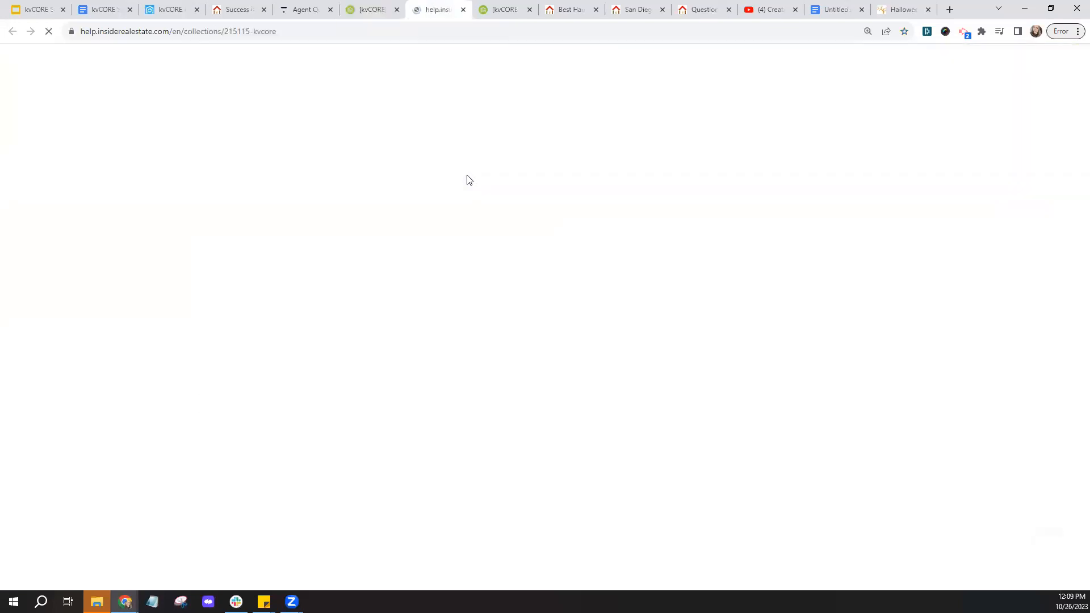
pyautogui.click(249, 142)
pyautogui.write('open house')
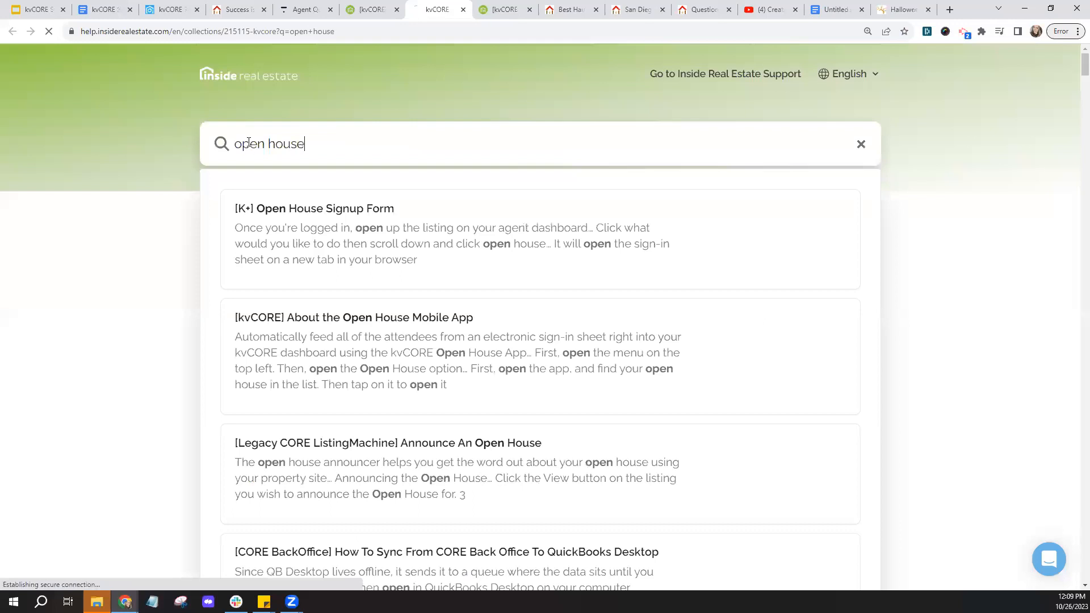
pyautogui.press('Return')
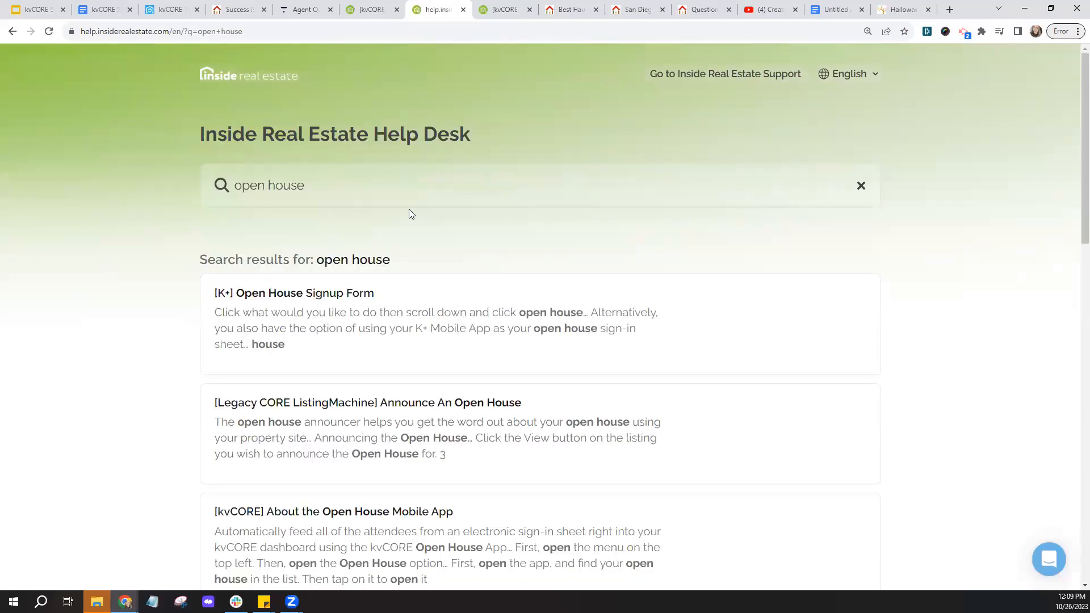
pyautogui.scroll(-4, 402, 255)
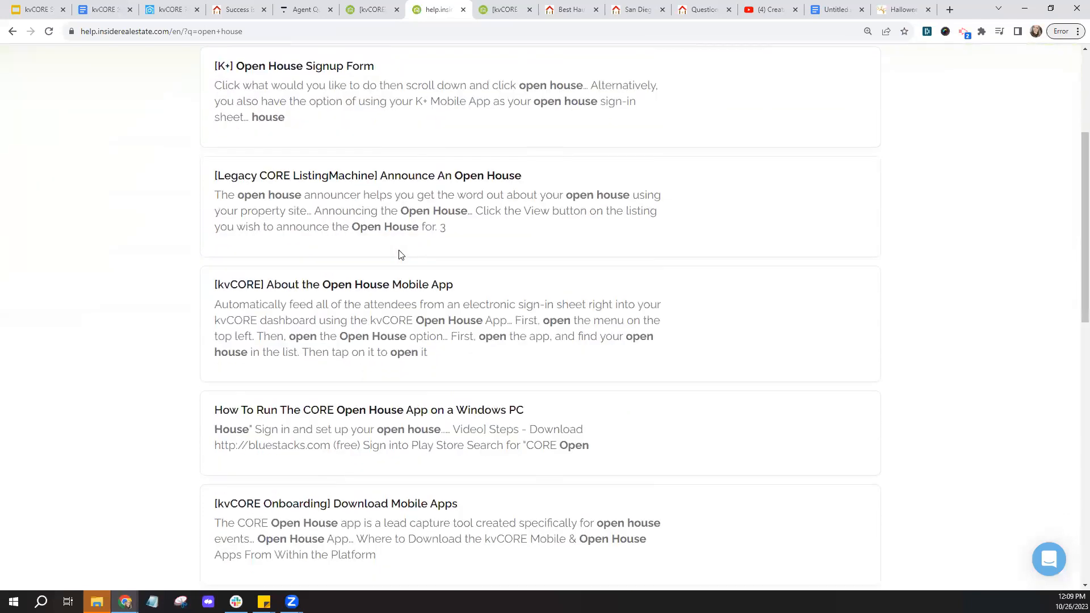
# - Open the Open House Mobile App article and copy its web address
pyautogui.rightClick(414, 285)
pyautogui.click(449, 292)
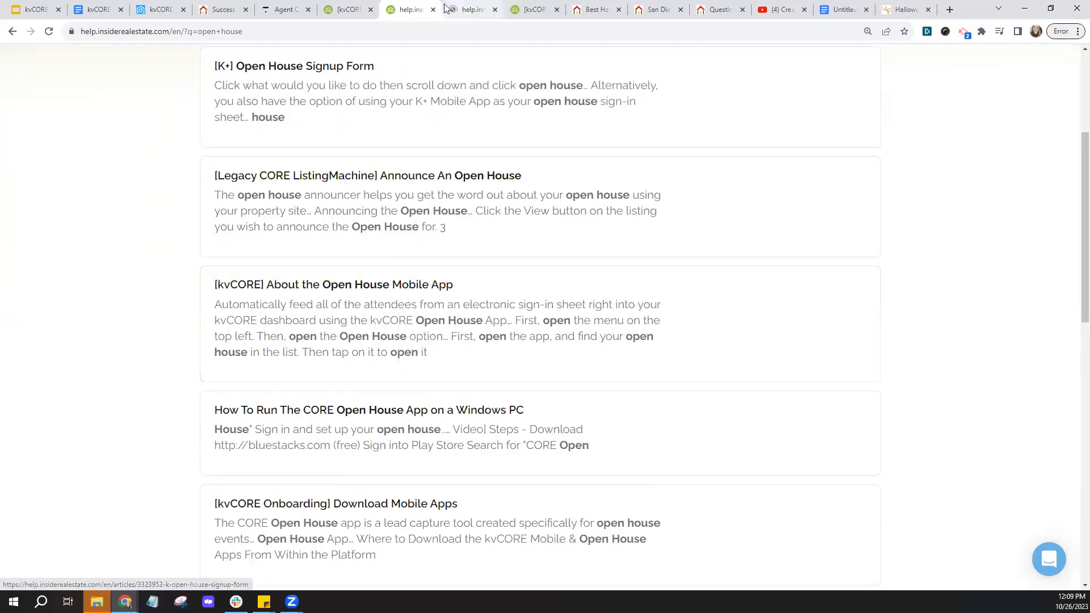
pyautogui.click(434, 9)
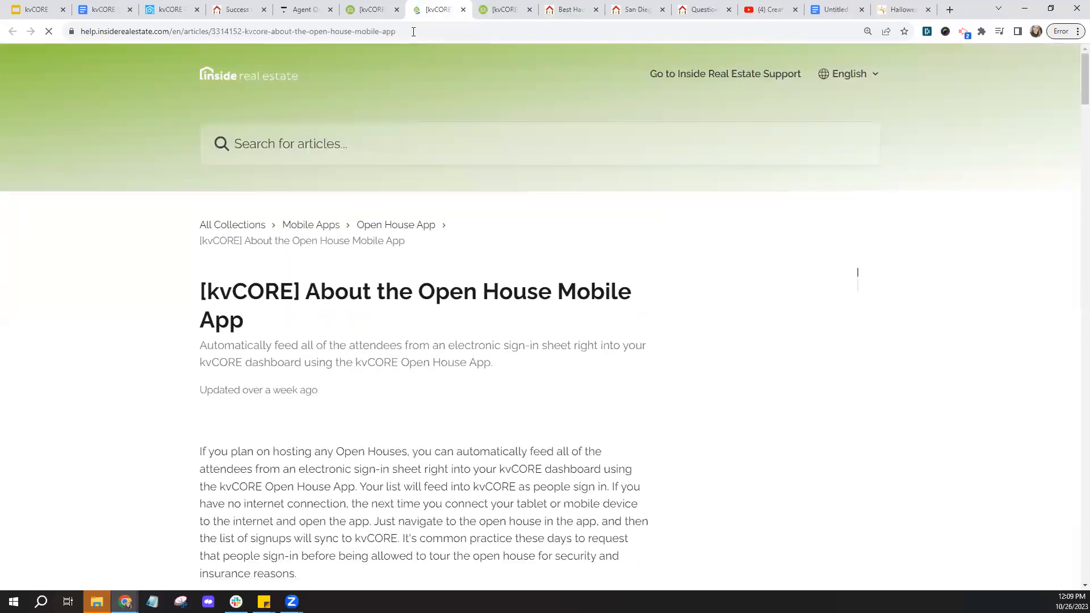
pyautogui.click(356, 32)
pyautogui.rightClick(356, 32)
pyautogui.click(392, 100)
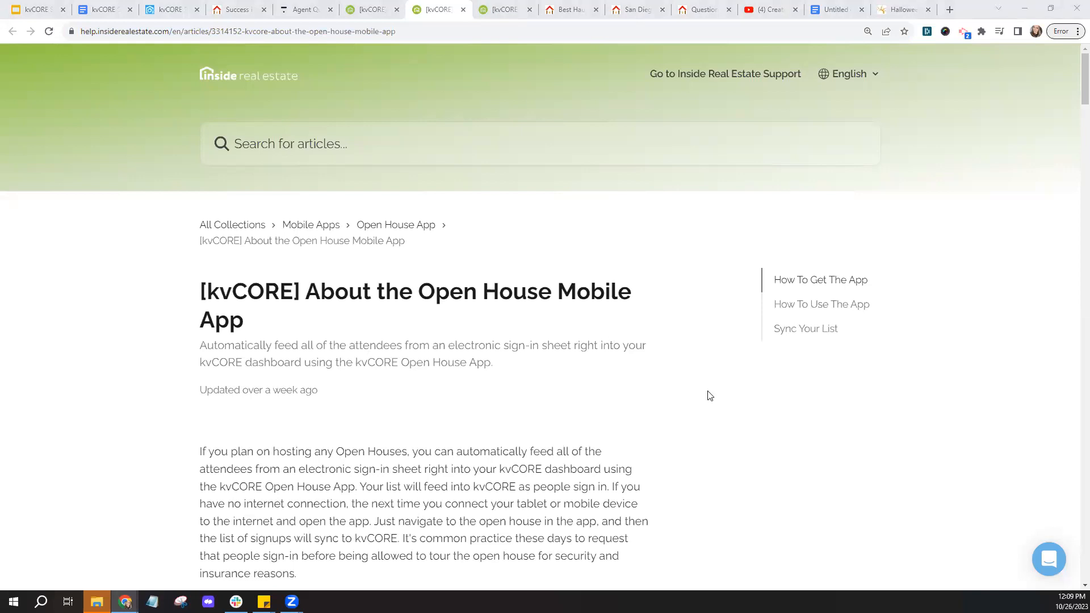
# - Read through the Open House Mobile App article, then close it and return to kvCORE
pyautogui.scroll(-7, 710, 396)
pyautogui.scroll(-14, 710, 396)
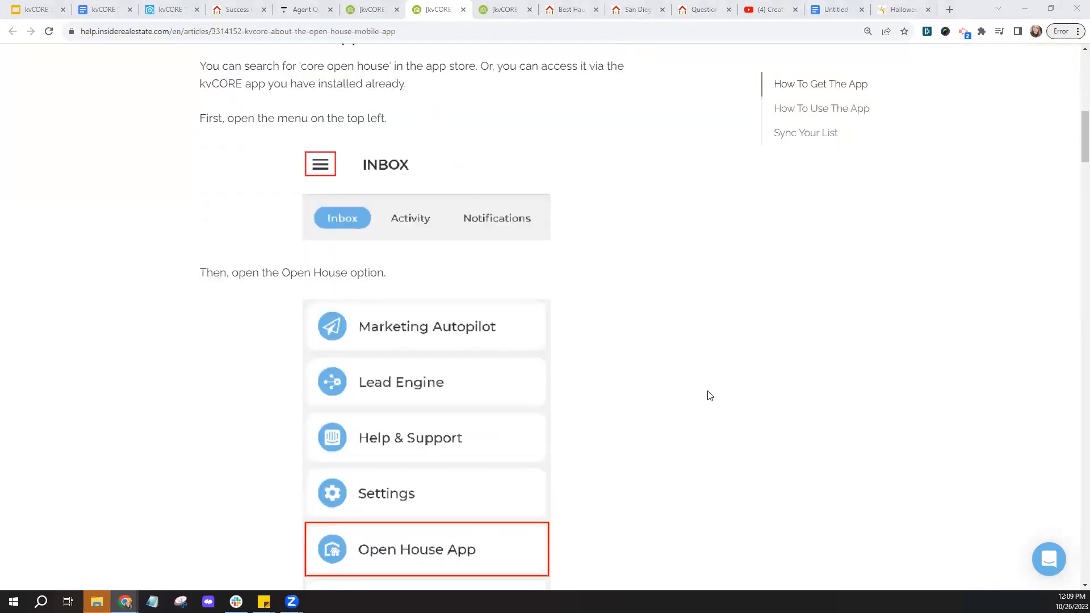
pyautogui.scroll(-13, 709, 396)
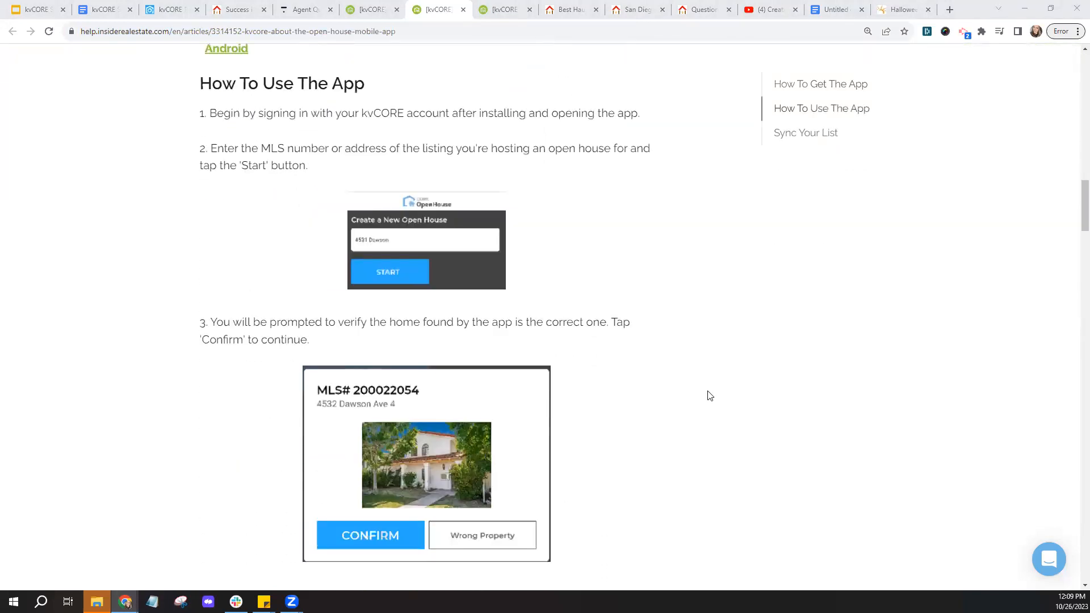
pyautogui.scroll(-1, 710, 395)
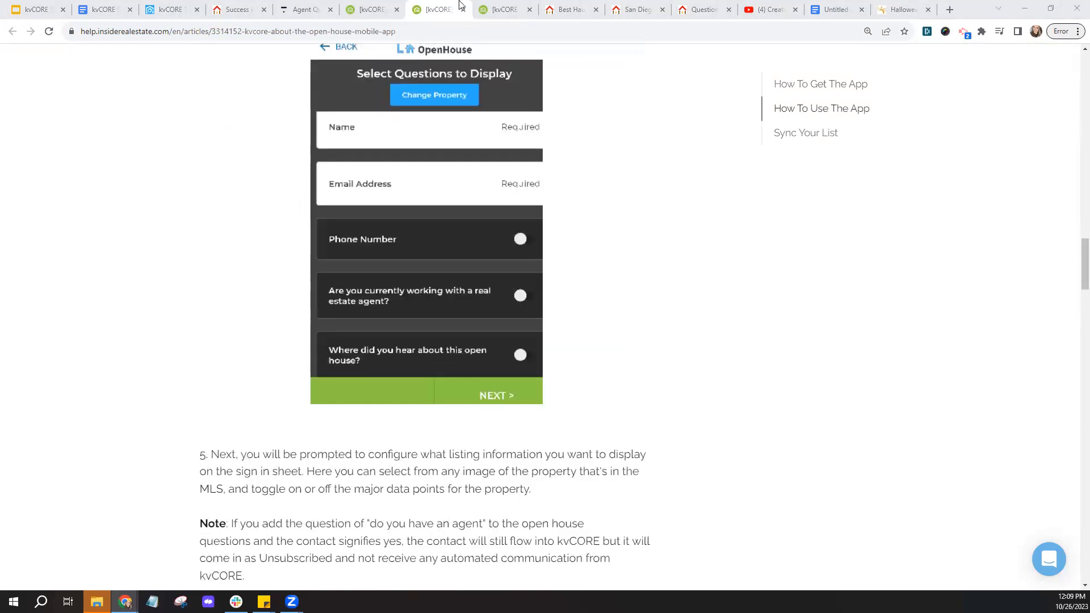
pyautogui.click(463, 9)
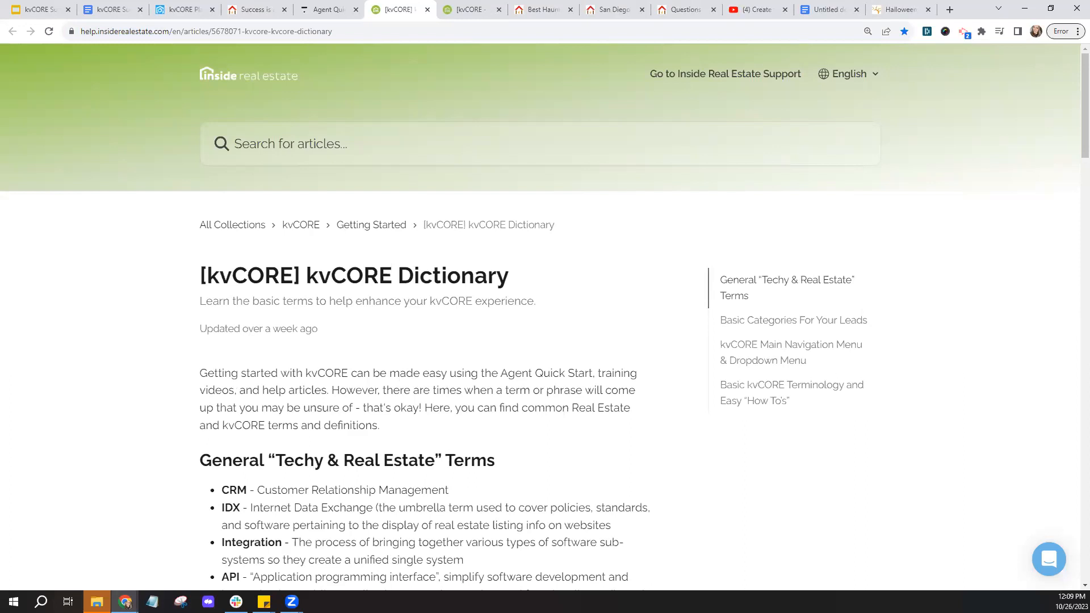
pyautogui.click(165, 9)
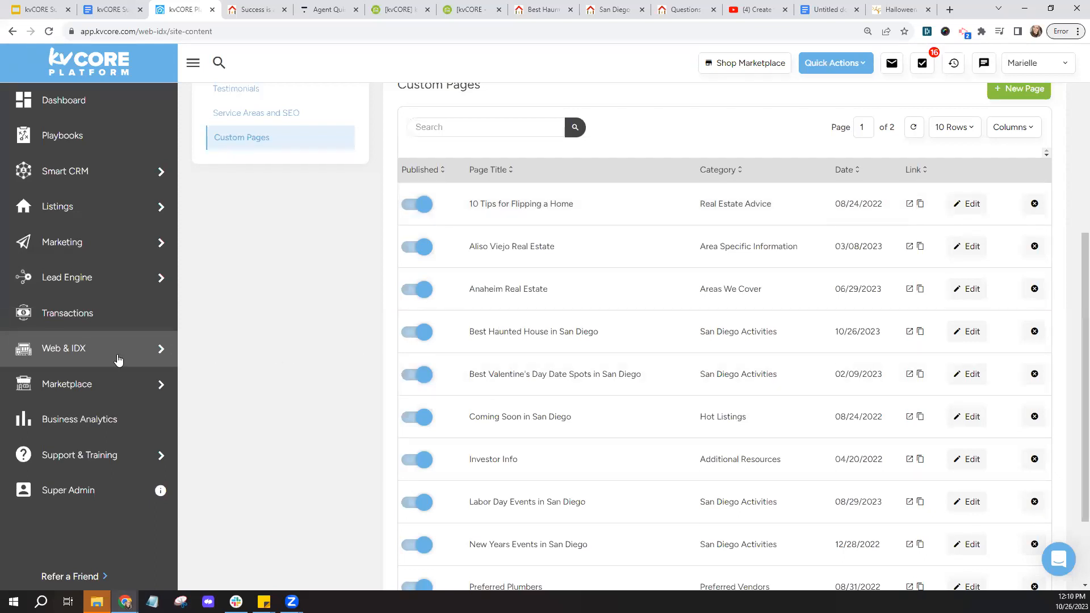
# - Open the website settings from the Web & IDX sidebar menu
pyautogui.moveTo(113, 362)
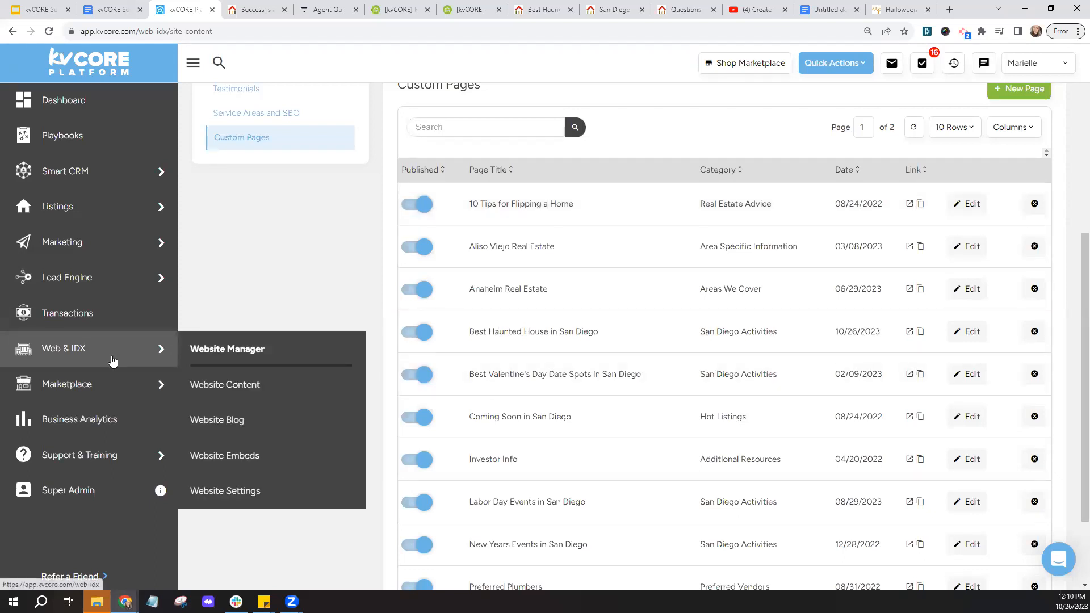
pyautogui.click(233, 502)
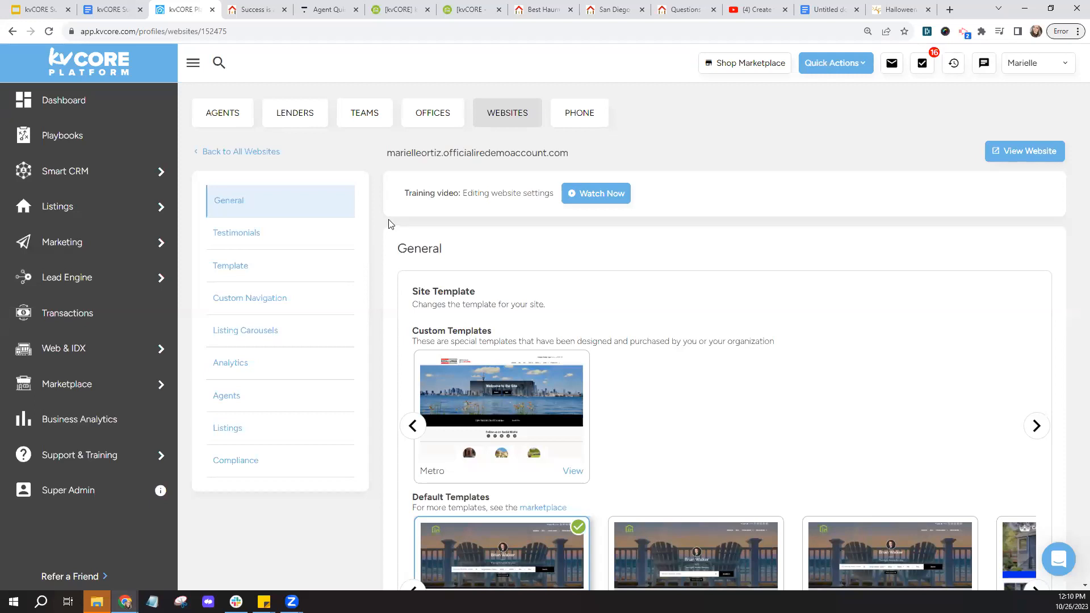
# - Scroll through General settings, then show Custom Navigation and highlight the Search label 'Find my dreamhome!'
pyautogui.scroll(-2, 389, 225)
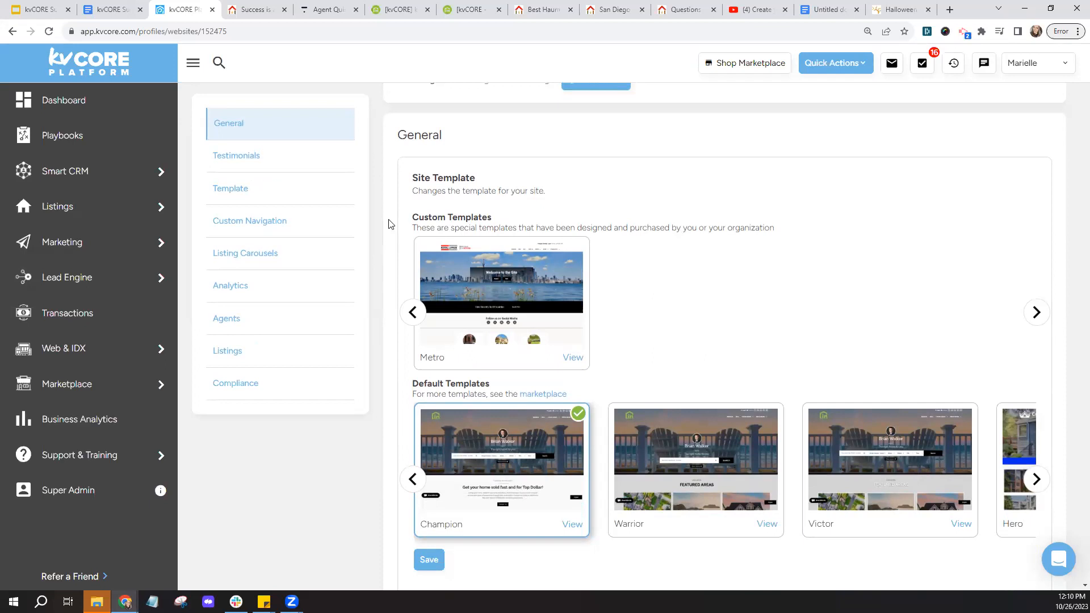
pyautogui.scroll(-1, 389, 224)
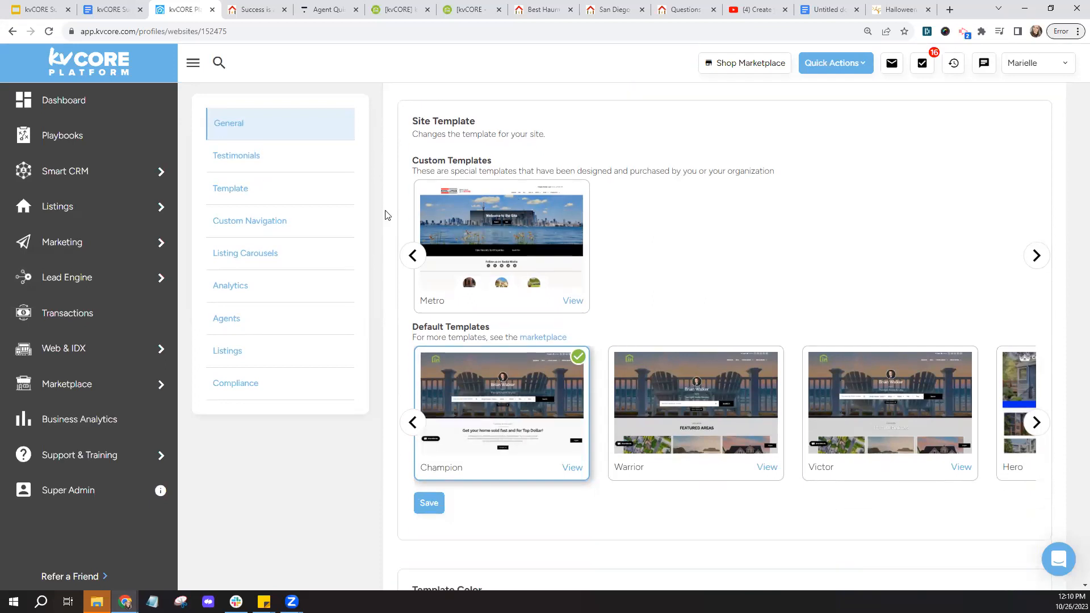
pyautogui.scroll(-4, 385, 215)
pyautogui.scroll(-3, 385, 215)
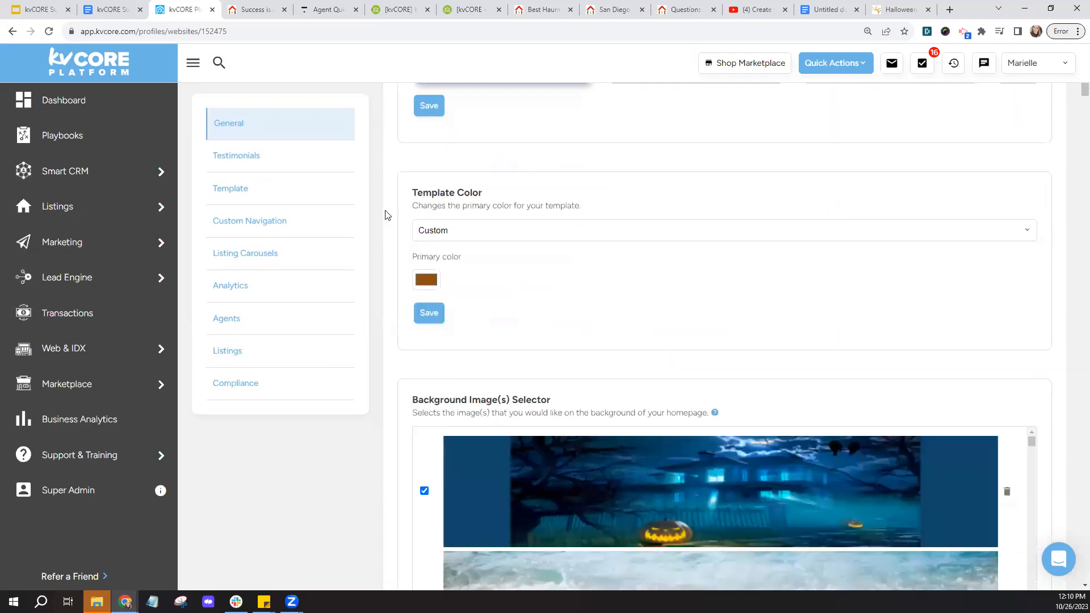
pyautogui.scroll(-1, 385, 215)
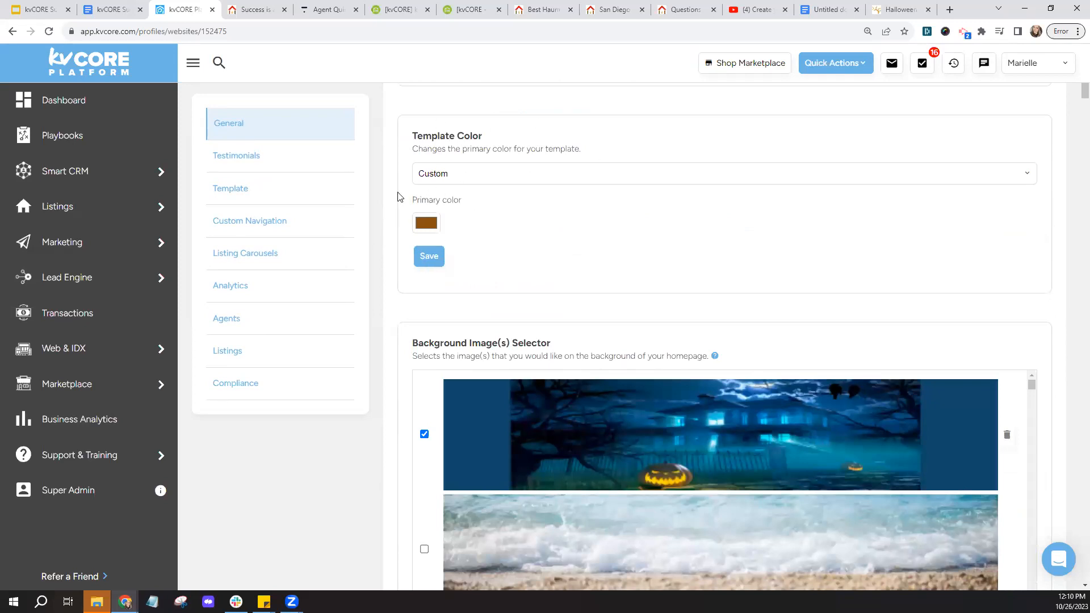
pyautogui.scroll(-5, 402, 196)
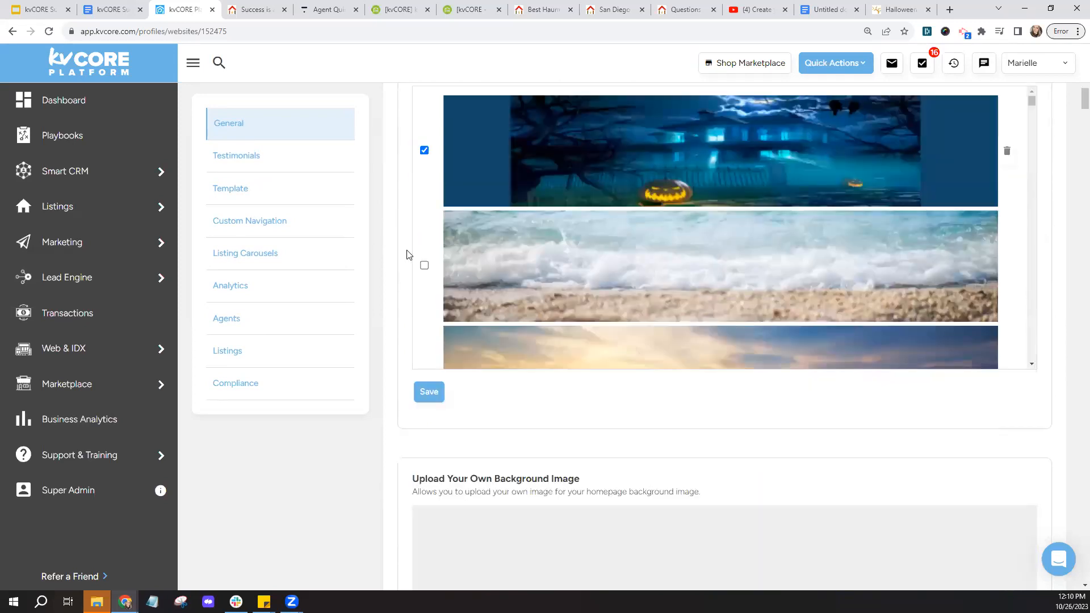
pyautogui.click(243, 229)
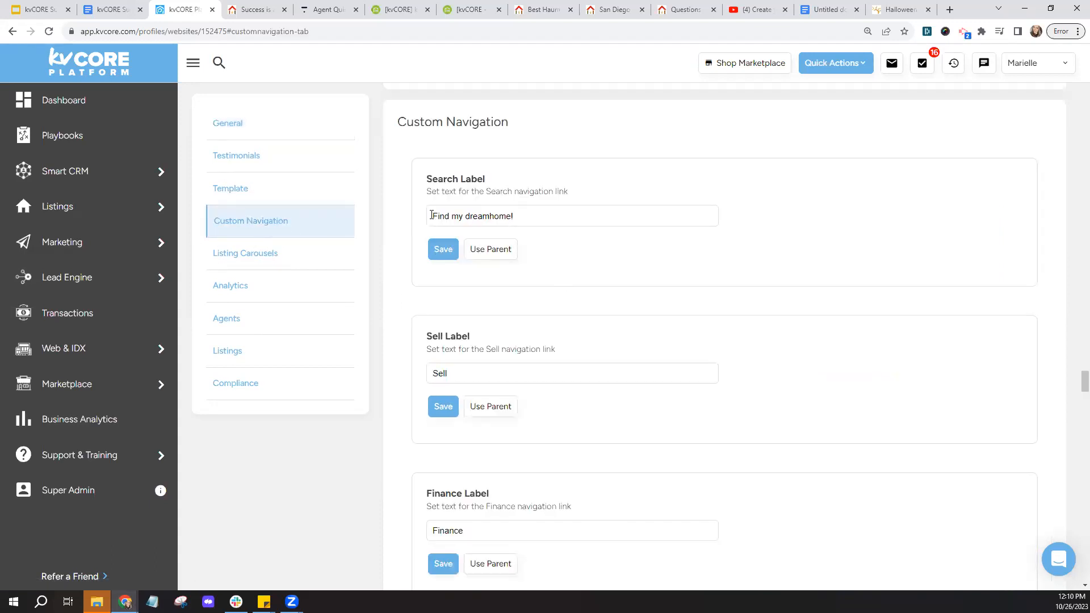
pyautogui.moveTo(431, 216); pyautogui.dragTo(555, 213)
pyautogui.click(552, 256)
# - Compare the live site's FIND MY DREAMHOME! menu item with the Custom Navigation Search label
pyautogui.click(263, 10)
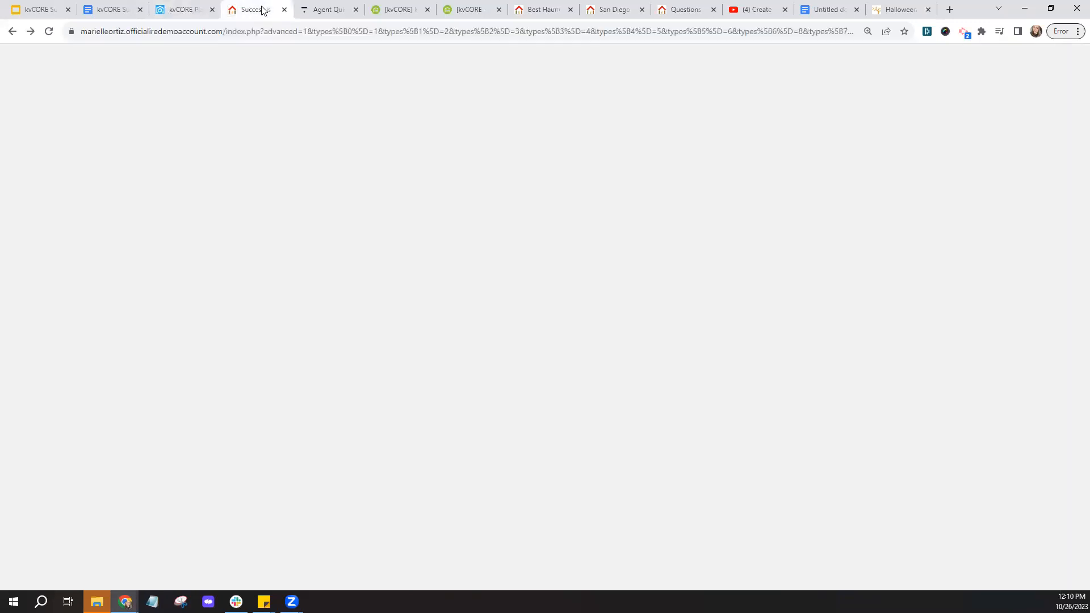
pyautogui.click(223, 134)
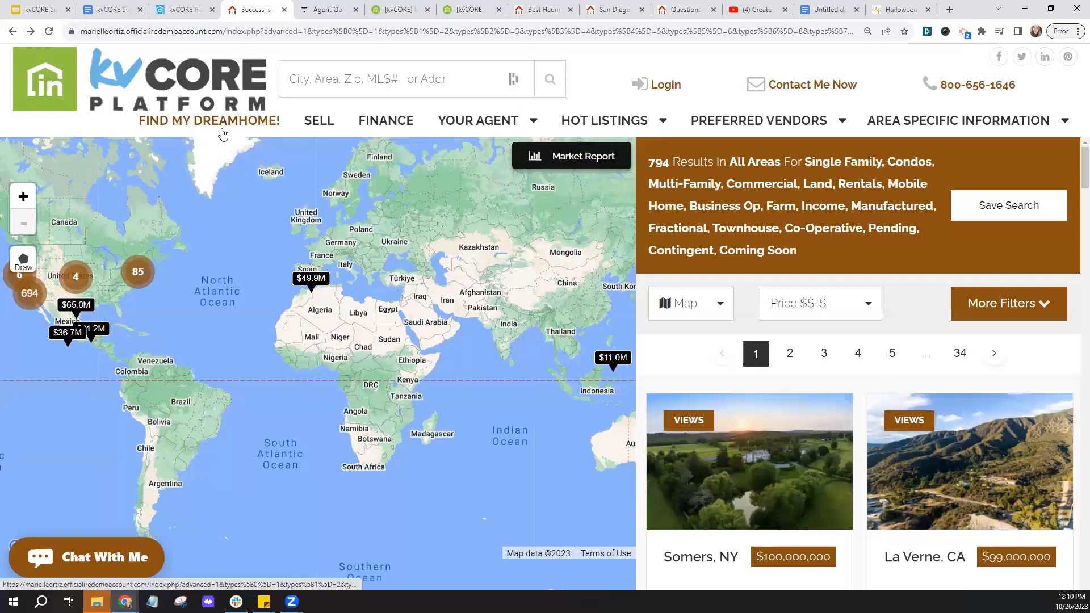
pyautogui.press('ctrl')
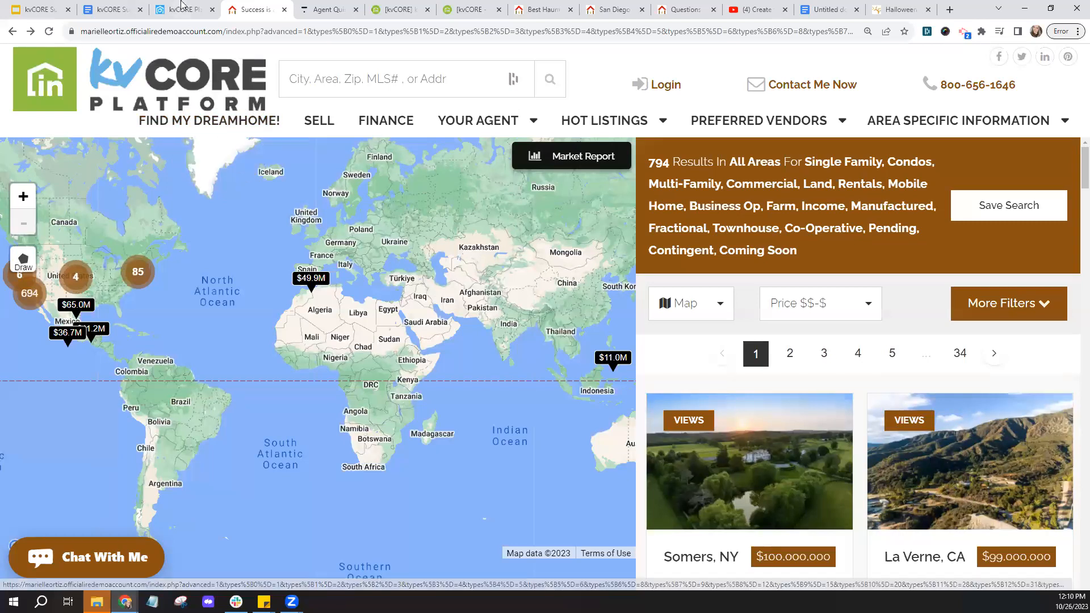
pyautogui.click(183, 9)
pyautogui.moveTo(119, 355)
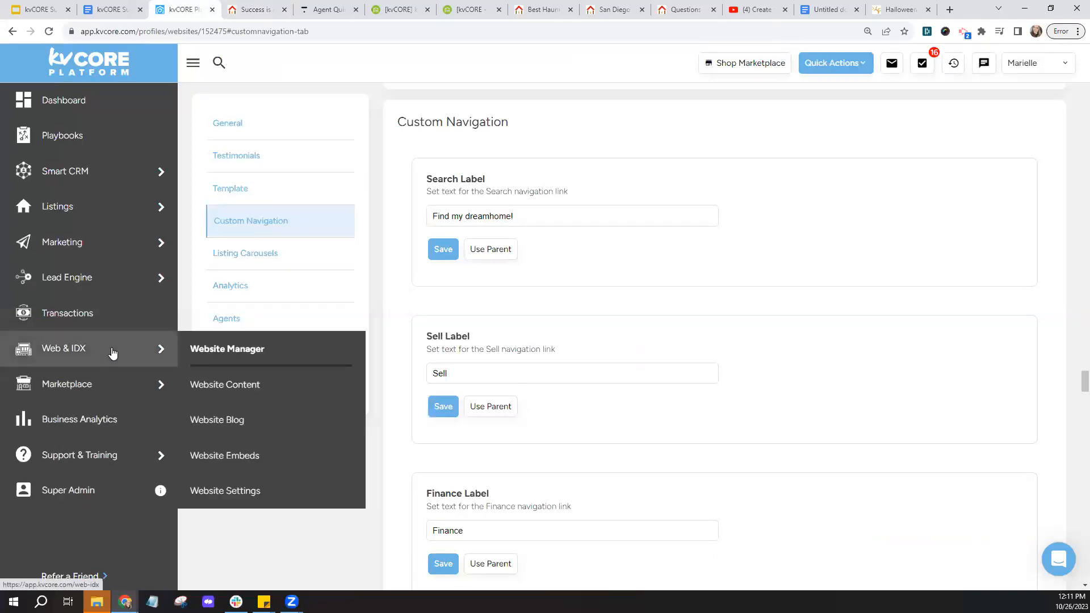
pyautogui.click(230, 499)
pyautogui.click(250, 228)
pyautogui.moveTo(434, 222); pyautogui.dragTo(538, 214)
pyautogui.click(539, 248)
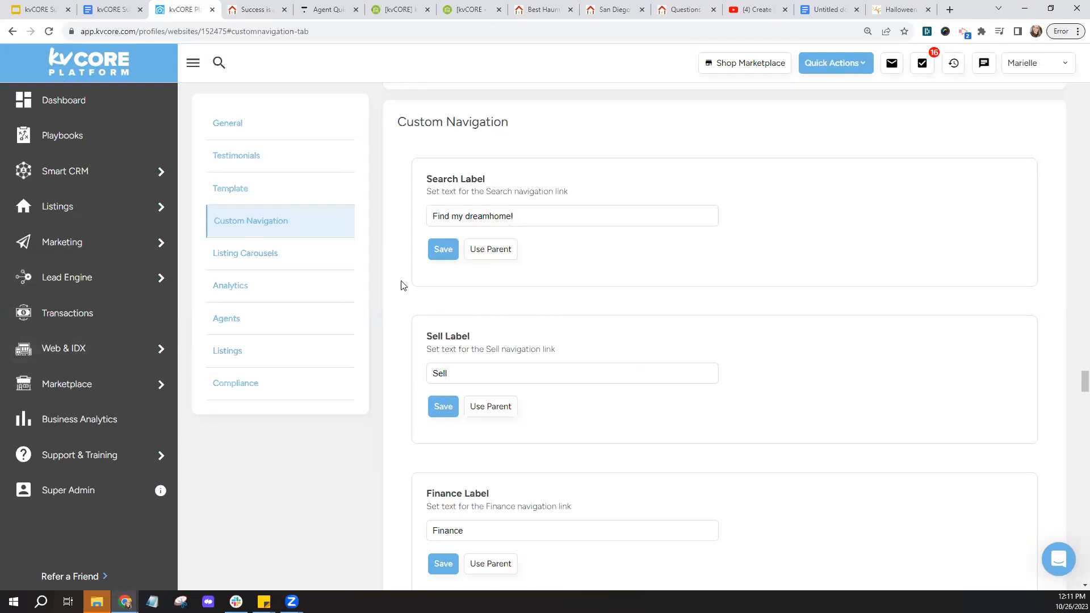
# - Scroll down to review the Resource Page Links and Resource Categories Tab settings
pyautogui.scroll(-3, 401, 285)
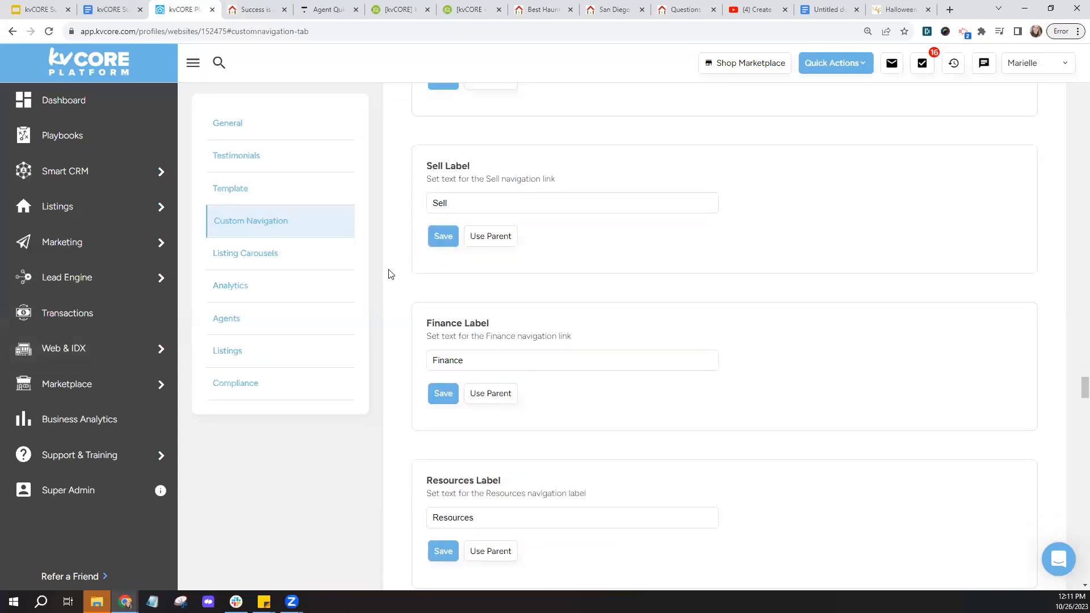
pyautogui.scroll(-2, 502, 298)
pyautogui.scroll(-4, 412, 301)
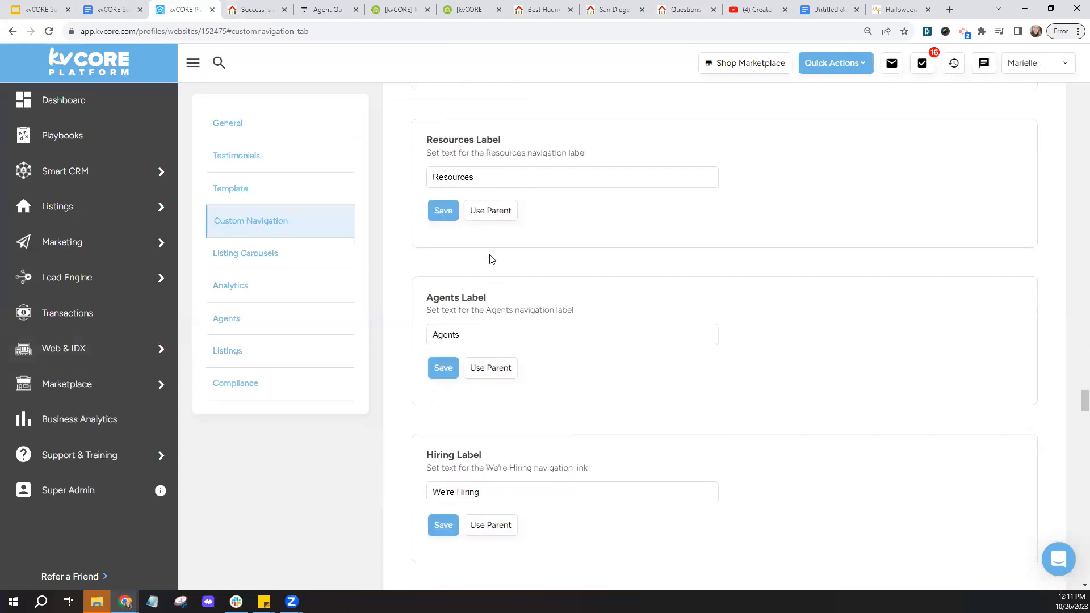
pyautogui.scroll(-2, 396, 298)
pyautogui.scroll(-3, 431, 311)
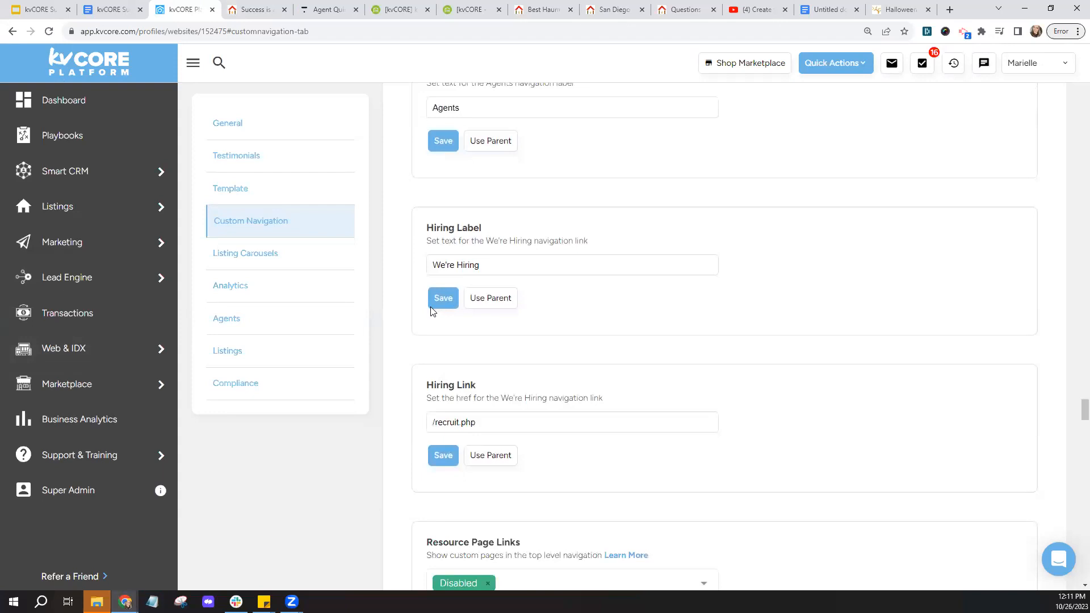
pyautogui.scroll(-2, 431, 310)
pyautogui.scroll(7, 431, 310)
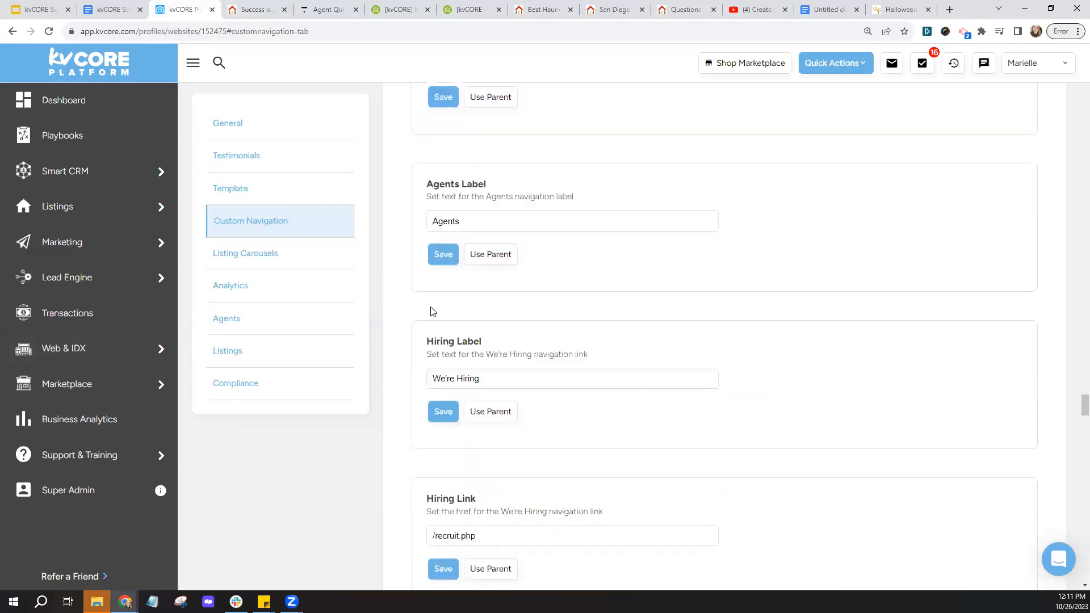
pyautogui.scroll(2, 431, 310)
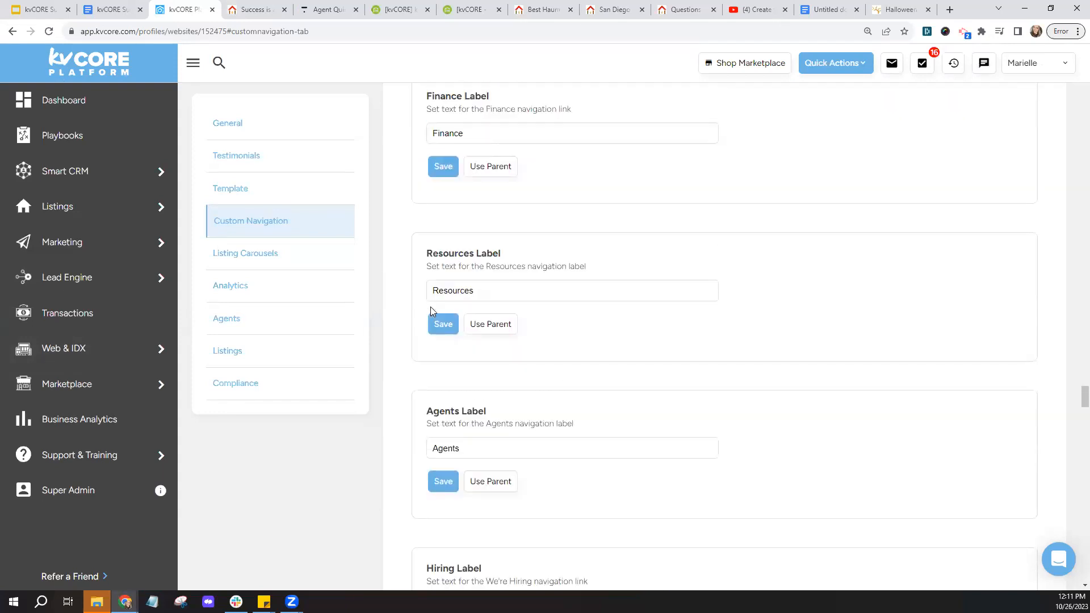
pyautogui.scroll(-10, 430, 307)
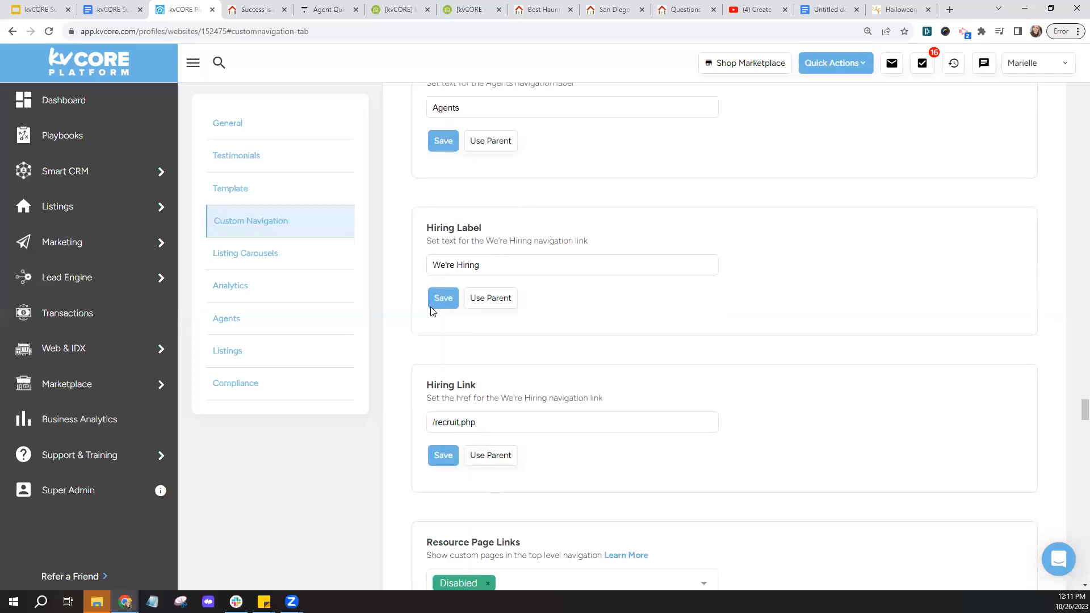
pyautogui.scroll(-1, 431, 311)
pyautogui.scroll(-1, 412, 292)
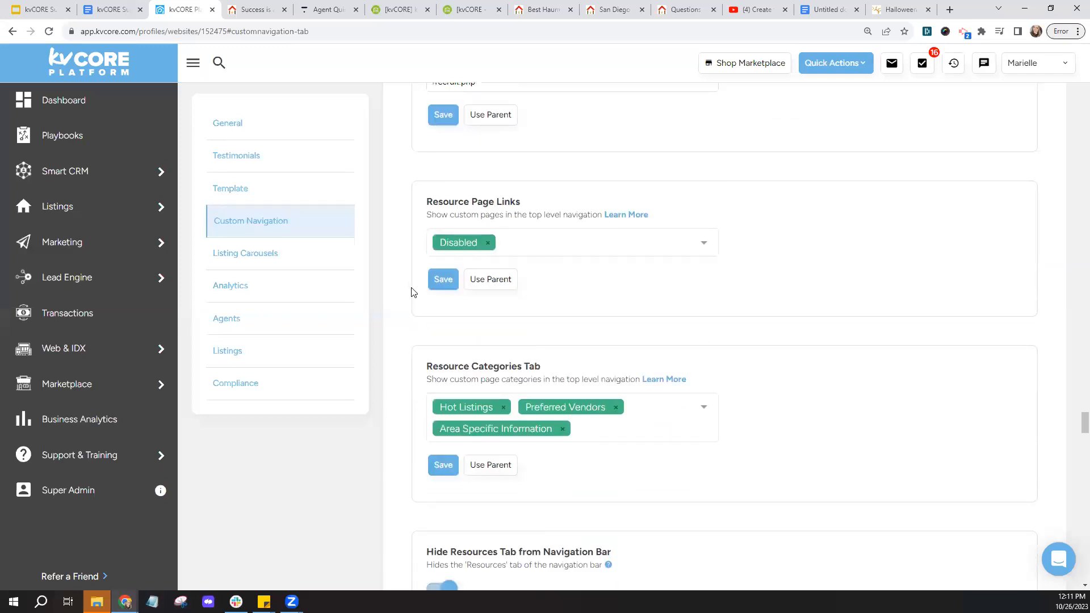
pyautogui.moveTo(425, 202); pyautogui.dragTo(520, 202)
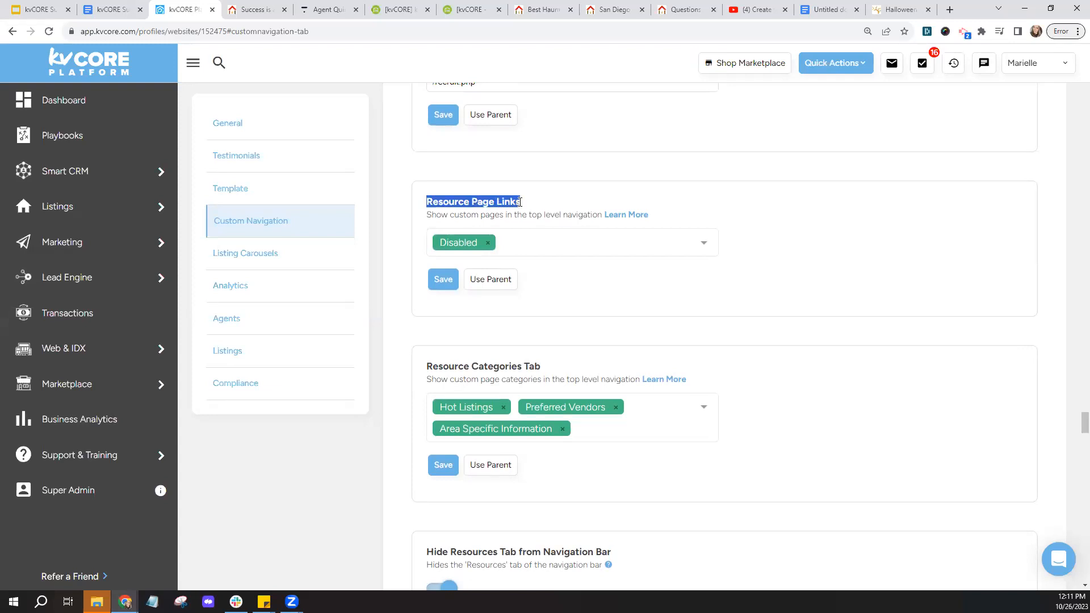
pyautogui.click(447, 212)
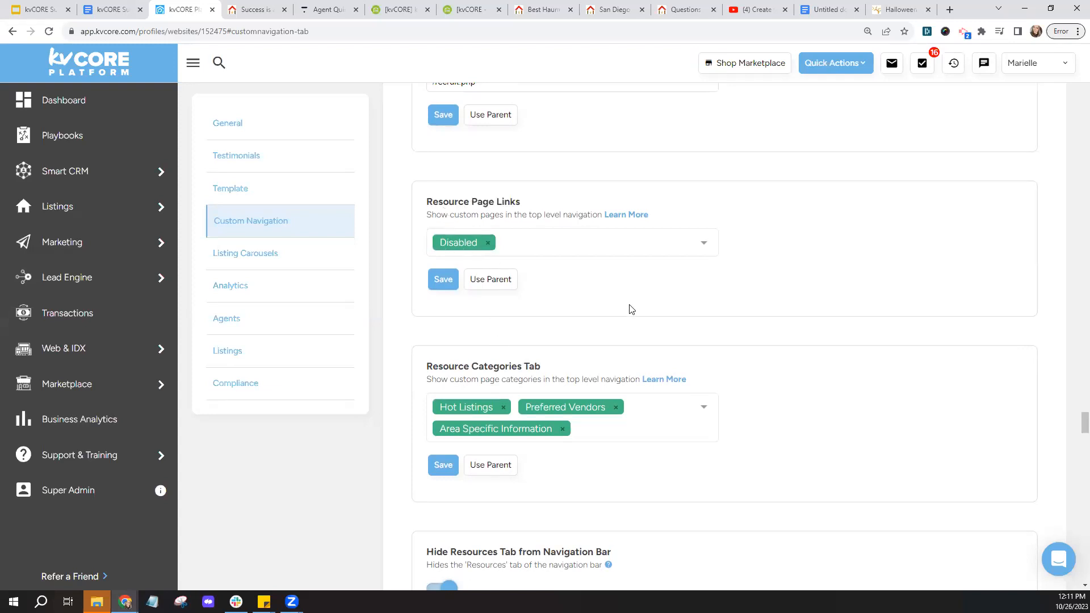
pyautogui.scroll(-1, 632, 309)
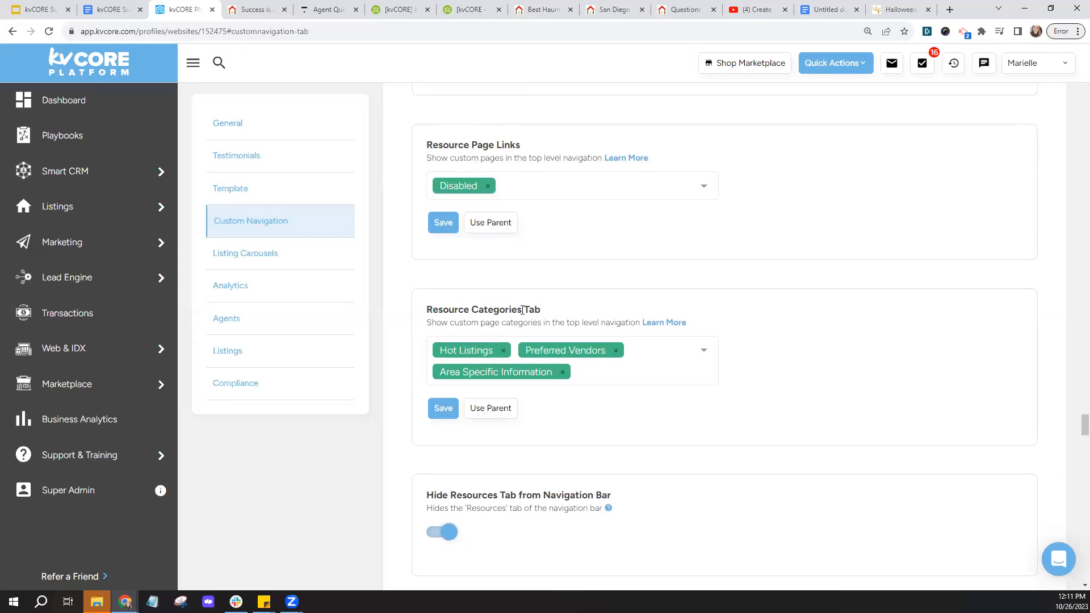
pyautogui.moveTo(473, 310); pyautogui.dragTo(520, 311)
pyautogui.click(607, 313)
# - Check the live site's menu, then remove the Disabled value from Resource Page Links
pyautogui.click(250, 8)
pyautogui.moveTo(611, 136)
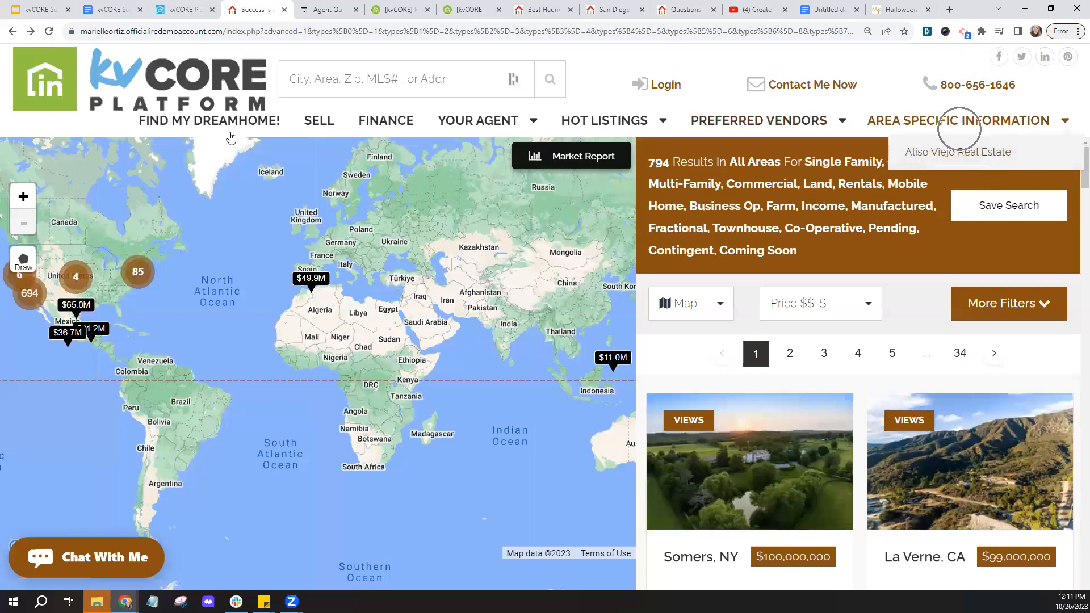
pyautogui.click(182, 9)
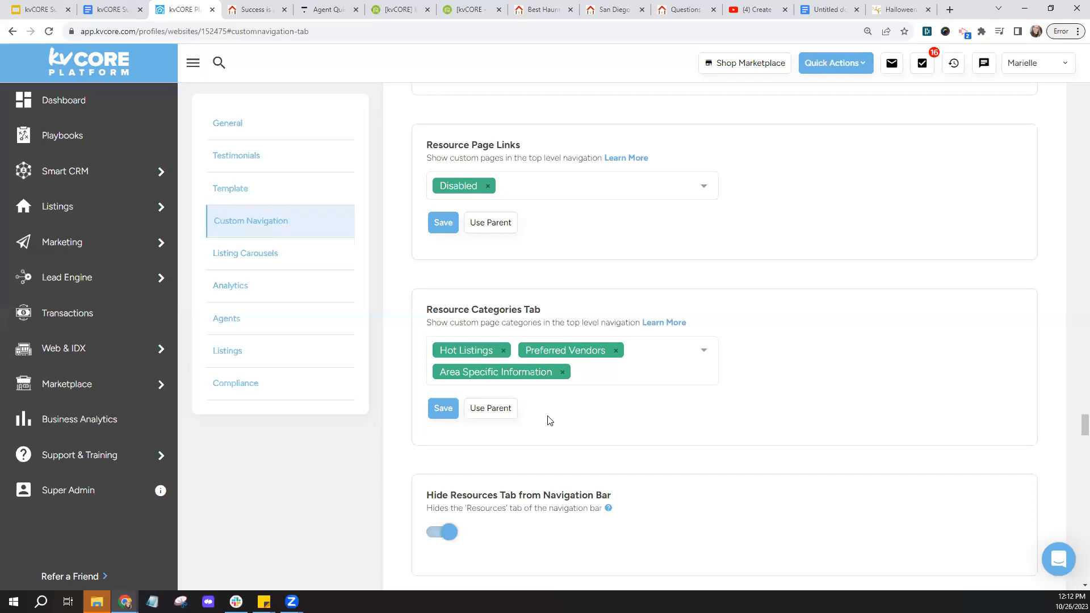
pyautogui.click(487, 187)
# - Choose Best Haunted House in San Diego for Resource Page Links and save the setting
pyautogui.click(509, 192)
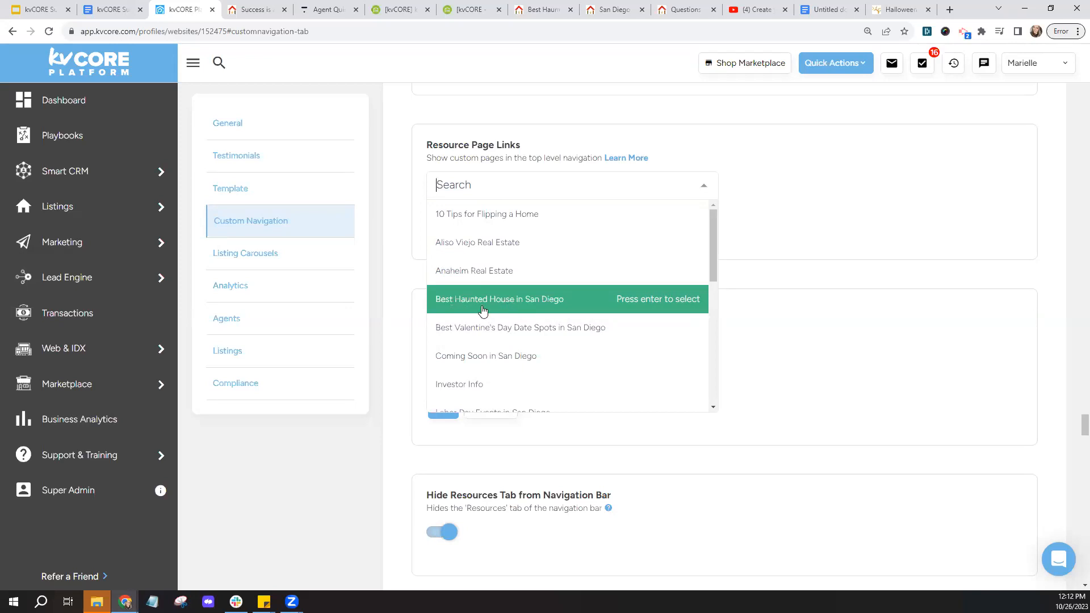
pyautogui.click(514, 312)
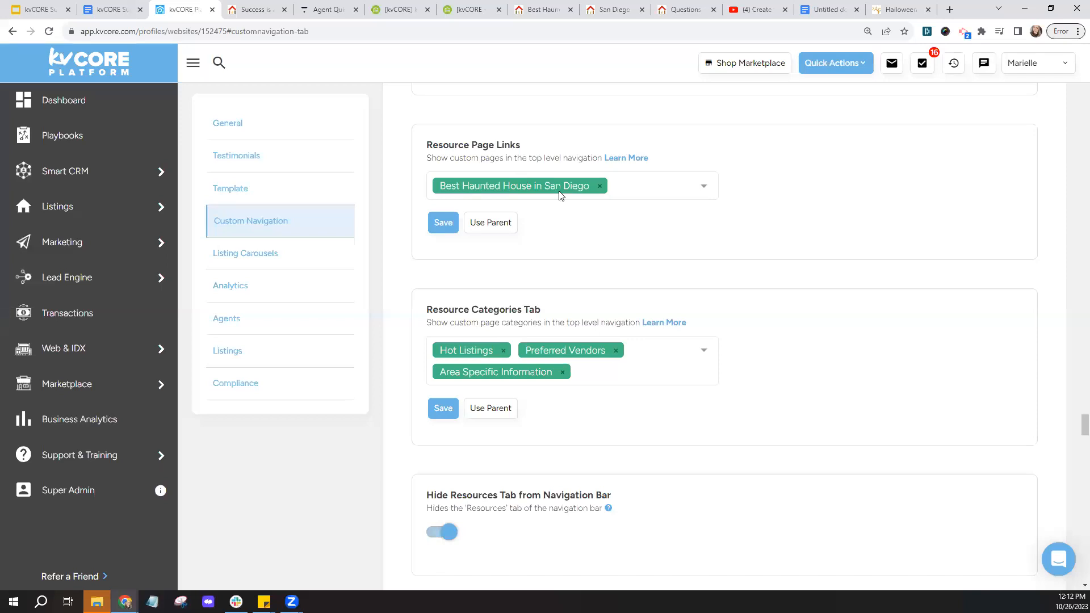
pyautogui.click(444, 227)
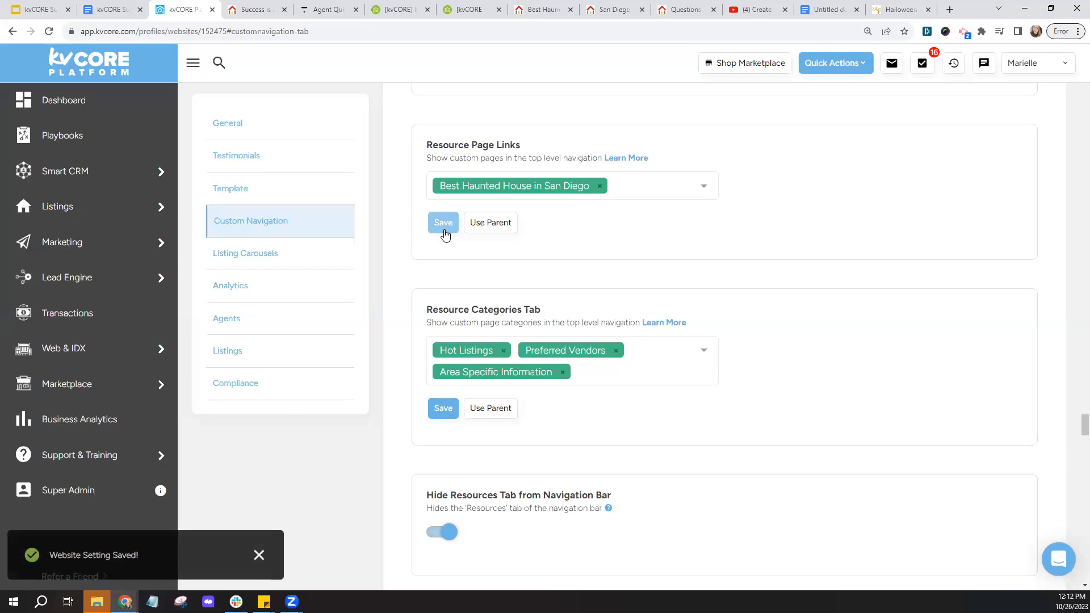
pyautogui.moveTo(59, 361)
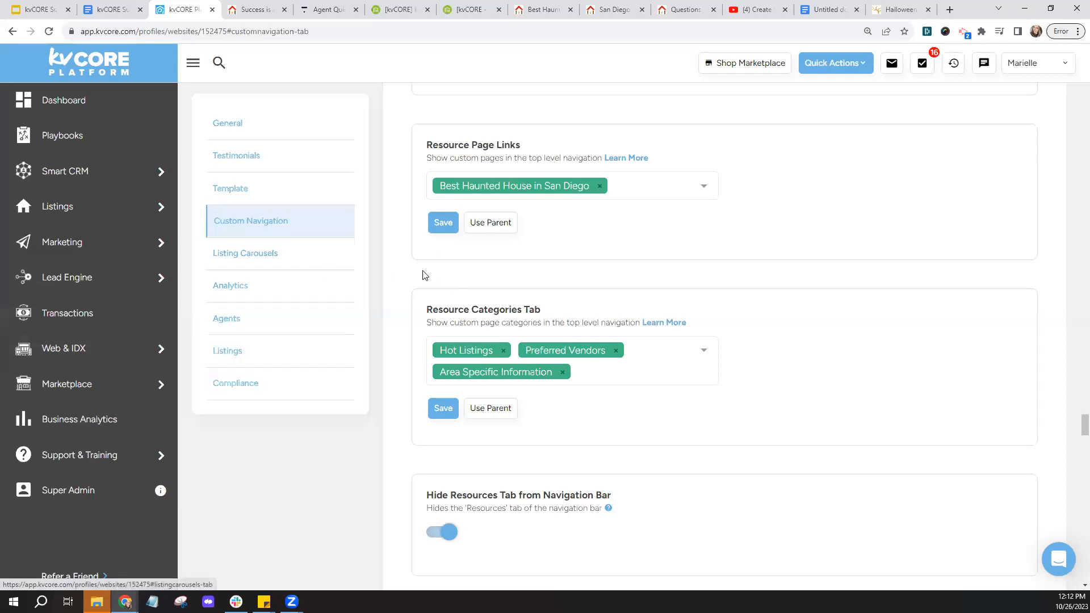
# - Search the settings page for 'page' with Ctrl+F and save the Resource Page Links setting
pyautogui.scroll(-20, 409, 276)
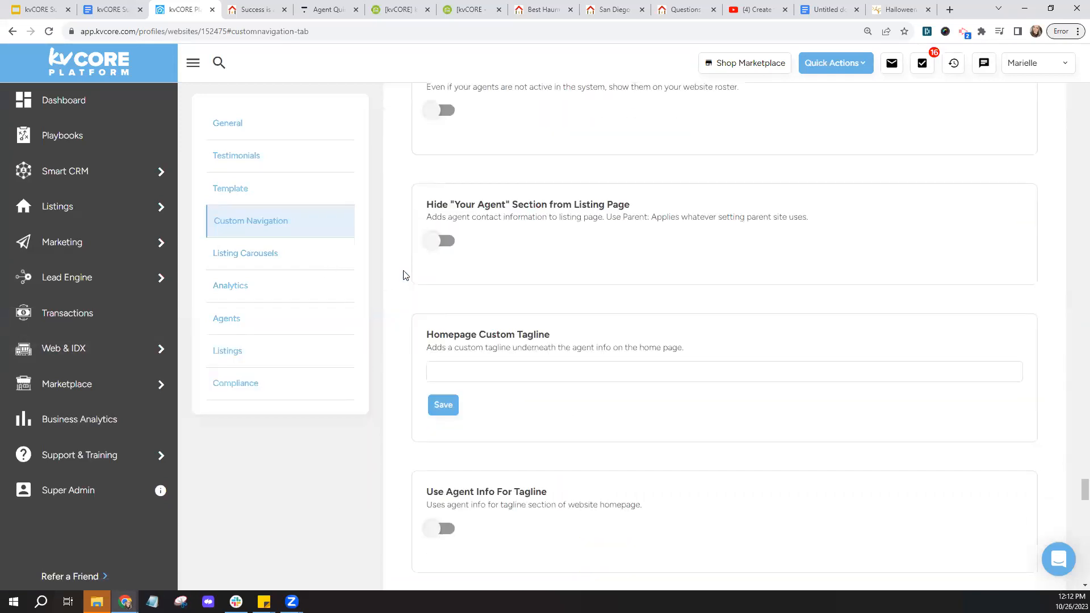
pyautogui.scroll(-10, 405, 276)
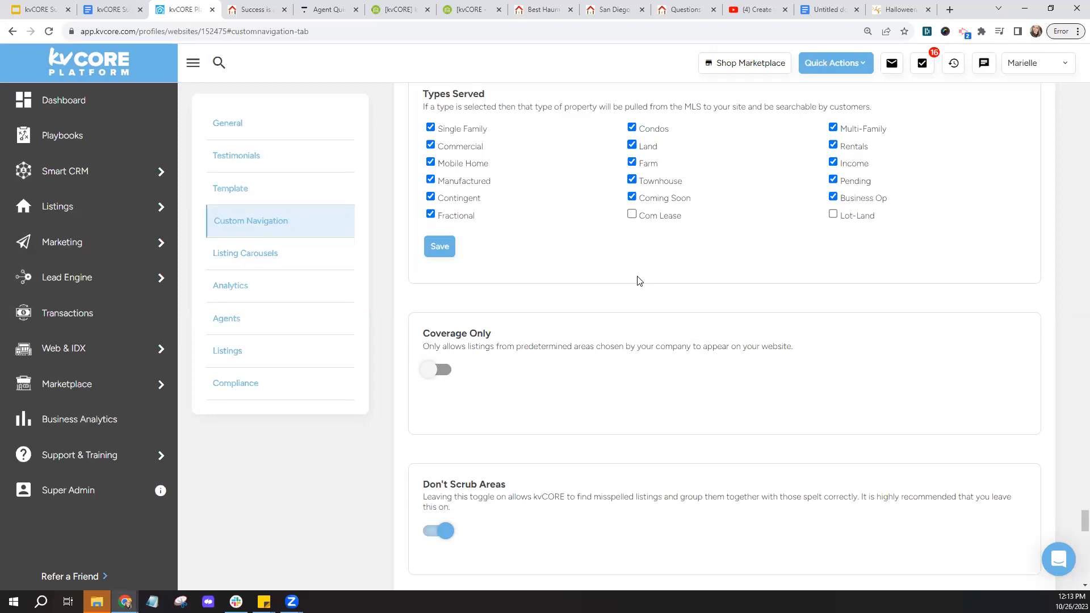
pyautogui.hotkey('ctrl', 'f')
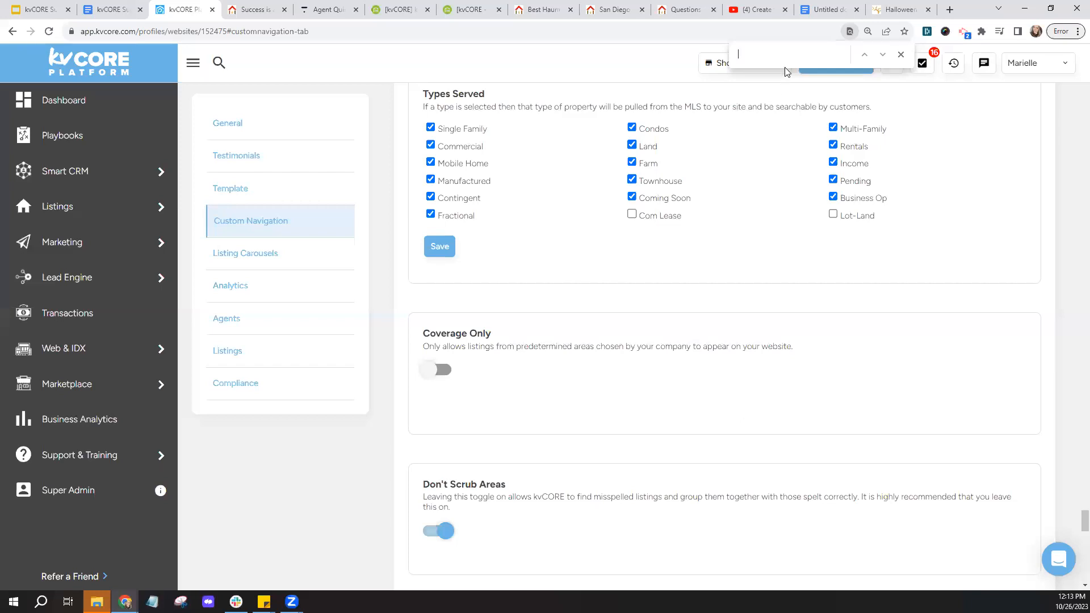
pyautogui.write('page')
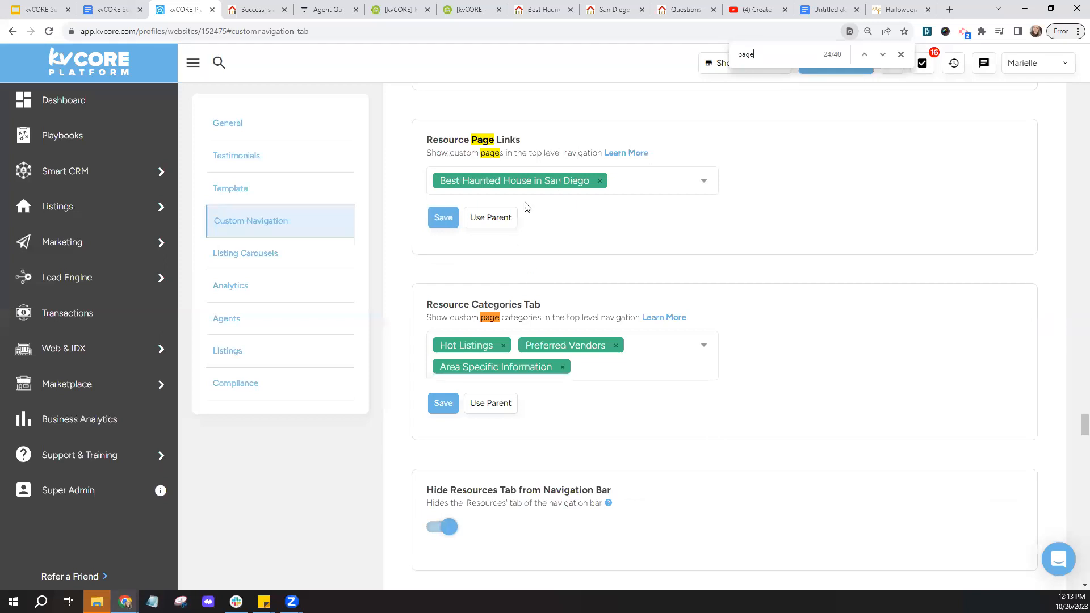
pyautogui.click(900, 57)
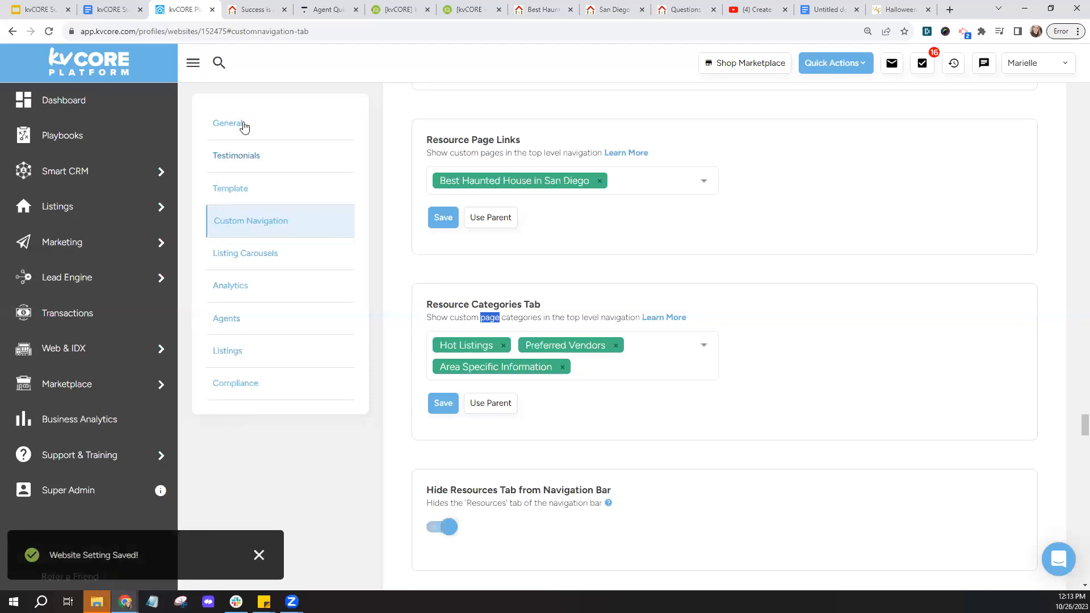
# - Reload the live agent website to check the update, then open My Website & IDX
pyautogui.click(262, 11)
pyautogui.click(50, 32)
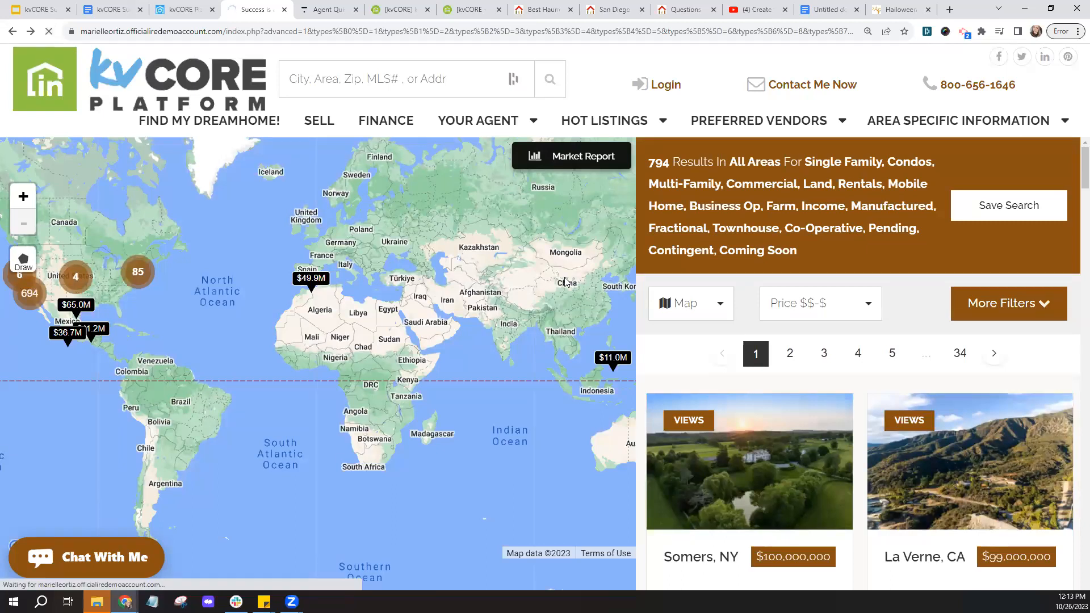
pyautogui.click(185, 9)
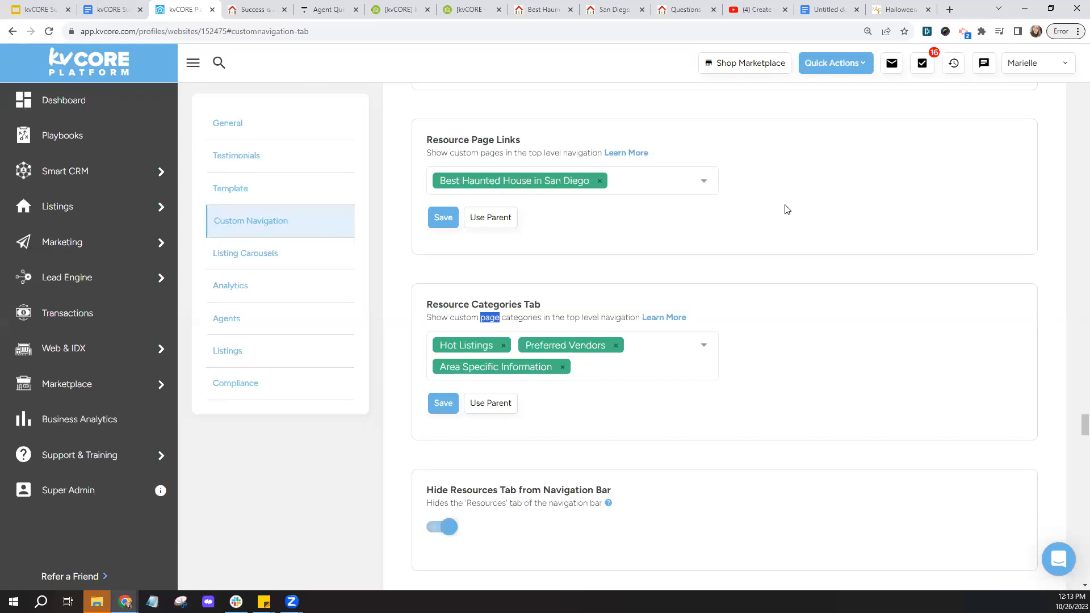
pyautogui.scroll(3, 652, 246)
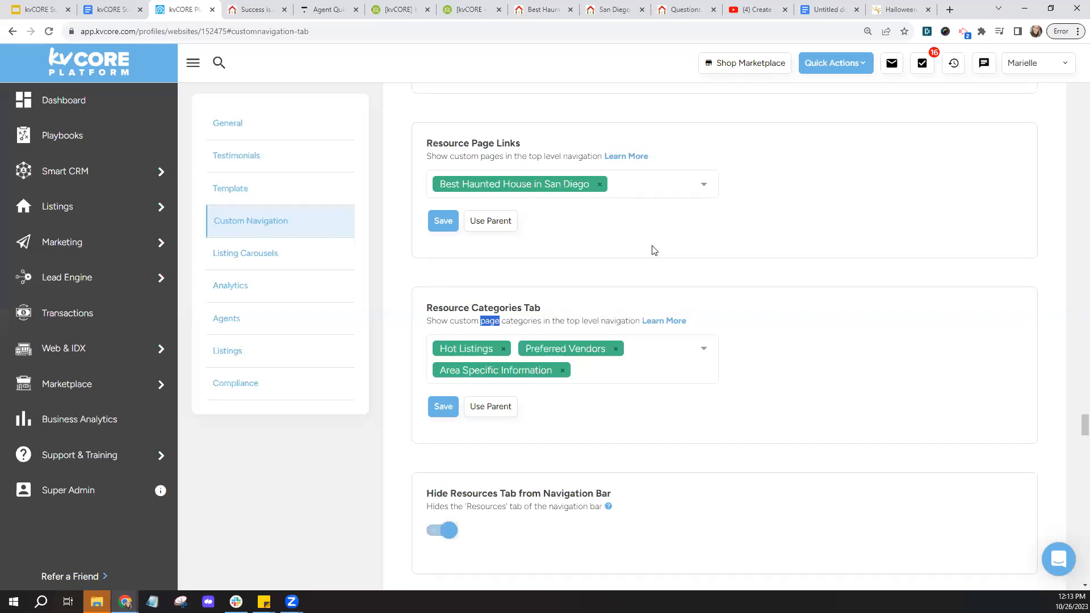
pyautogui.click(107, 357)
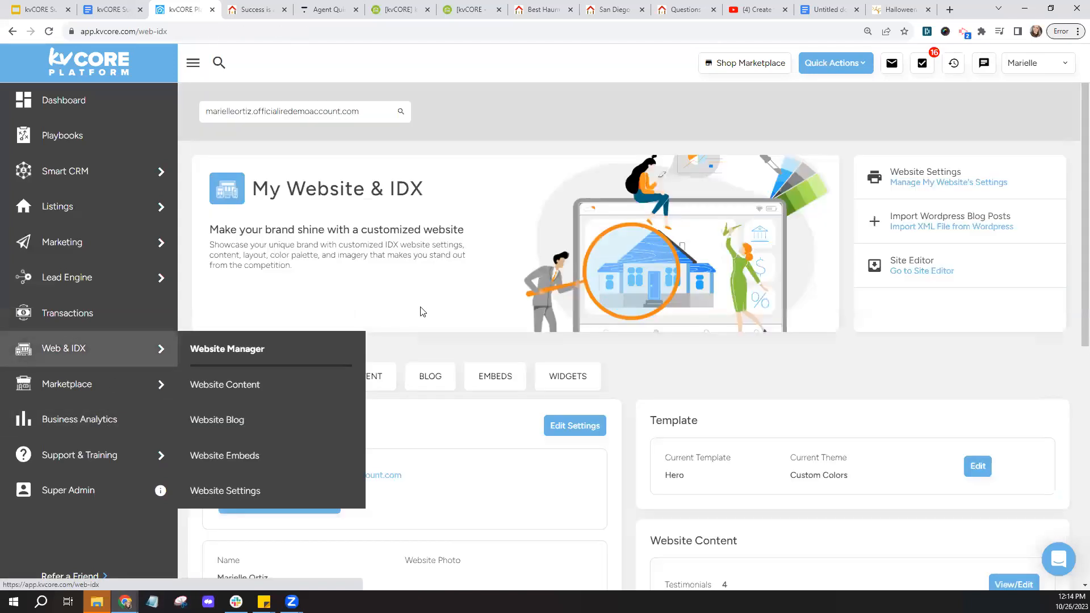
# - View the account's linked websites, then open the live site's home page zoomed out
pyautogui.scroll(-2, 421, 306)
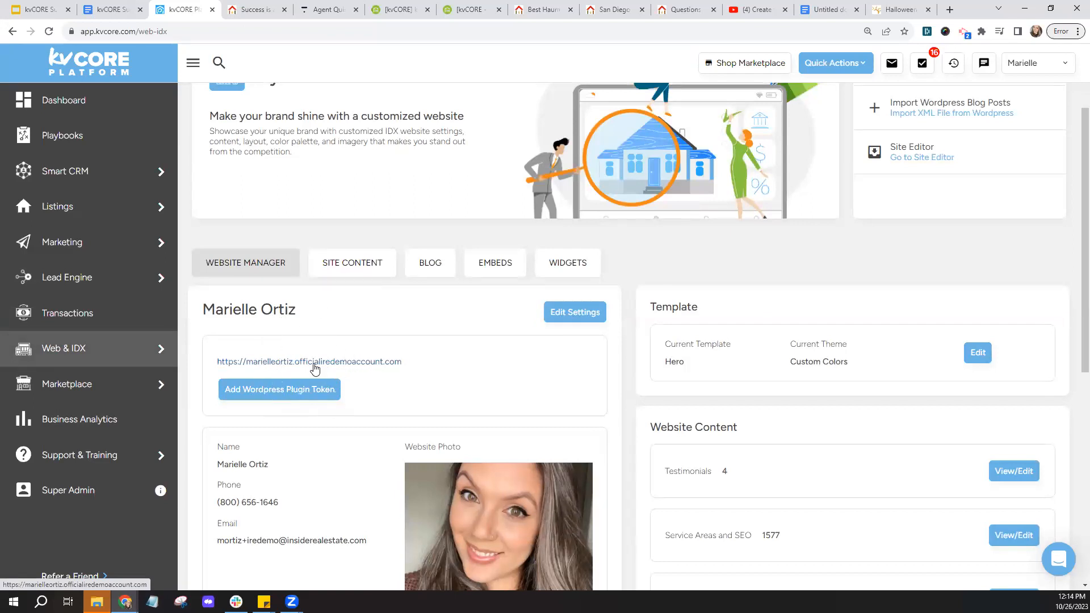
pyautogui.click(1017, 76)
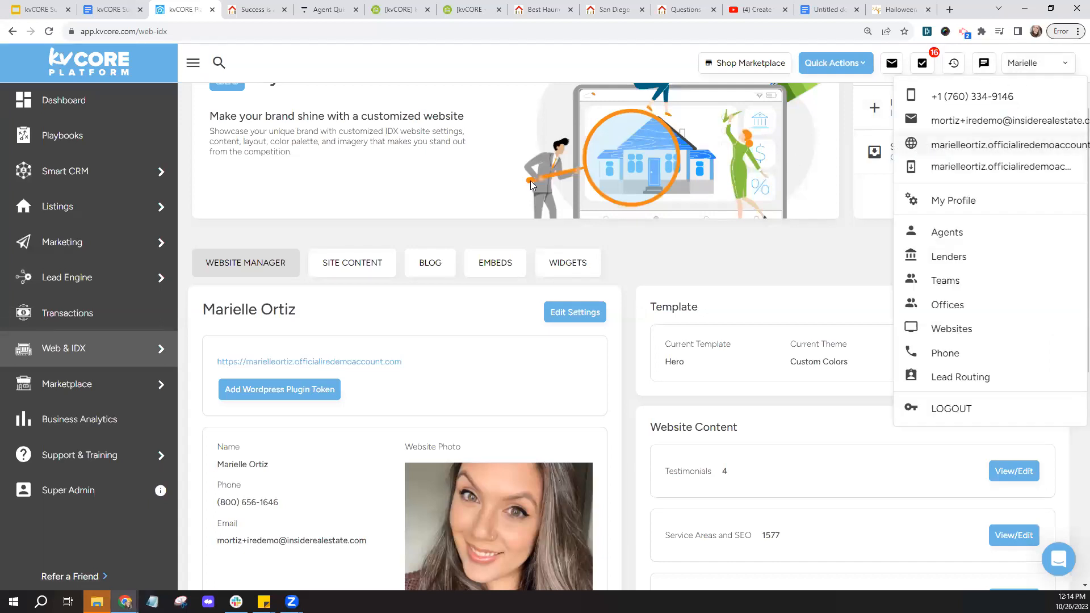
pyautogui.click(243, 11)
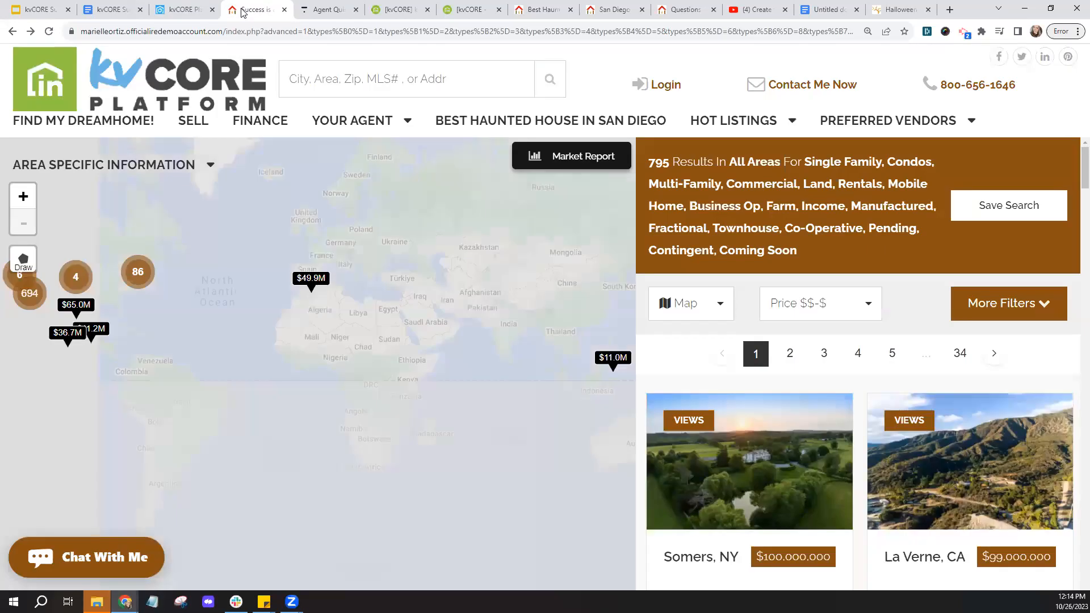
pyautogui.hotkey('ctrl', '-')
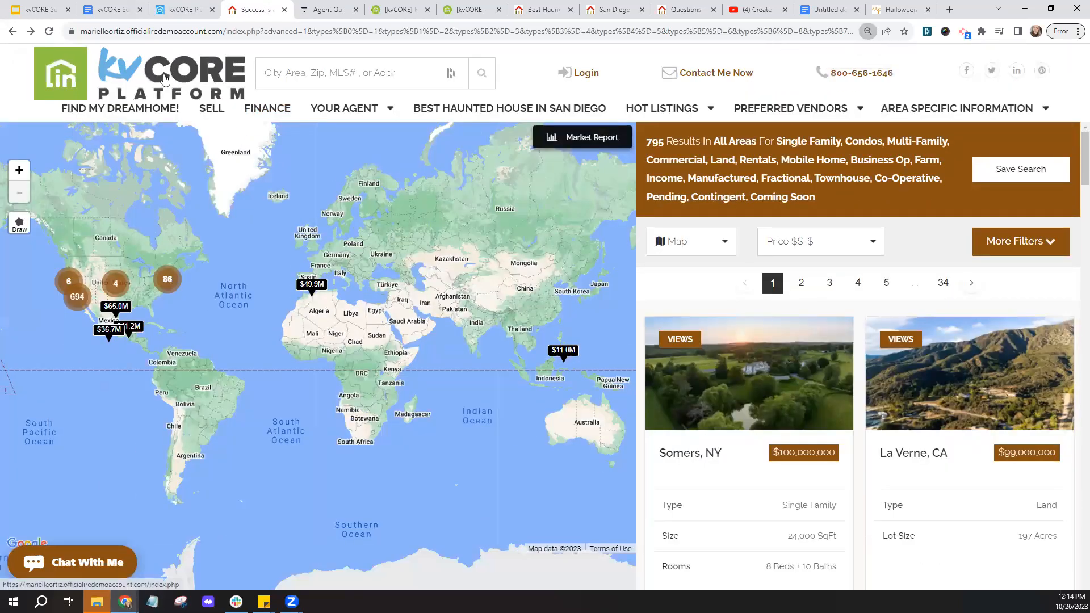
pyautogui.click(164, 78)
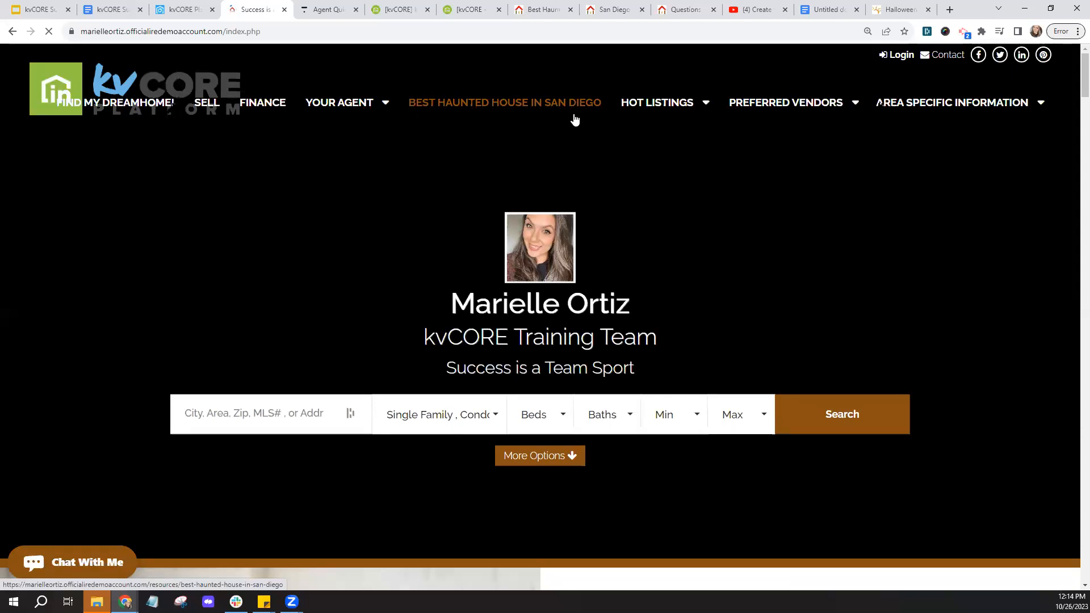
# - Open the Best Haunted House in San Diego nav link and sign-up page, then show kvCORE's Lead Engine tools
pyautogui.click(497, 113)
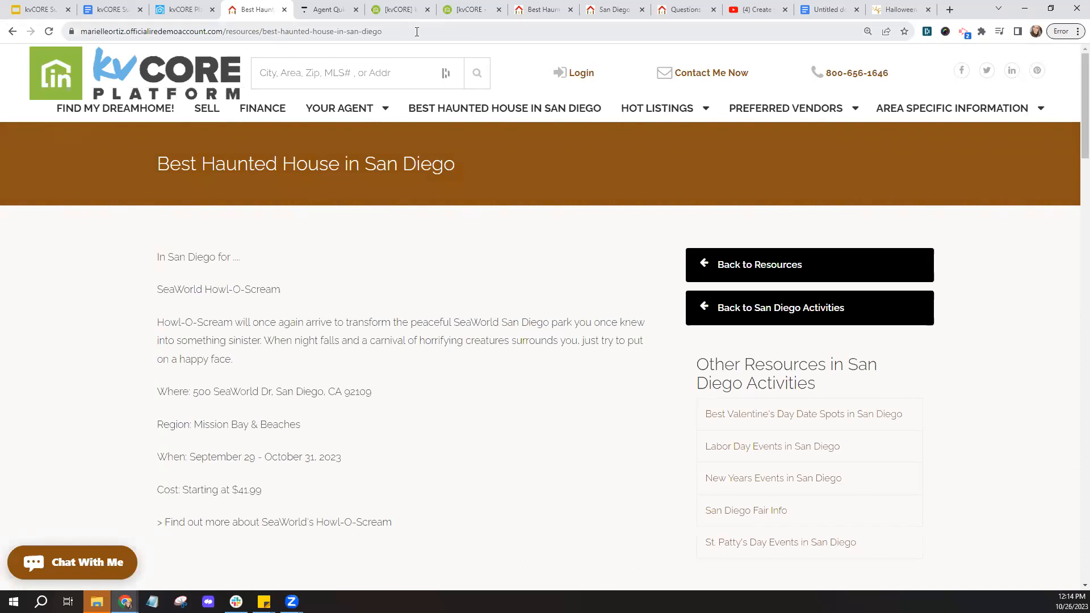
pyautogui.click(553, 11)
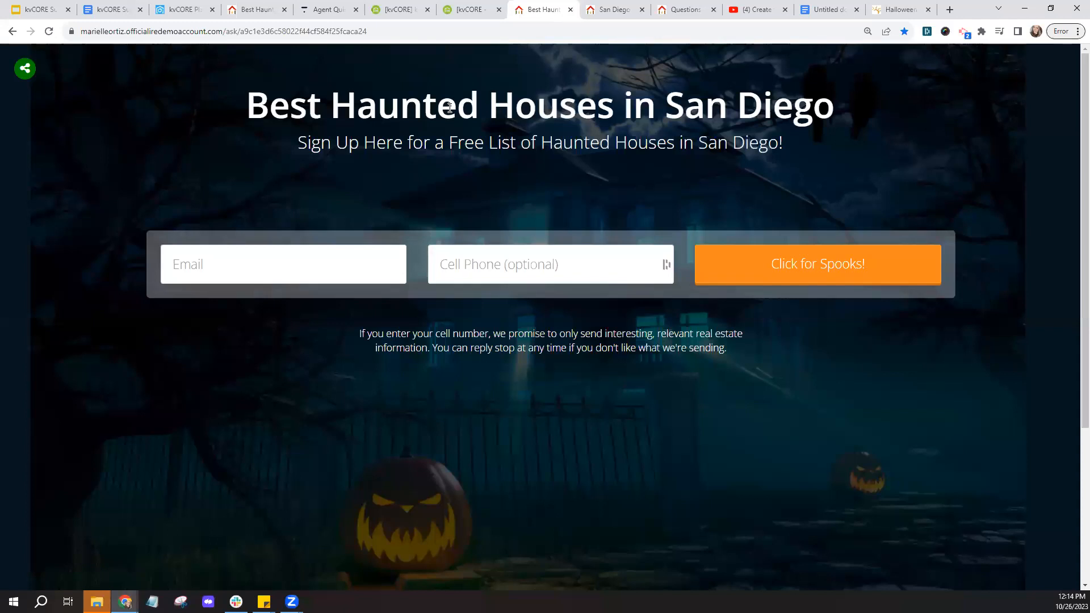
pyautogui.click(259, 10)
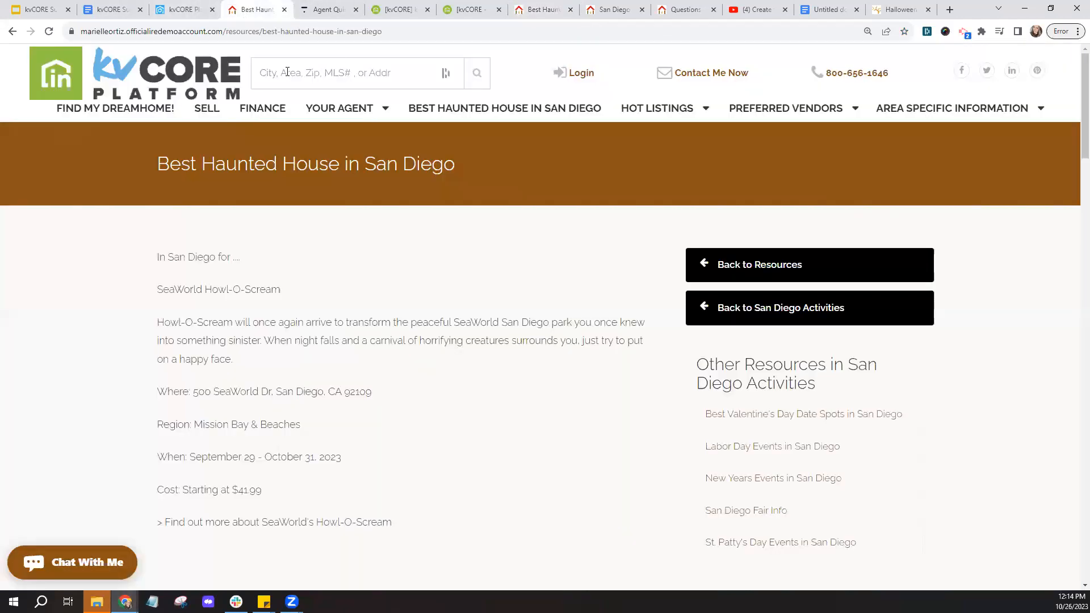
pyautogui.click(188, 9)
pyautogui.moveTo(108, 285)
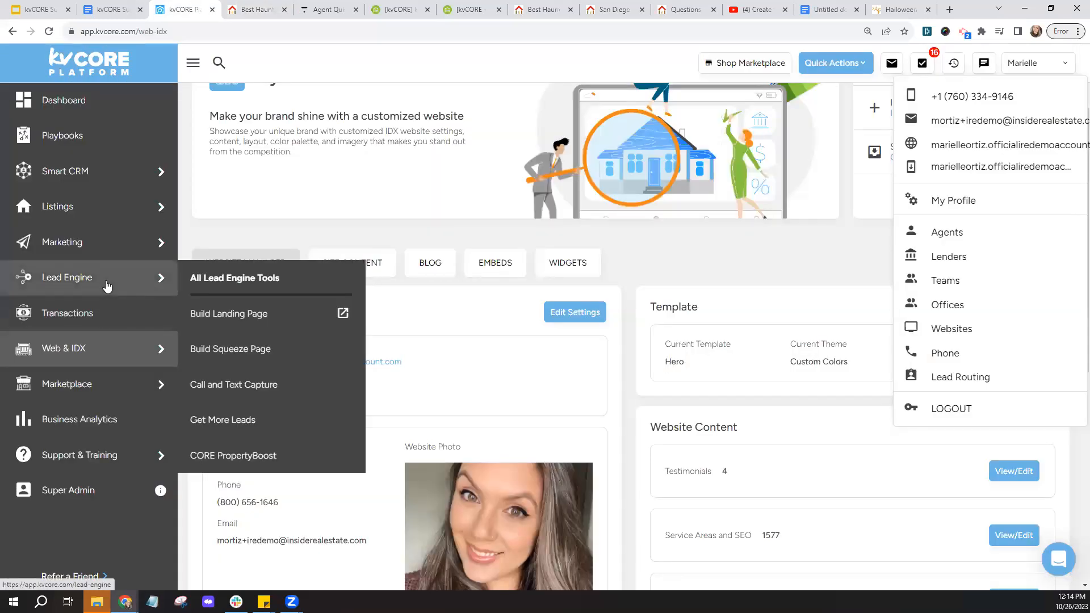
pyautogui.click(230, 314)
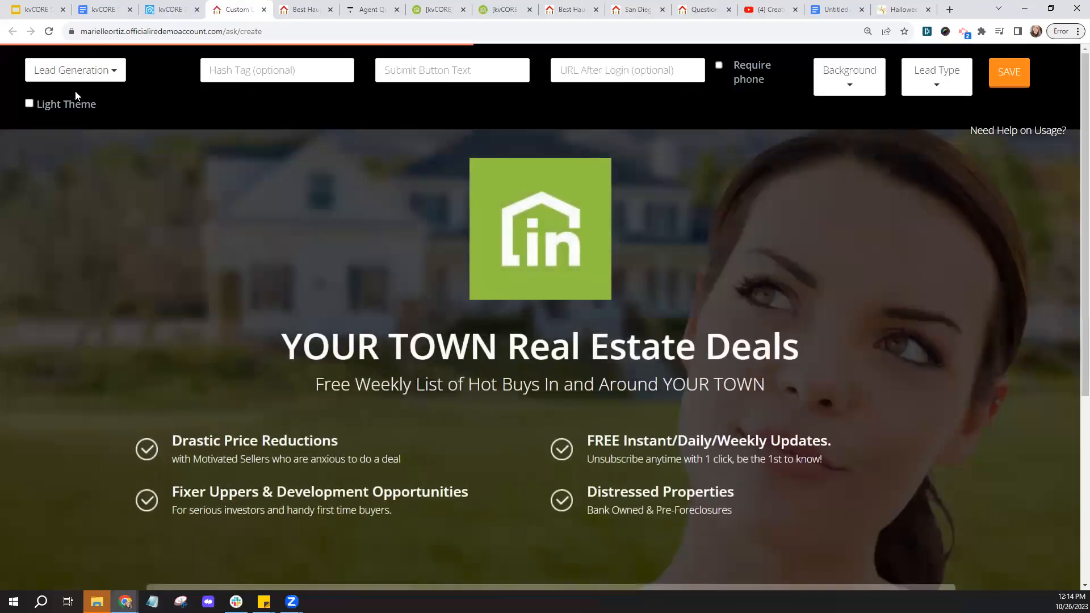
pyautogui.press('ctrl')
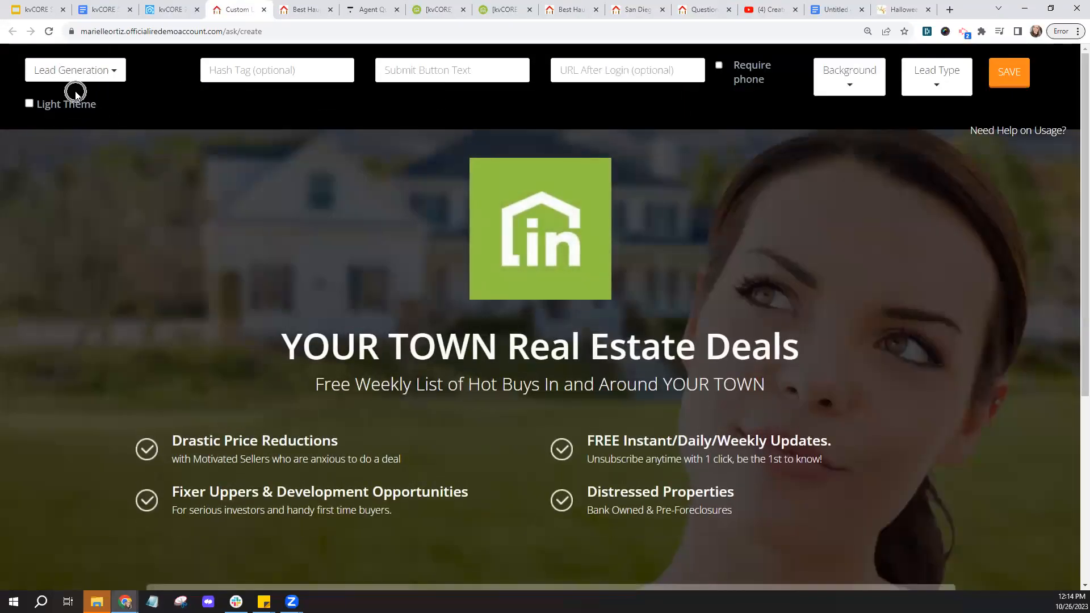
pyautogui.press('ctrl')
pyautogui.click(303, 16)
pyautogui.click(407, 31)
pyautogui.rightClick(341, 35)
pyautogui.click(368, 108)
pyautogui.click(238, 10)
pyautogui.rightClick(568, 69)
pyautogui.click(590, 142)
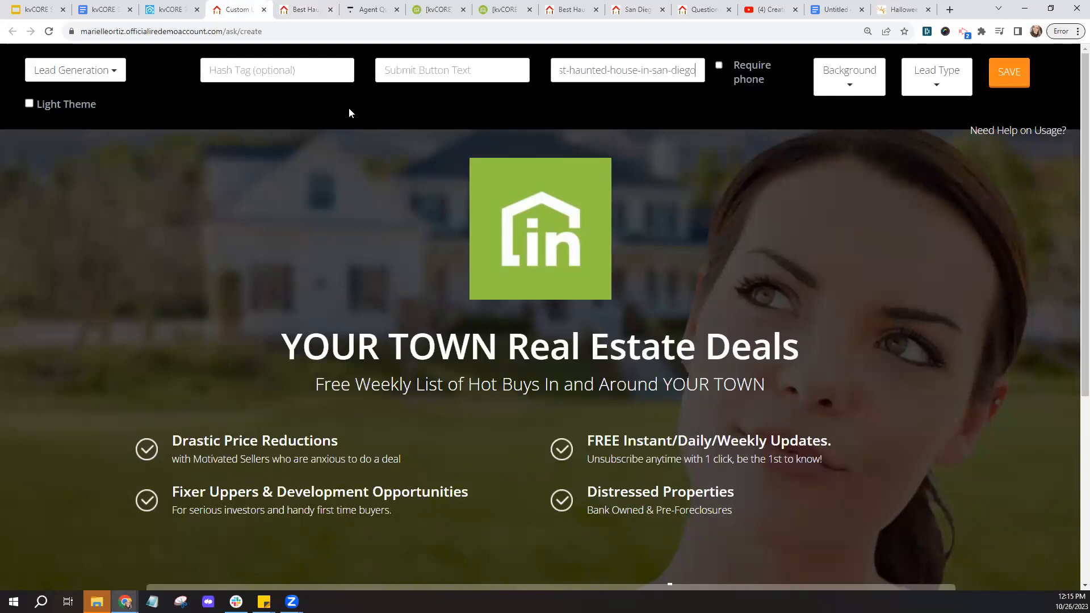
pyautogui.click(264, 10)
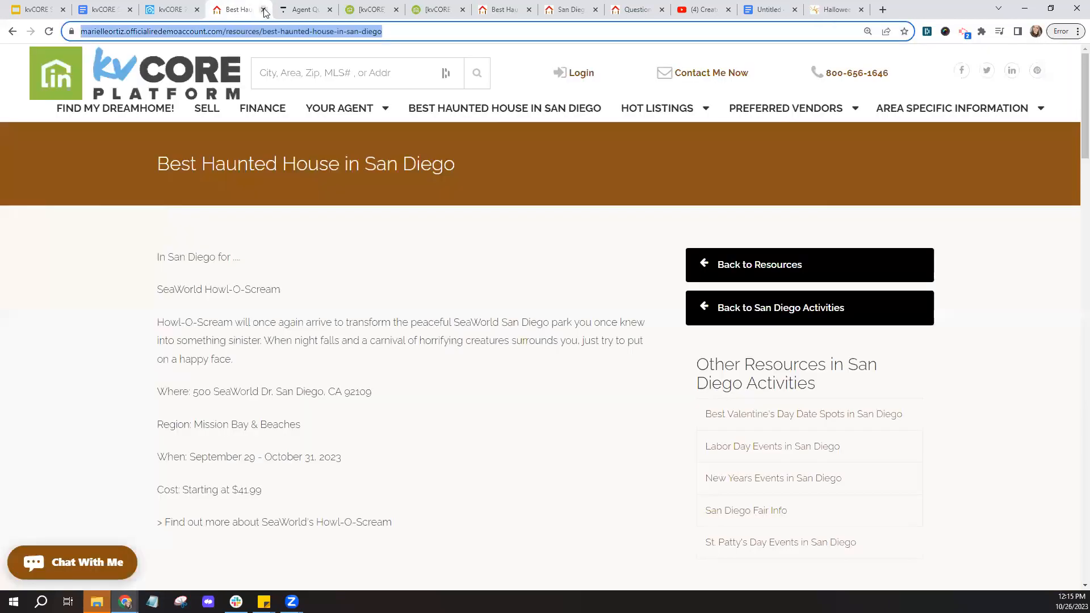
pyautogui.click(168, 10)
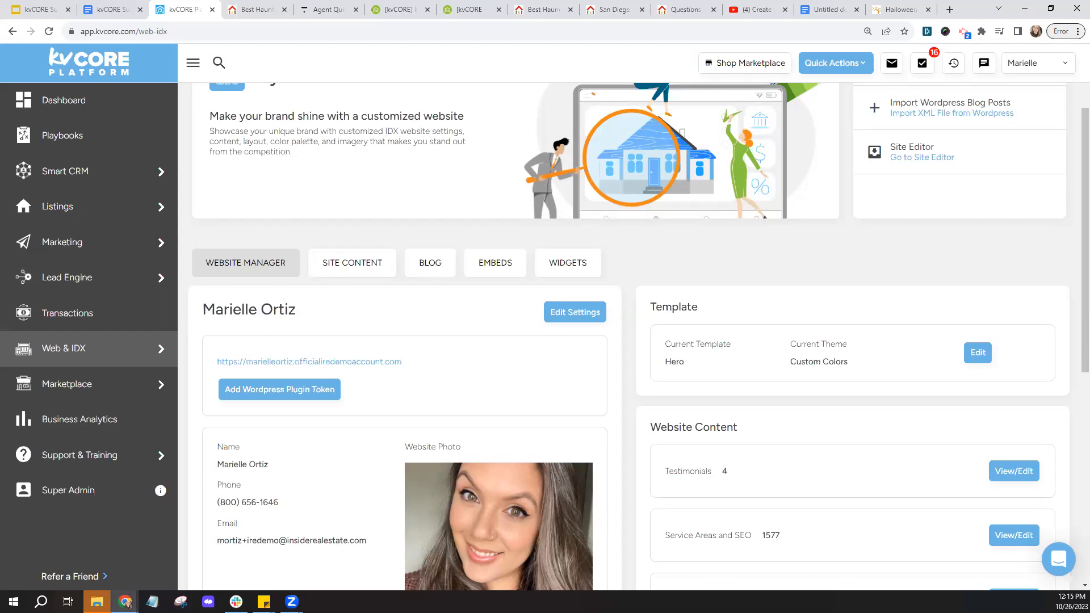
# - Add a '10/26/23 Recording:' line below the Today's Recording link in the Spooky Special Guide, then return to kvCORE
pyautogui.click(126, 11)
pyautogui.scroll(-6, 608, 403)
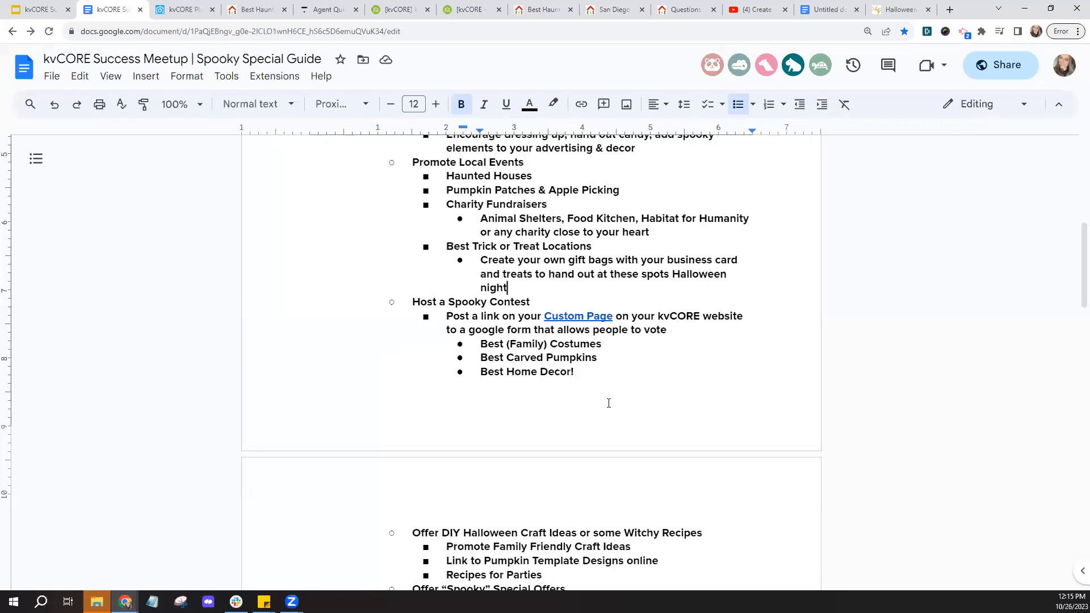
pyautogui.scroll(-12, 608, 403)
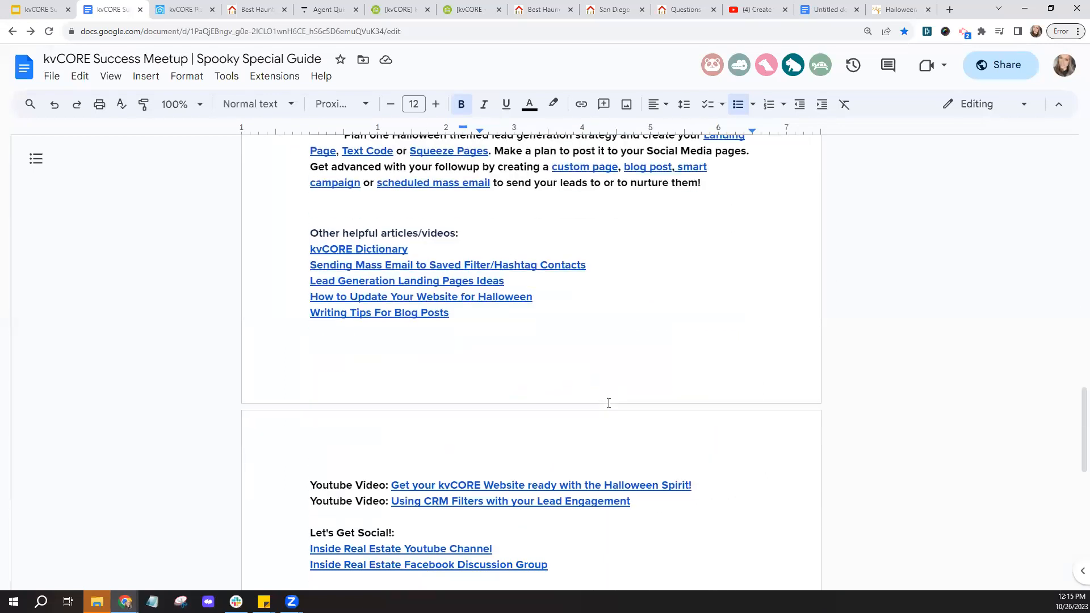
pyautogui.scroll(-2, 608, 403)
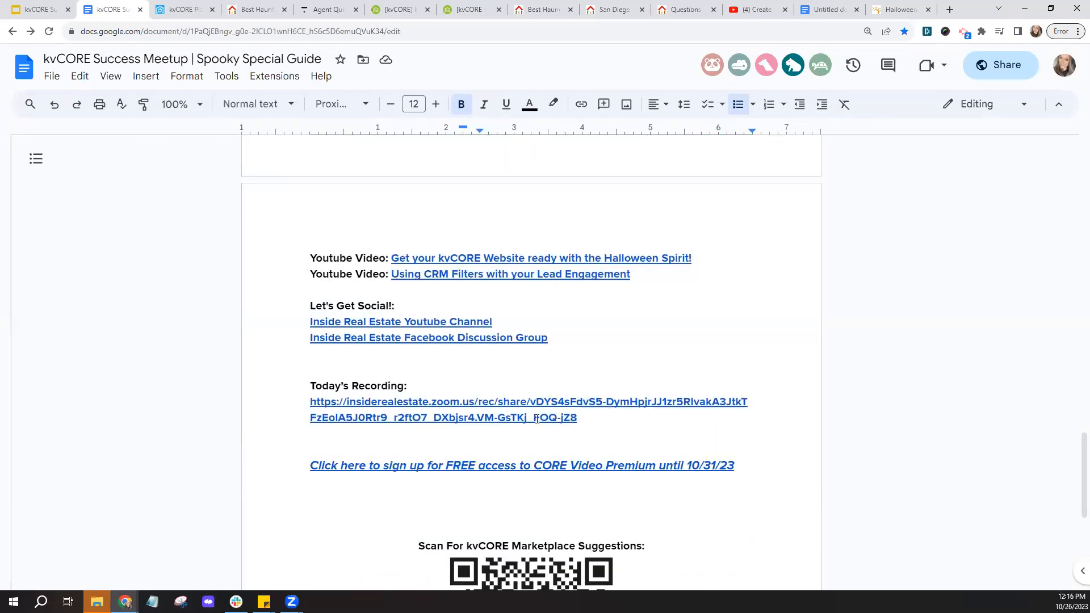
pyautogui.click(614, 421)
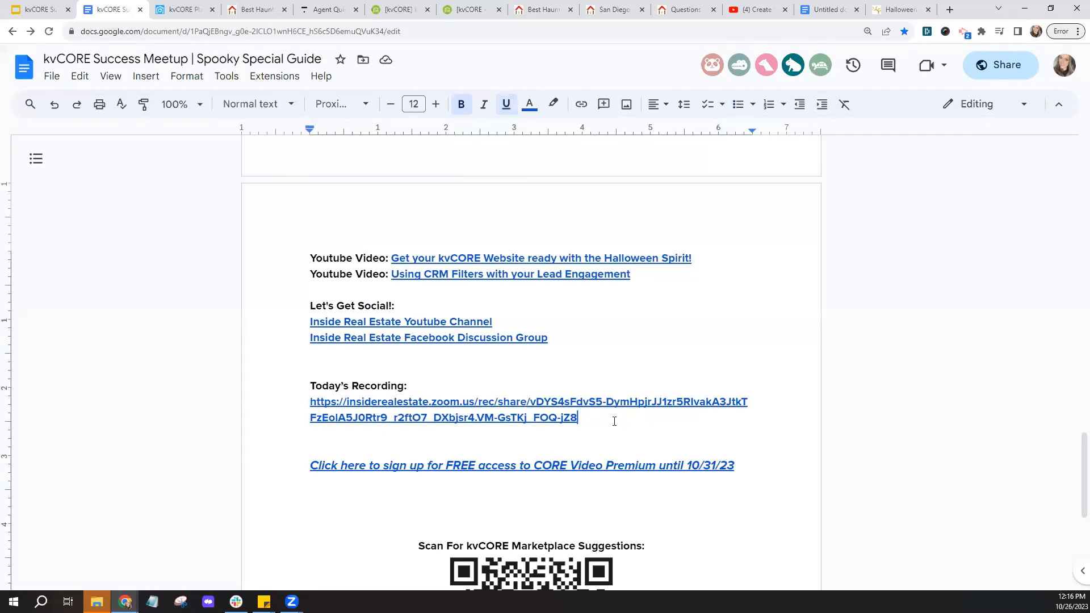
pyautogui.press('Return')
pyautogui.press('Return')
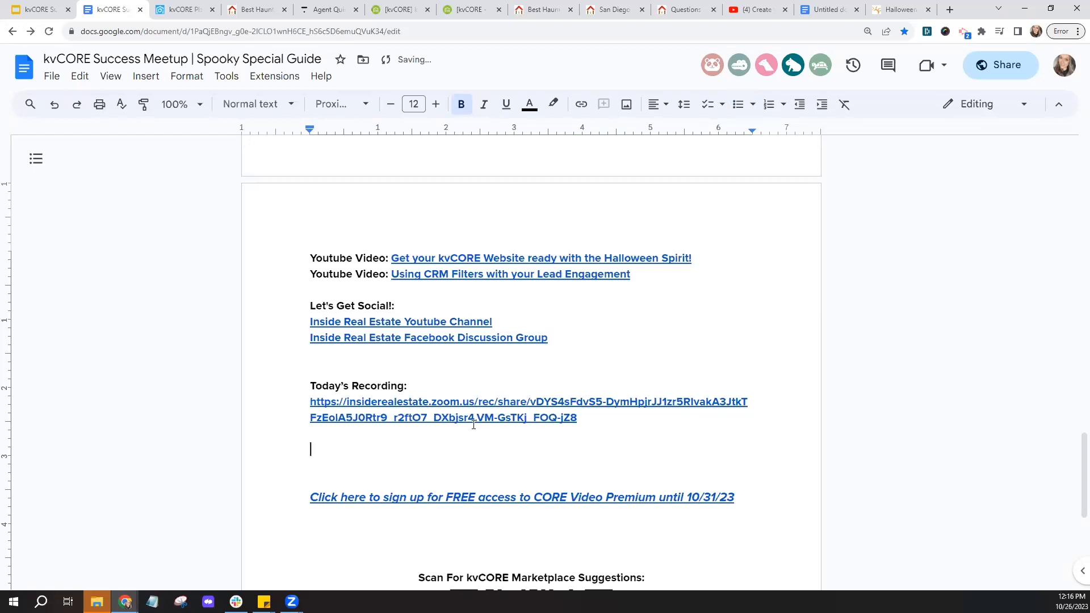
pyautogui.write('10/26/23:Recording:')
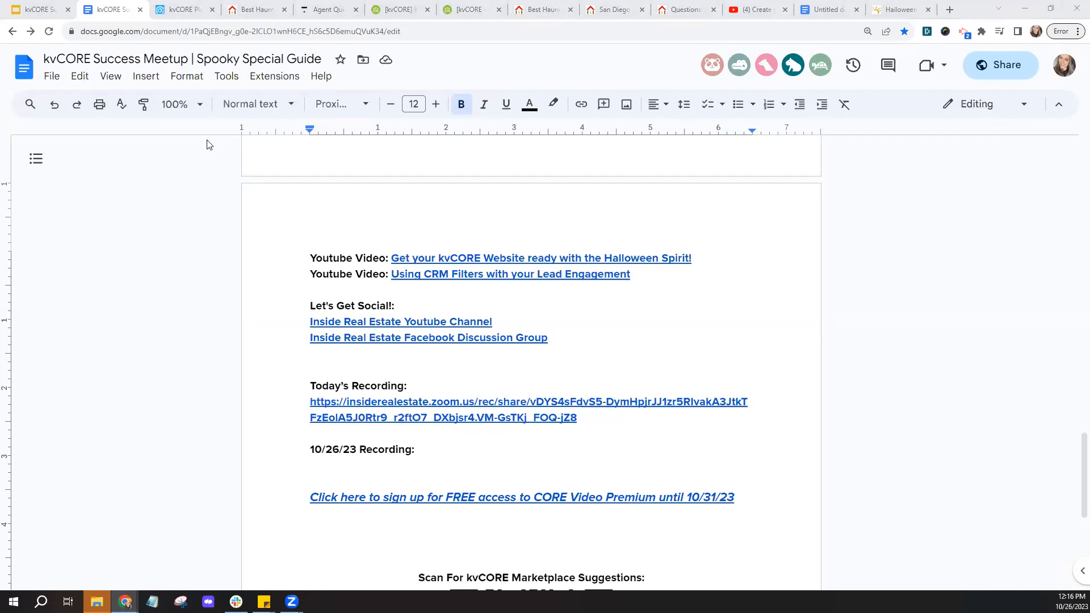
pyautogui.click(176, 10)
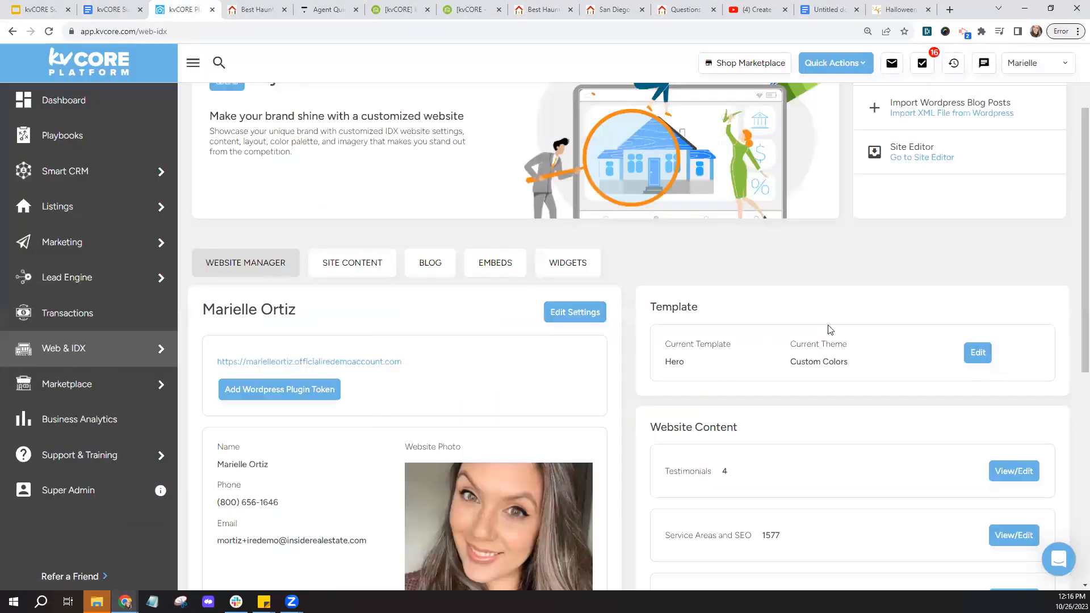
# - Open the agent site editor in a new tab, close it, and view the Best Haunted Houses landing page
pyautogui.scroll(2, 857, 327)
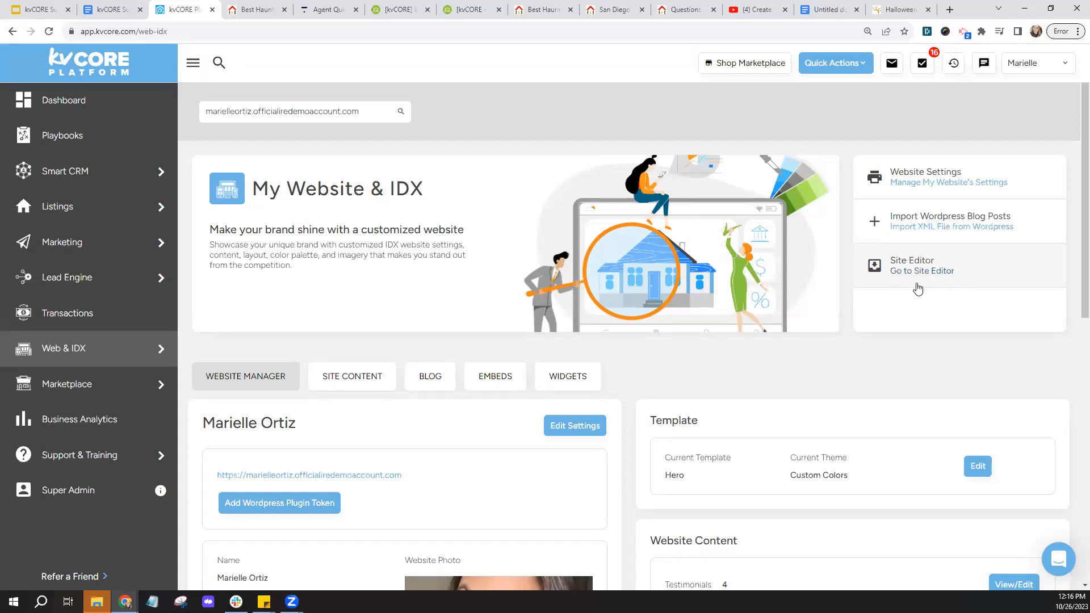
pyautogui.click(926, 277)
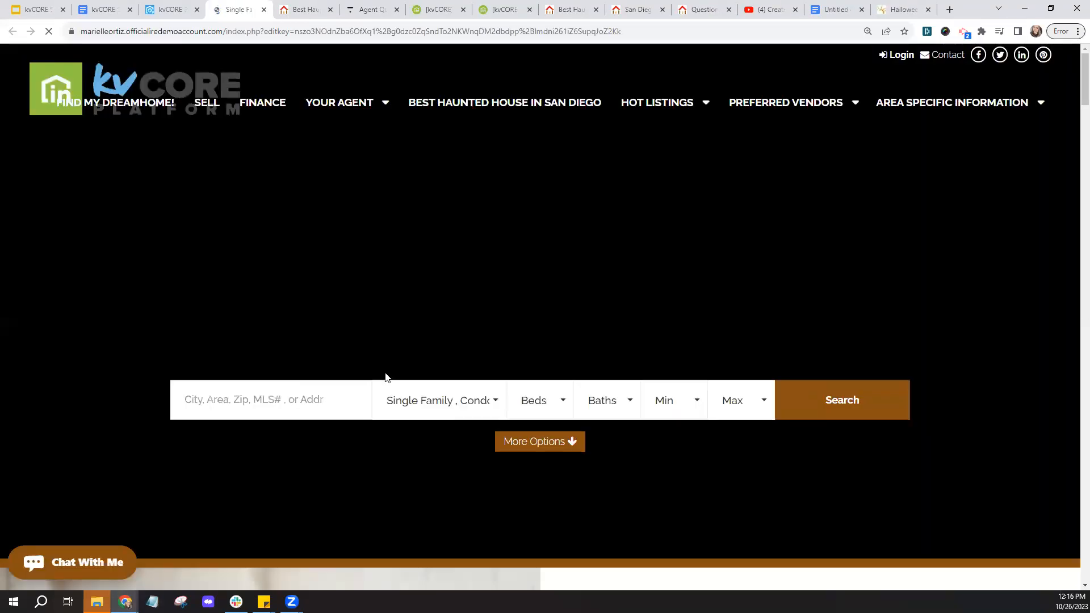
pyautogui.scroll(-6, 386, 377)
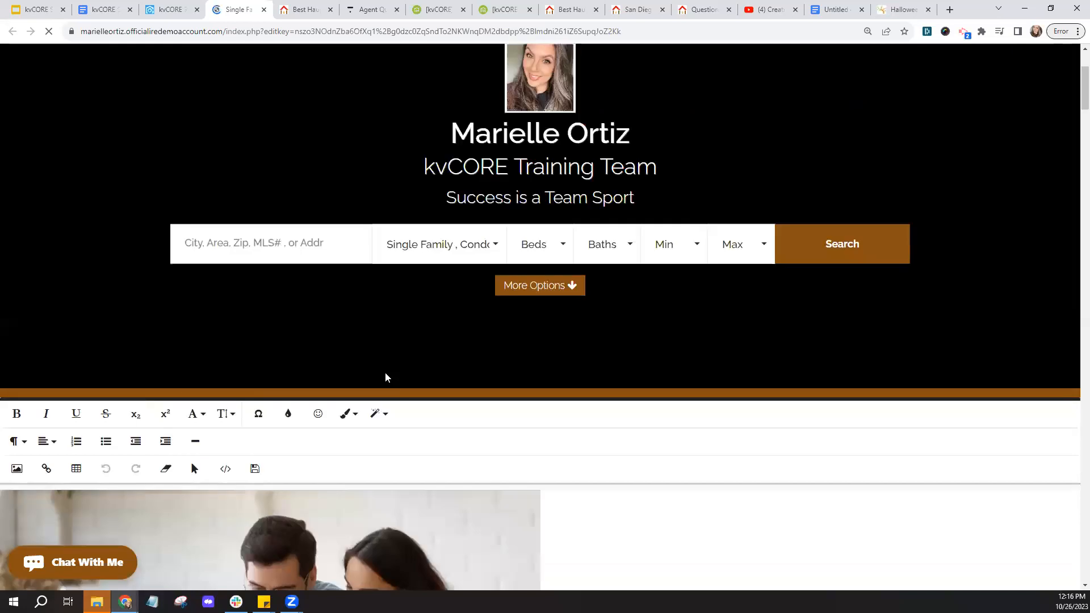
pyautogui.scroll(-1, 386, 377)
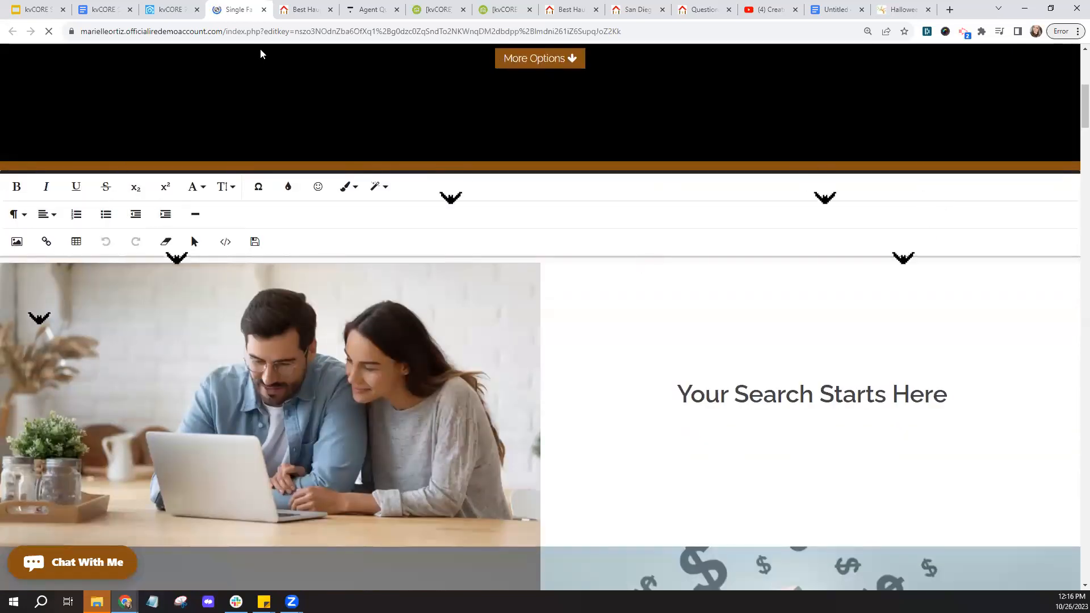
pyautogui.click(262, 10)
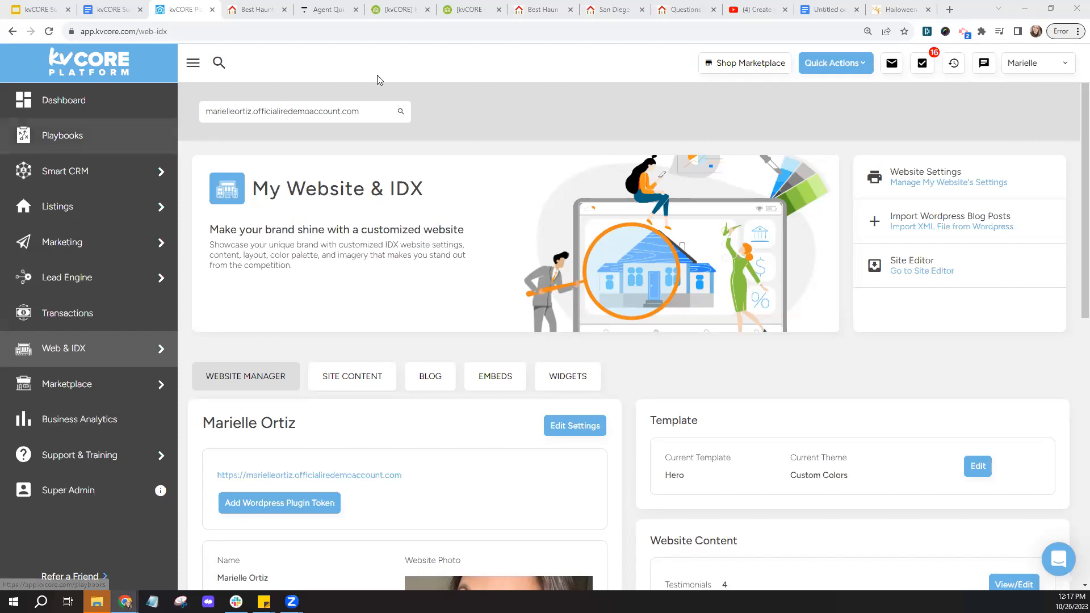
pyautogui.click(536, 9)
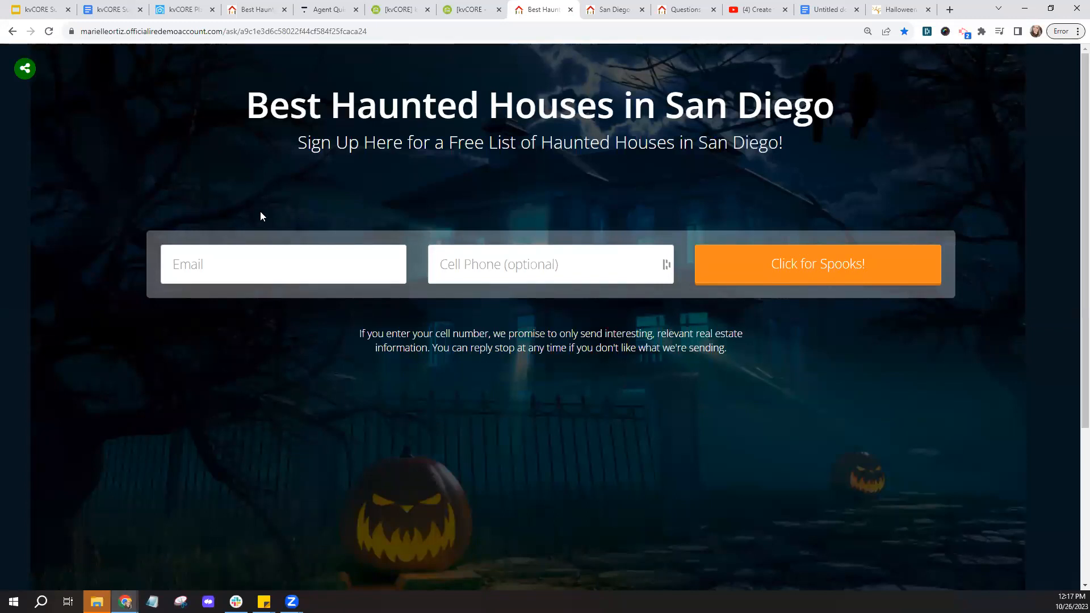
# - Start a new landing page via Lead Engine's Build Landing Page
pyautogui.click(185, 9)
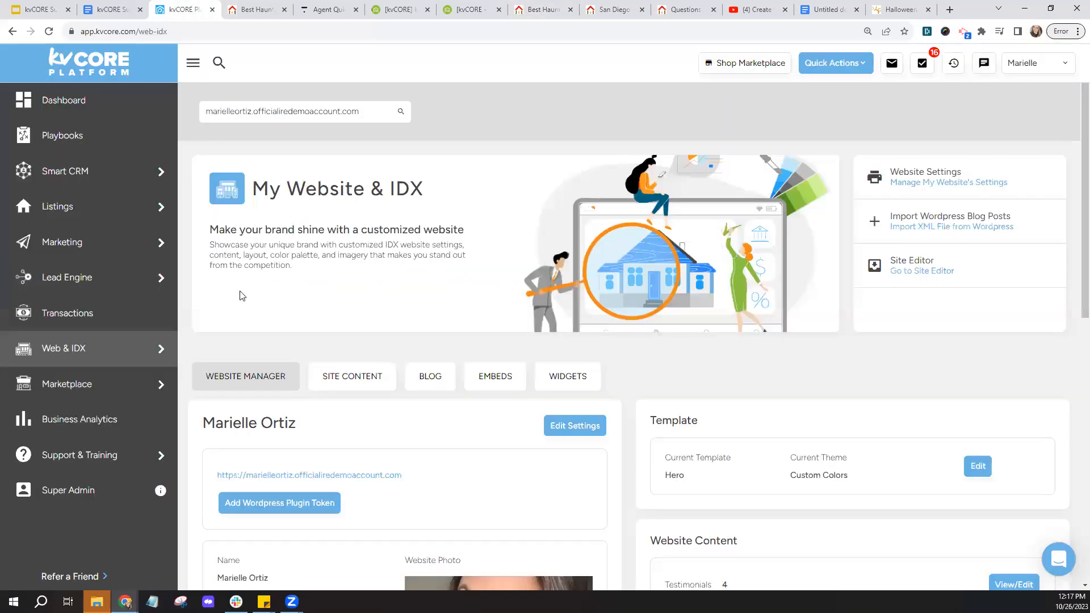
pyautogui.moveTo(117, 273)
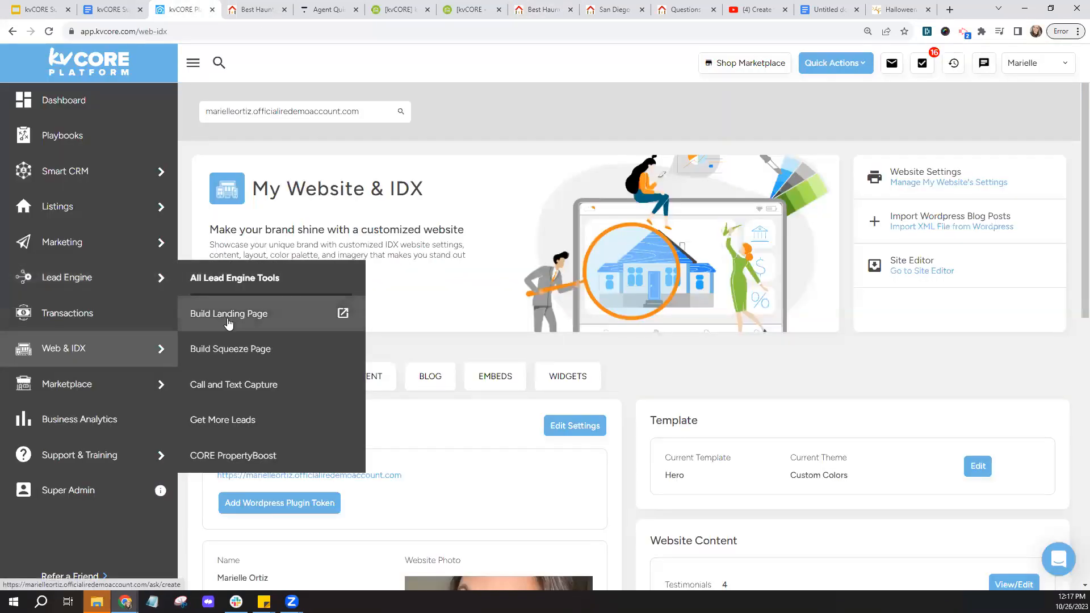
pyautogui.click(253, 324)
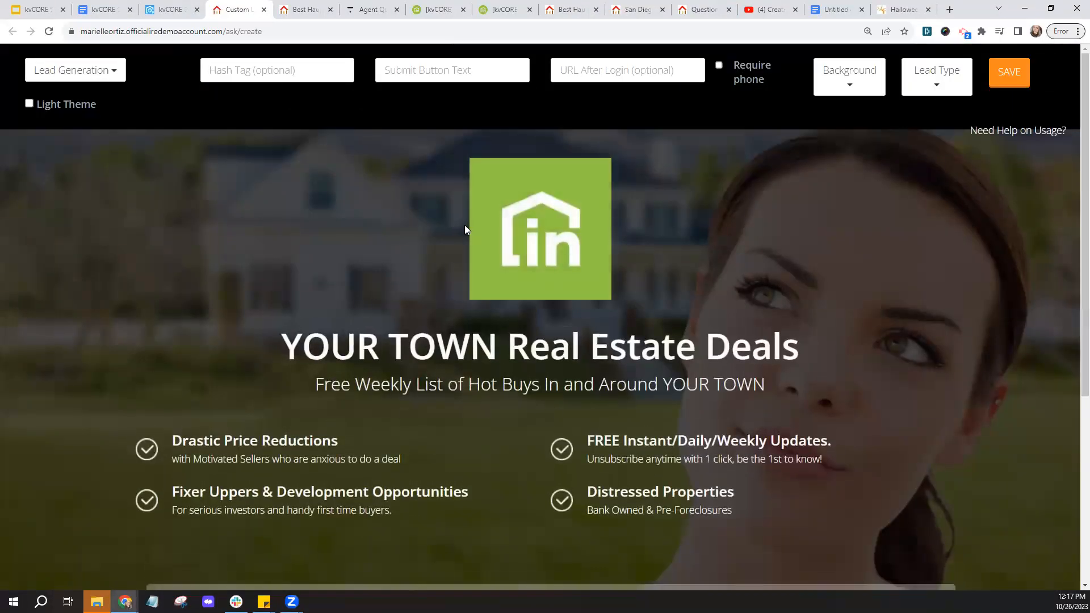
# - Compare the new builder with the Best Haunted House in San Diego pages, then show the background options
pyautogui.click(569, 10)
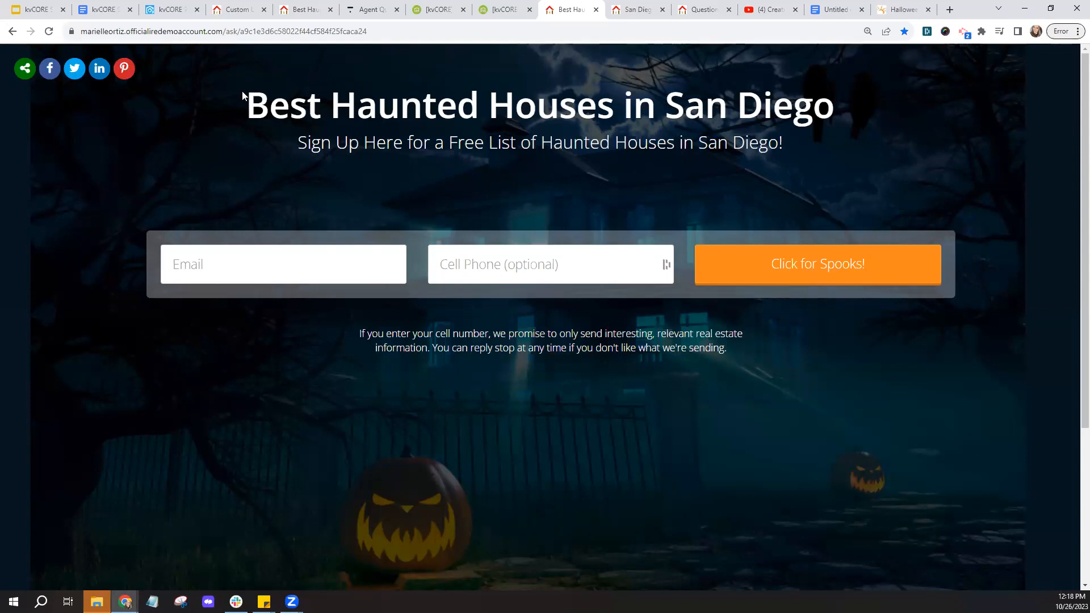
pyautogui.click(225, 6)
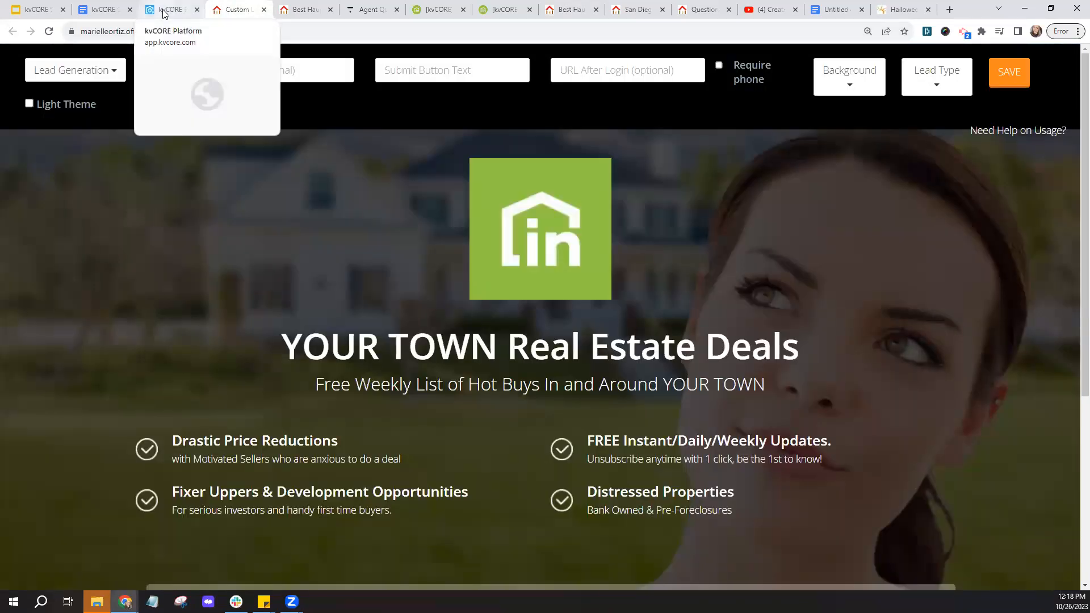
pyautogui.click(305, 9)
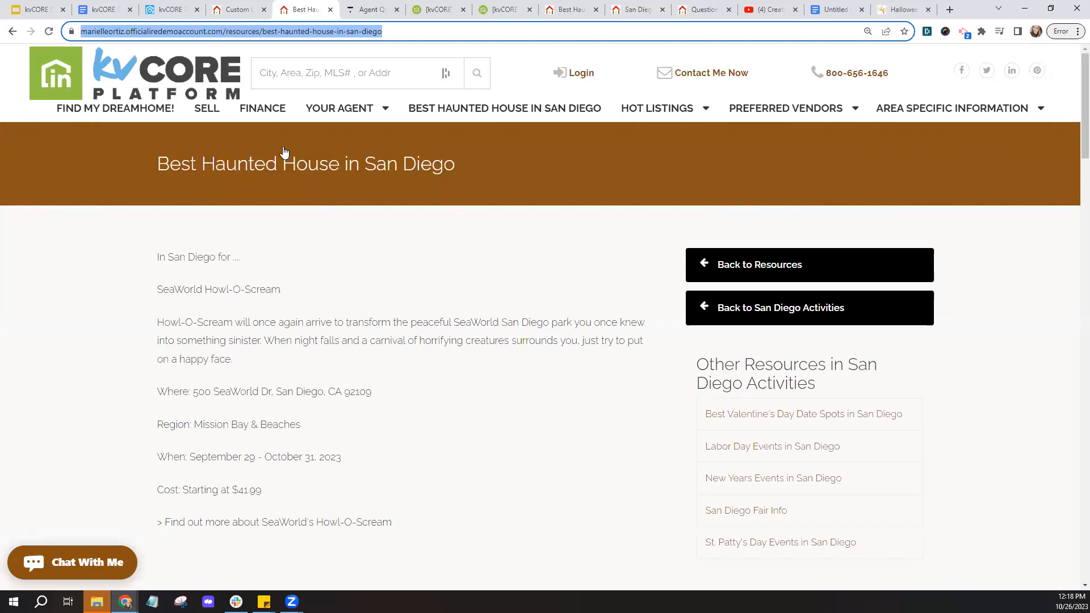
pyautogui.moveTo(290, 229)
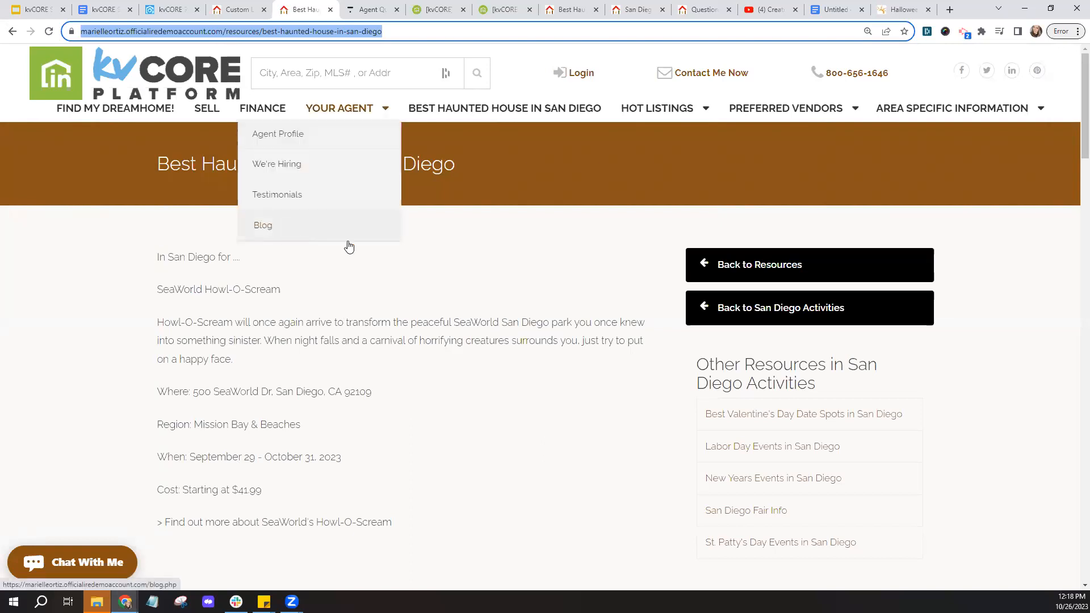
pyautogui.click(166, 7)
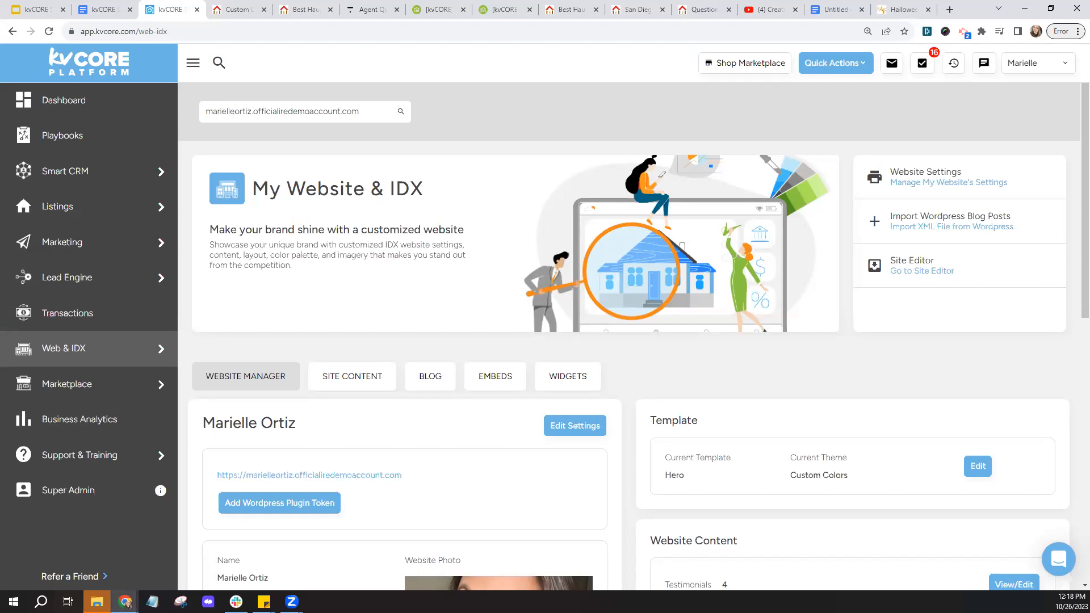
pyautogui.click(297, 8)
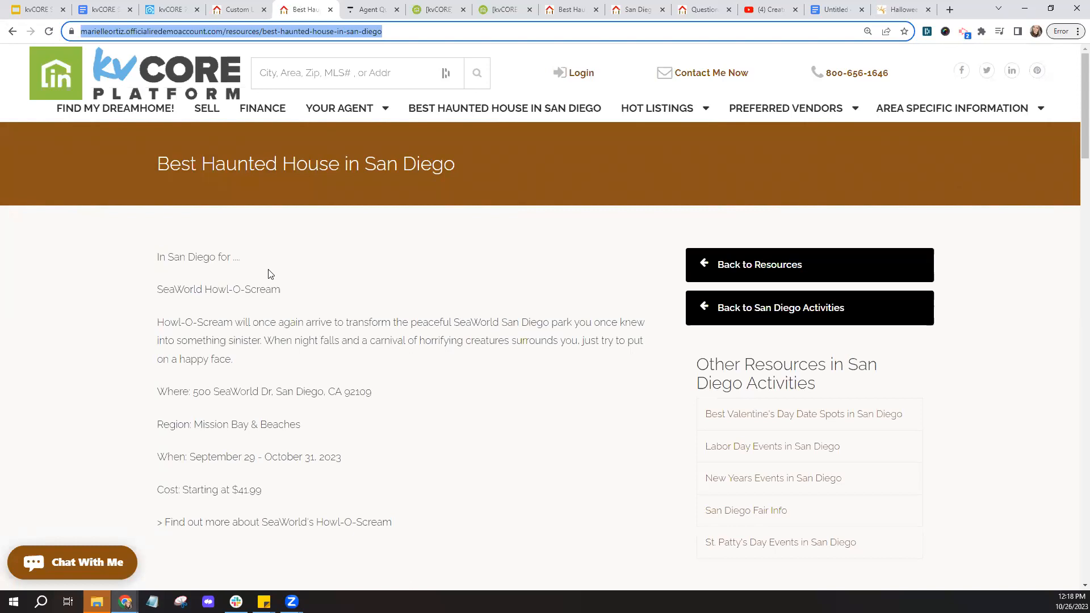
pyautogui.click(237, 9)
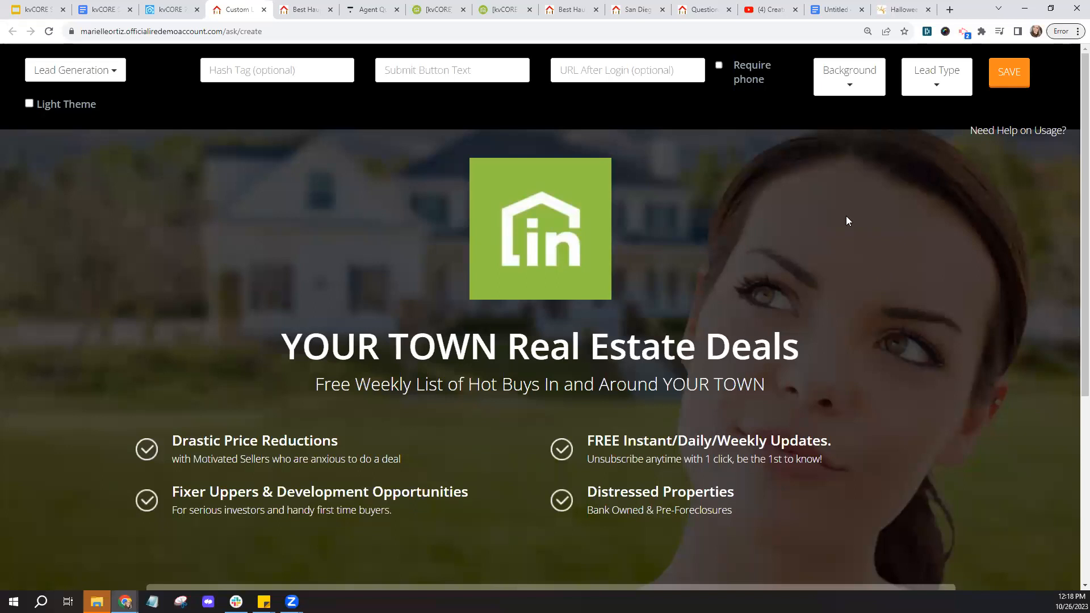
pyautogui.click(846, 75)
# - Scroll through the landing page background choices, then return to the main kvCORE page
pyautogui.scroll(-2, 872, 292)
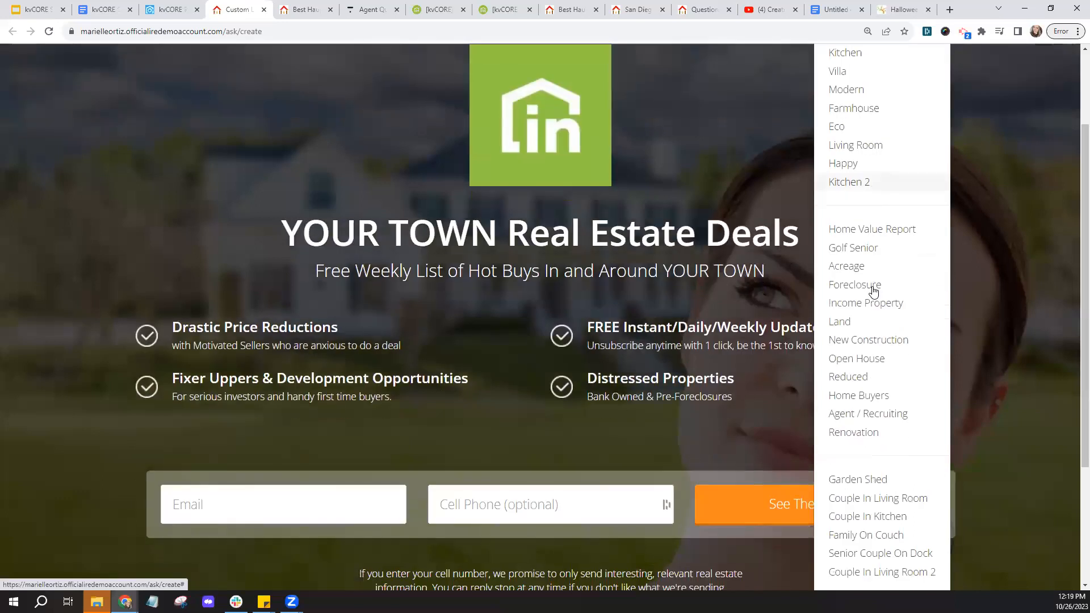
pyautogui.scroll(-2, 875, 287)
pyautogui.scroll(-1, 873, 340)
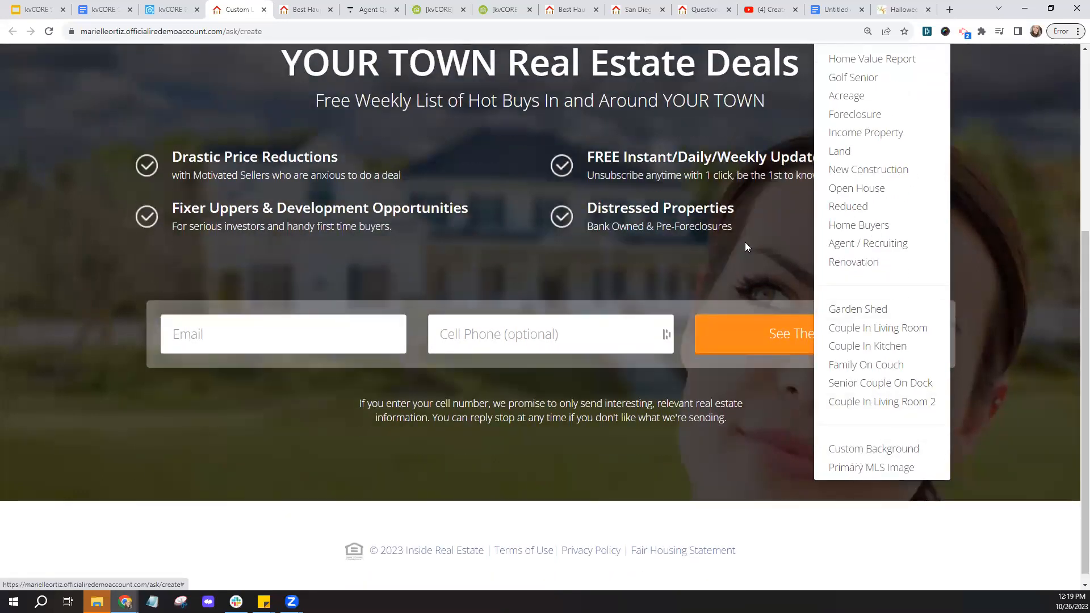
pyautogui.scroll(5, 745, 242)
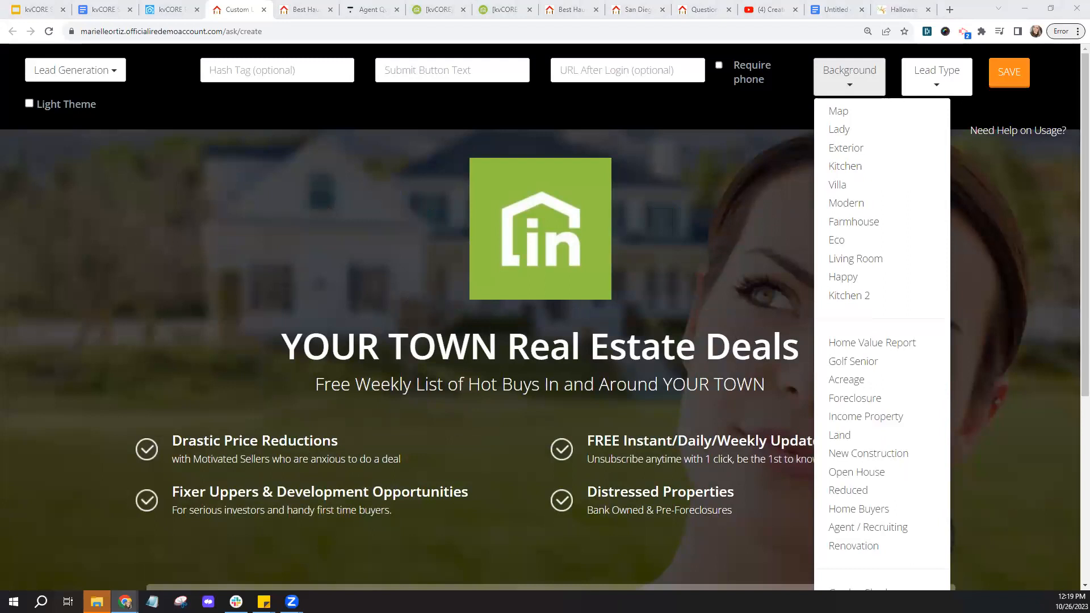
pyautogui.click(165, 8)
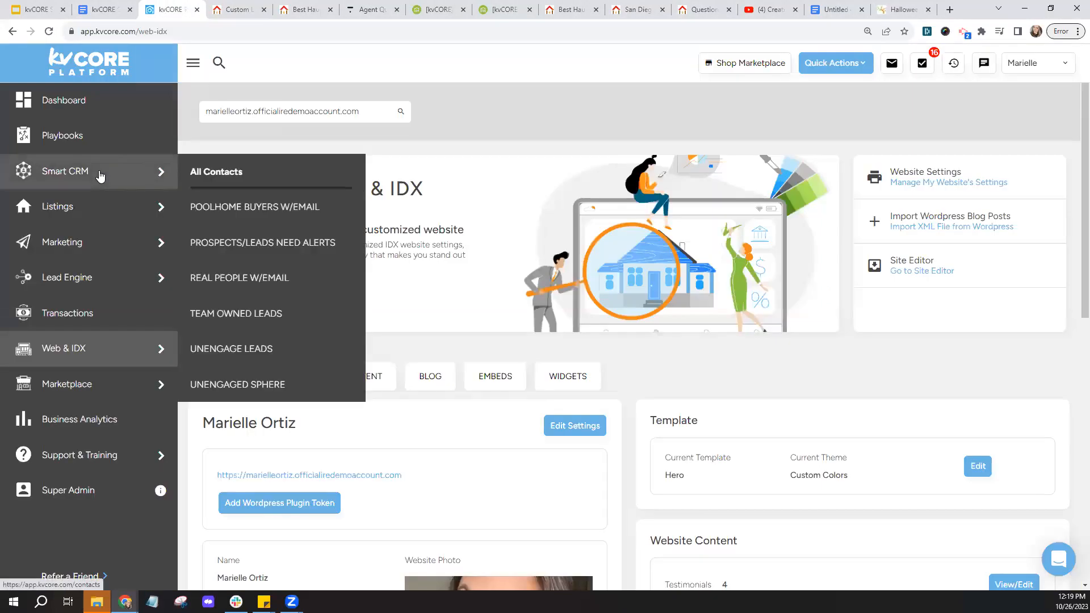
# - Open the first Smart CRM contact and review their profile details, then their timeline
pyautogui.click(101, 177)
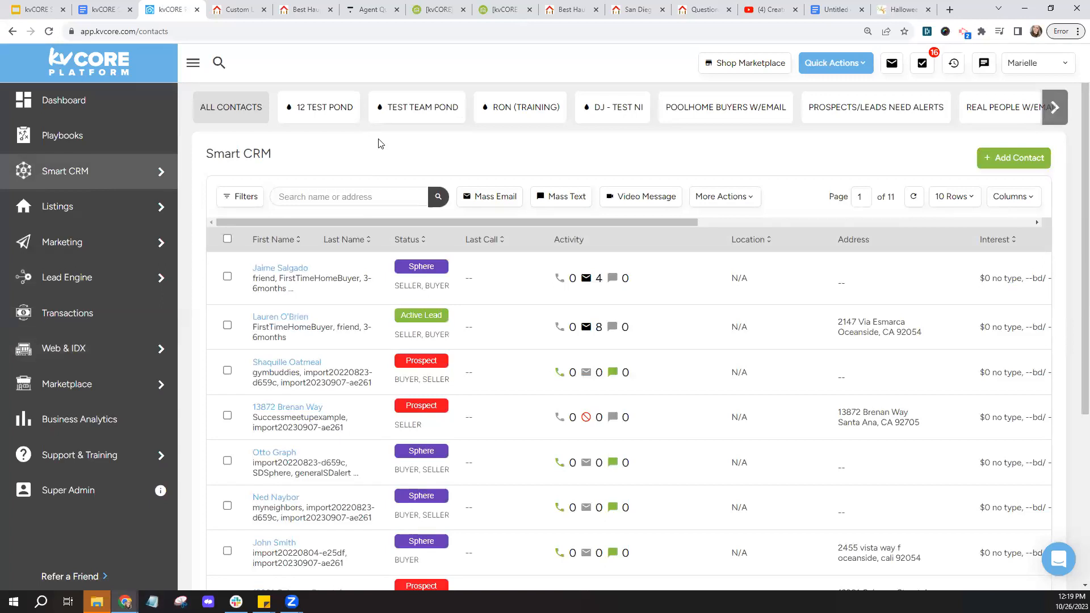
pyautogui.click(278, 273)
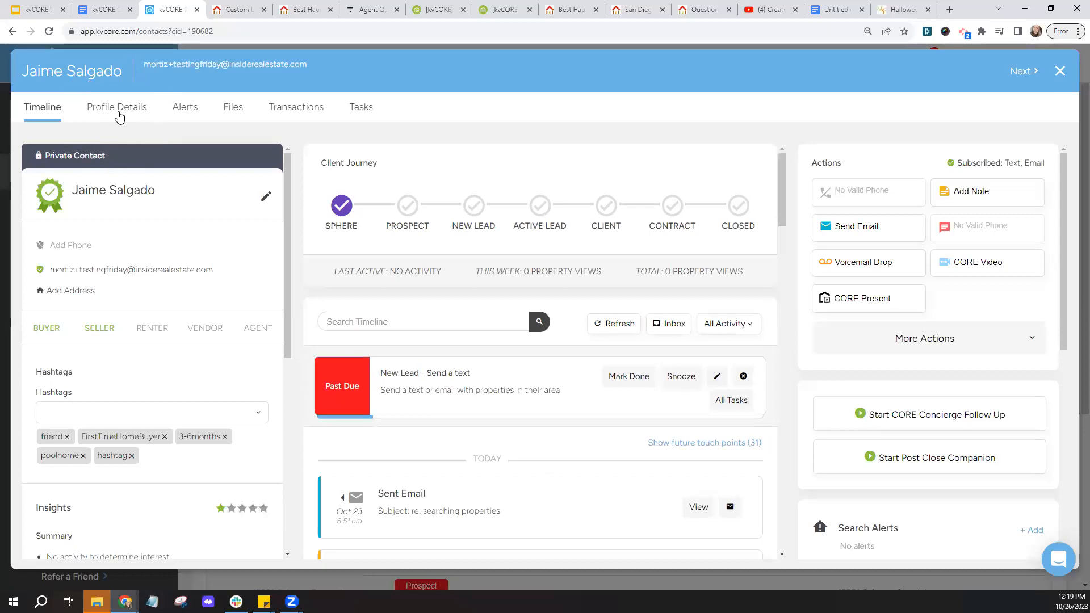
pyautogui.click(118, 111)
pyautogui.scroll(-6, 574, 298)
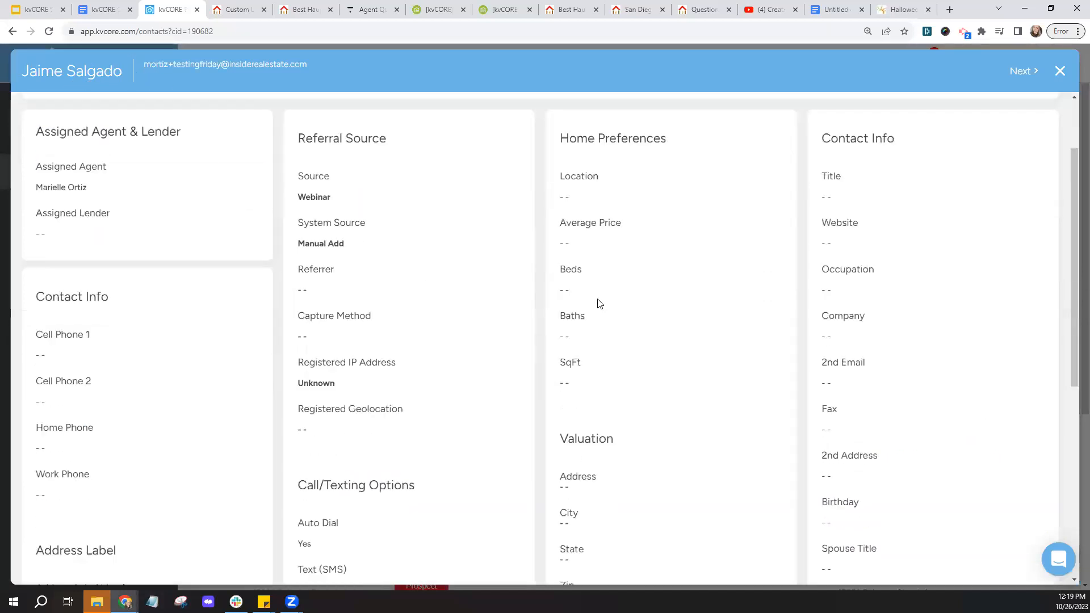
pyautogui.scroll(-1, 600, 304)
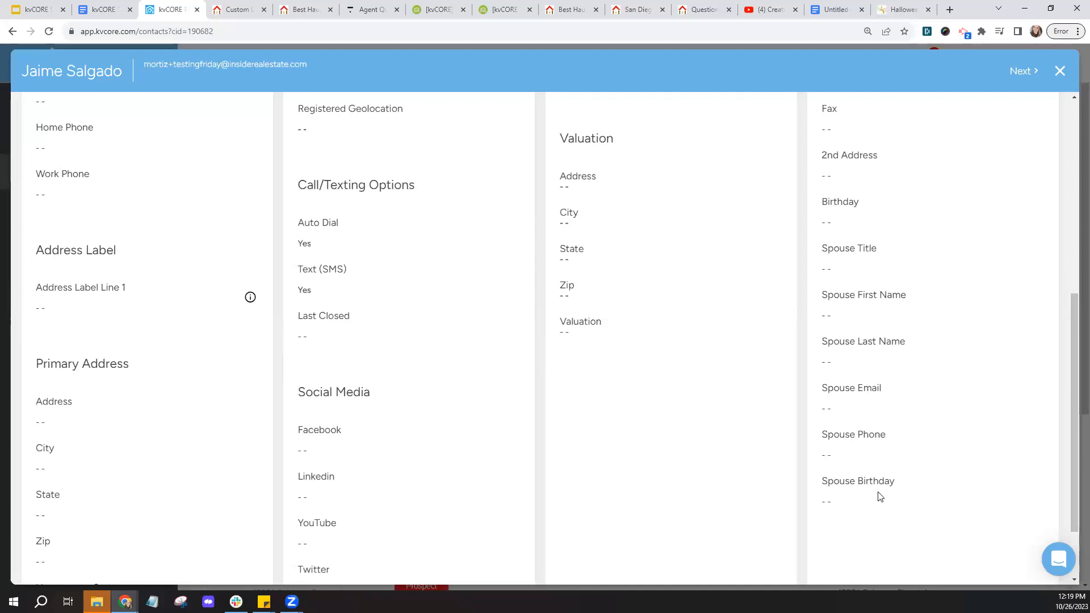
pyautogui.scroll(2, 417, 339)
pyautogui.scroll(5, 417, 339)
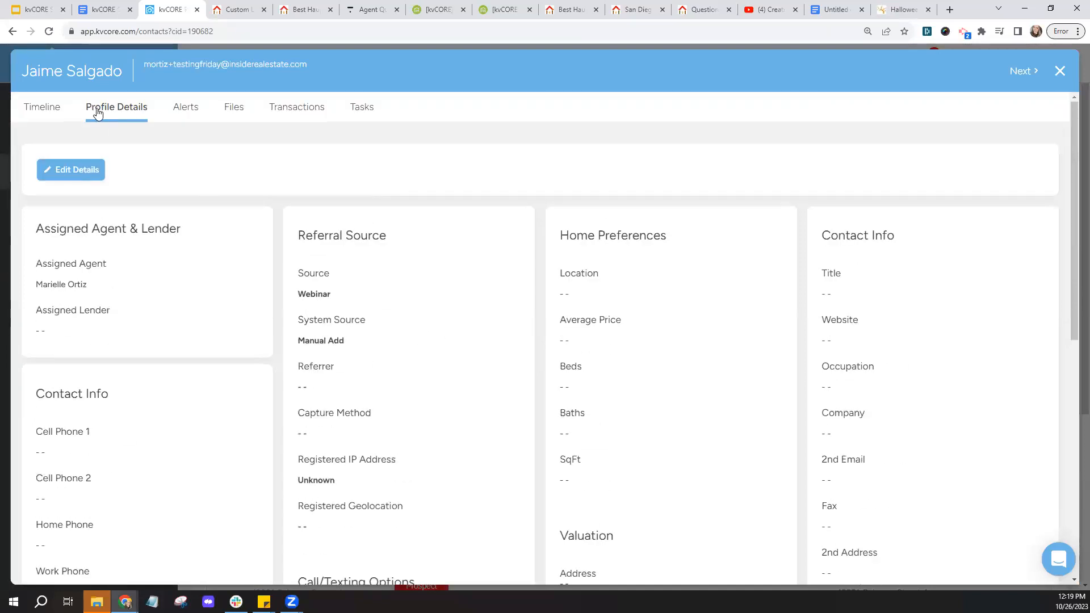
pyautogui.click(118, 113)
pyautogui.click(67, 114)
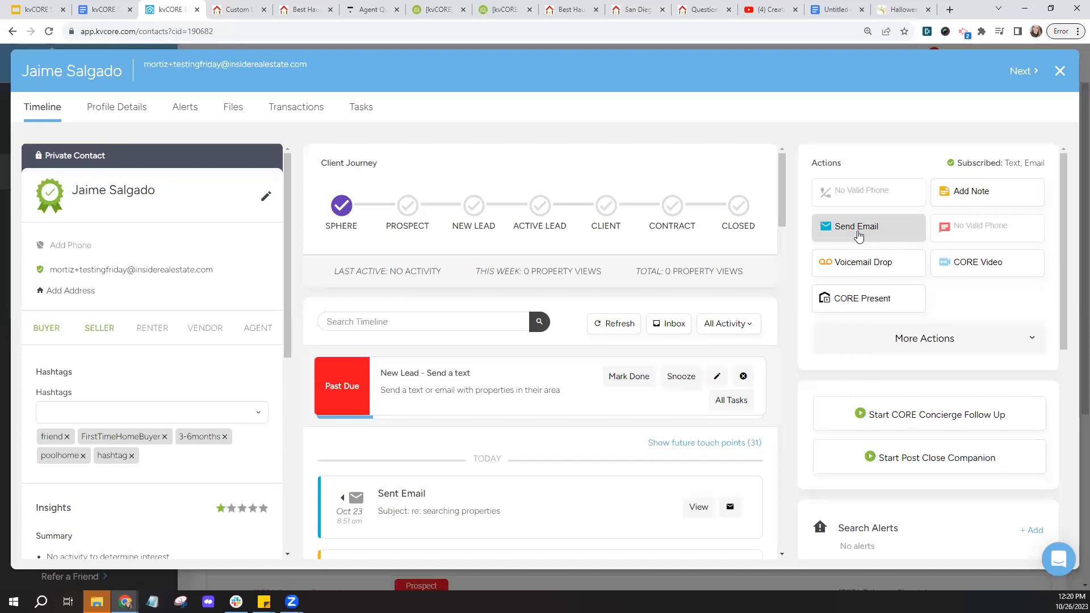
pyautogui.click(859, 235)
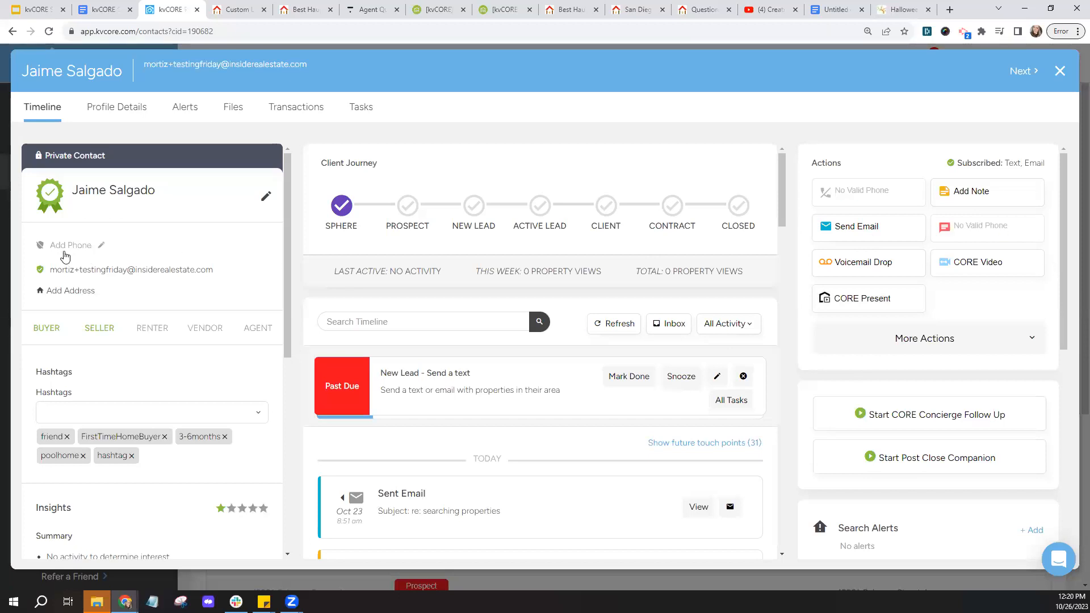
pyautogui.click(65, 256)
pyautogui.scroll(-1, 180, 244)
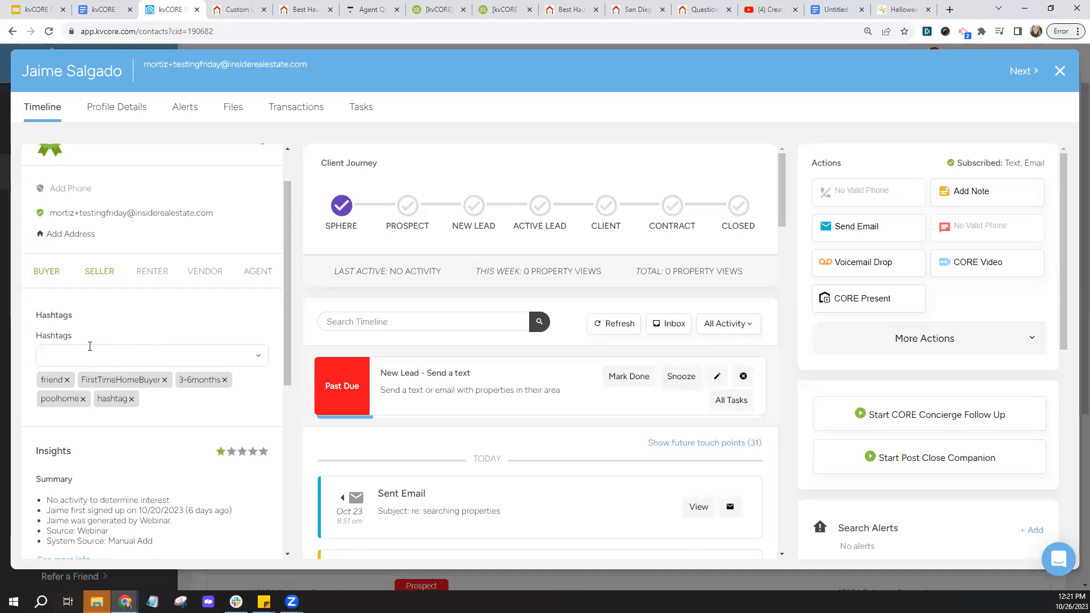
# - Add a note saying the contact's wife is also in the system under her own name
pyautogui.click(976, 196)
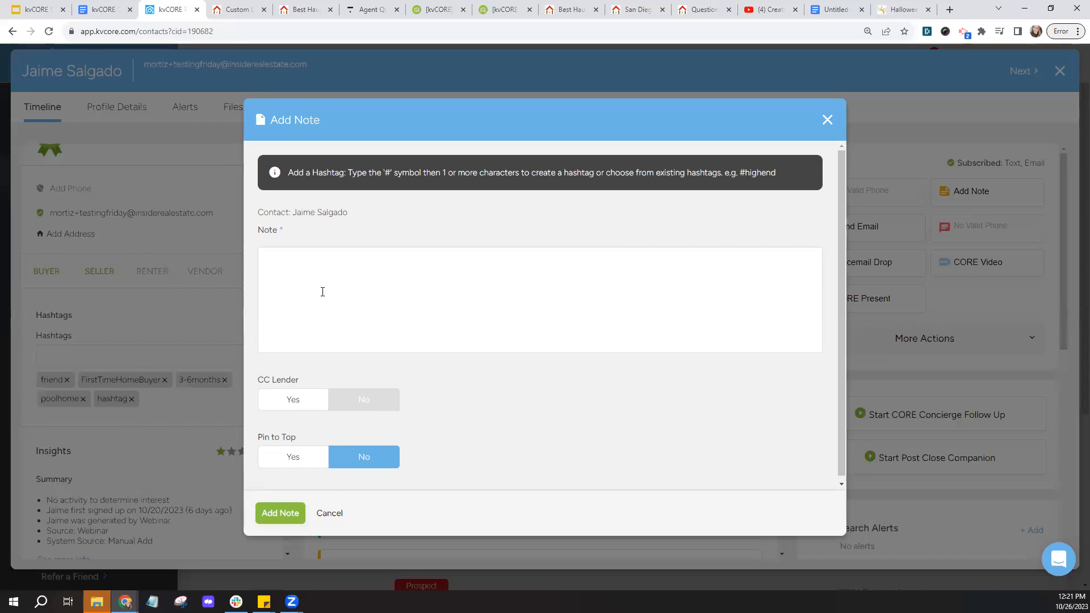
pyautogui.write('His wife in in the system a')
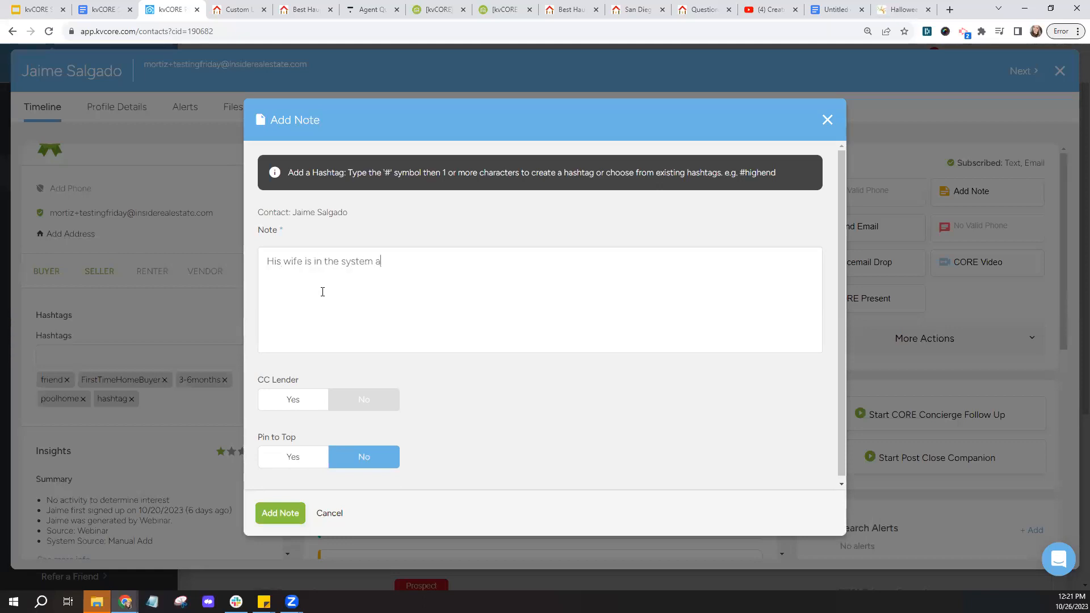
# - Pin the note to the top, save it, and close the contact record
pyautogui.click(307, 465)
pyautogui.click(279, 514)
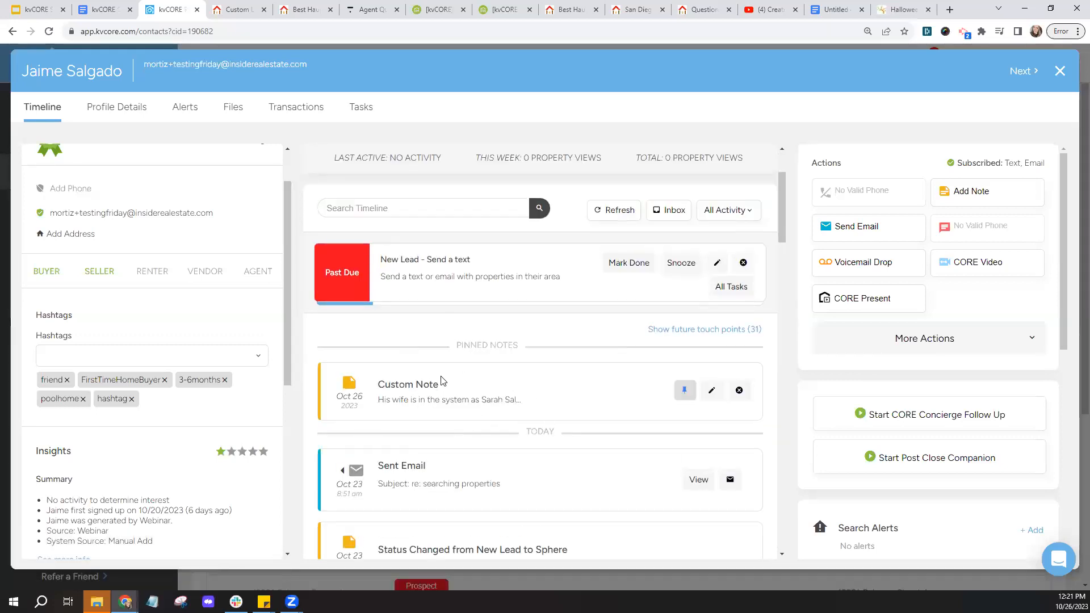
pyautogui.click(1062, 72)
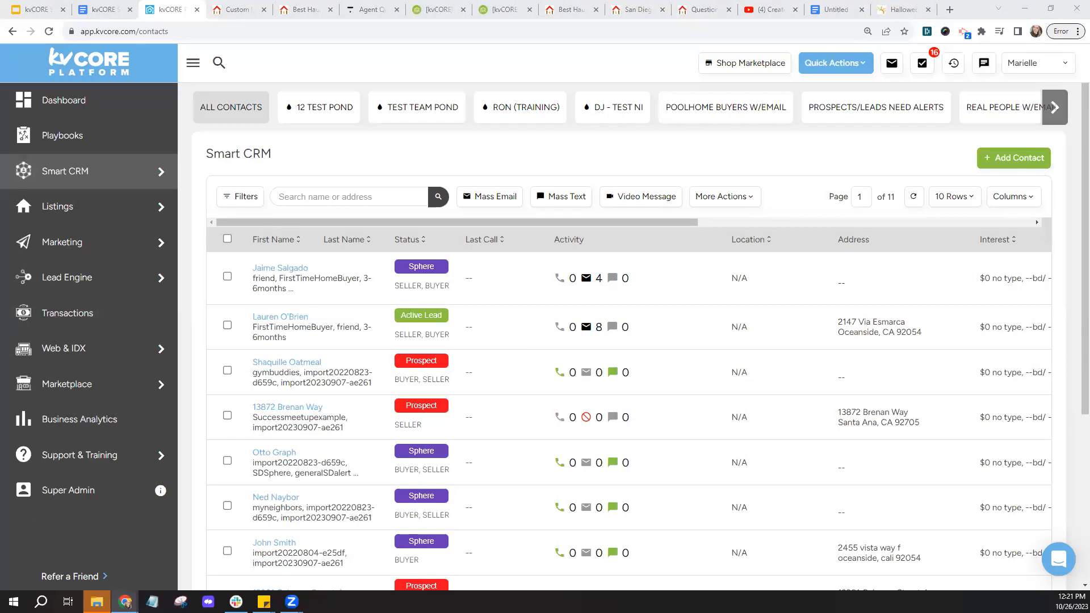
# - Show the Web & IDX Website Settings Custom Navigation tab, scrolled to Resource Page Links
pyautogui.moveTo(78, 353)
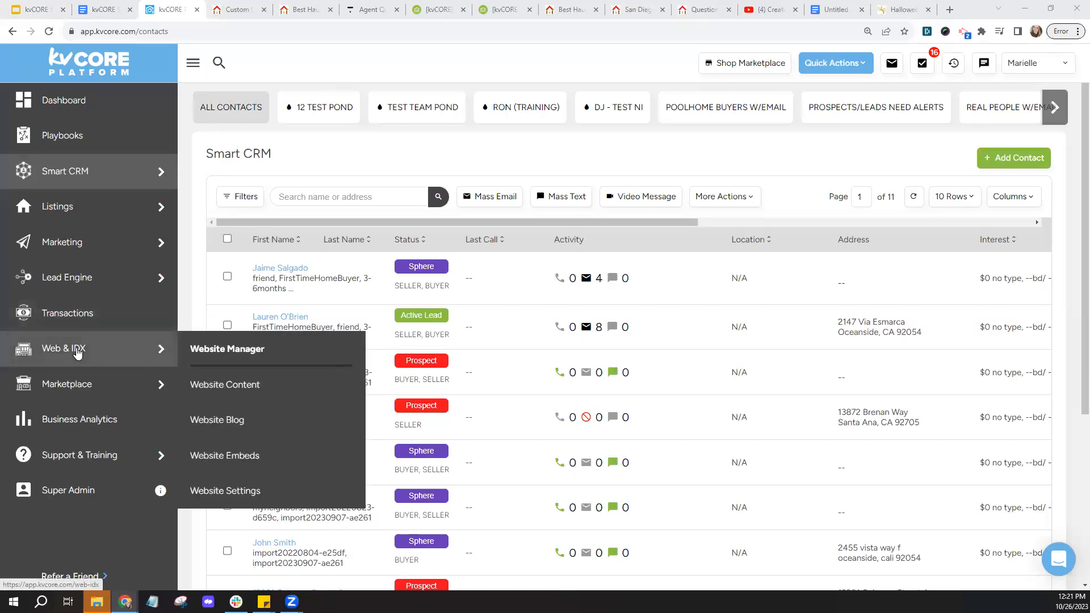
pyautogui.click(78, 359)
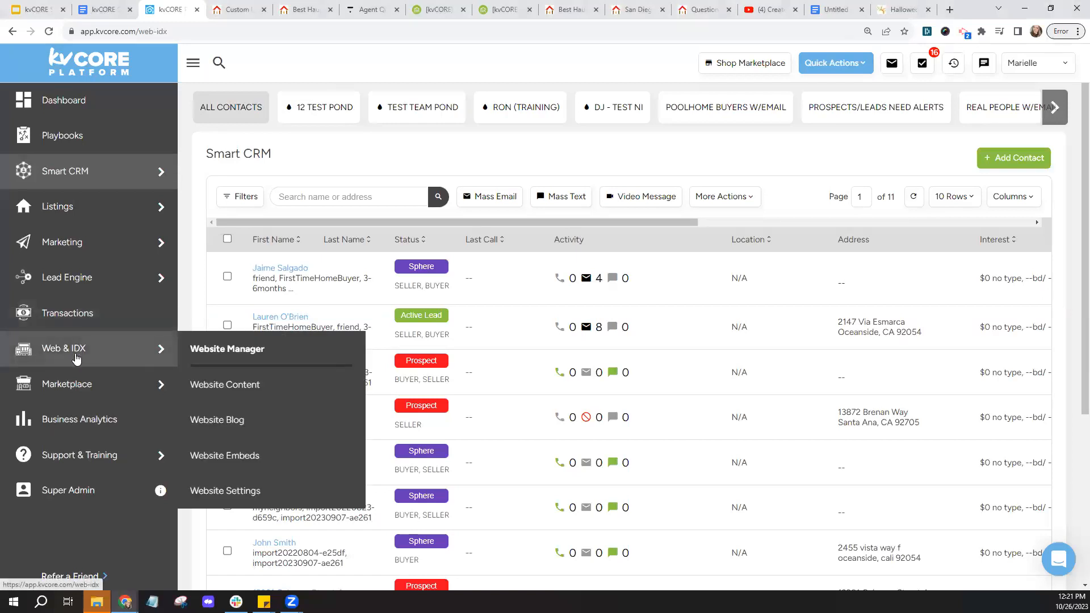
pyautogui.click(229, 502)
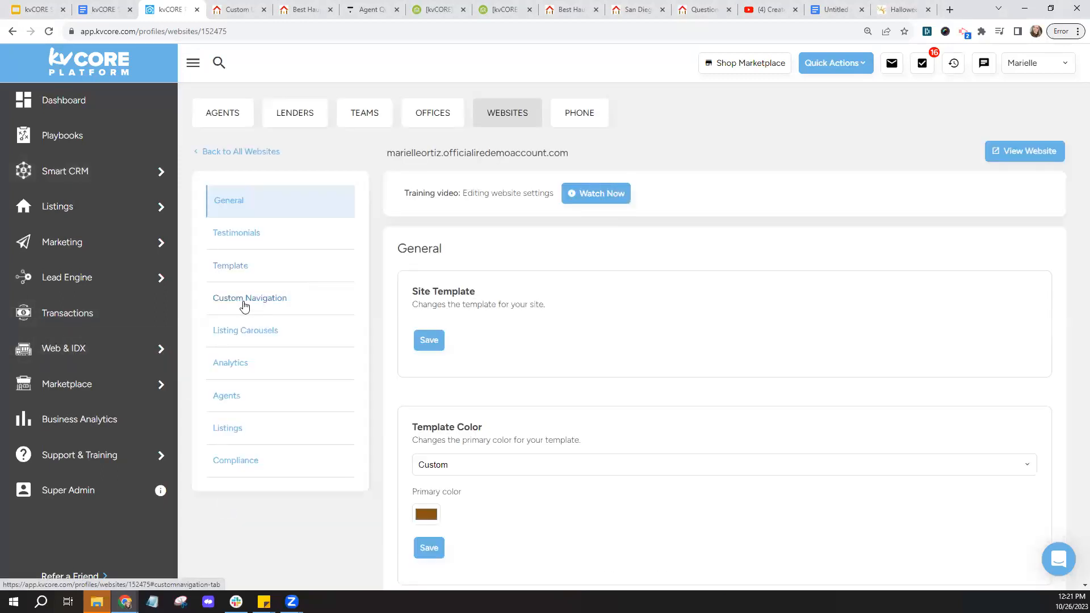
pyautogui.click(244, 306)
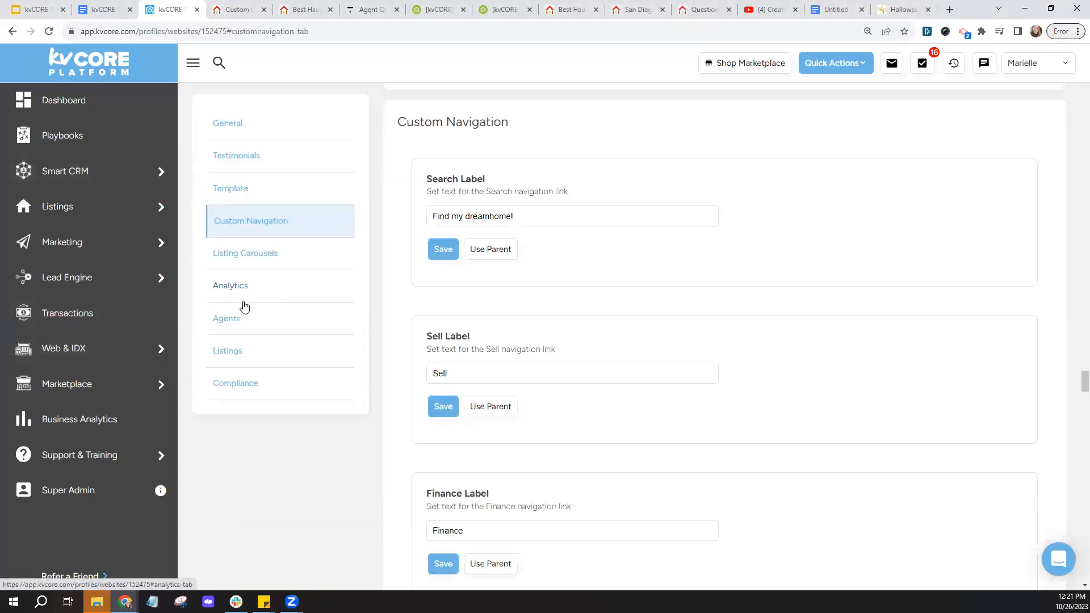
pyautogui.scroll(-2, 416, 321)
pyautogui.scroll(-13, 416, 321)
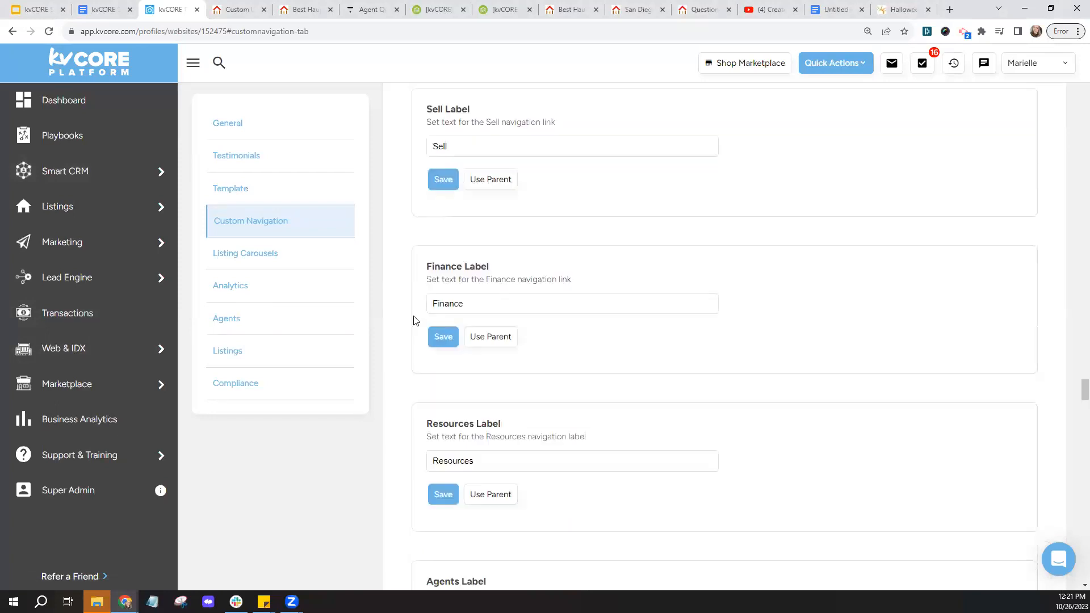
pyautogui.scroll(-4, 414, 321)
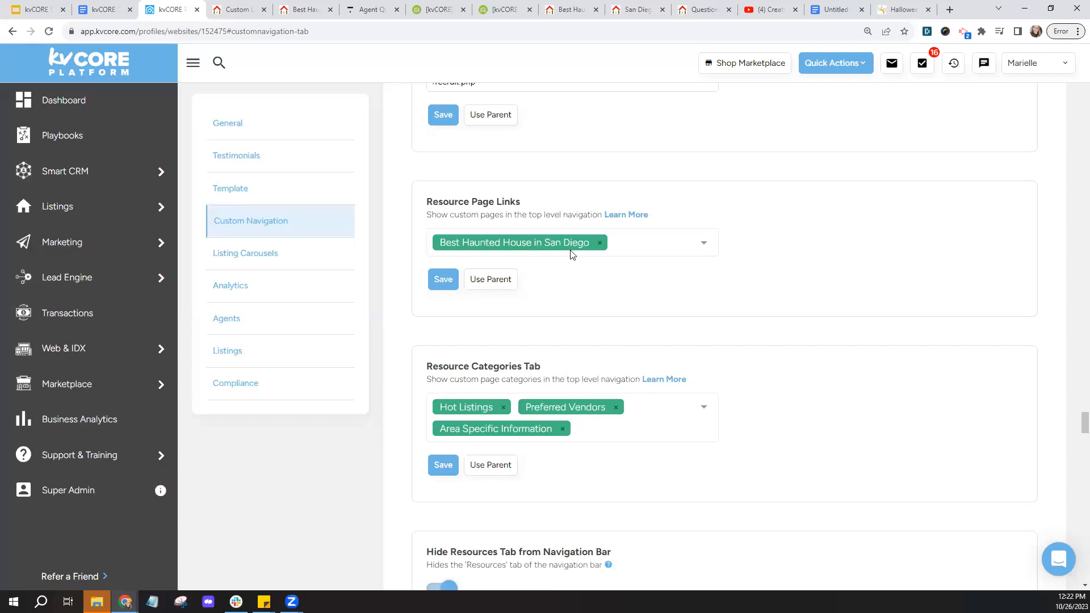
# - Remove the Best Haunted House in San Diego resource link, save, and reload the site page
pyautogui.click(599, 243)
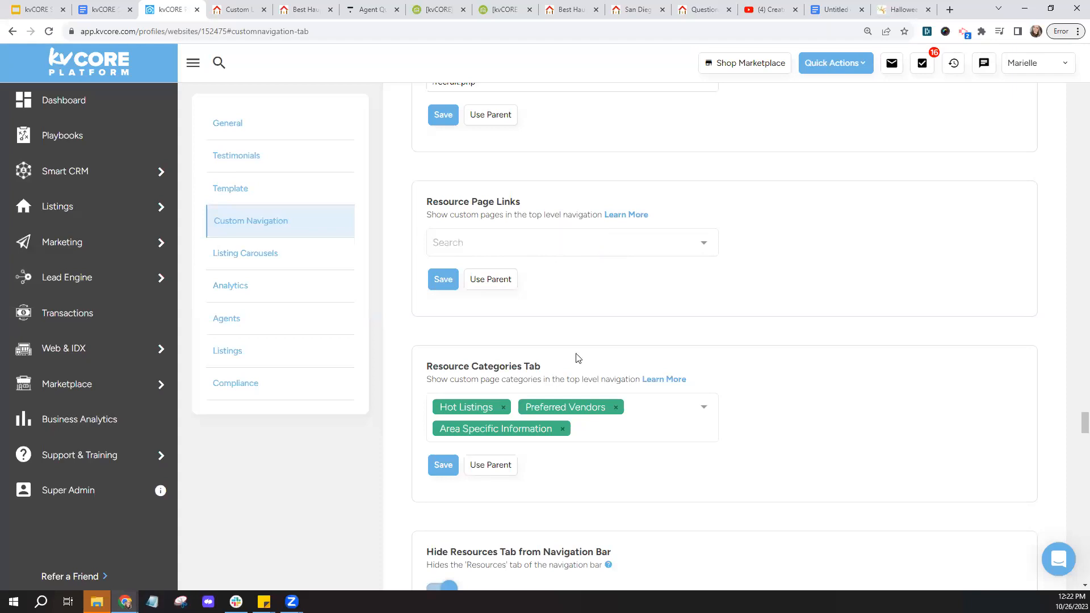
pyautogui.click(436, 283)
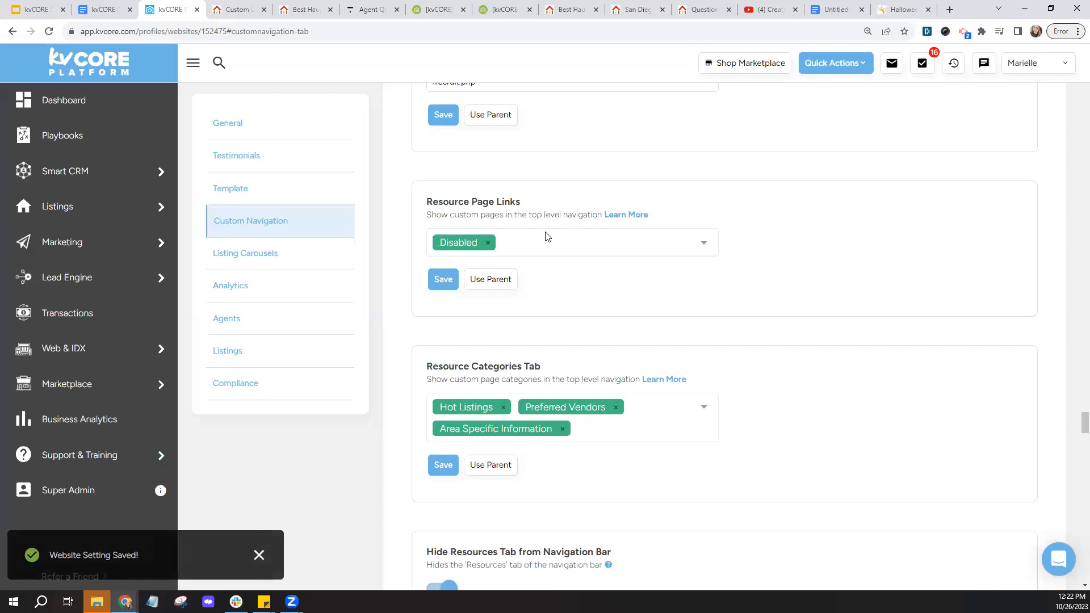
pyautogui.click(301, 9)
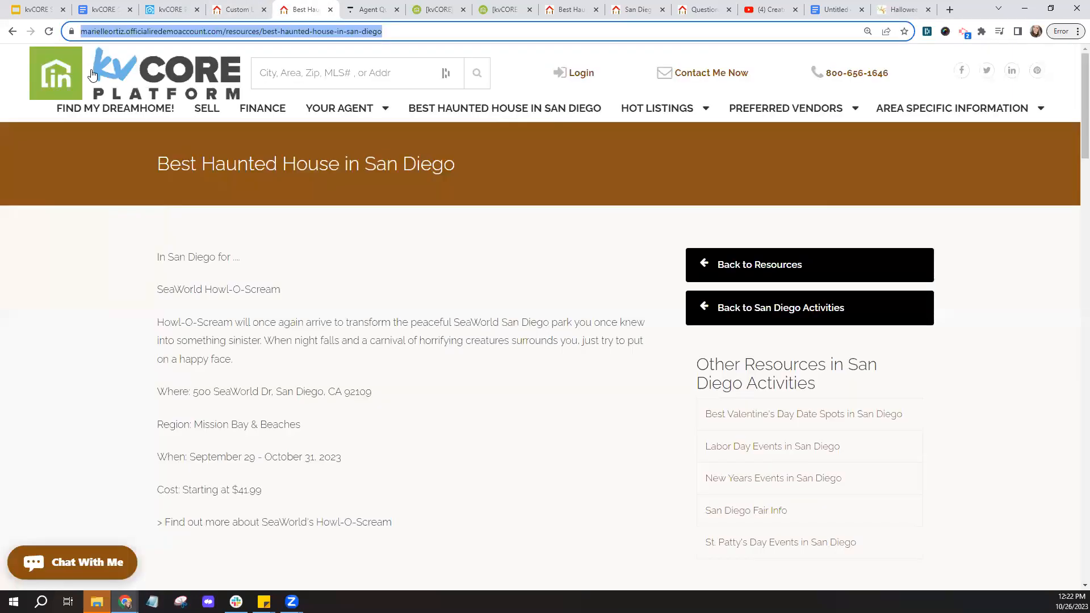
pyautogui.click(50, 32)
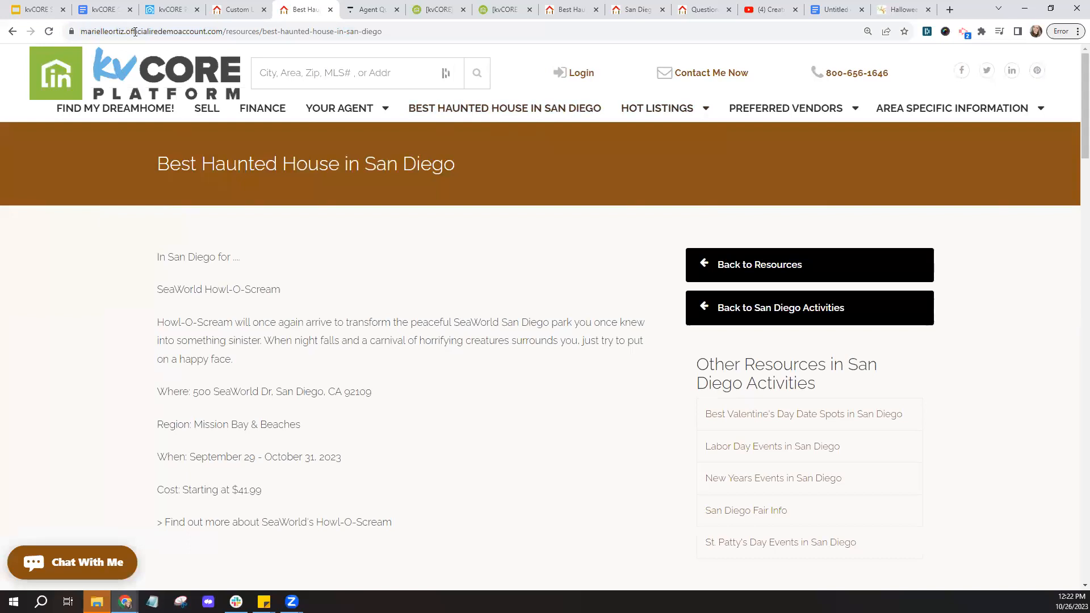
# - Re-add Best Haunted House in San Diego as the resource page link, save, and reload the site
pyautogui.click(169, 10)
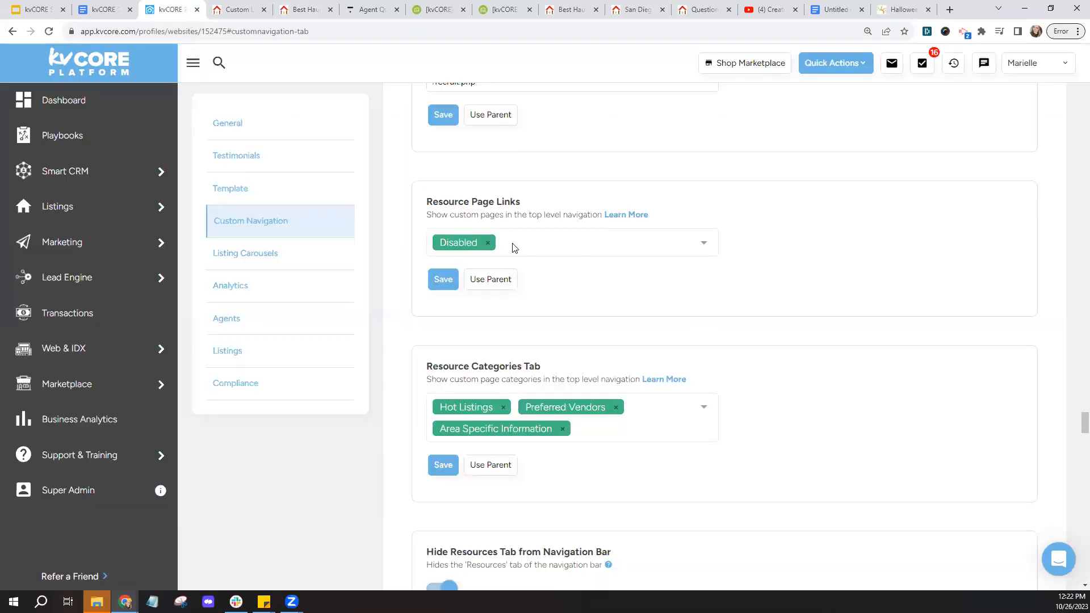
pyautogui.click(488, 243)
pyautogui.click(528, 245)
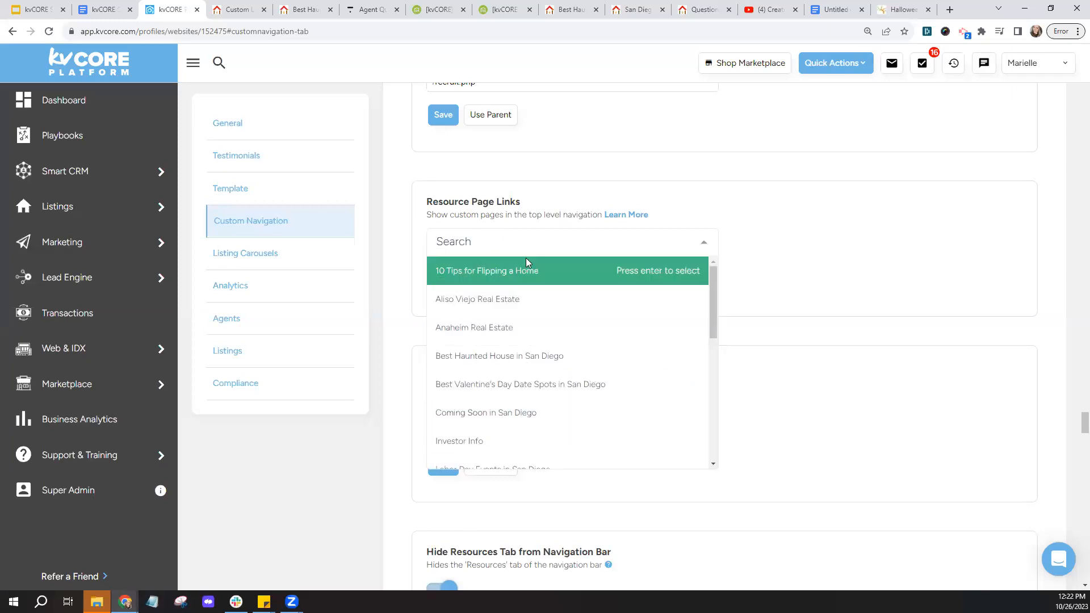
pyautogui.click(531, 356)
pyautogui.click(442, 280)
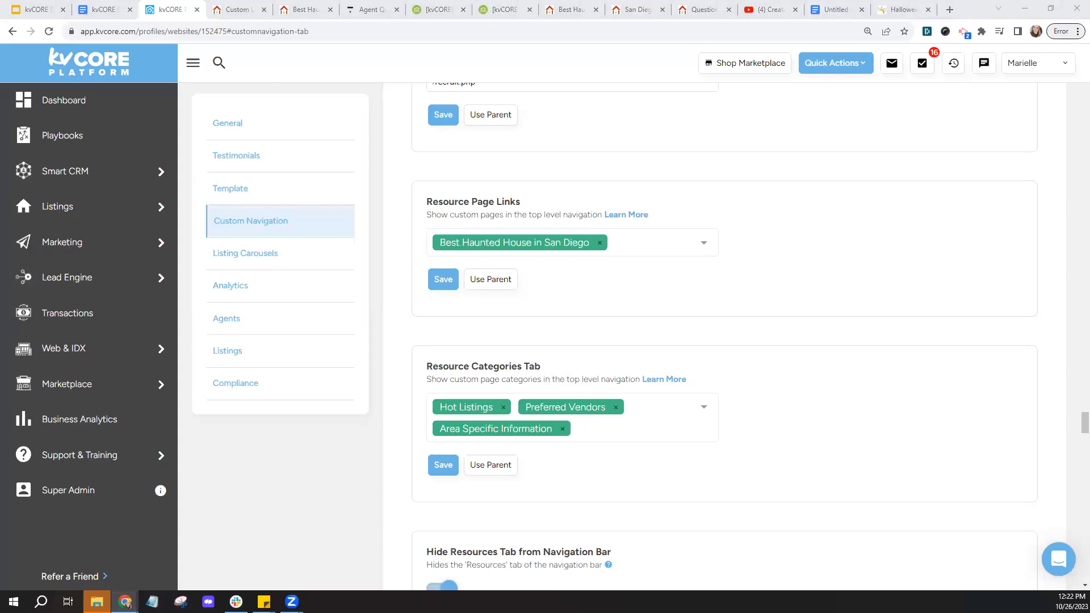
pyautogui.click(279, 11)
pyautogui.press('F5')
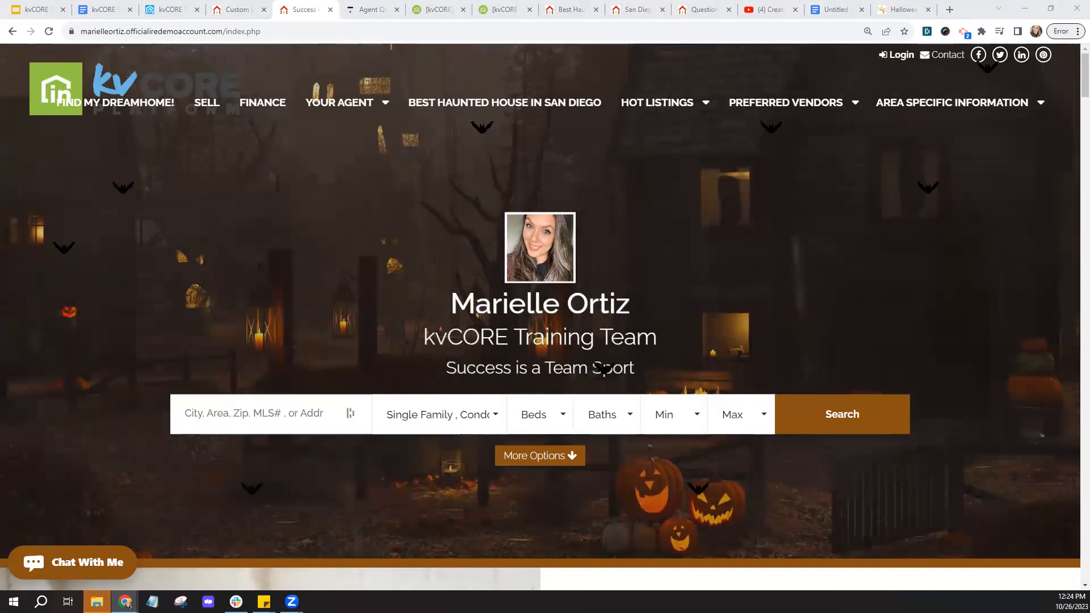
# - Switch back to the kvCORE website settings tab
pyautogui.click(178, 12)
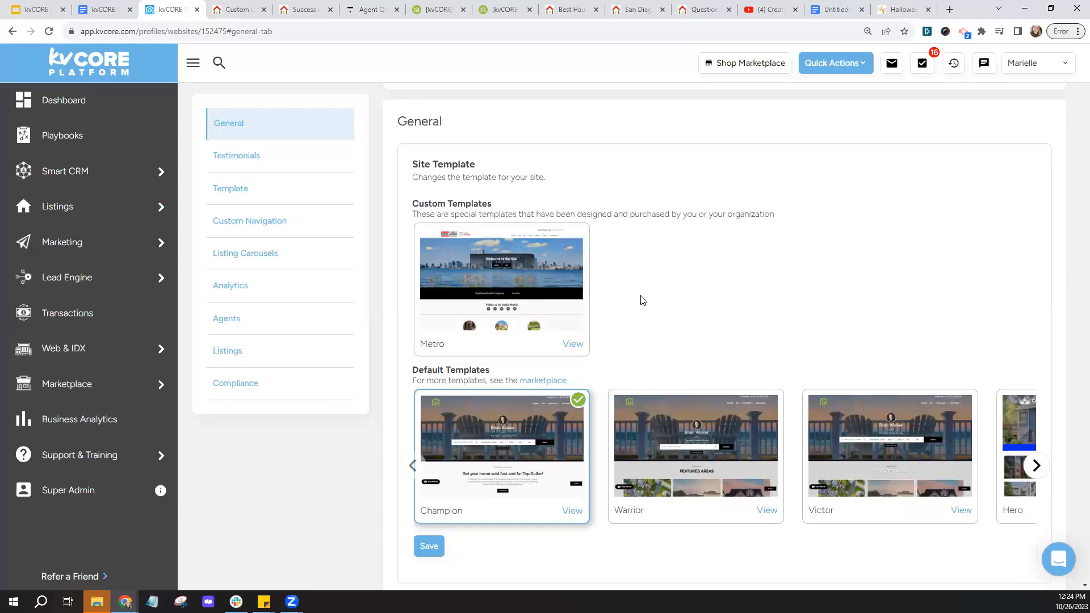
pyautogui.moveTo(114, 396)
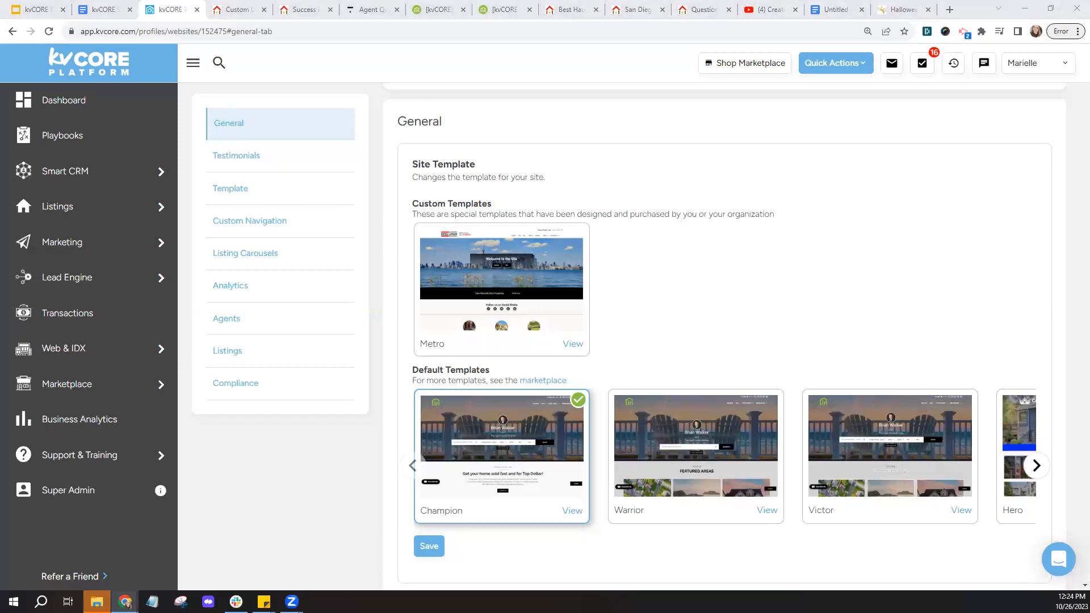
pyautogui.moveTo(71, 176)
pyautogui.click(111, 183)
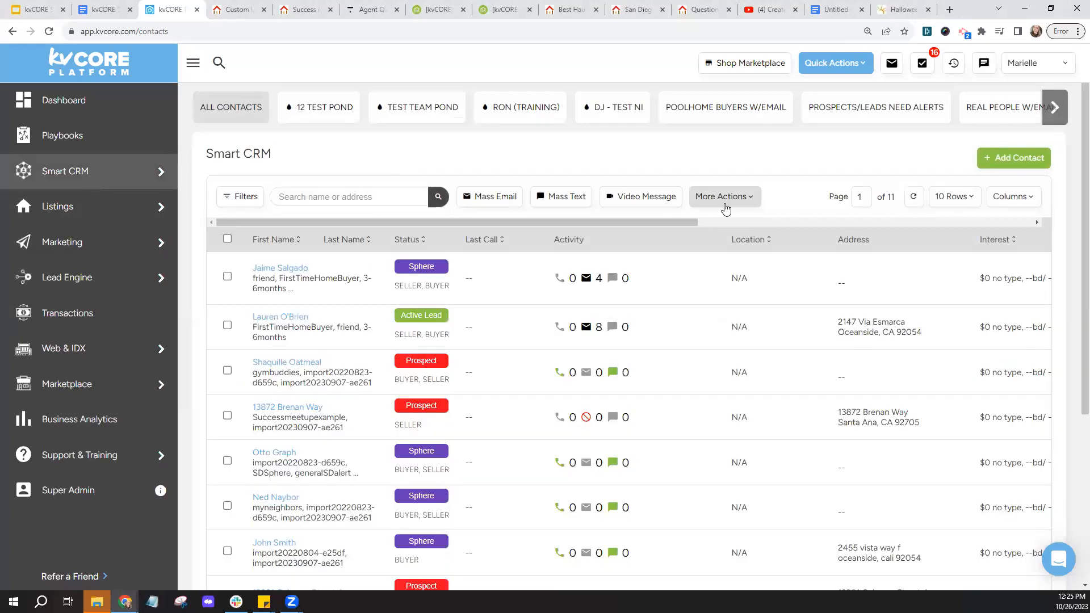
# - Select every contact on the page and choose Print Address Labels from More Actions
pyautogui.click(229, 241)
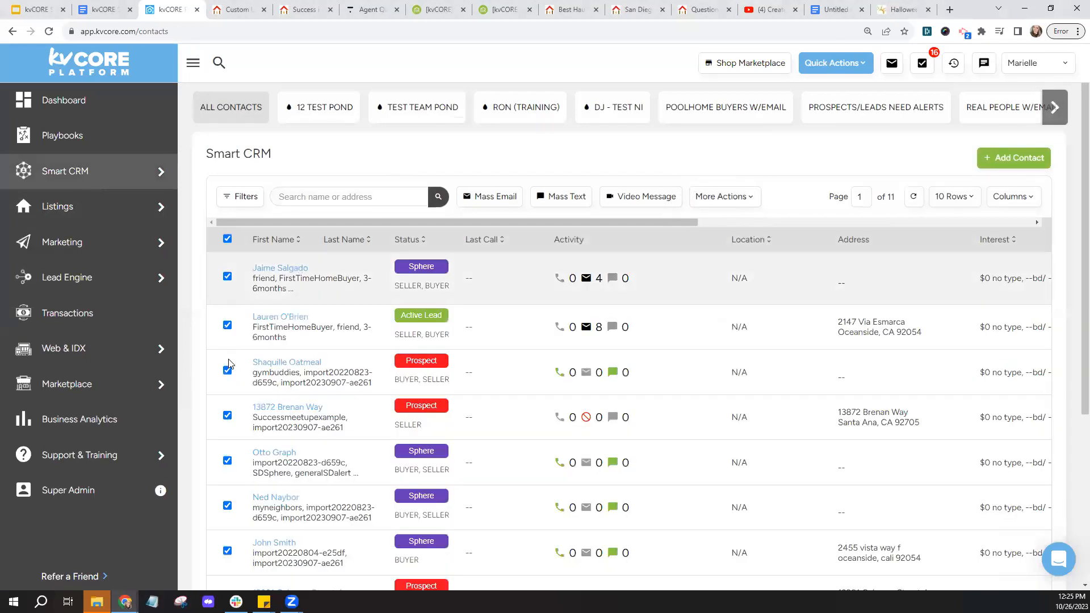
pyautogui.click(719, 199)
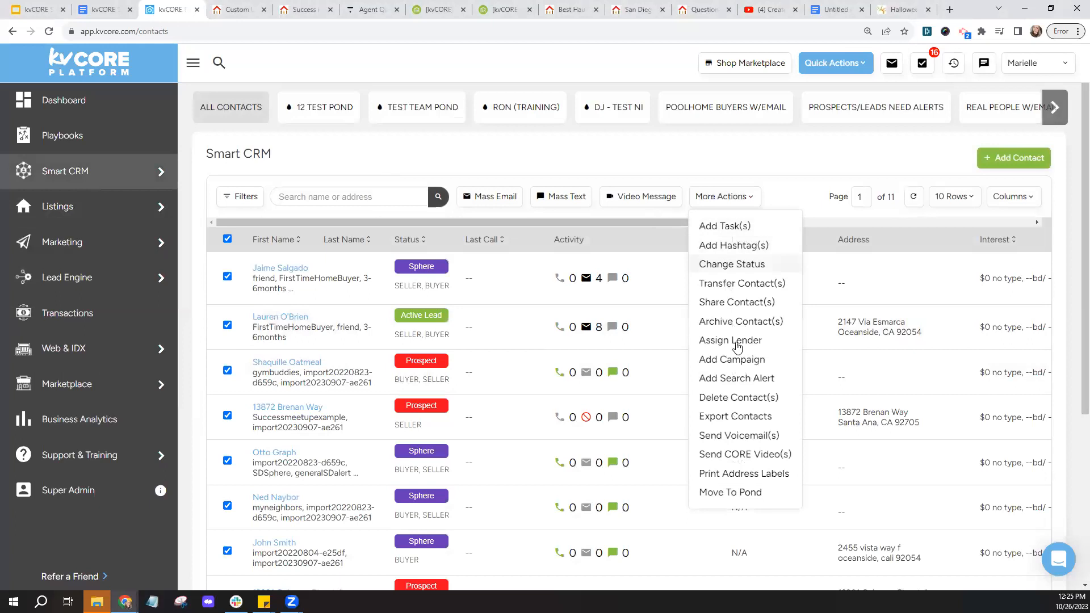
pyautogui.click(746, 481)
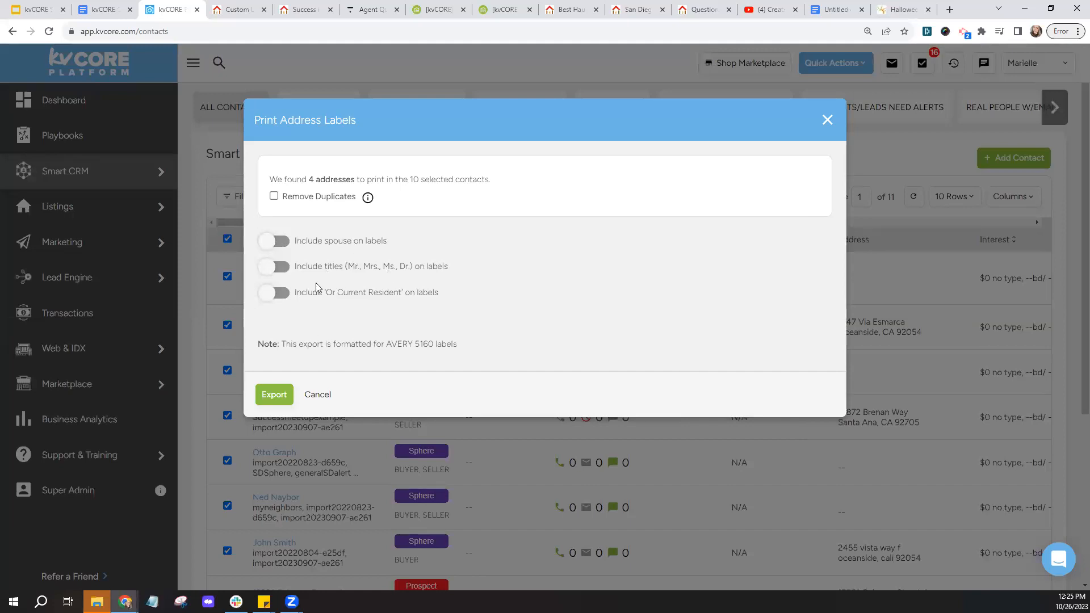
# - Toggle spouses, titles and 'Or Current Resident', close without exporting, then open the first contact
pyautogui.click(275, 242)
pyautogui.click(270, 268)
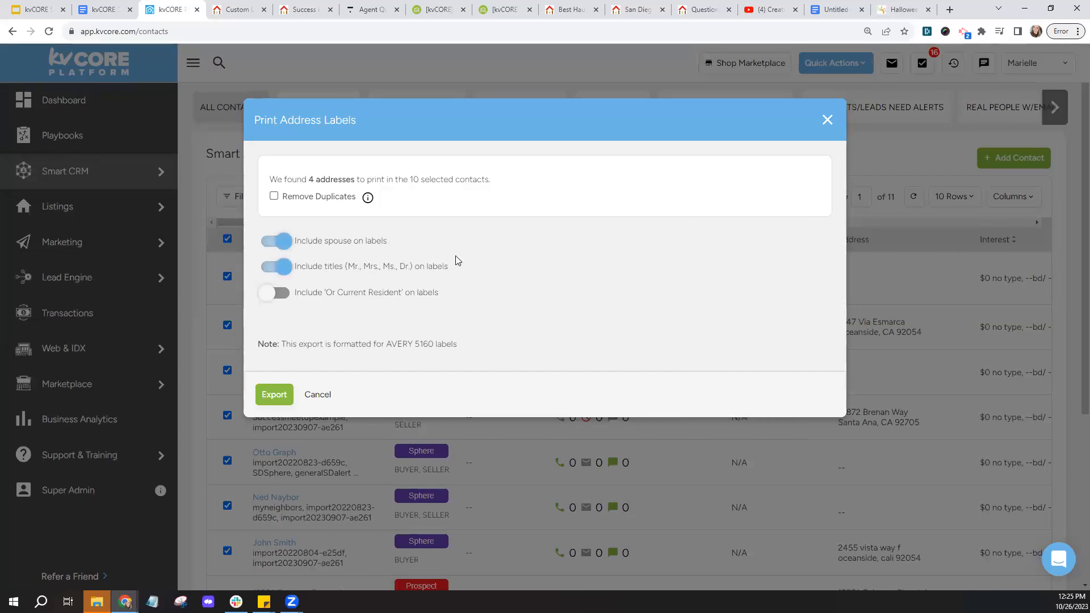
pyautogui.click(265, 294)
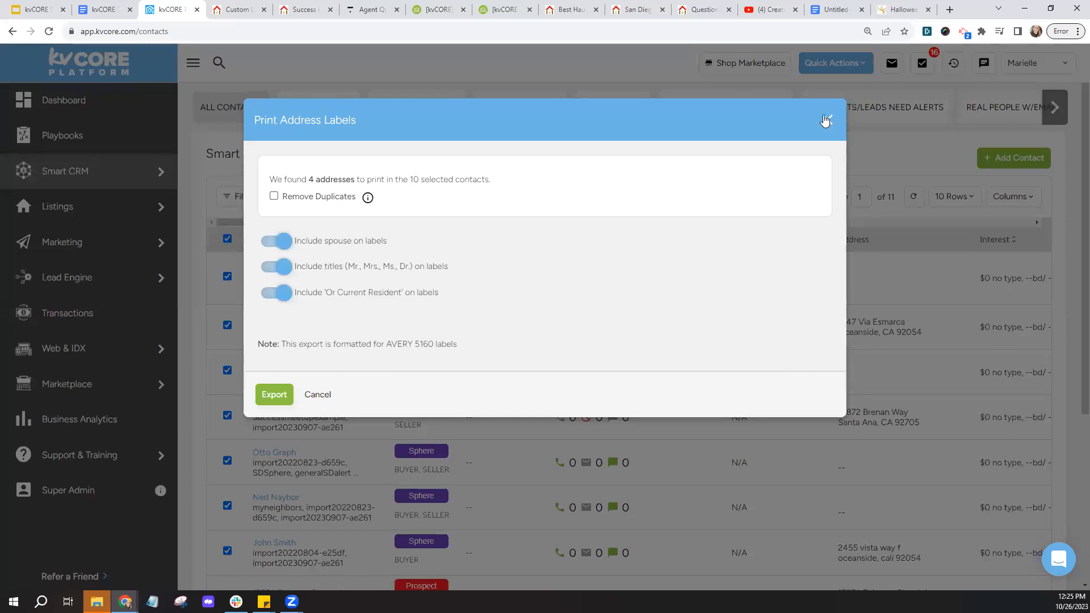
pyautogui.click(826, 121)
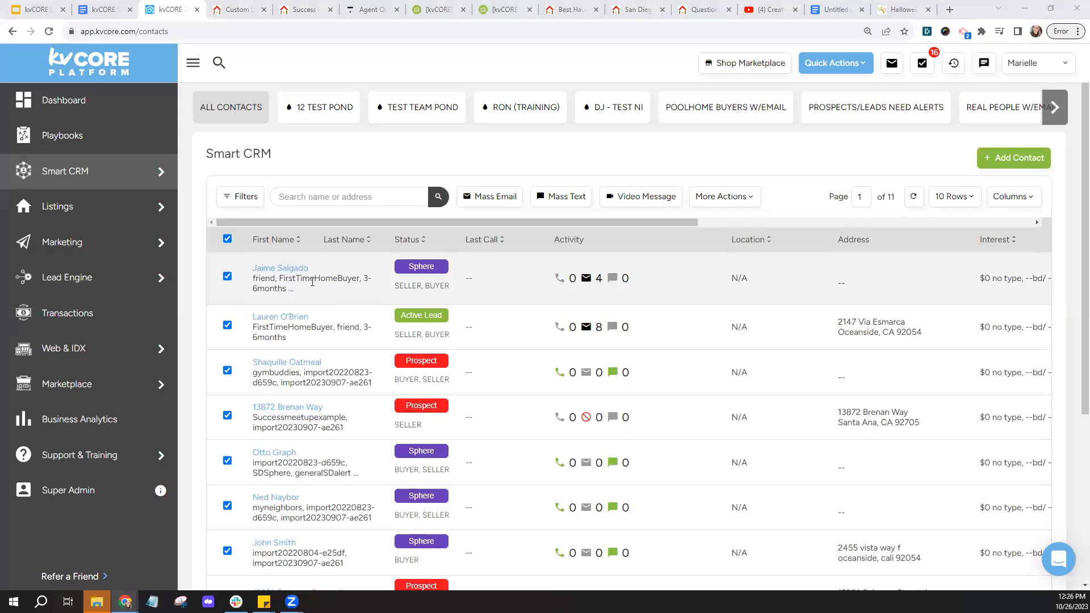
pyautogui.click(294, 268)
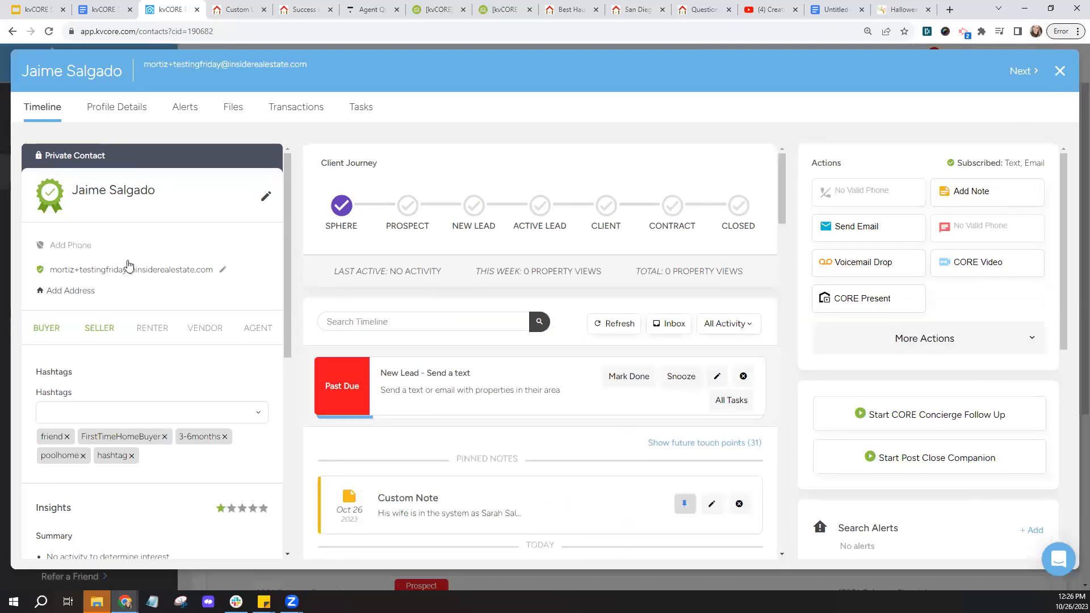
pyautogui.moveTo(103, 252)
pyautogui.click(1060, 71)
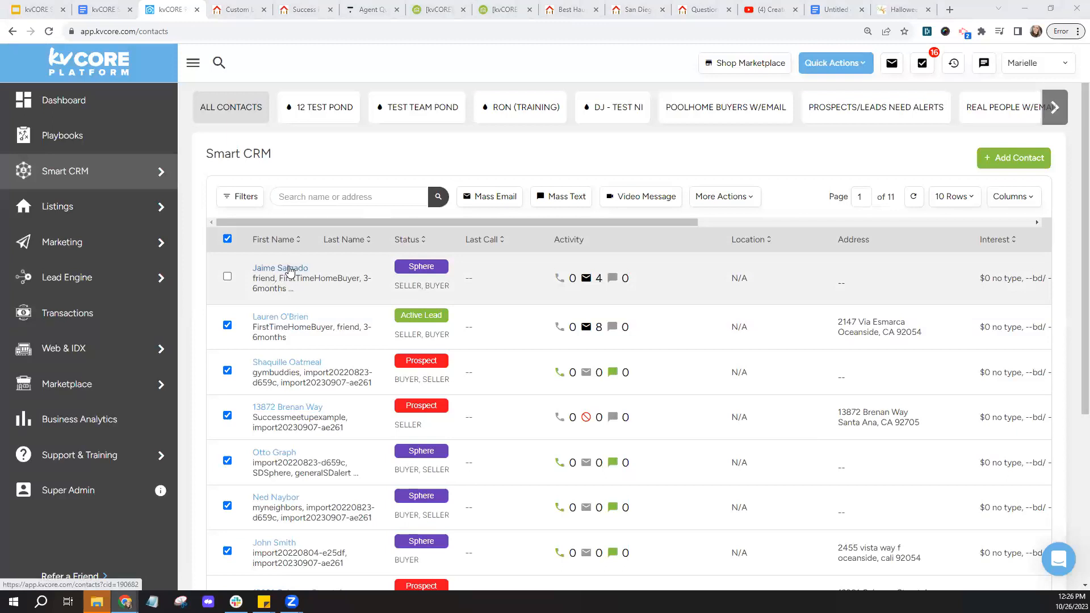
pyautogui.click(304, 197)
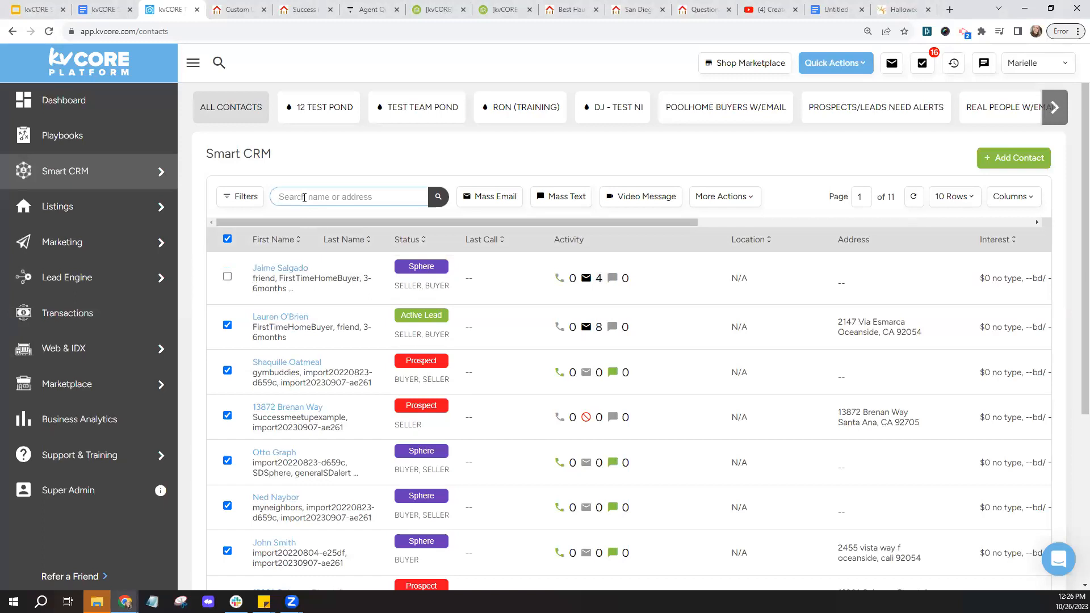
# - Search contacts for #TheSalgado and select the first result
pyautogui.write('#')
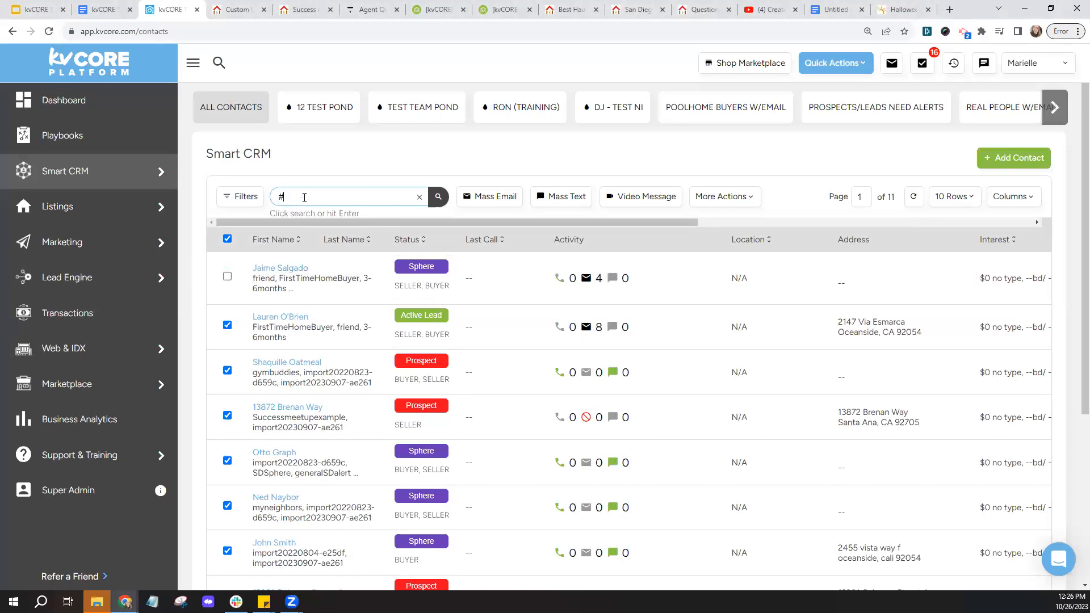
pyautogui.write('TheSalgado')
pyautogui.click(438, 202)
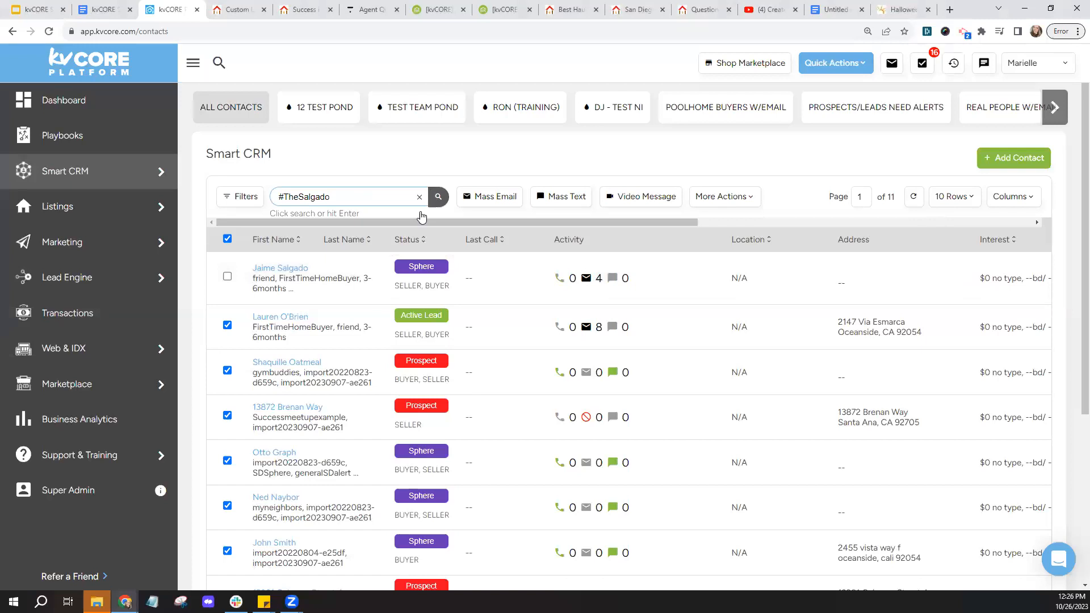
pyautogui.click(227, 277)
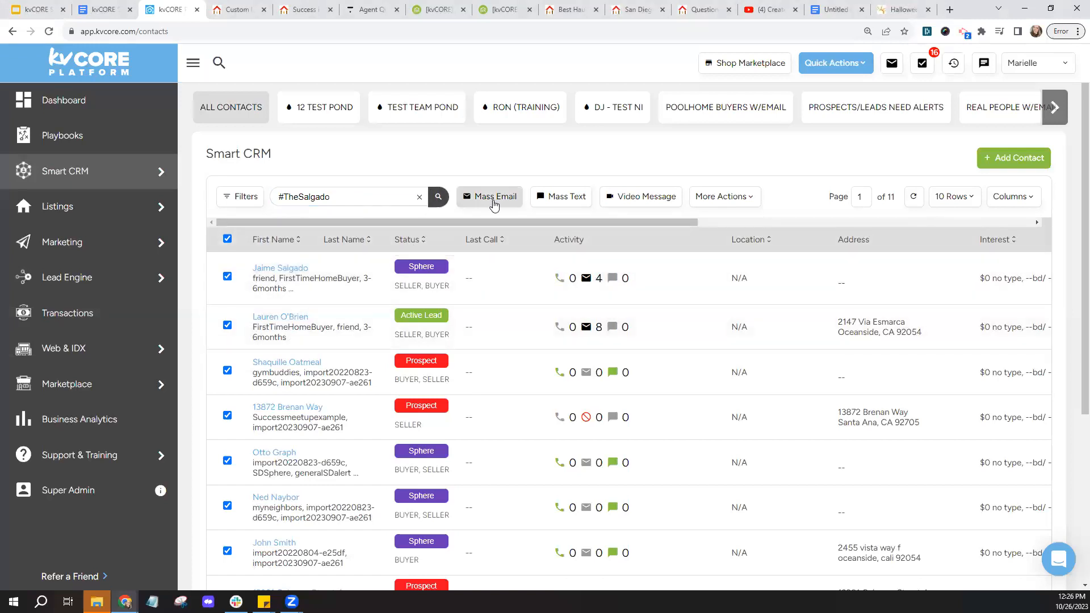
# - Start a mass email to the selected contact, then close the draft and confirm
pyautogui.click(493, 200)
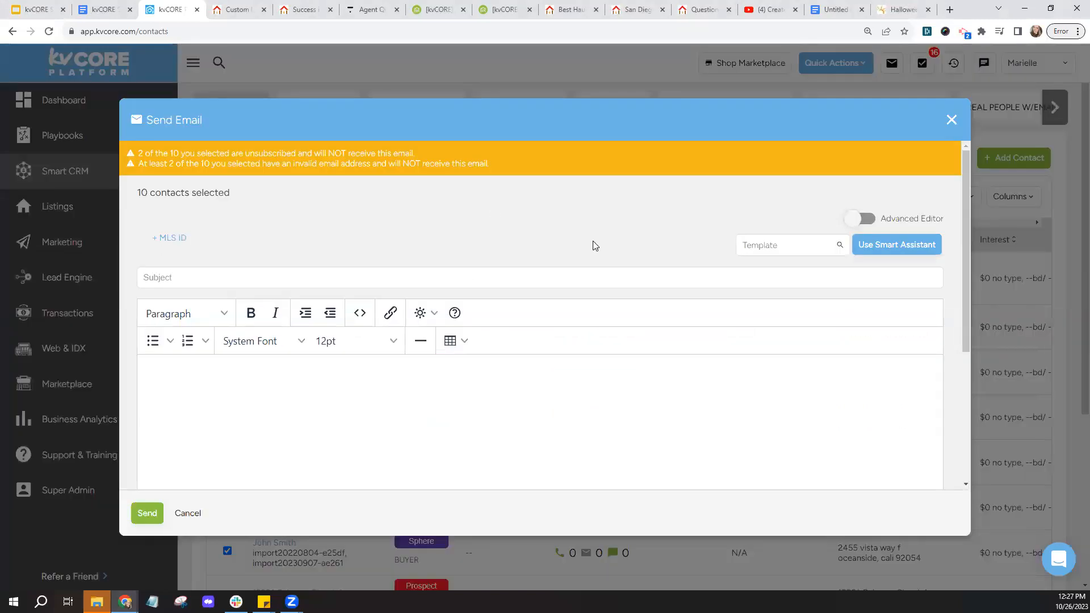
pyautogui.click(952, 119)
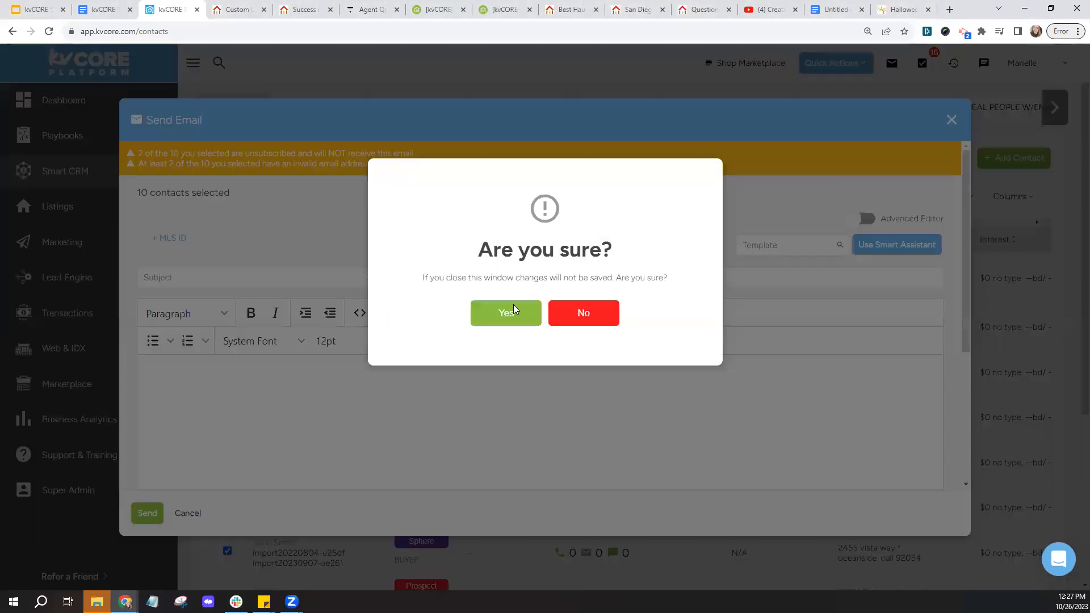
pyautogui.click(507, 312)
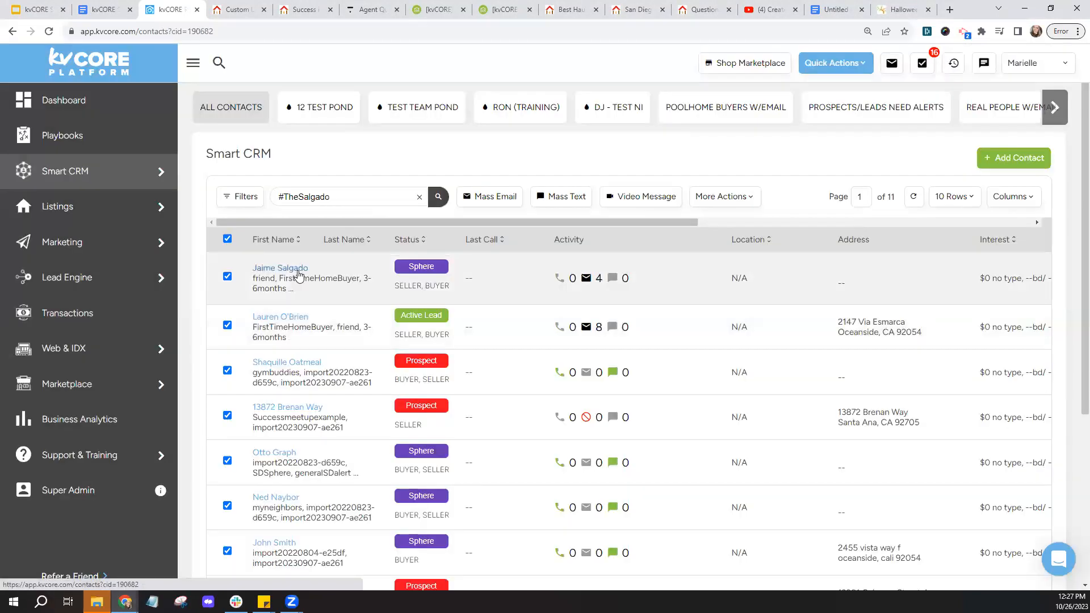
# - Open the first contact's record and review its search alerts
pyautogui.click(299, 271)
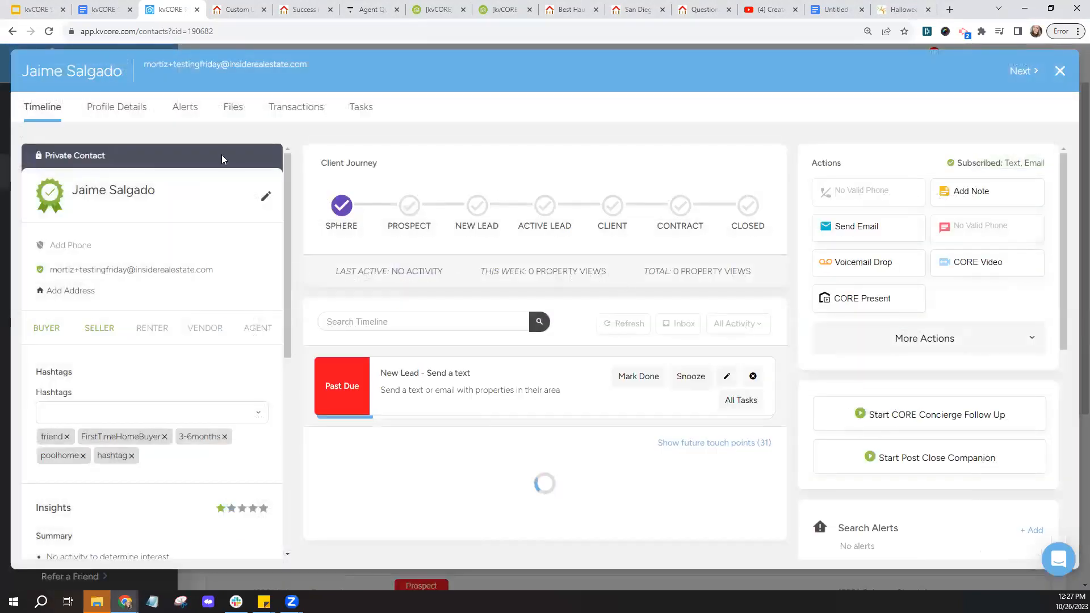
pyautogui.click(193, 116)
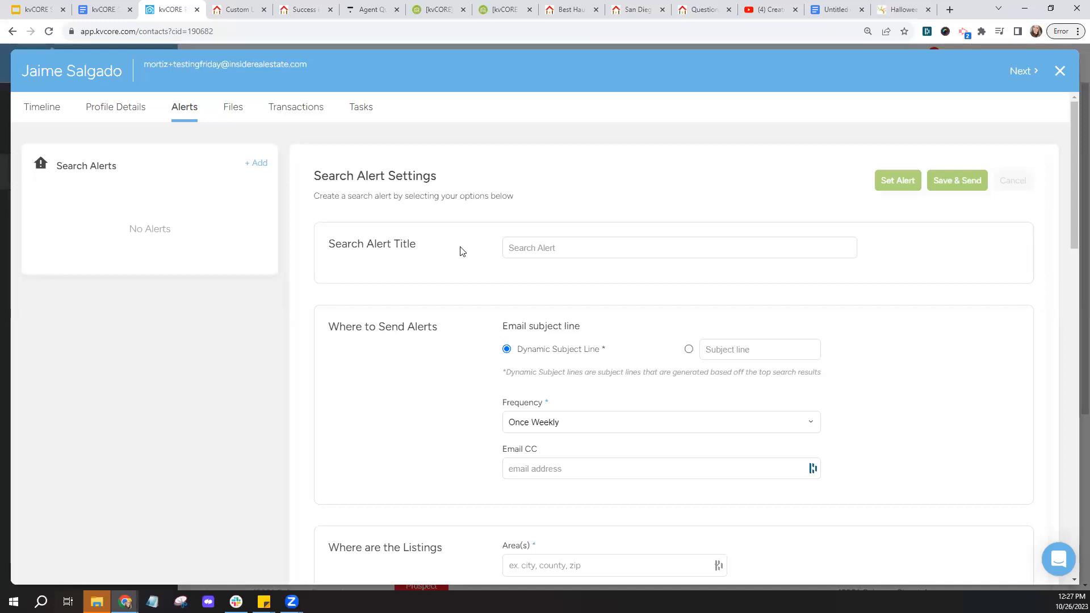
pyautogui.scroll(-3, 463, 252)
pyautogui.moveTo(492, 281); pyautogui.dragTo(544, 285)
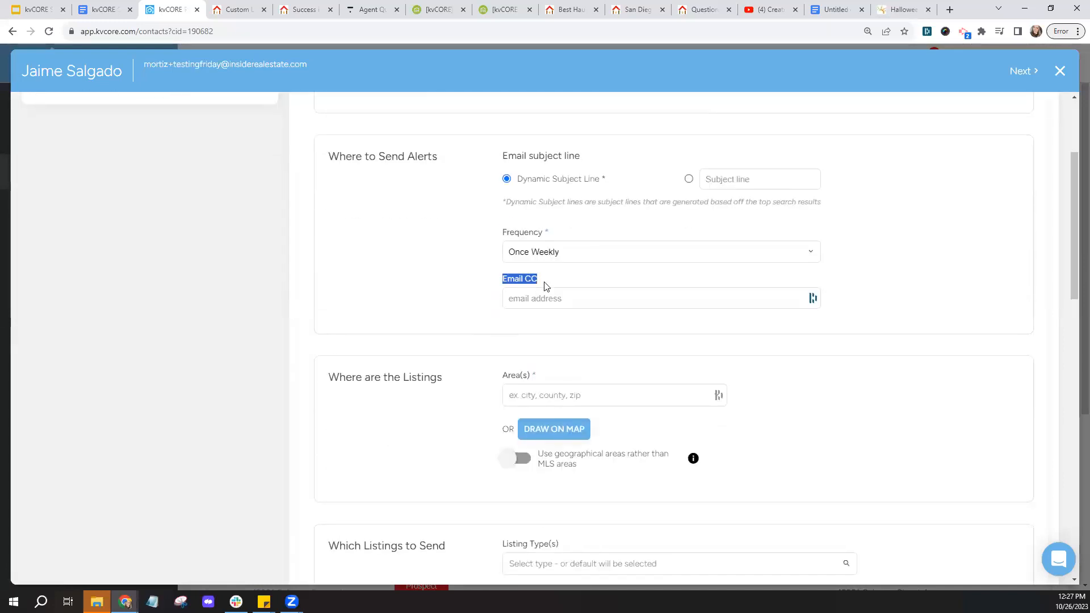
pyautogui.click(545, 288)
# - Close the contact record and clear the #TheSalgado hashtag search
pyautogui.click(1059, 74)
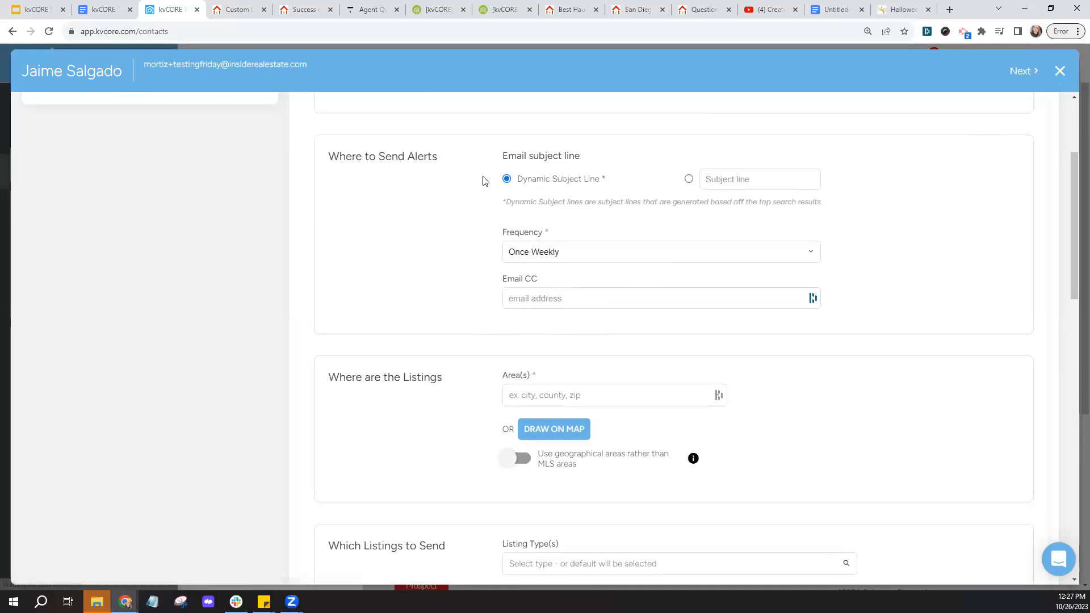
pyautogui.click(419, 196)
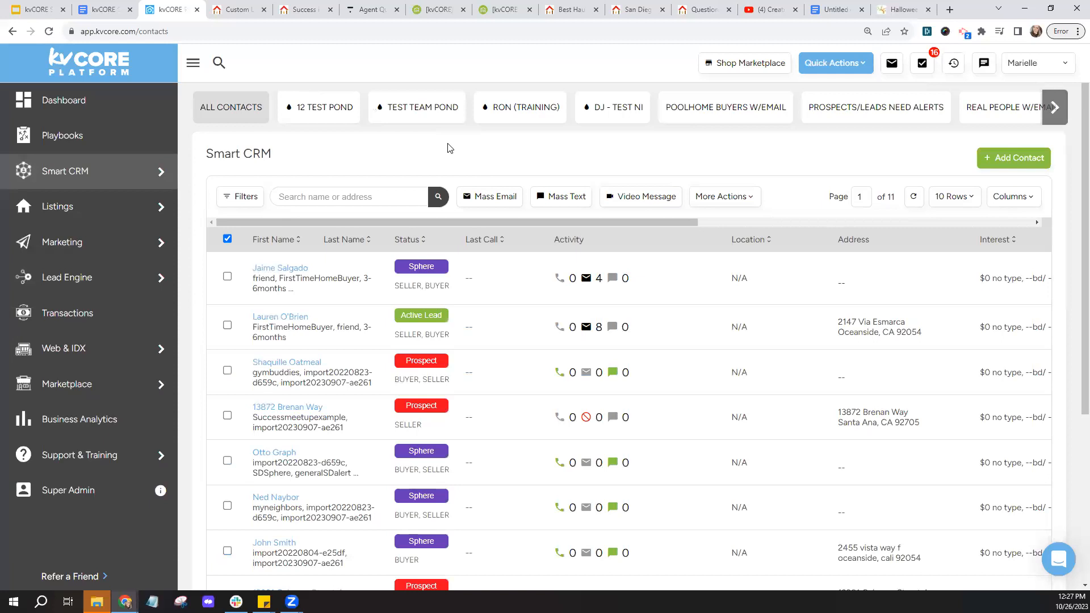
pyautogui.moveTo(79, 254)
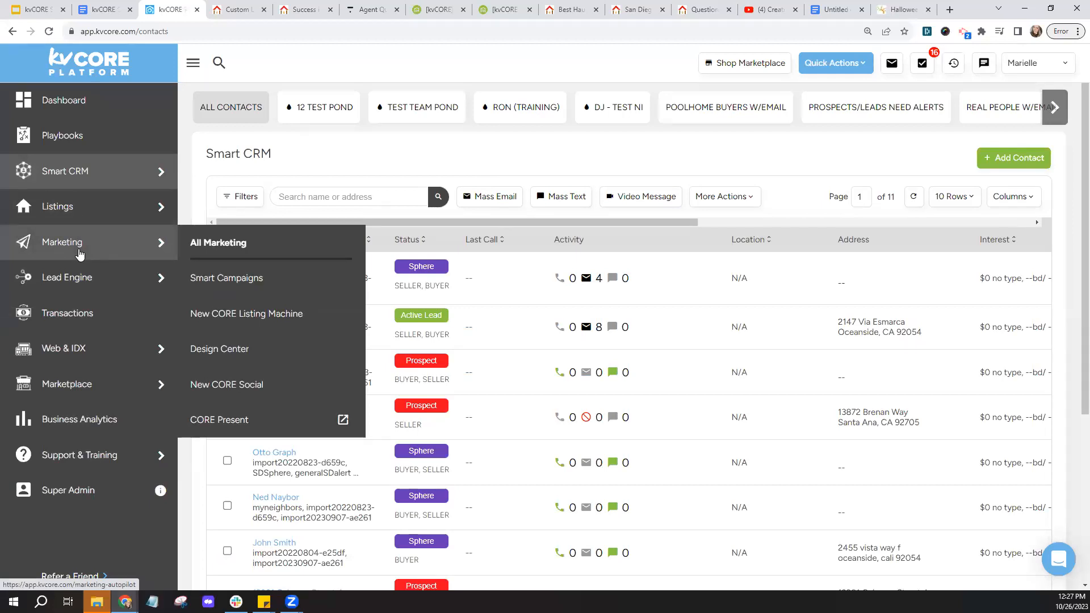
# - Open the Marketing overview, view the Best Haunted Houses page, then the landing page builder
pyautogui.click(80, 255)
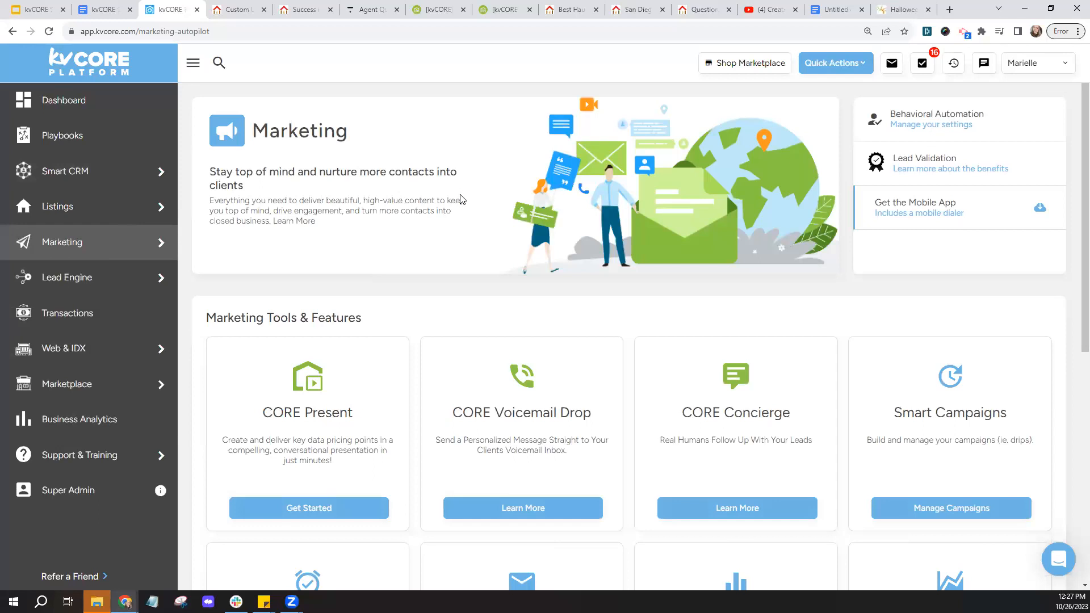
pyautogui.click(570, 10)
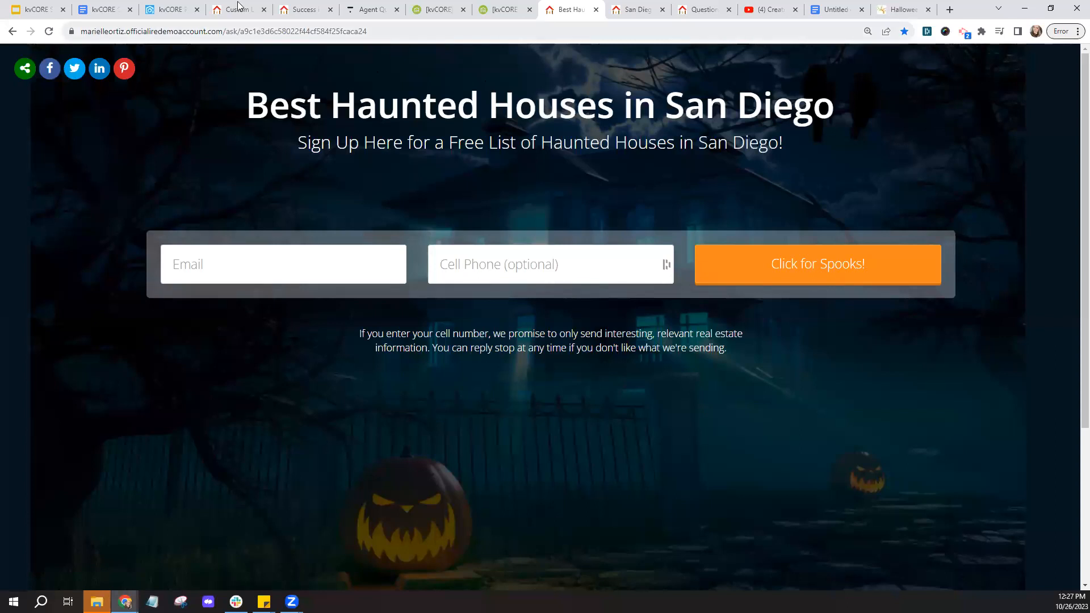
pyautogui.click(238, 10)
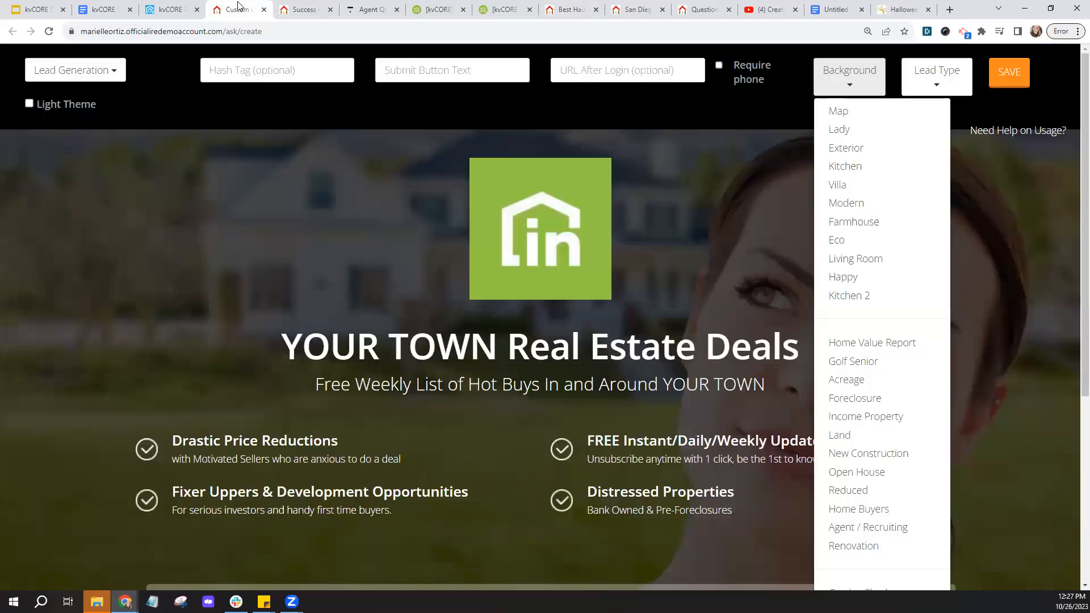
# - Check the builder's Hash Tag field, then return to the kvCORE Marketing page
pyautogui.click(276, 79)
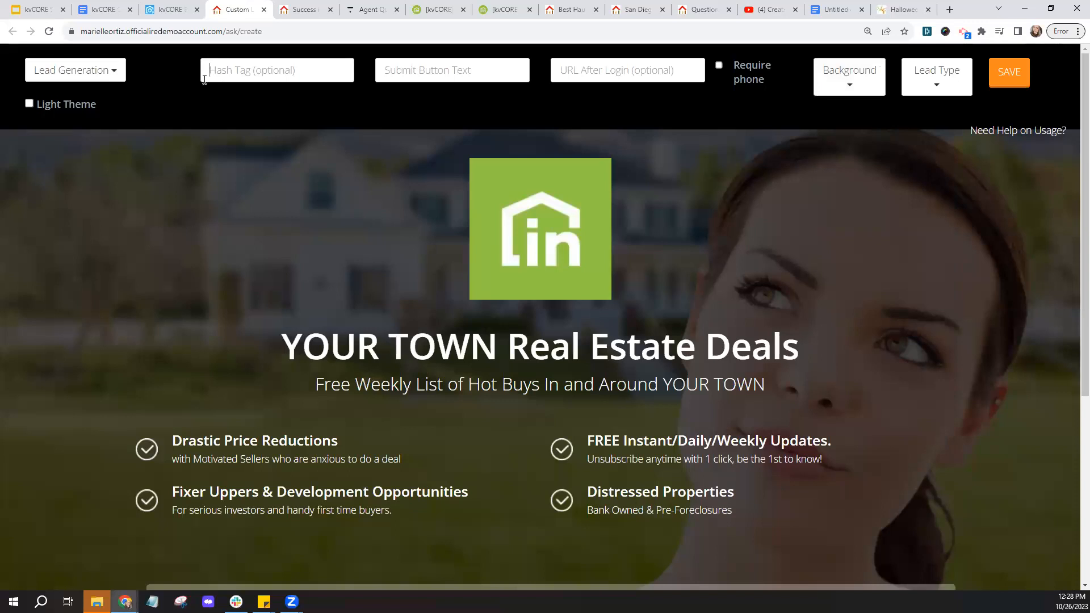
pyautogui.click(162, 10)
pyautogui.moveTo(99, 184)
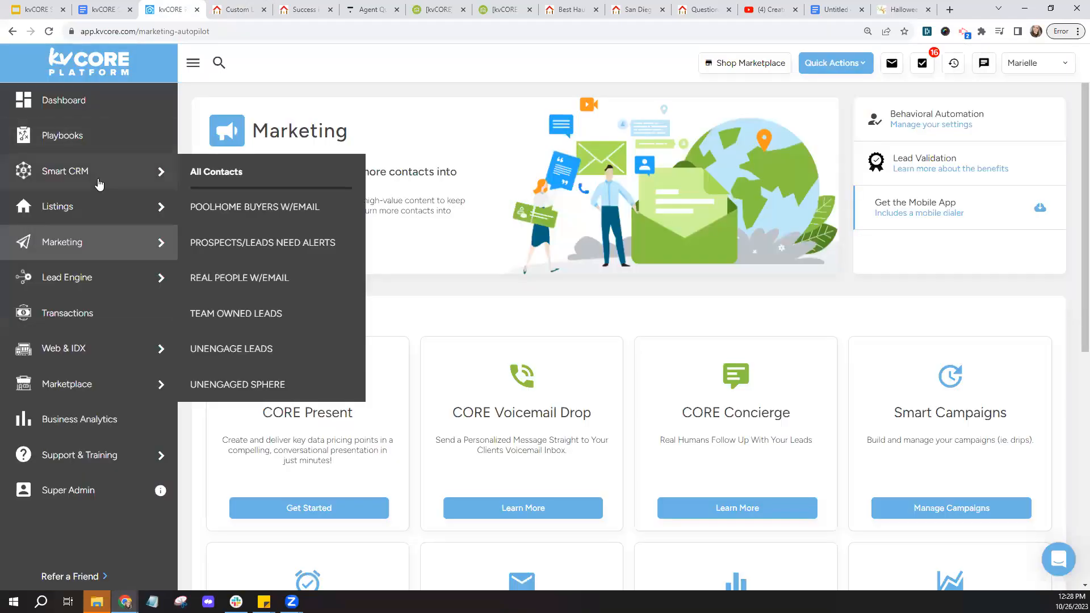
pyautogui.click(237, 10)
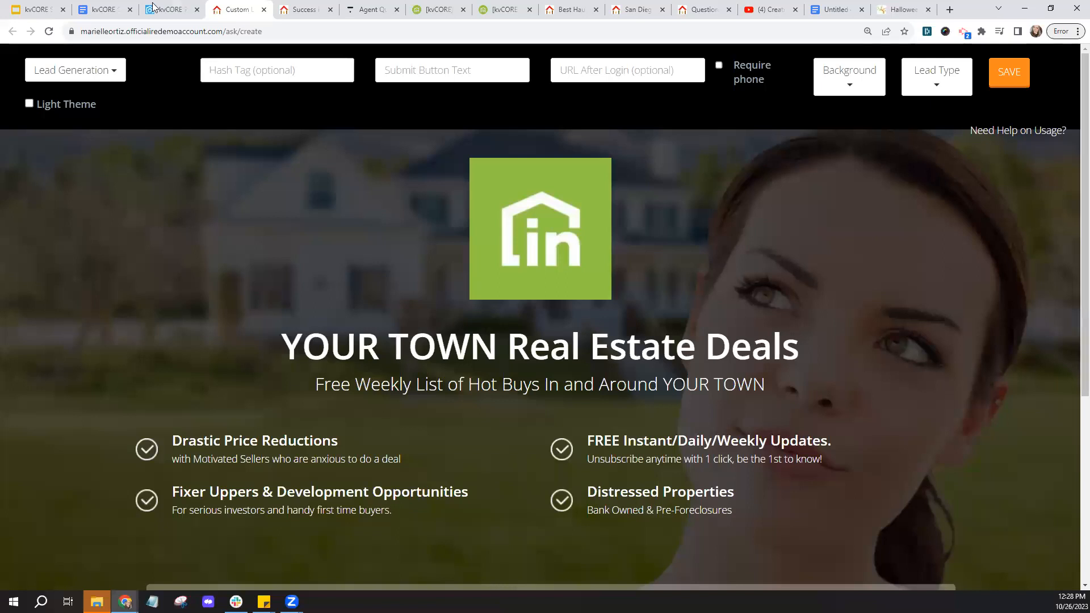
pyautogui.click(171, 10)
pyautogui.moveTo(98, 286)
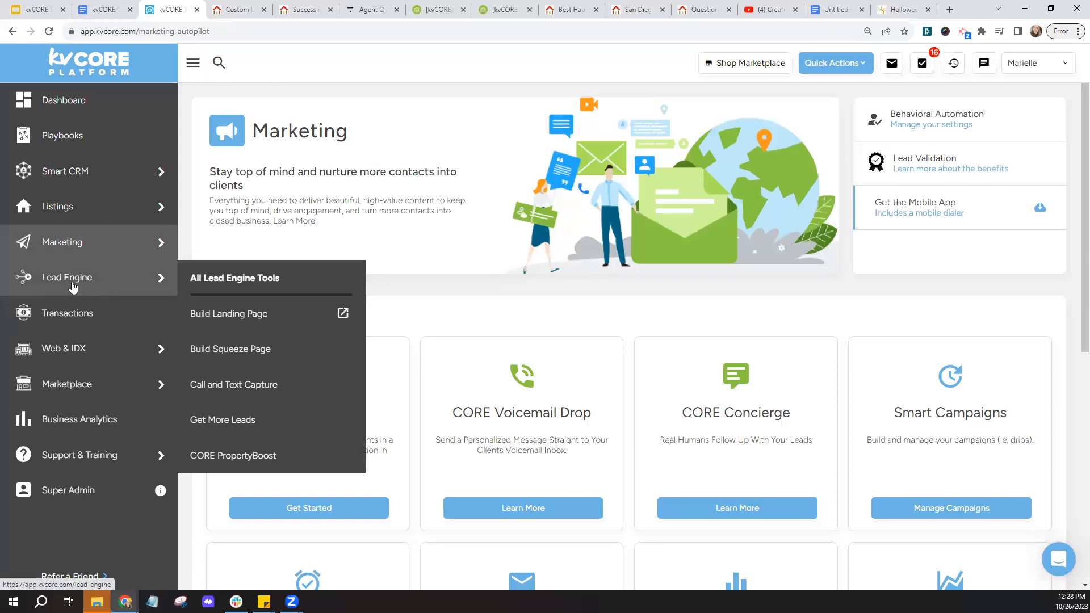
# - Open Lead Engine and list past landing pages for the agent's website domain
pyautogui.click(73, 287)
pyautogui.scroll(-2, 369, 391)
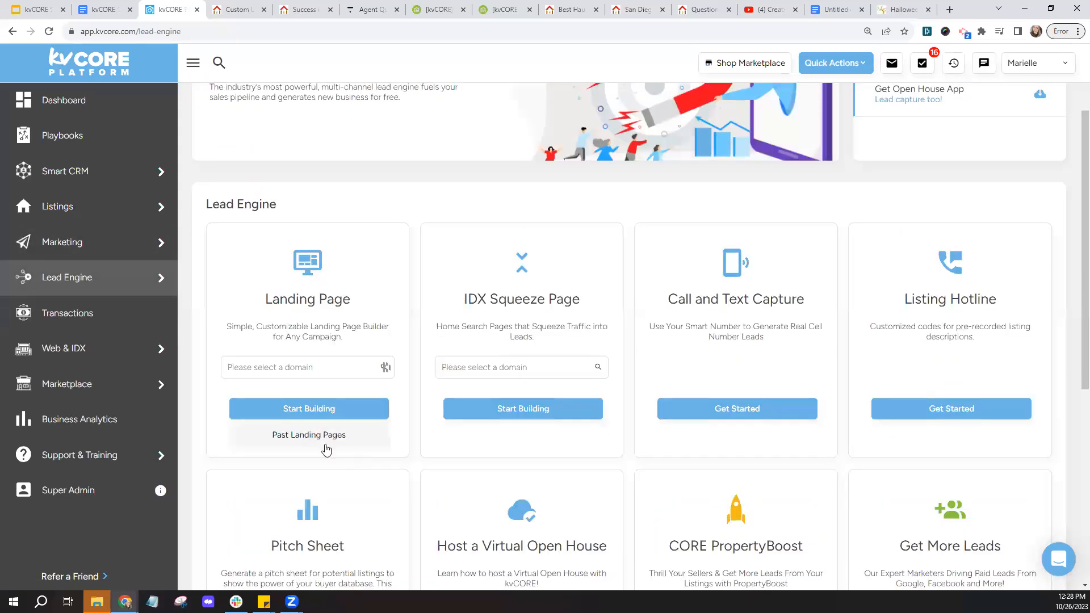
pyautogui.click(329, 376)
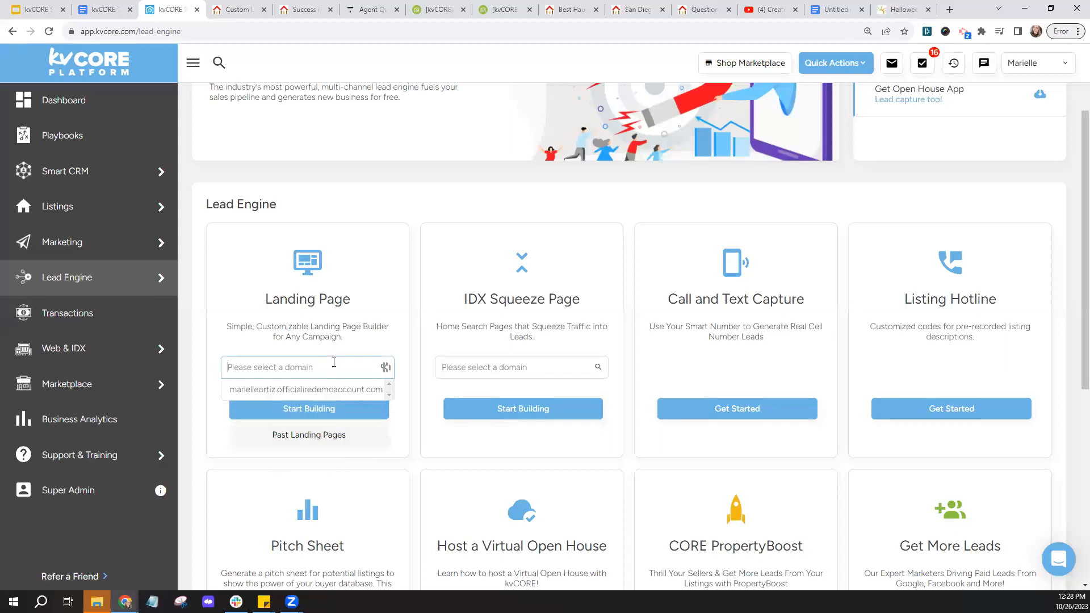
pyautogui.click(321, 398)
pyautogui.click(313, 436)
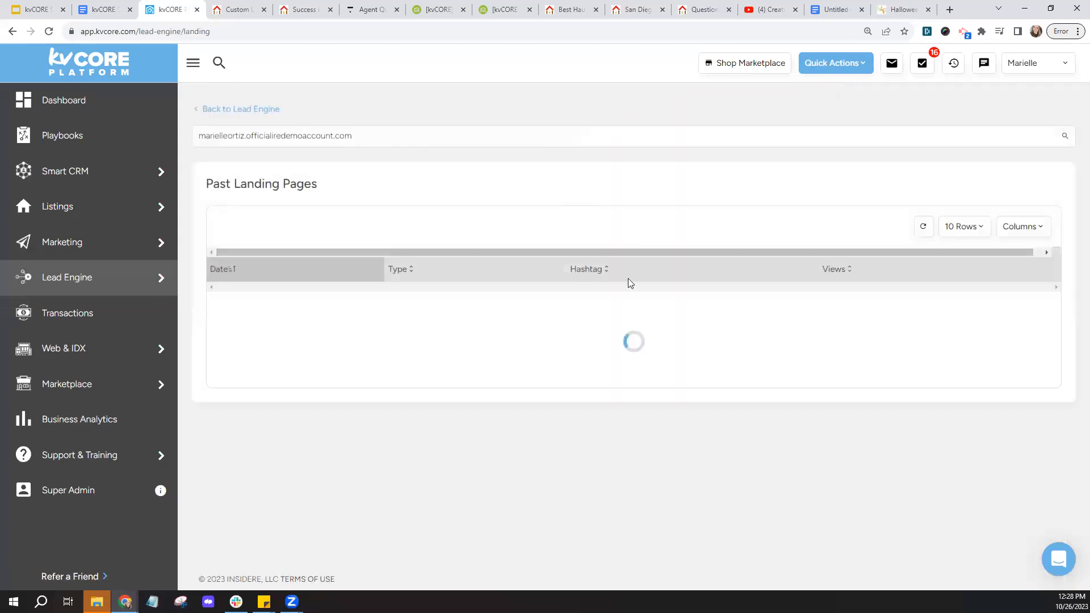
# - Locate the HauntedLanding row and compare it with the haunted houses landing page
pyautogui.scroll(-2, 643, 212)
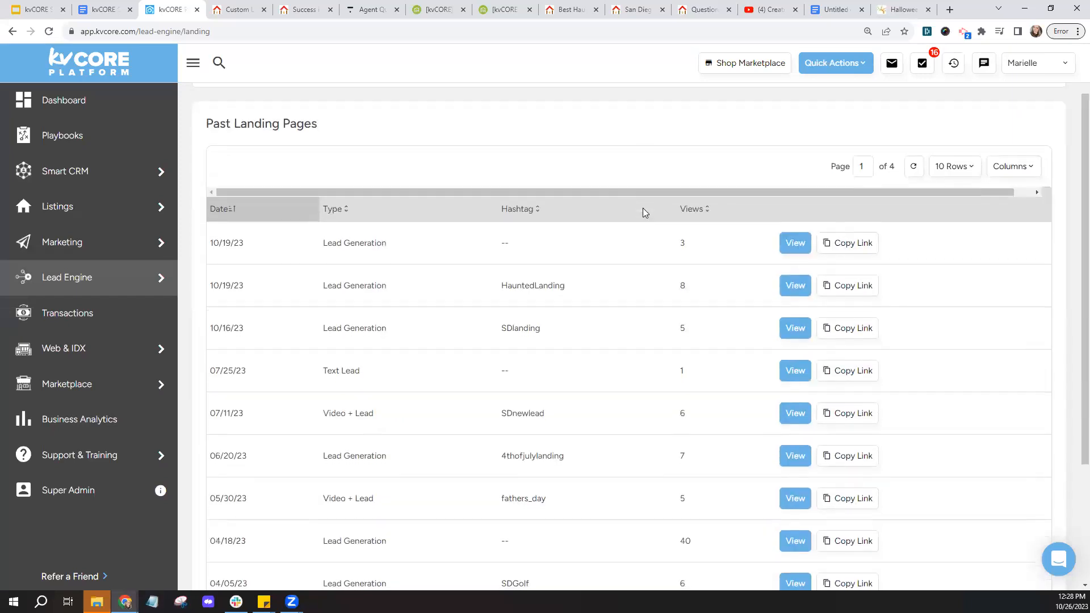
pyautogui.moveTo(498, 240); pyautogui.dragTo(580, 237)
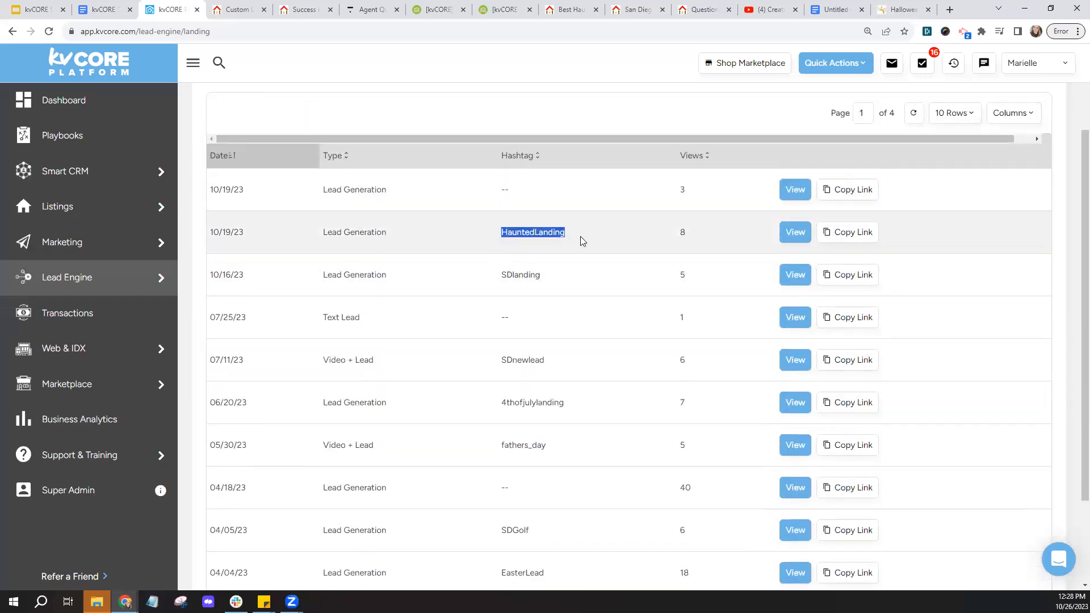
pyautogui.click(580, 237)
pyautogui.click(568, 9)
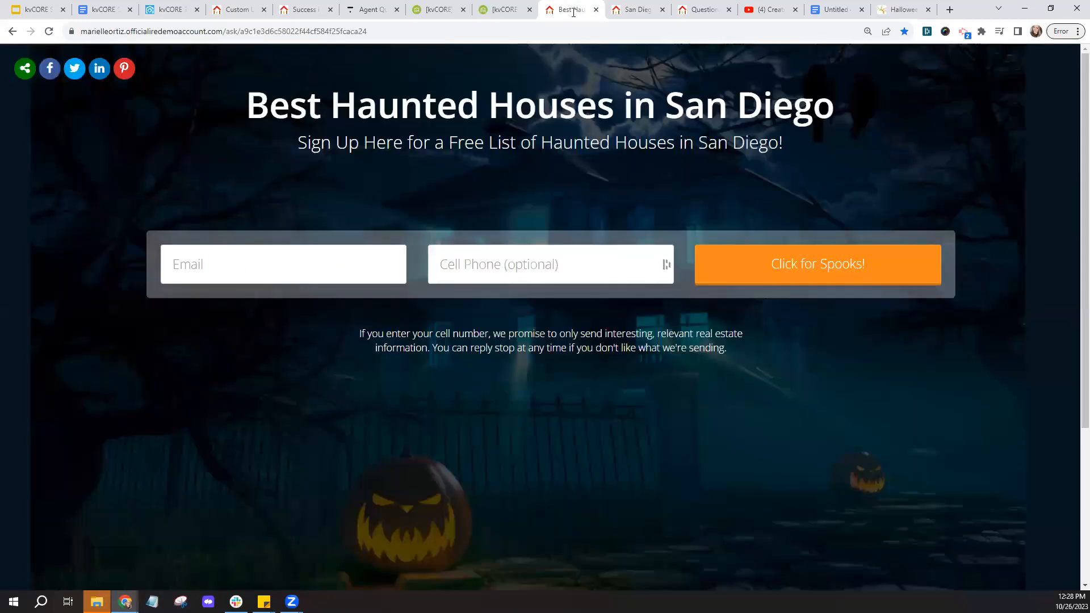
pyautogui.click(170, 9)
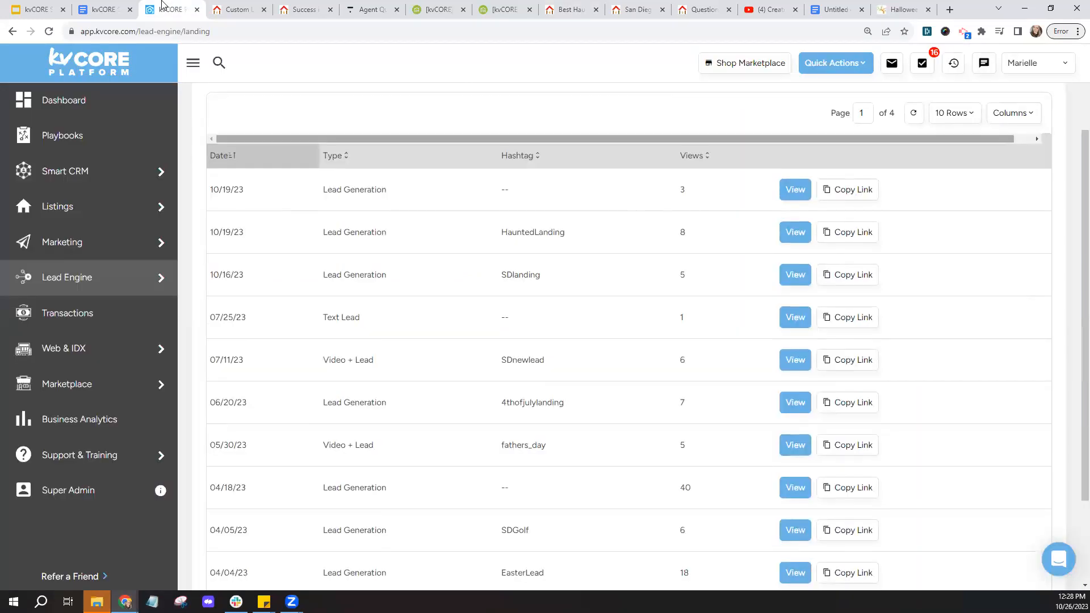
# - Preview the HauntedLanding page, then note its hashtag and view count of 8
pyautogui.click(795, 238)
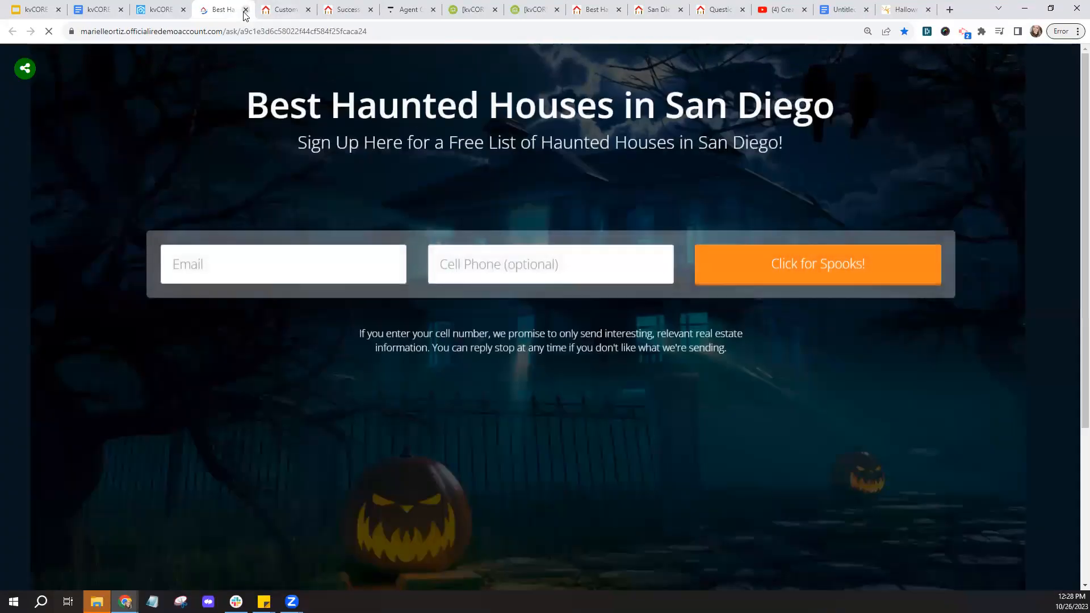
pyautogui.hotkey('ctrl', 'w')
pyautogui.moveTo(499, 237); pyautogui.dragTo(594, 239)
pyautogui.click(597, 240)
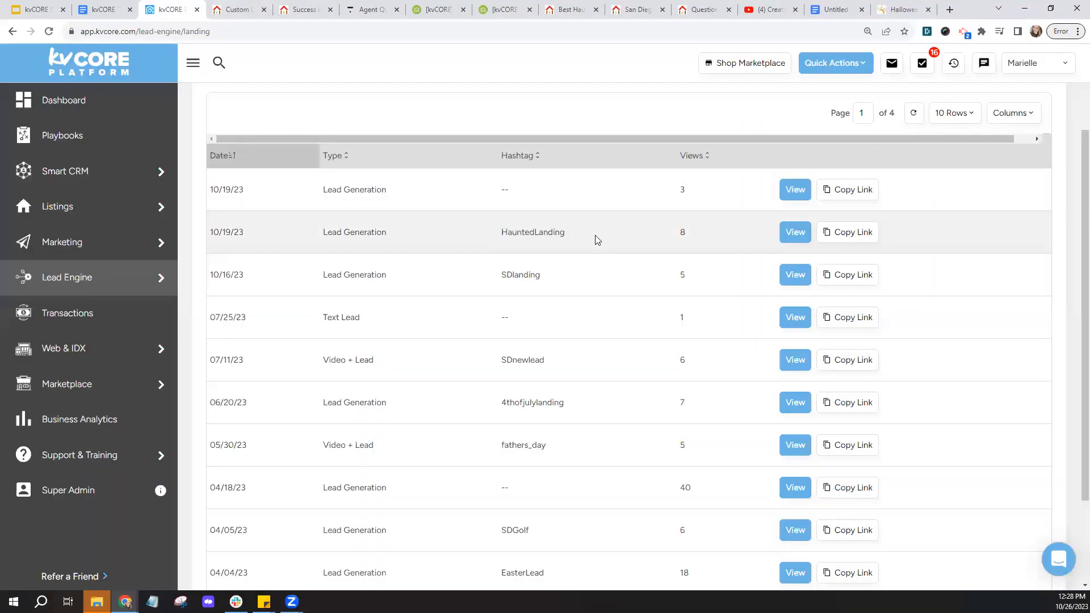
pyautogui.moveTo(698, 235); pyautogui.dragTo(667, 228)
pyautogui.click(635, 240)
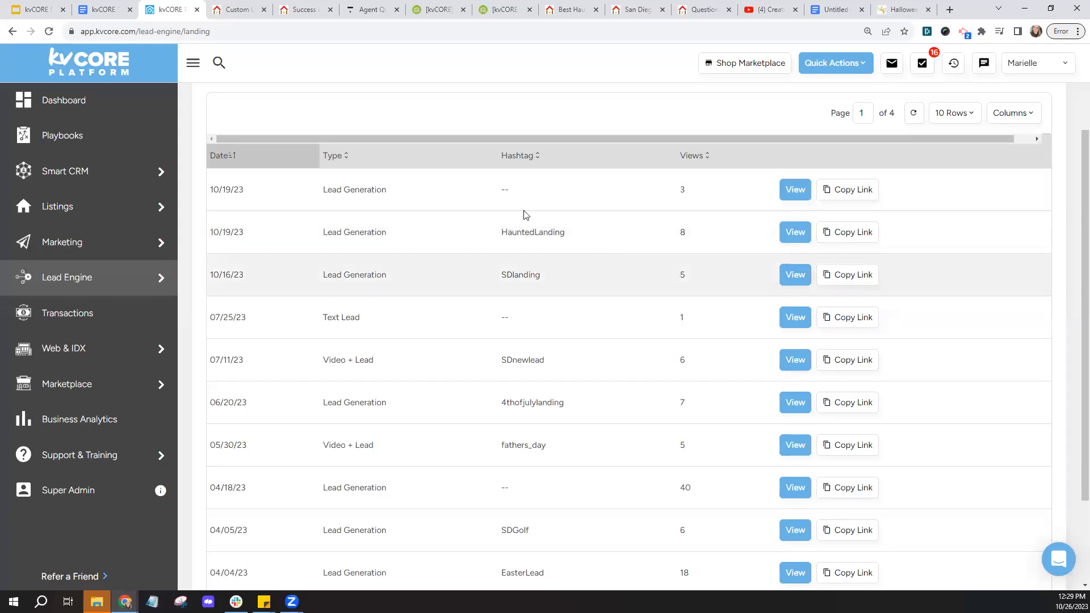
pyautogui.moveTo(103, 245)
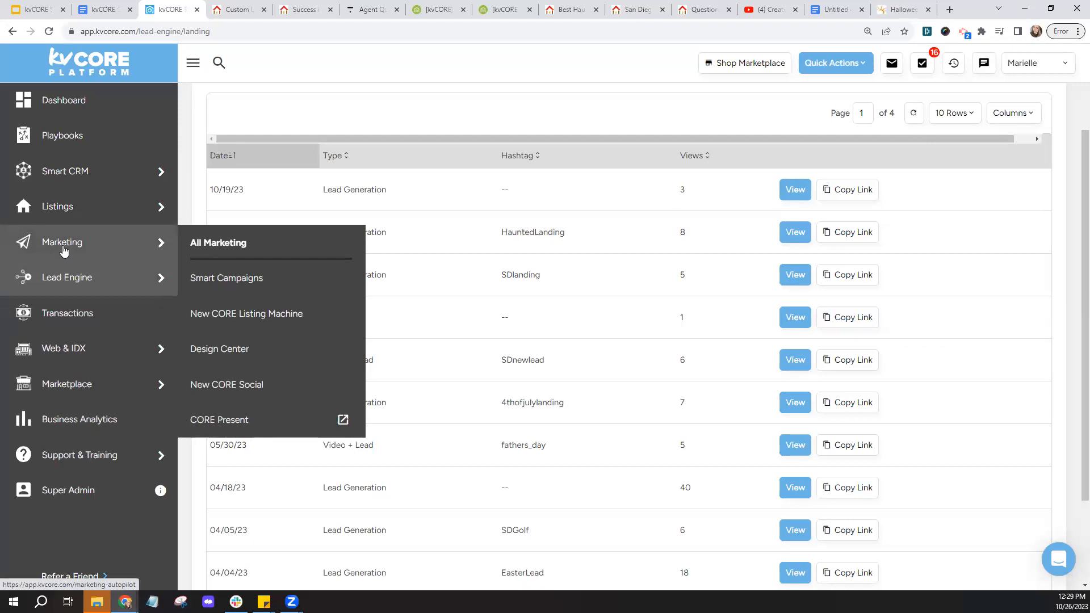
# - In Smart Campaigns, search 'default new lead buyer', clear it, and add a new campaign
pyautogui.click(250, 285)
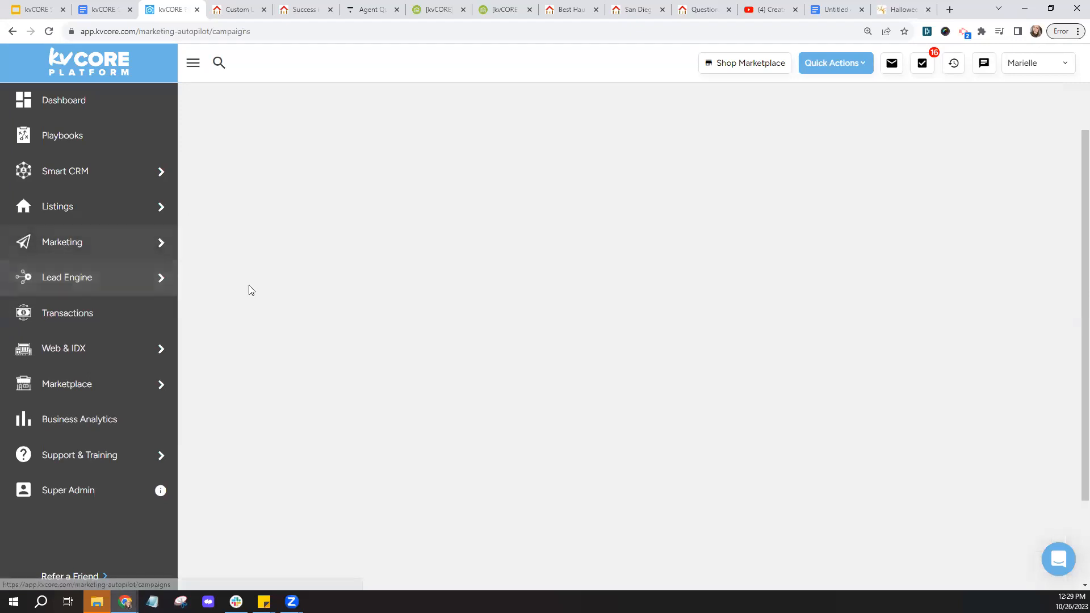
pyautogui.click(267, 276)
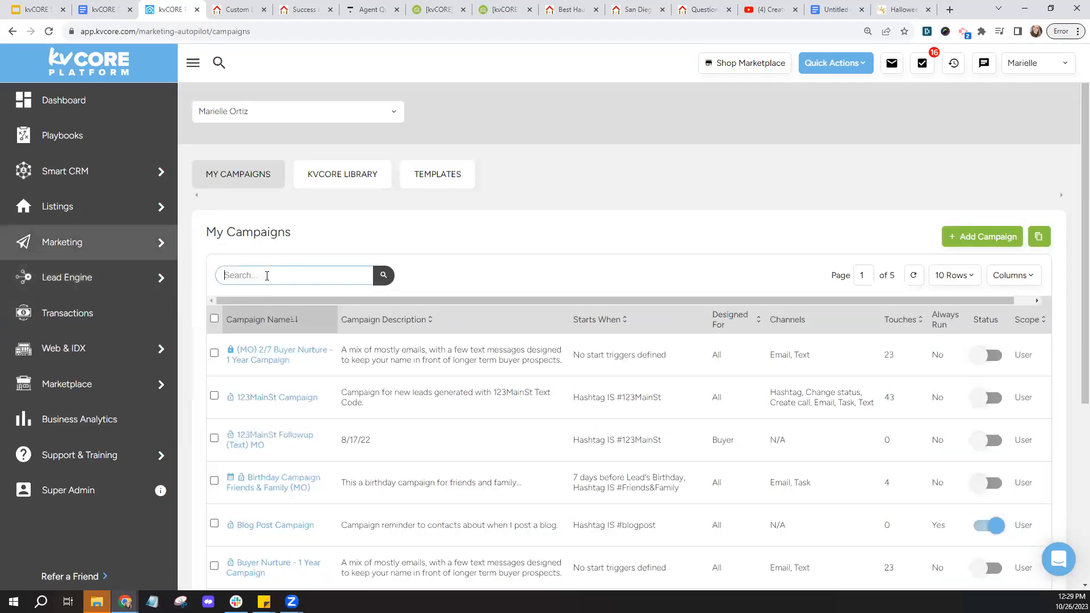
pyautogui.write('default new lead buyer')
pyautogui.press('Return')
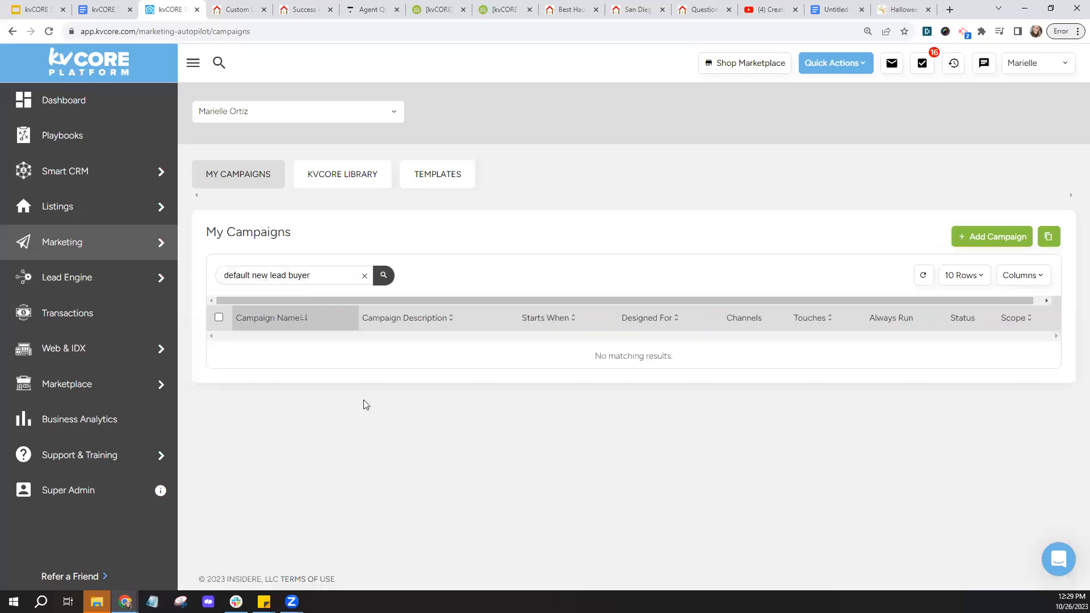
pyautogui.click(365, 276)
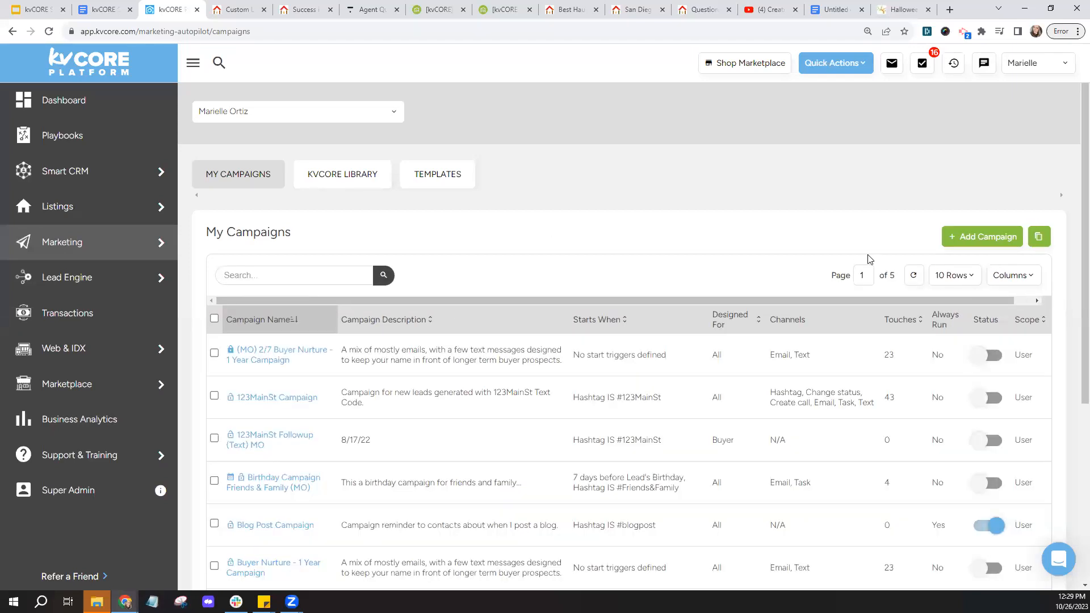
pyautogui.click(984, 238)
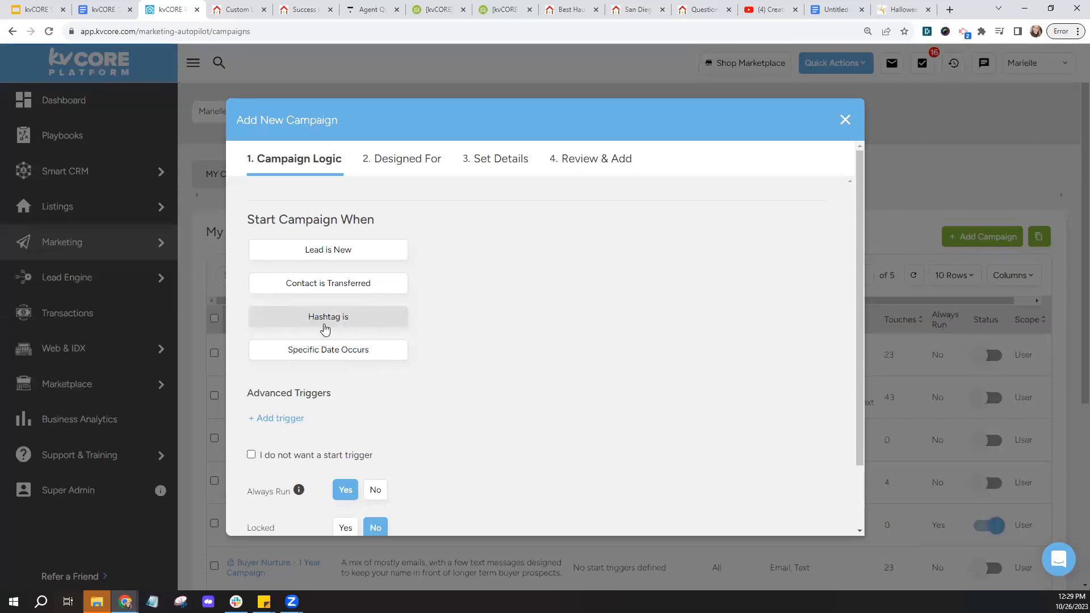
# - Set the campaign trigger to Hashtag is HauntedLanding with Always Run set to No
pyautogui.click(324, 328)
pyautogui.click(462, 331)
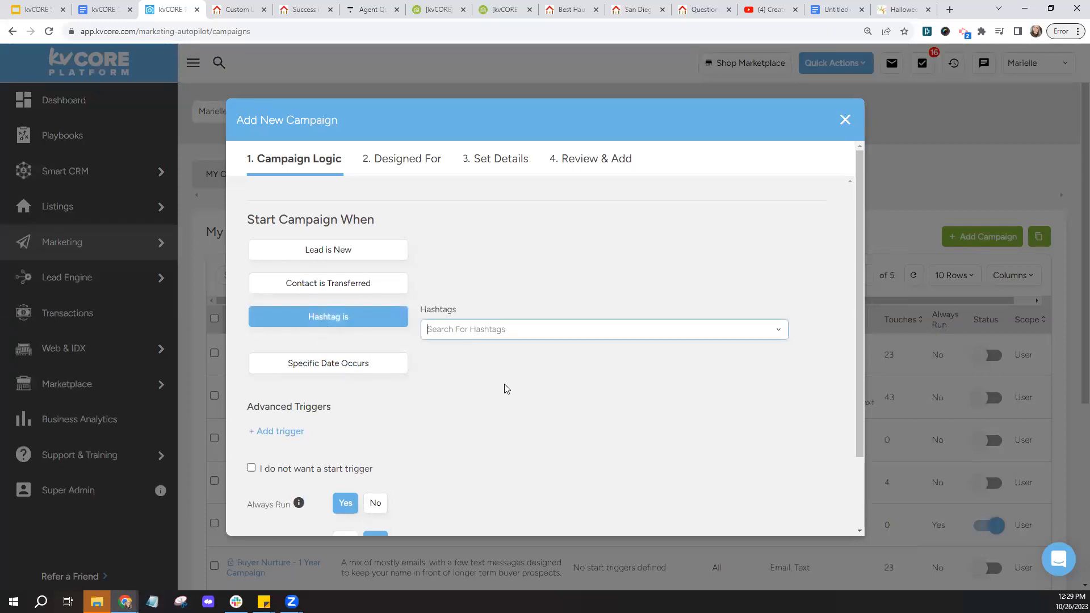
pyautogui.write('H')
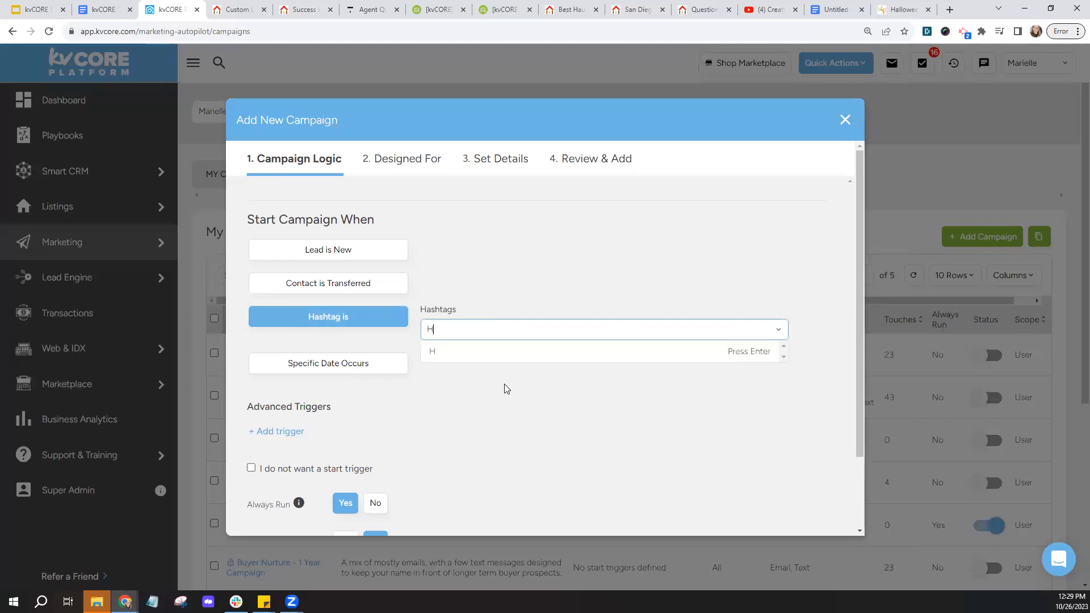
pyautogui.write('auntedLanding')
pyautogui.click(513, 357)
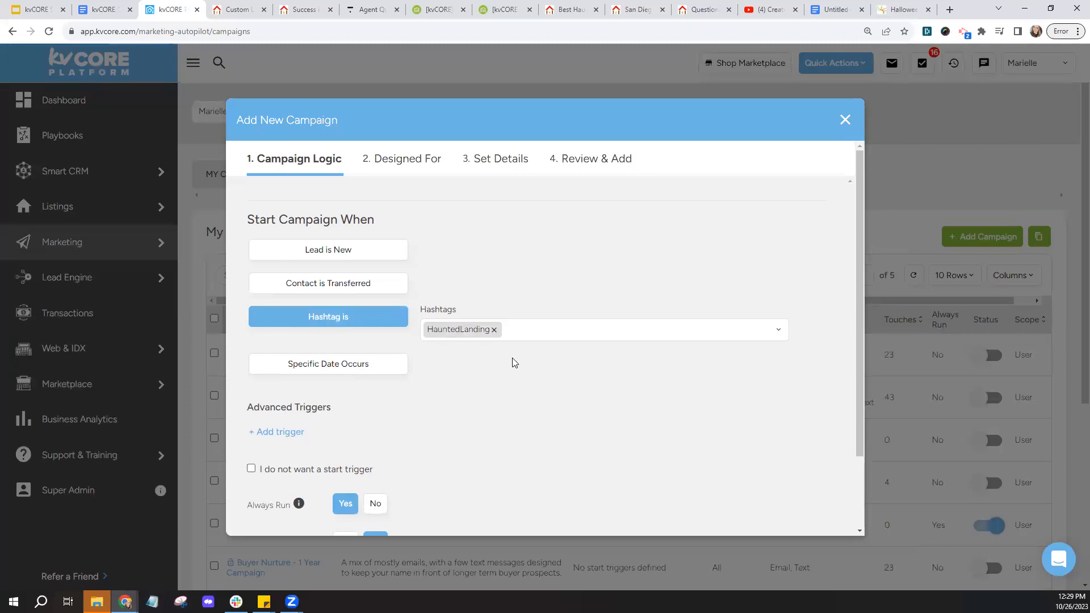
pyautogui.scroll(-2, 499, 382)
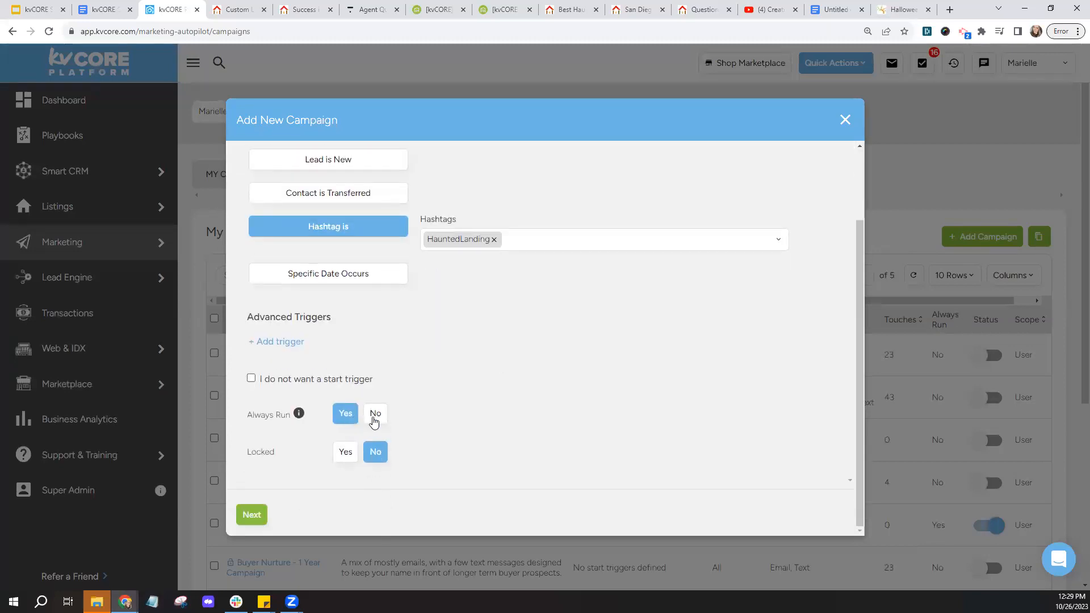
pyautogui.click(375, 414)
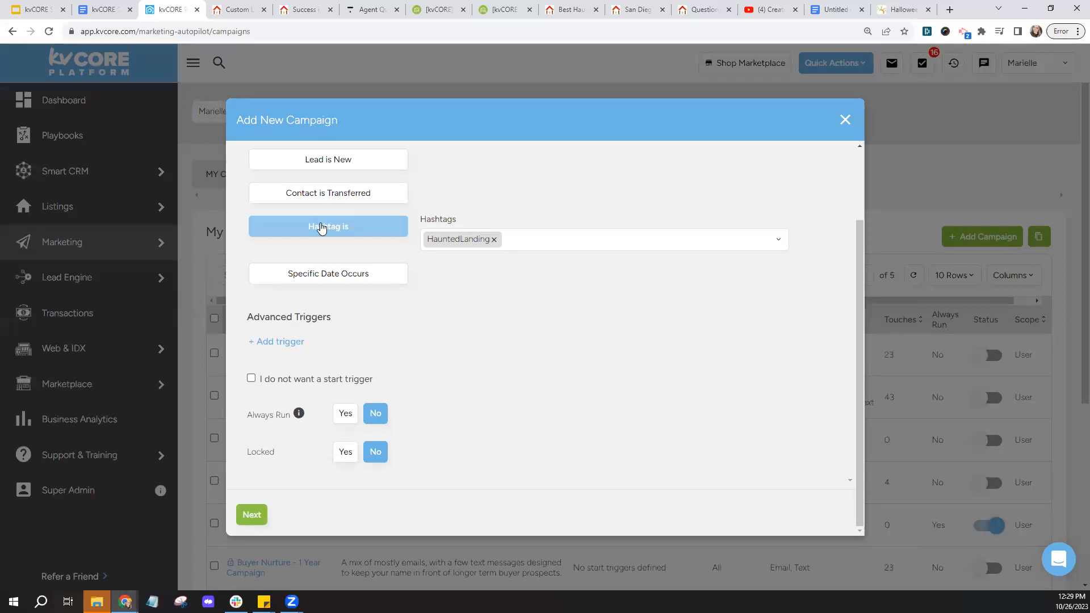
pyautogui.click(251, 515)
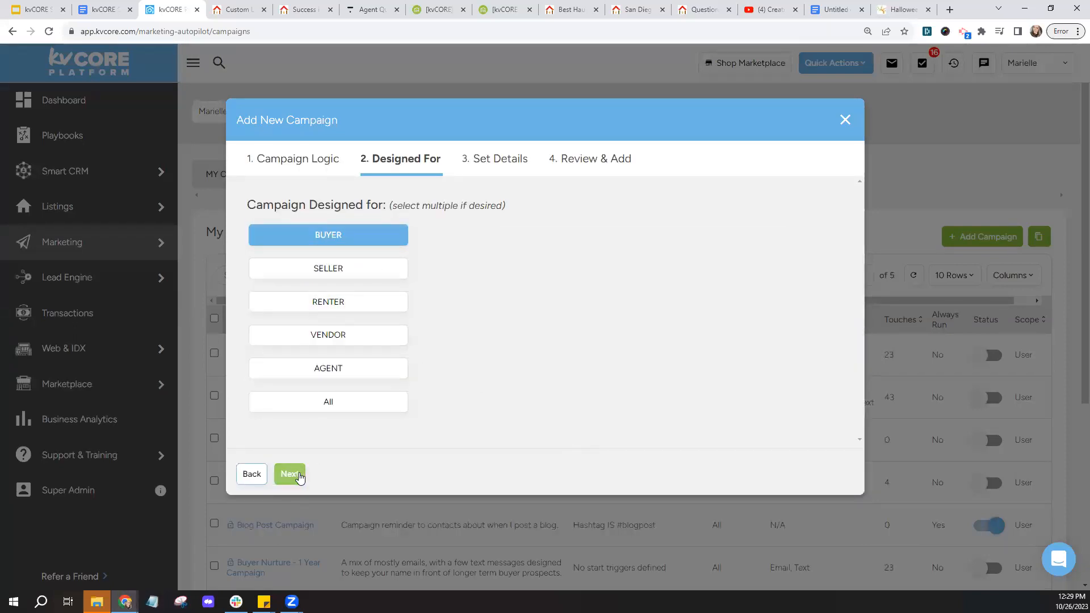
# - Design it for All contacts and name it '10/26/23 Haunted House Campaigns'
pyautogui.click(316, 404)
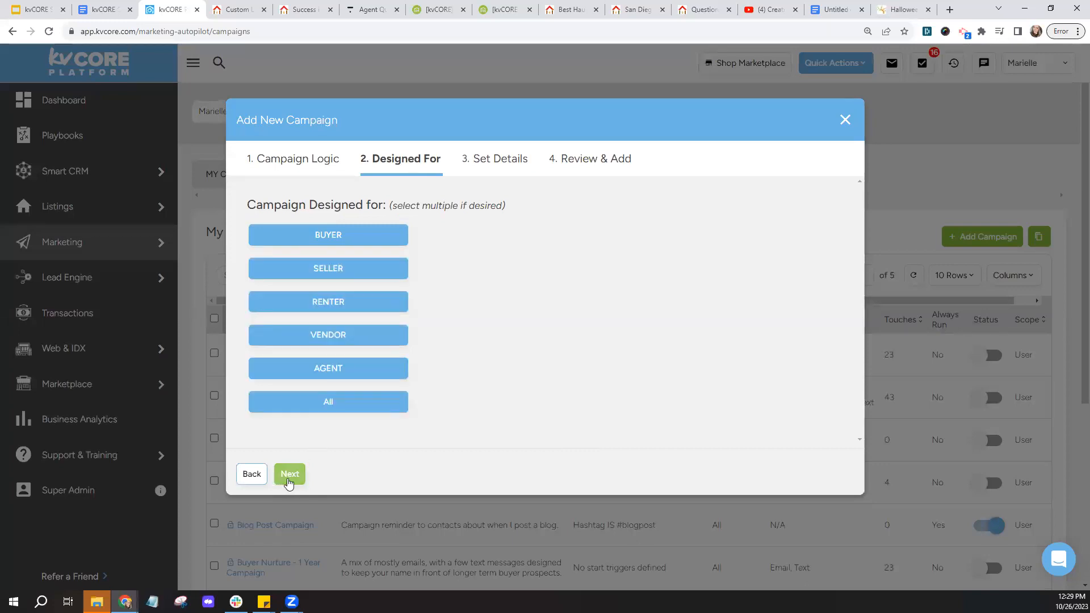
pyautogui.click(288, 476)
pyautogui.click(294, 249)
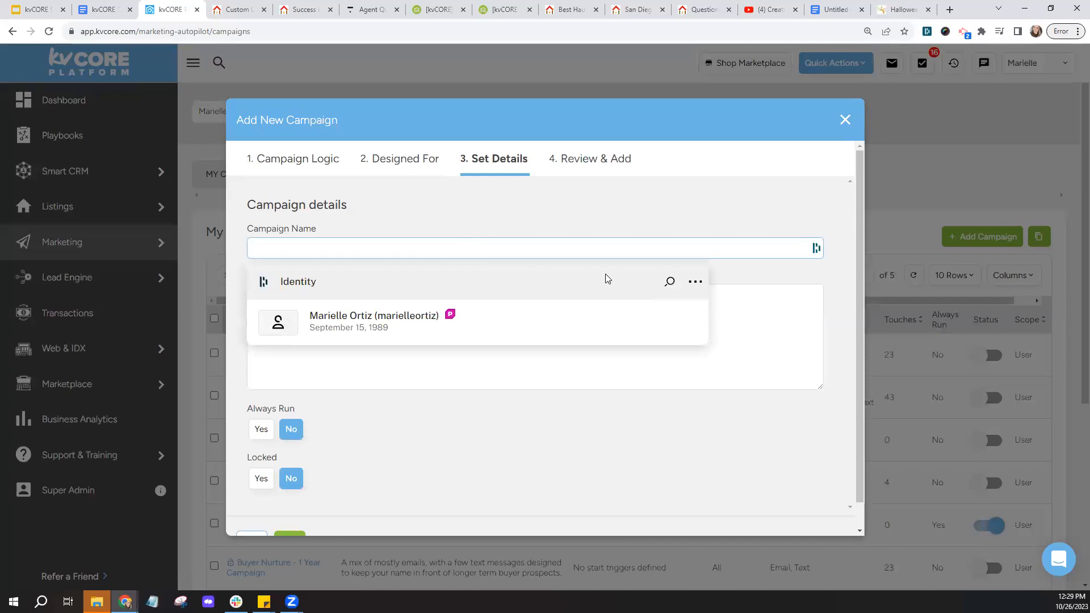
pyautogui.click(709, 278)
pyautogui.click(402, 244)
pyautogui.write('MO')
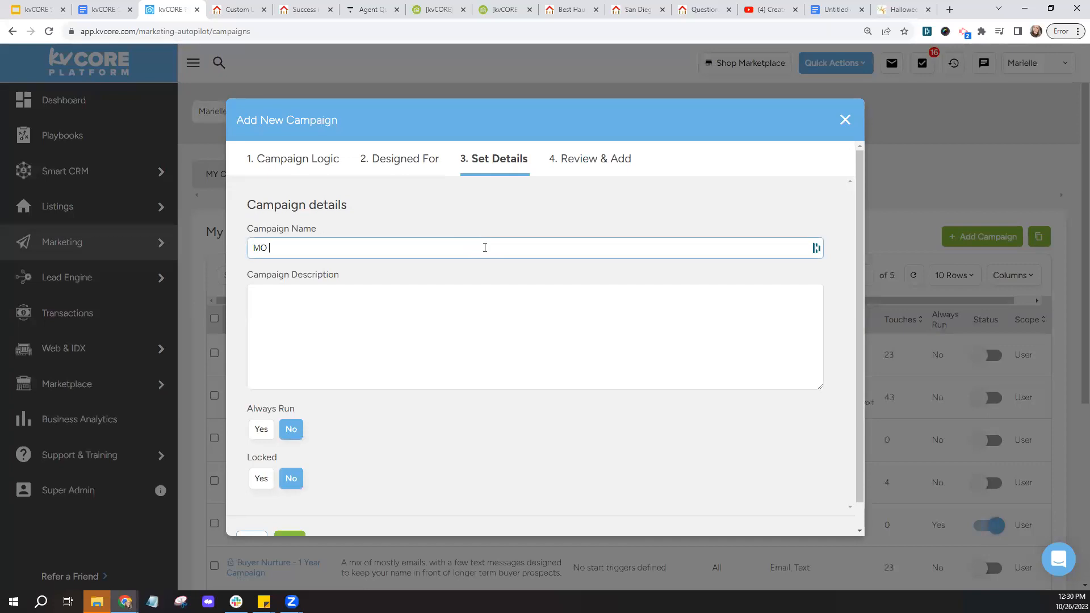
pyautogui.press('BackSpace')
pyautogui.press('BackSpace')
pyautogui.write('10/26/23 Haunted House Campaigns')
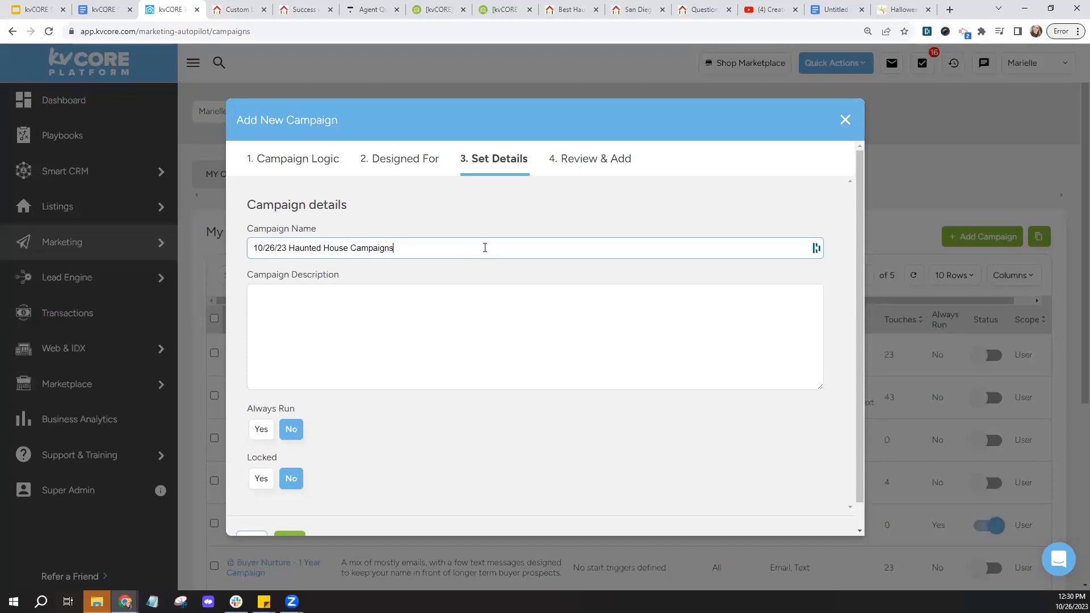
# - Finish the campaign wizard and open the new campaign's detail page
pyautogui.click(339, 319)
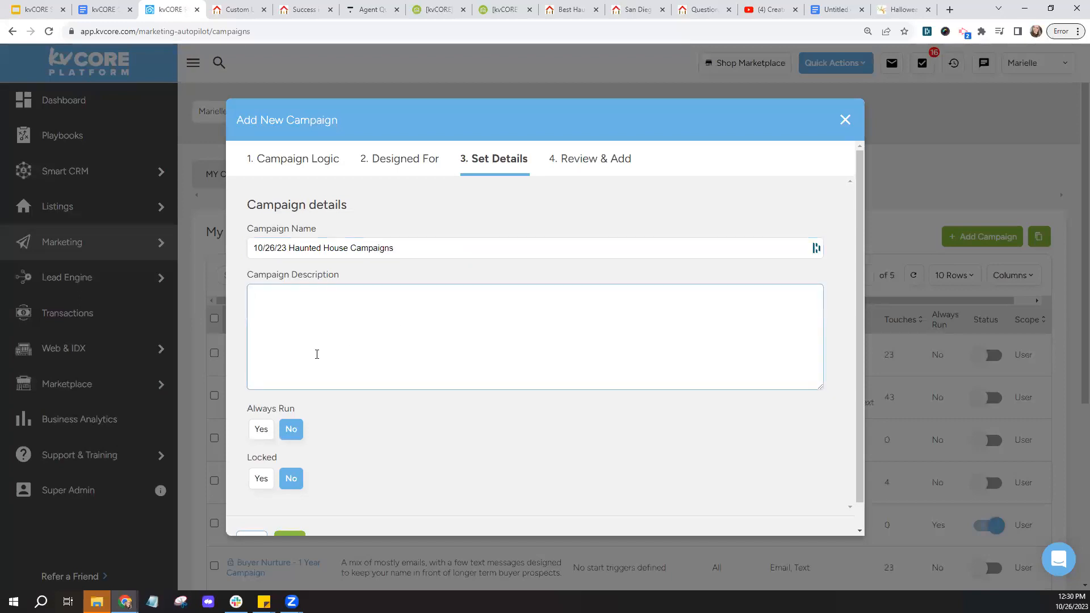
pyautogui.scroll(-1, 301, 496)
pyautogui.click(290, 514)
pyautogui.click(305, 516)
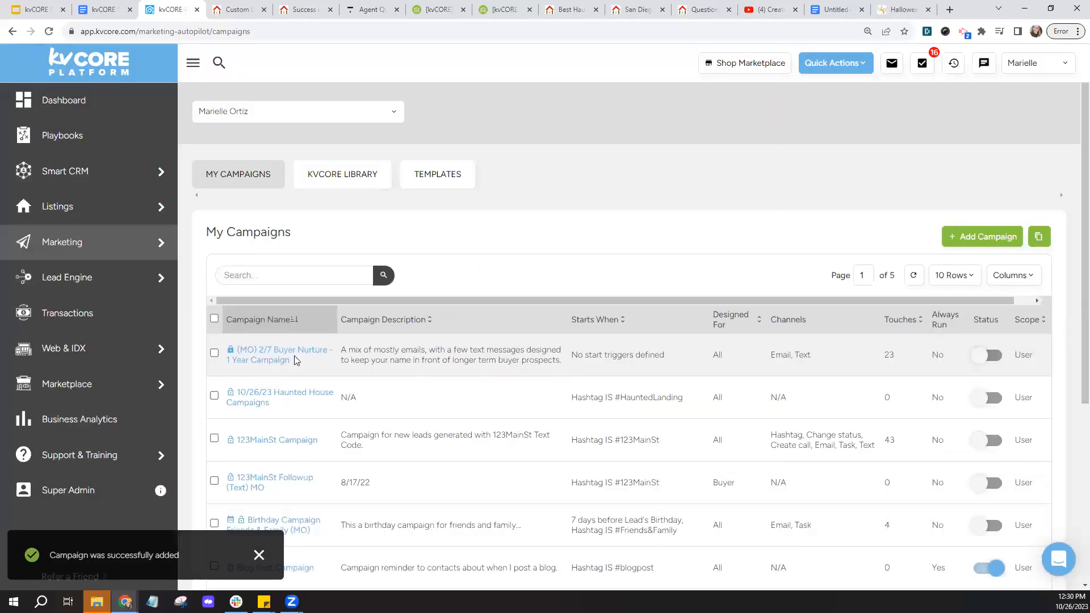
pyautogui.click(307, 398)
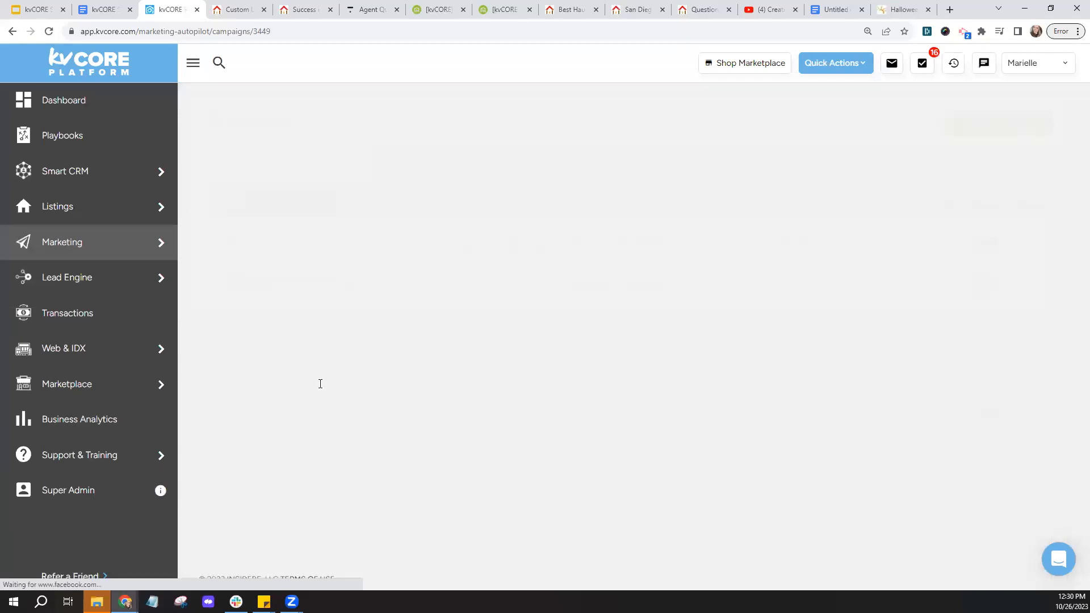
# - Check the campaign's Add Action options without adding any, then go to Marketing
pyautogui.click(1034, 355)
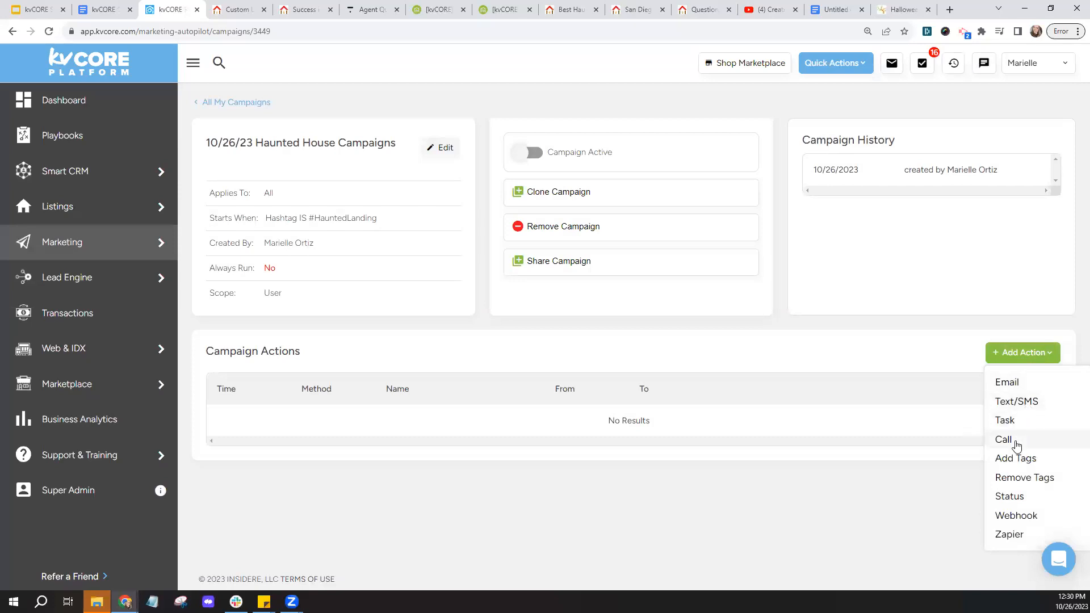
pyautogui.click(635, 310)
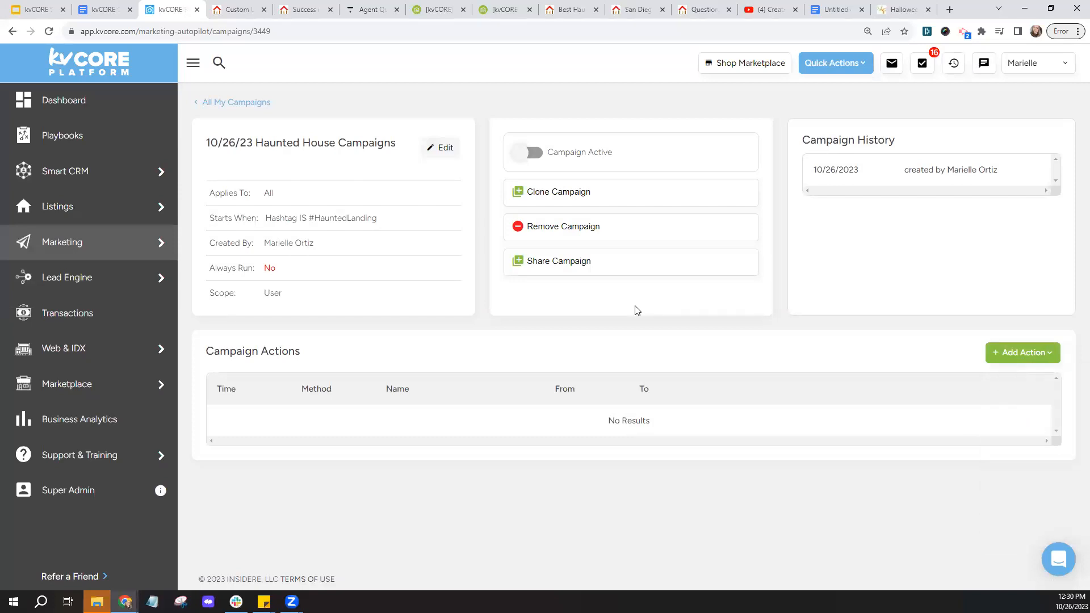
pyautogui.click(142, 245)
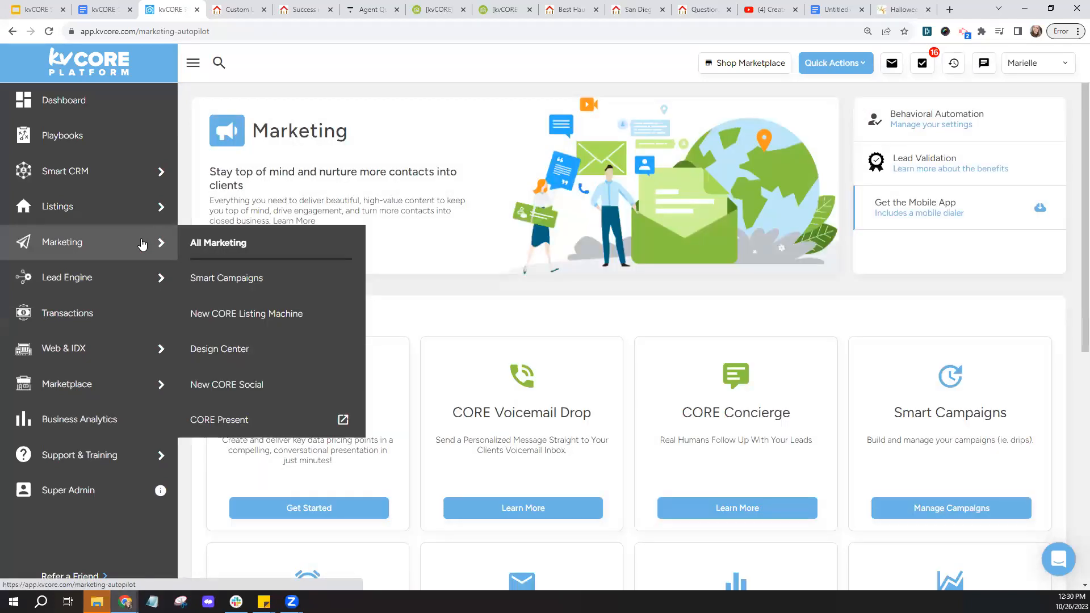
# - Open the Scheduled Mass Emails list and start scheduling a new email
pyautogui.scroll(-5, 550, 253)
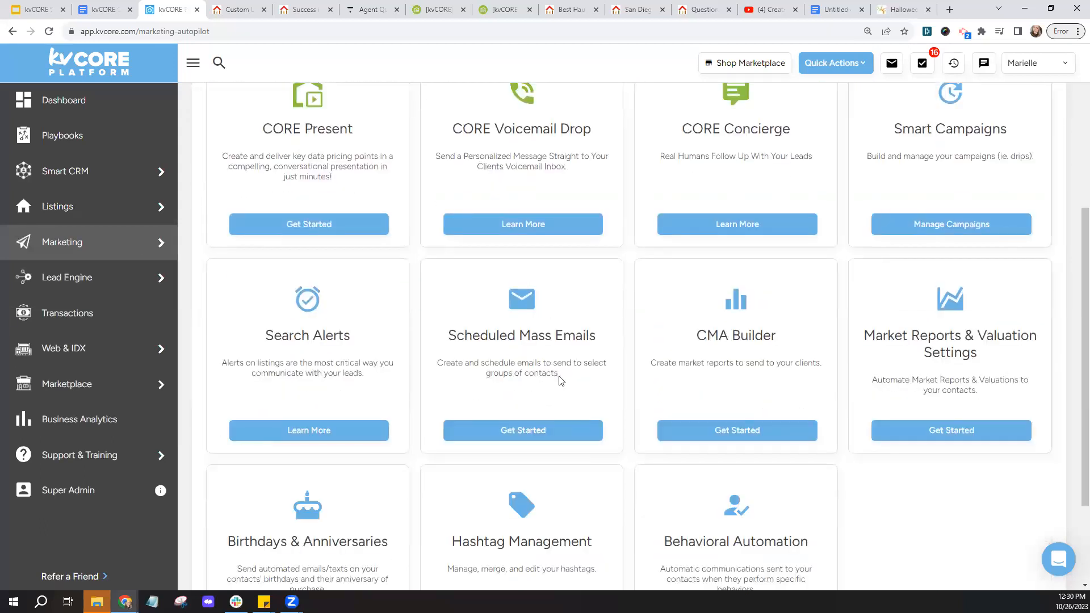
pyautogui.click(518, 438)
pyautogui.click(520, 432)
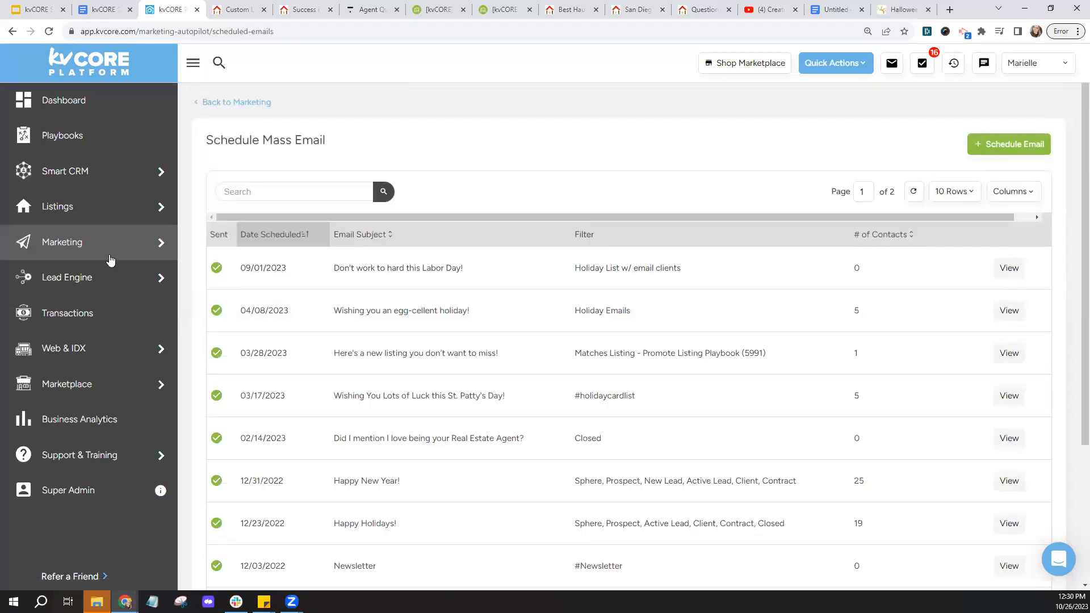
pyautogui.moveTo(111, 260)
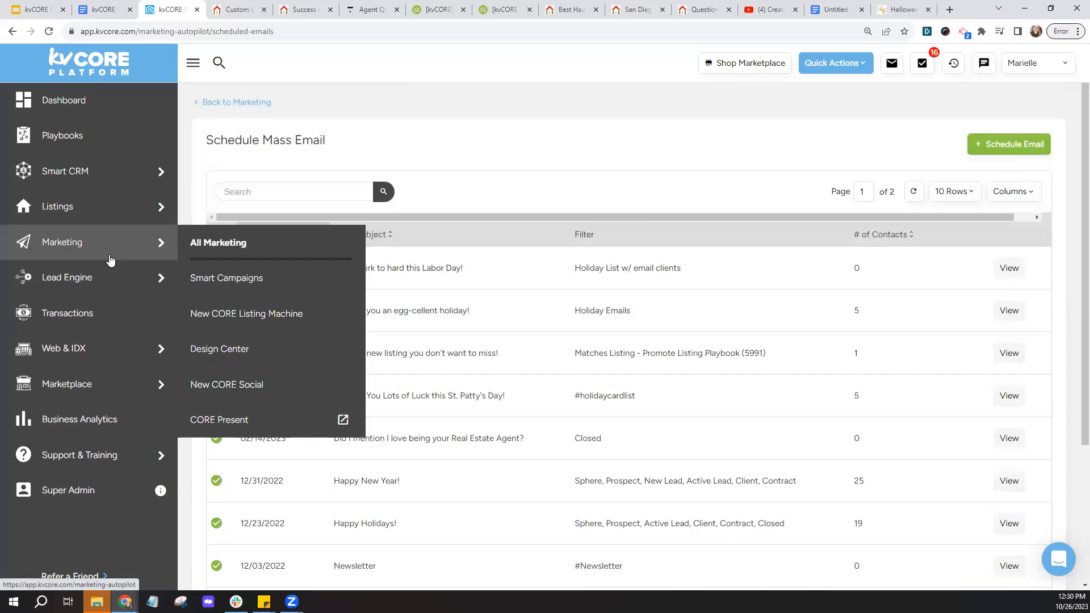
pyautogui.click(1002, 156)
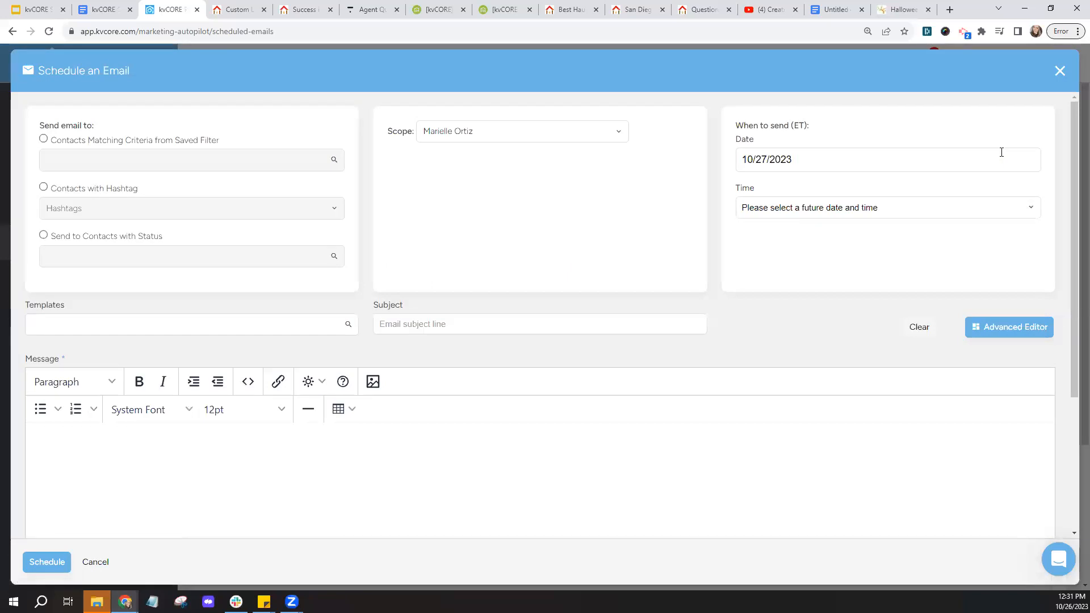
# - Address it to contacts with hashtag HauntedLanding and search templates for 'holiday' without choosing one
pyautogui.click(44, 187)
pyautogui.click(109, 209)
pyautogui.write('Ha')
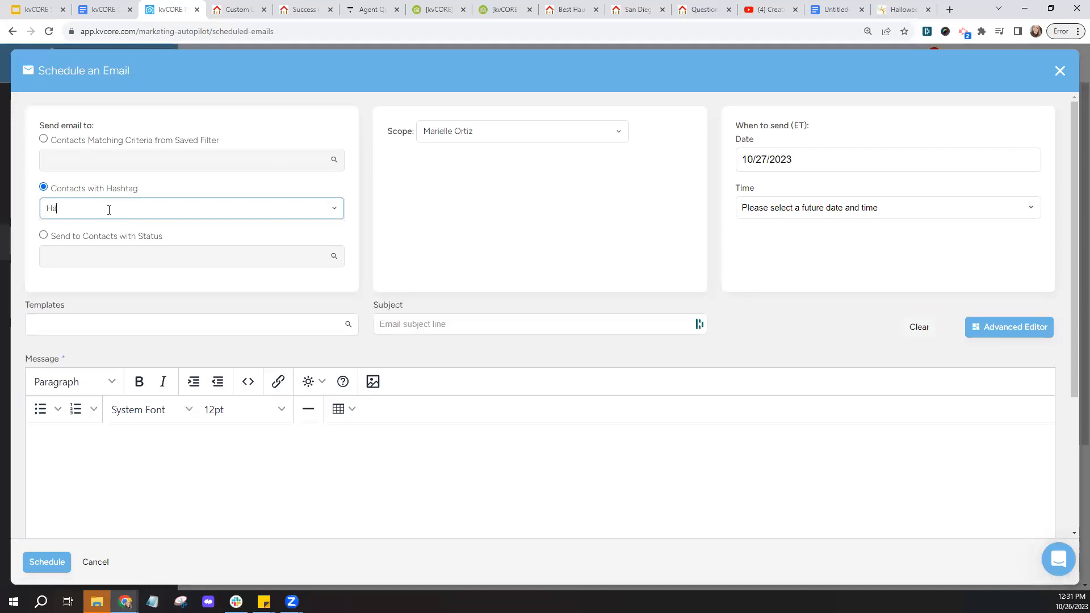
pyautogui.write('untedLanding')
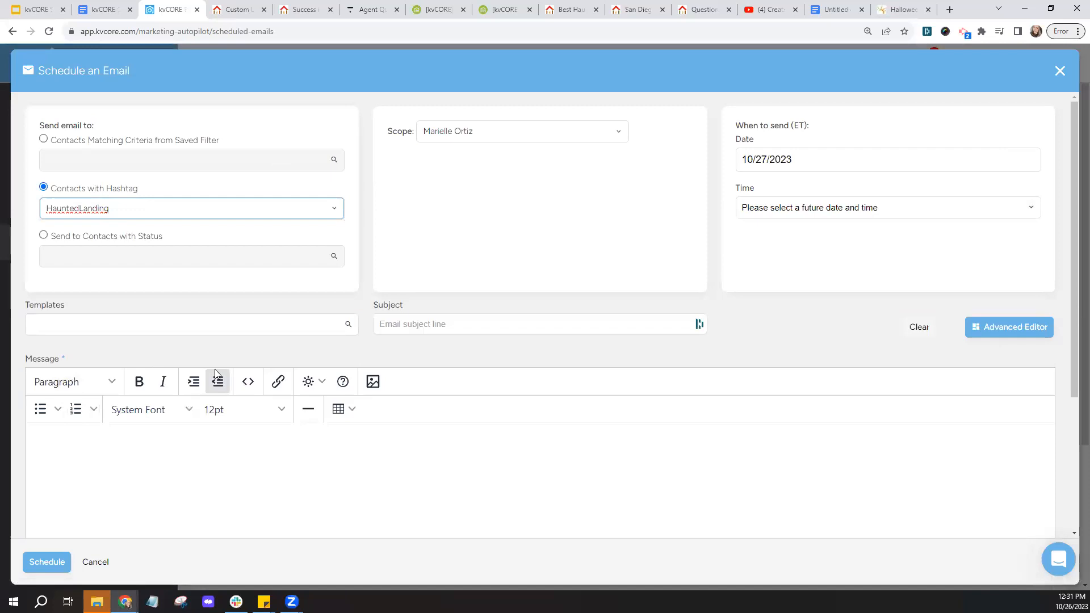
pyautogui.click(226, 327)
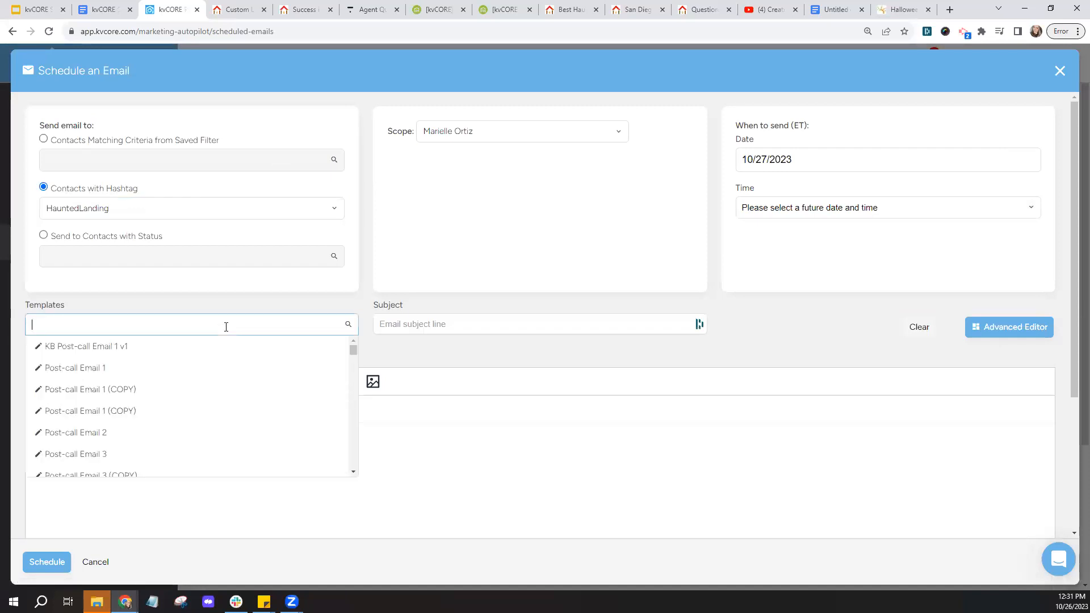
pyautogui.write('holiday')
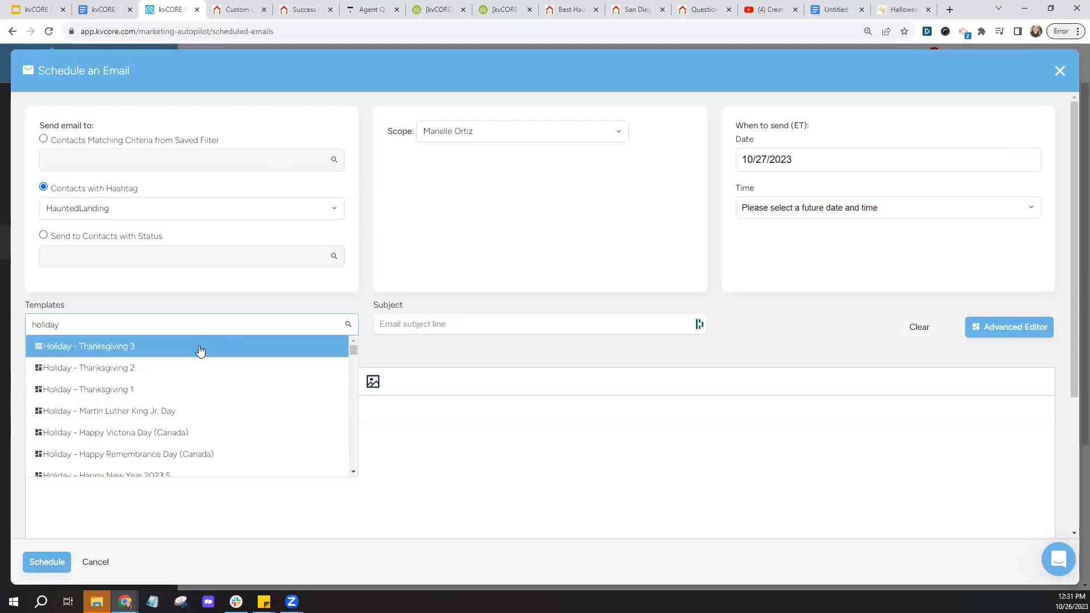
pyautogui.click(382, 345)
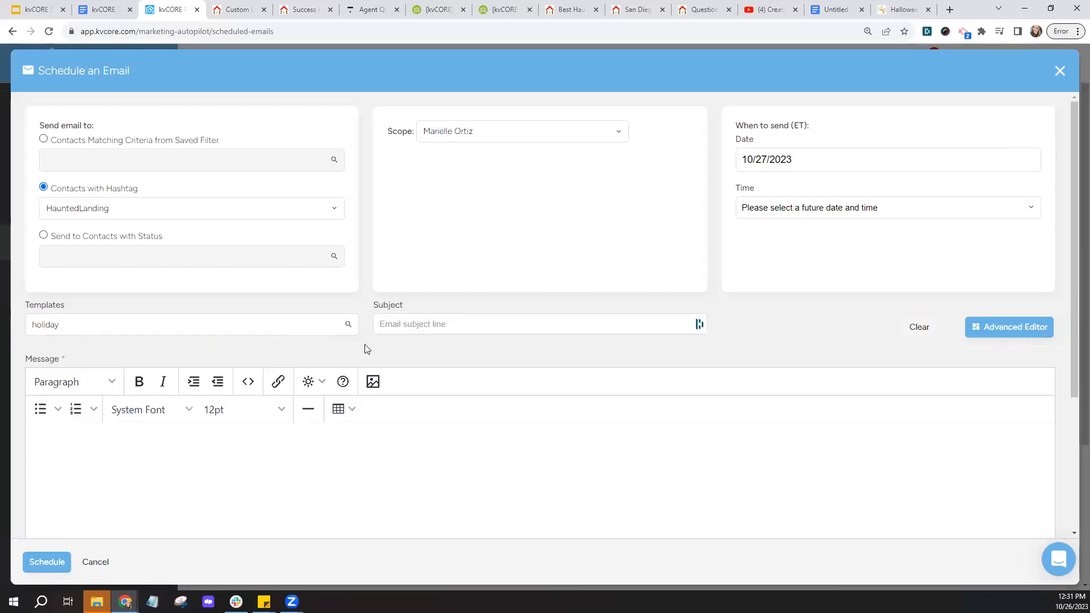
pyautogui.scroll(-2, 554, 353)
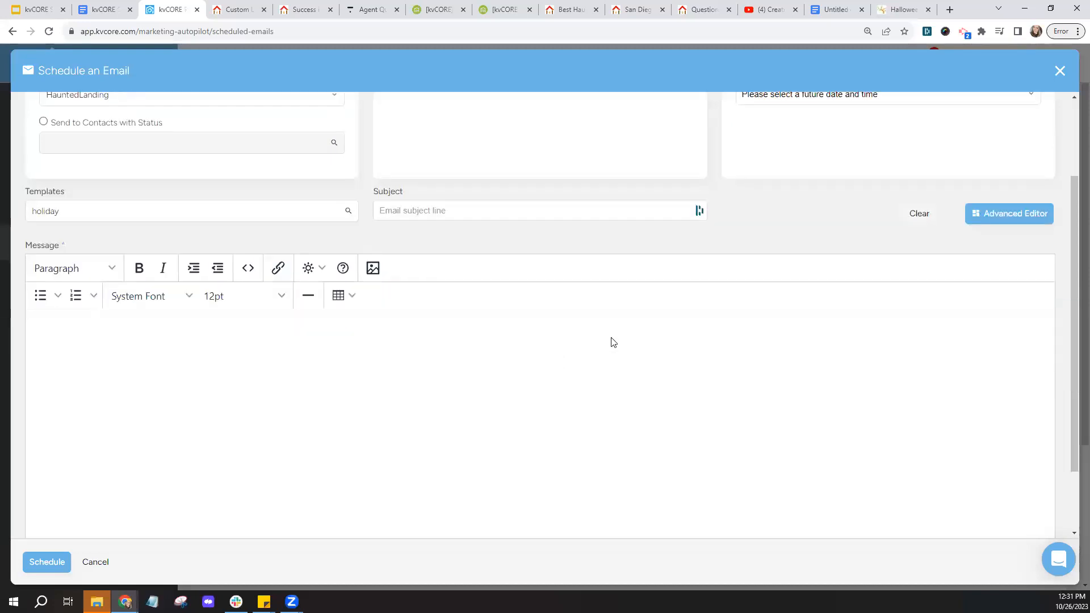
# - Switch the mass email to the Advanced Editor and confirm the change
pyautogui.click(1003, 218)
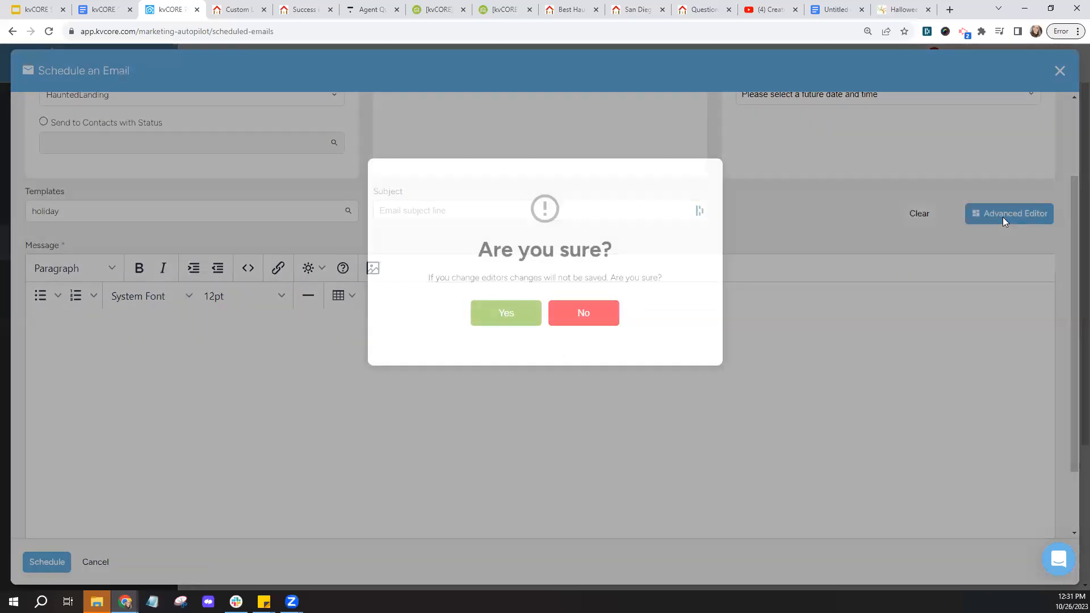
pyautogui.click(519, 313)
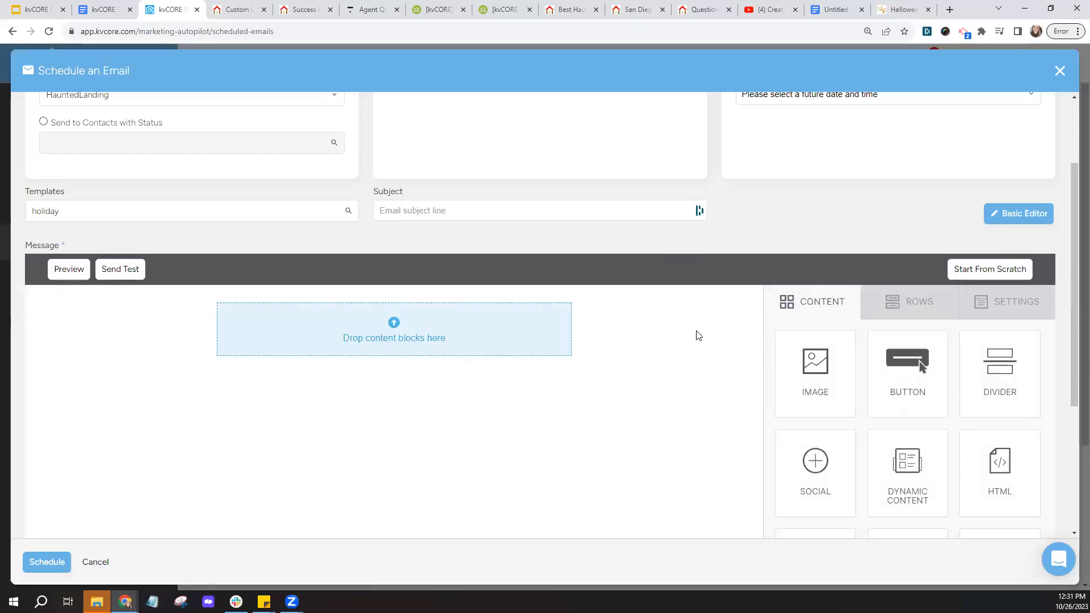
pyautogui.scroll(-4, 698, 335)
pyautogui.scroll(1, 699, 335)
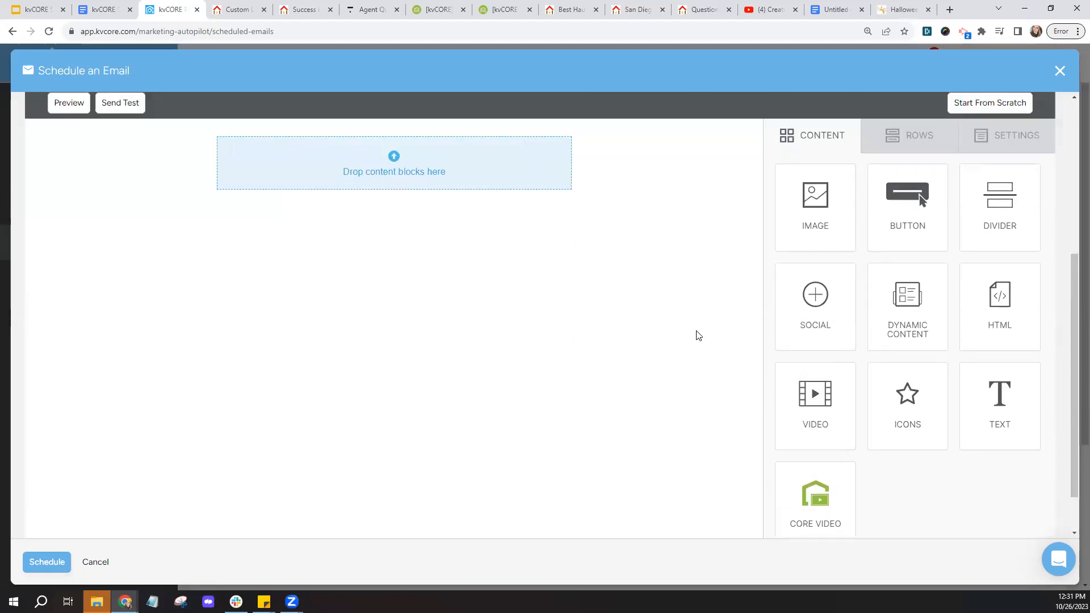
# - Stack Image, Text, Button and Social blocks down the email canvas
pyautogui.moveTo(832, 236); pyautogui.dragTo(447, 158)
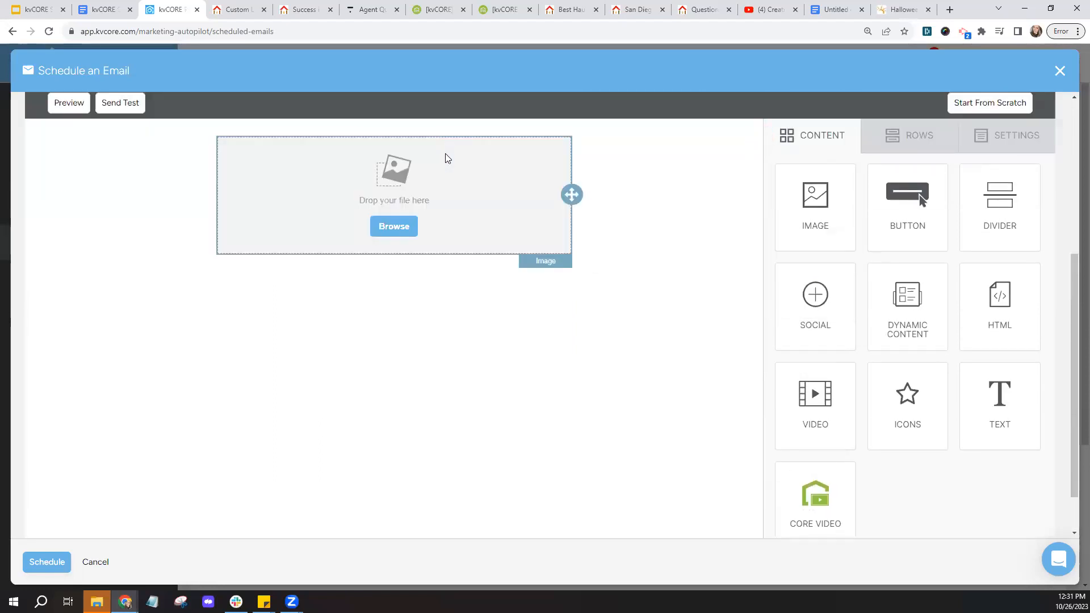
pyautogui.moveTo(1005, 375); pyautogui.dragTo(398, 257)
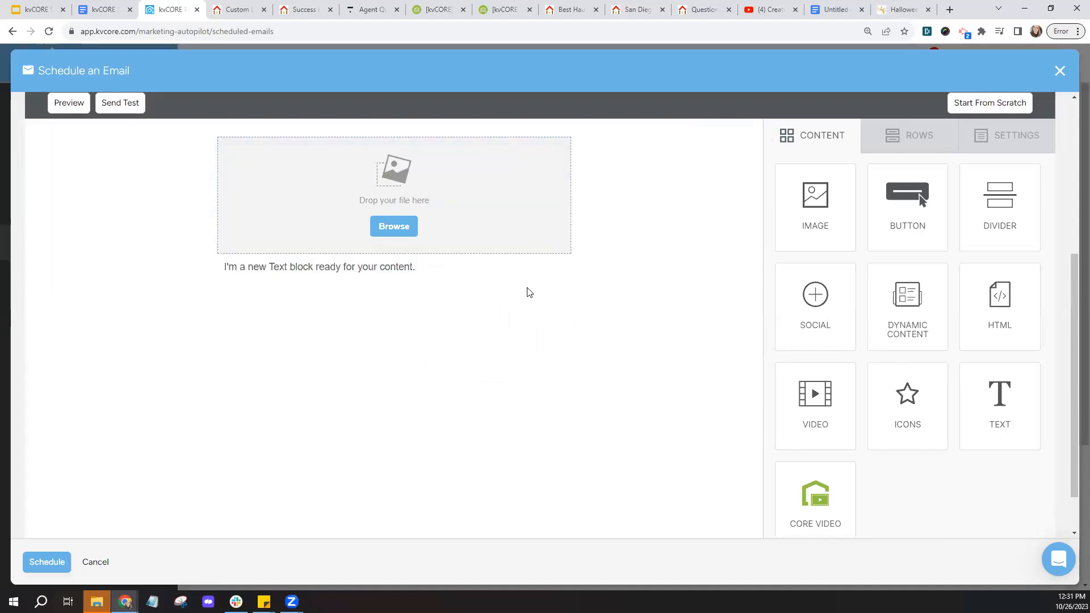
pyautogui.moveTo(915, 222); pyautogui.dragTo(415, 282)
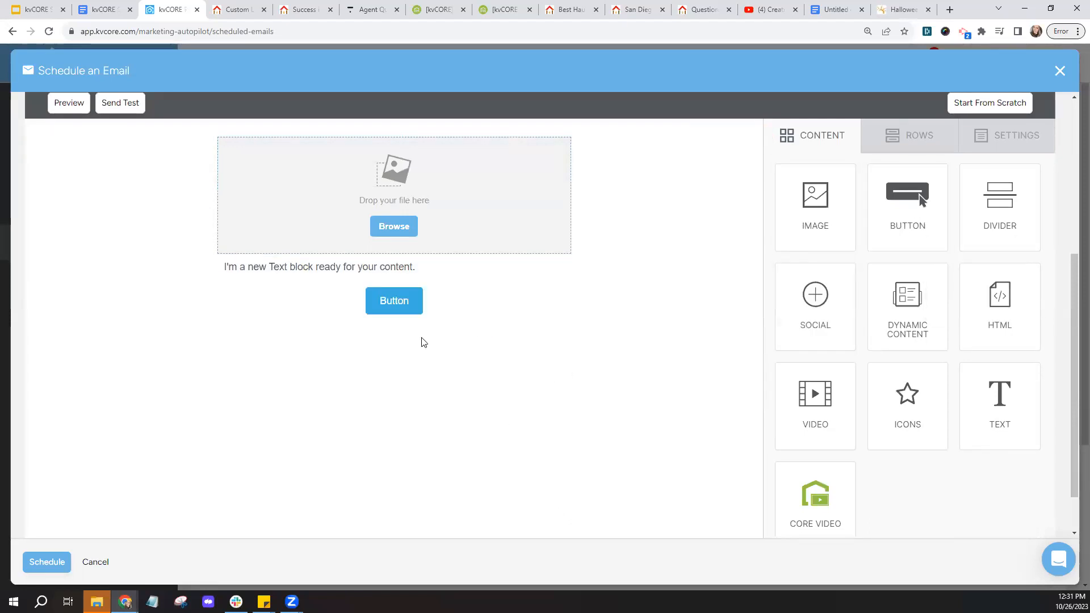
pyautogui.moveTo(834, 297); pyautogui.dragTo(415, 322)
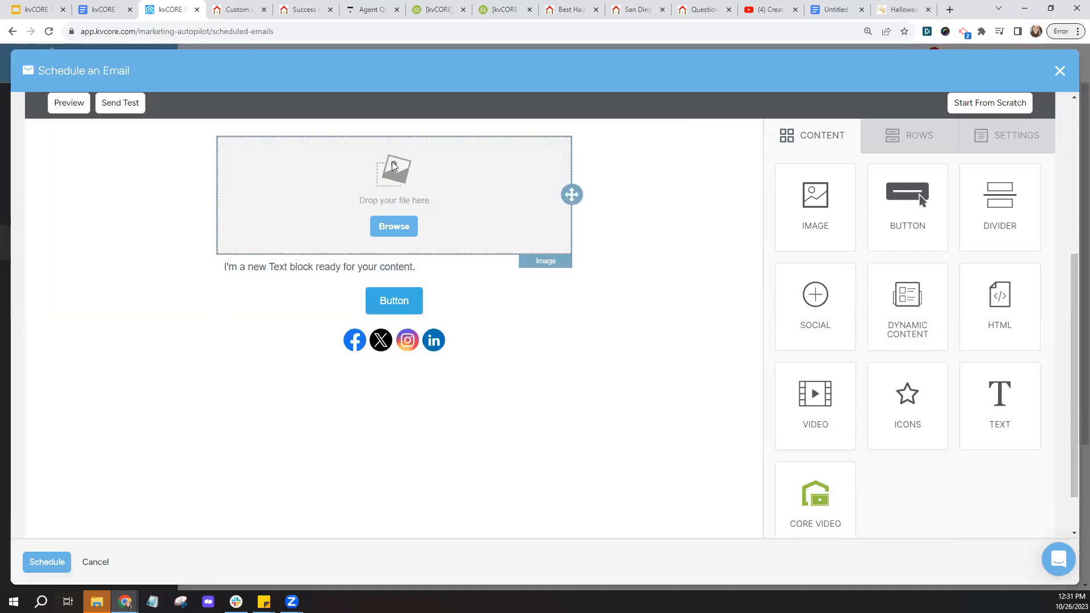
pyautogui.click(386, 230)
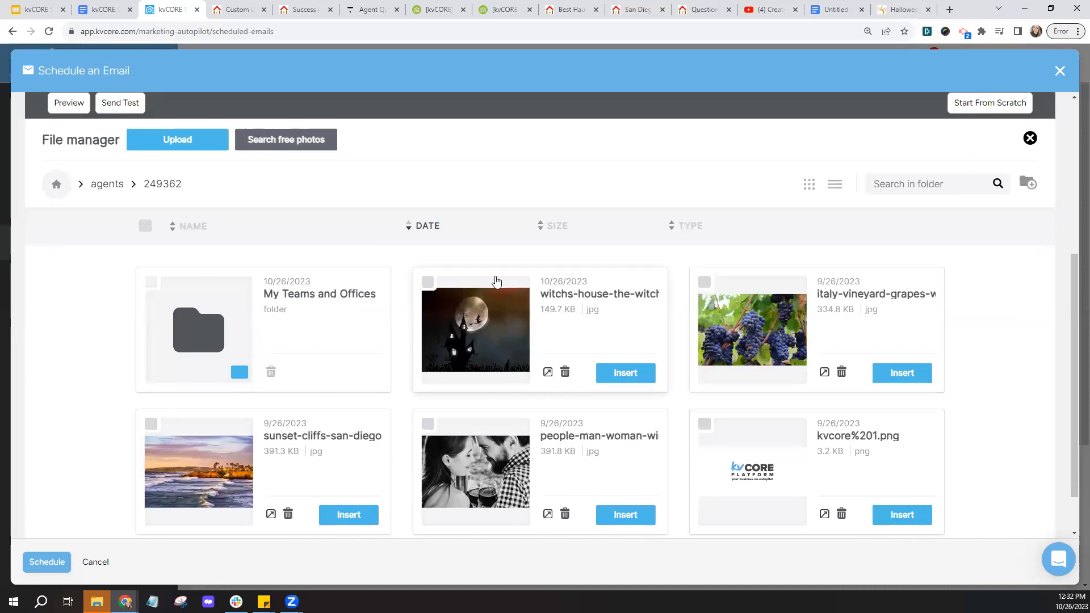
# - Search free photos for 'halloween', import one, and insert the witch-house photo into the image block
pyautogui.click(295, 150)
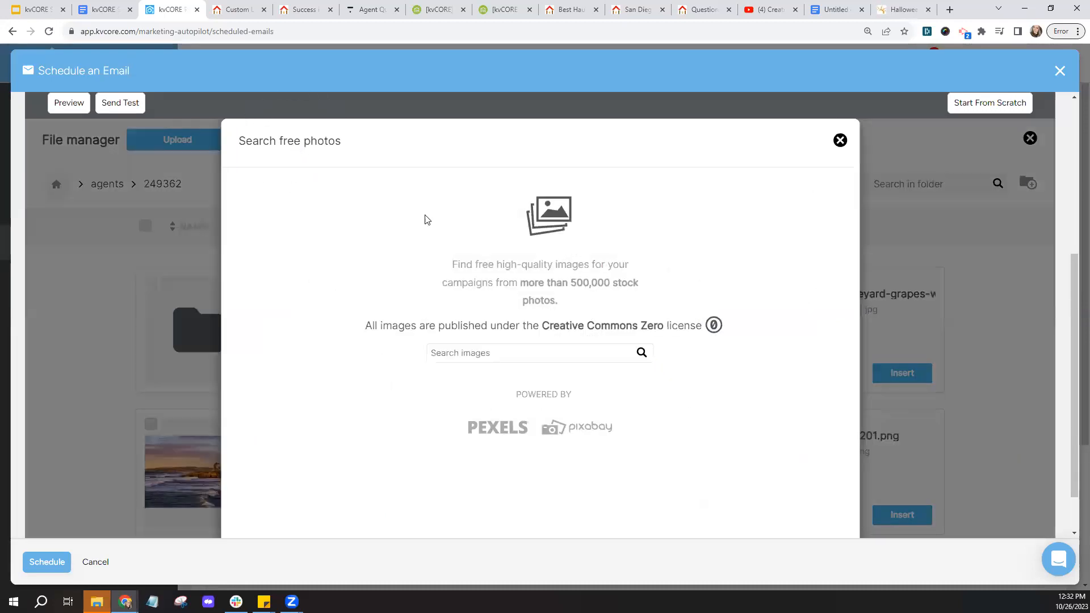
pyautogui.click(469, 354)
pyautogui.write('halloween')
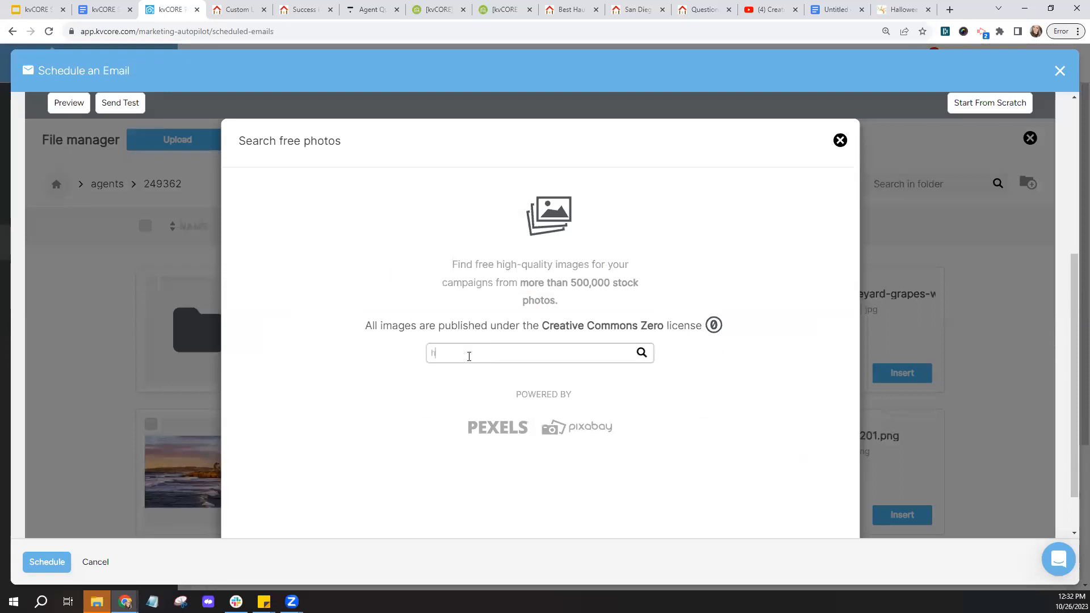
pyautogui.press('Return')
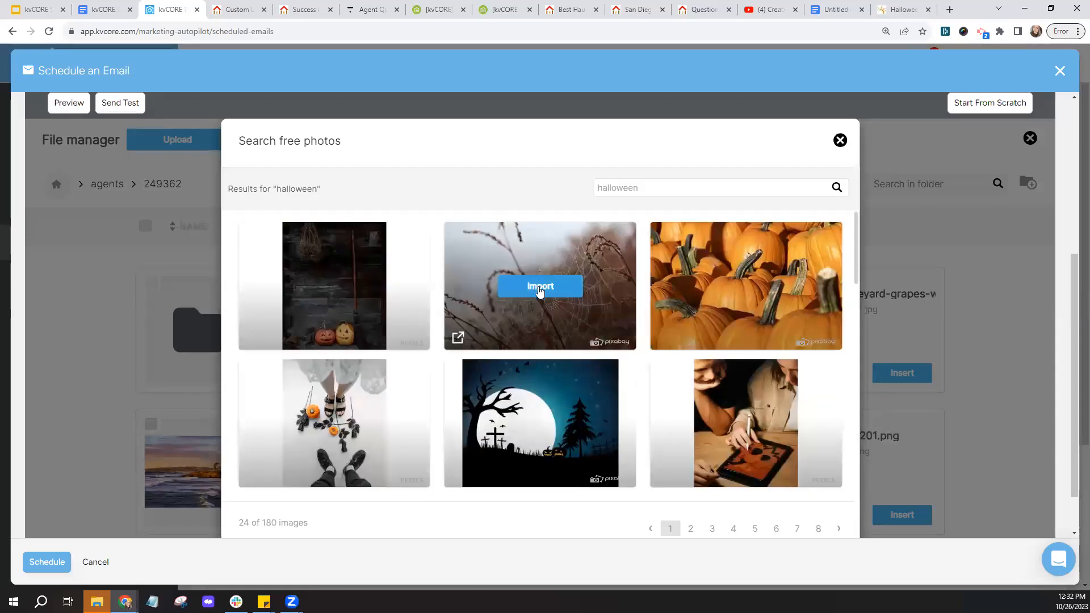
pyautogui.click(540, 288)
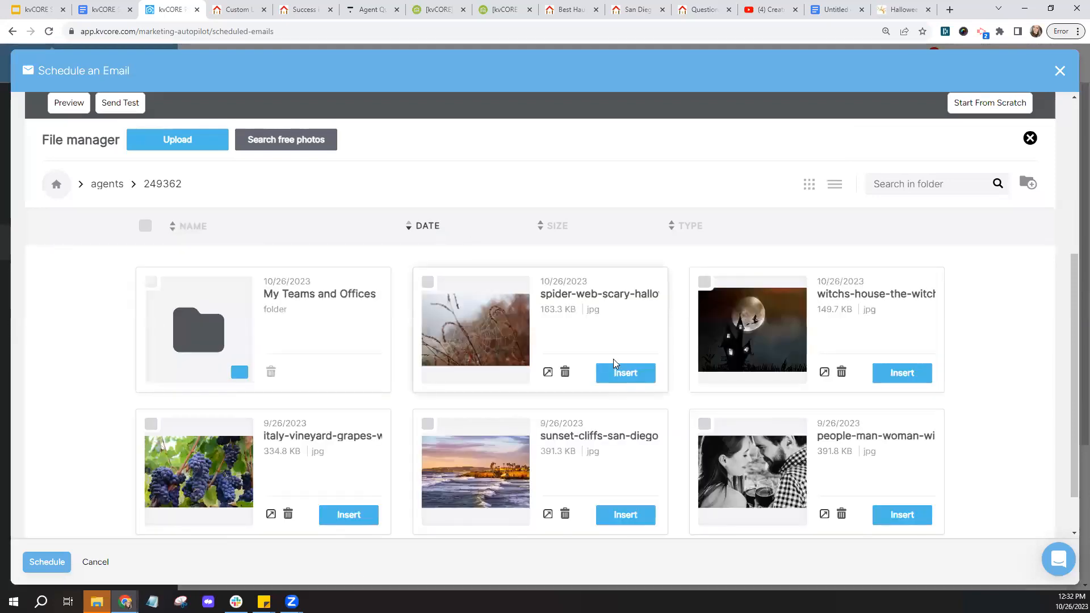
pyautogui.click(899, 380)
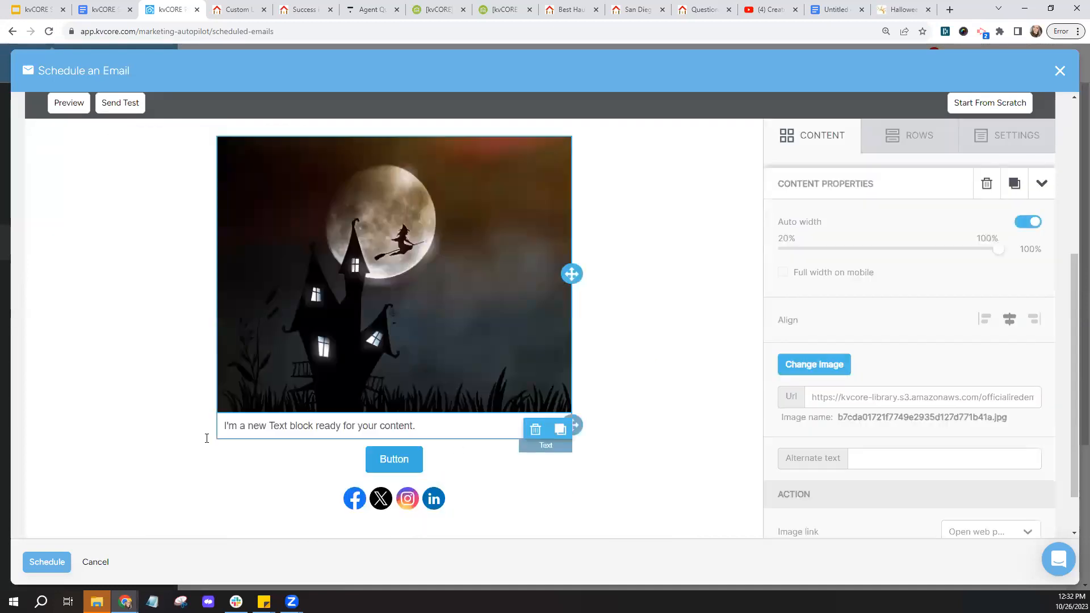
# - Replace the placeholder text with 'Hi' plus the First Name merge tag, then a new line
pyautogui.click(429, 435)
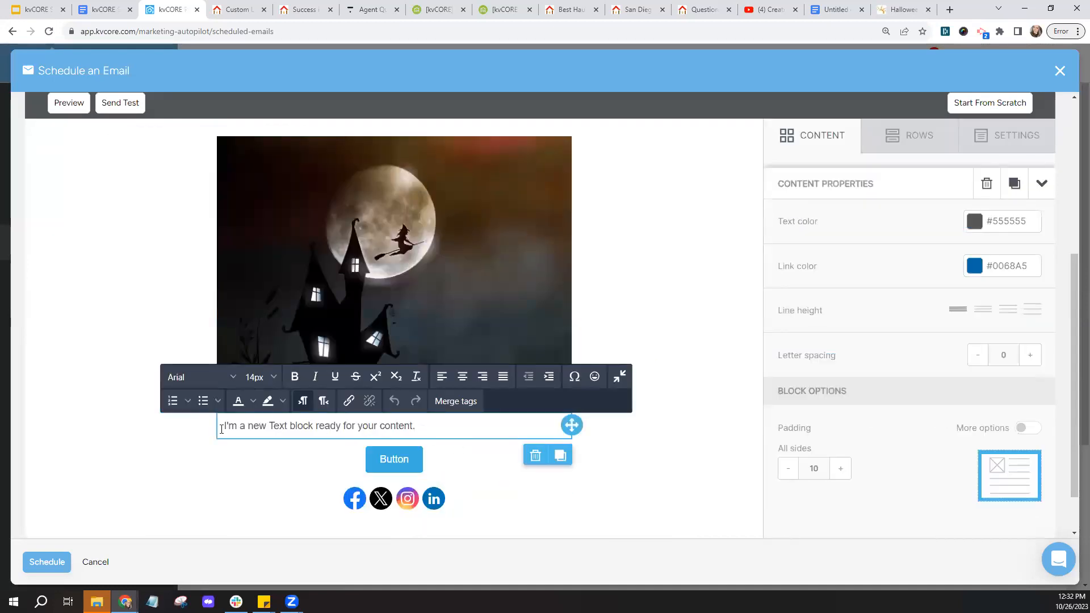
pyautogui.tripleClick(222, 429)
pyautogui.write('Hi')
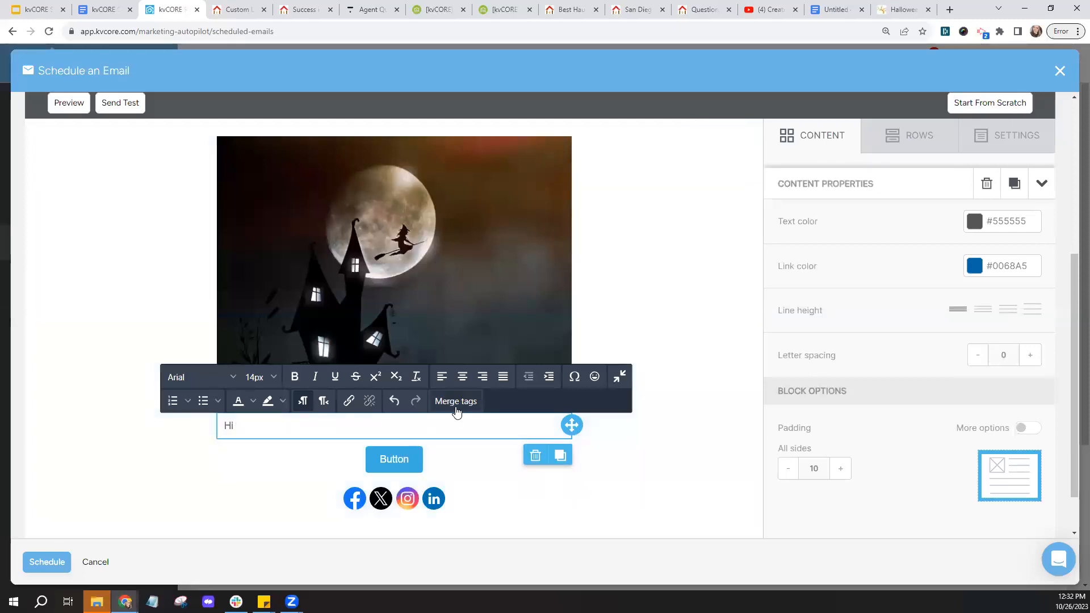
pyautogui.click(456, 408)
pyautogui.click(540, 175)
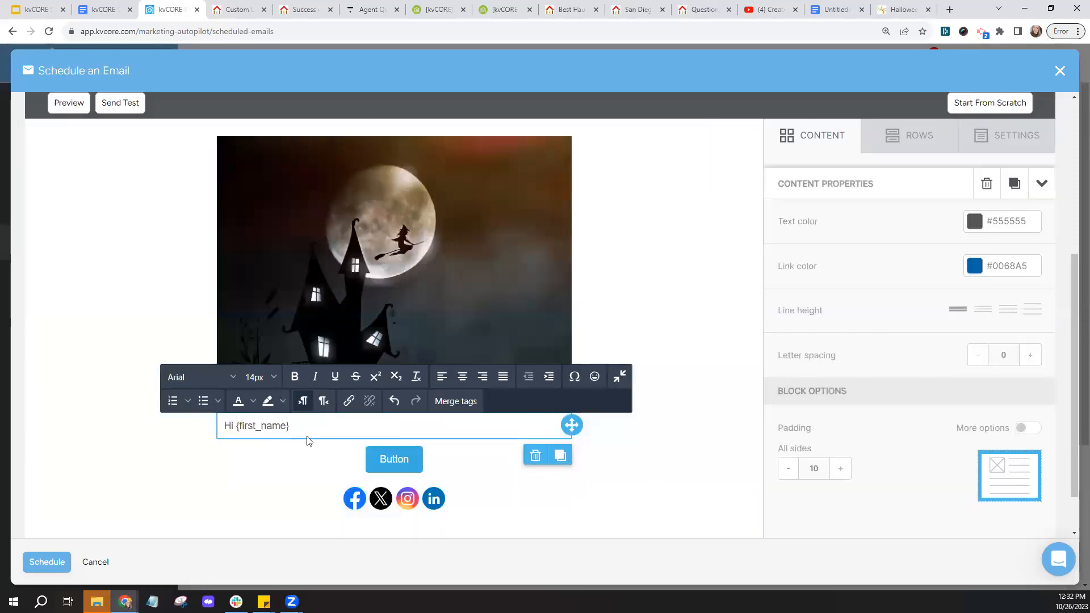
pyautogui.press('Return')
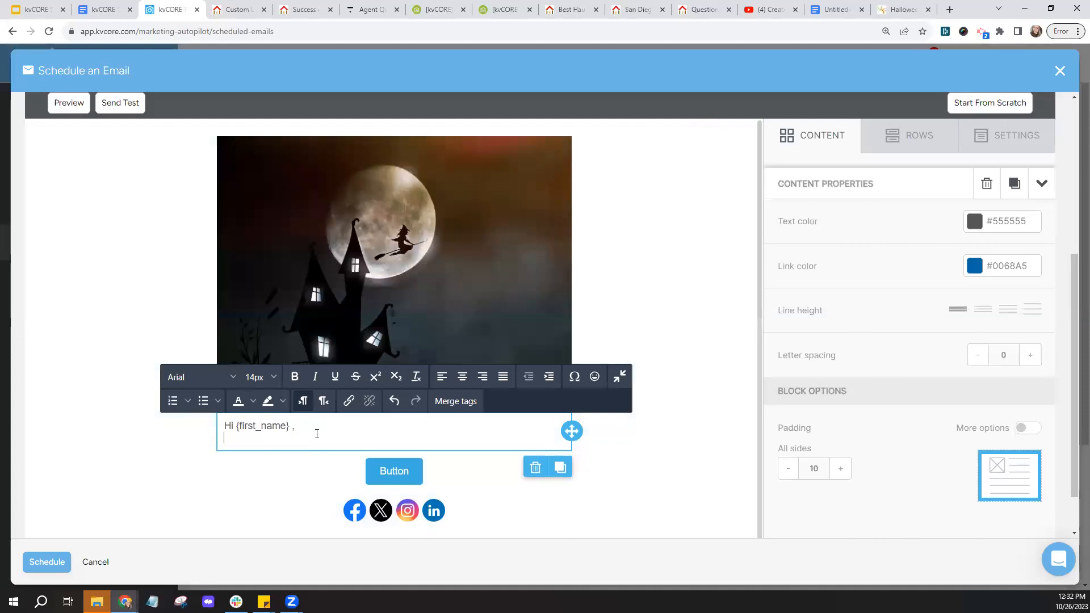
# - Relabel the button 'Click here to sign up for a'
pyautogui.click(414, 469)
pyautogui.click(409, 473)
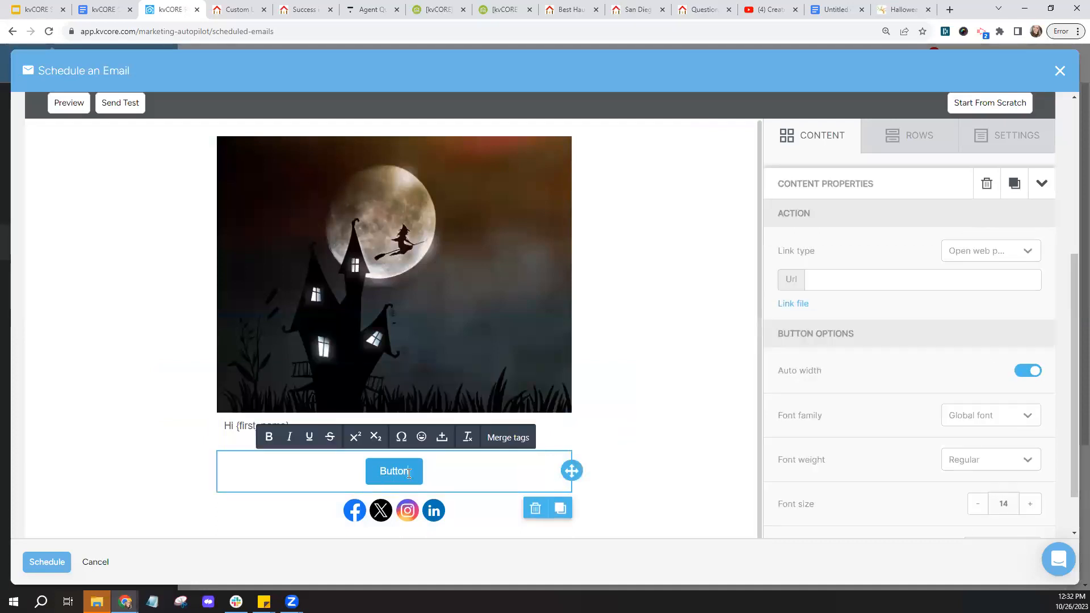
pyautogui.doubleClick(409, 473)
pyautogui.write('Click here to sign up for a')
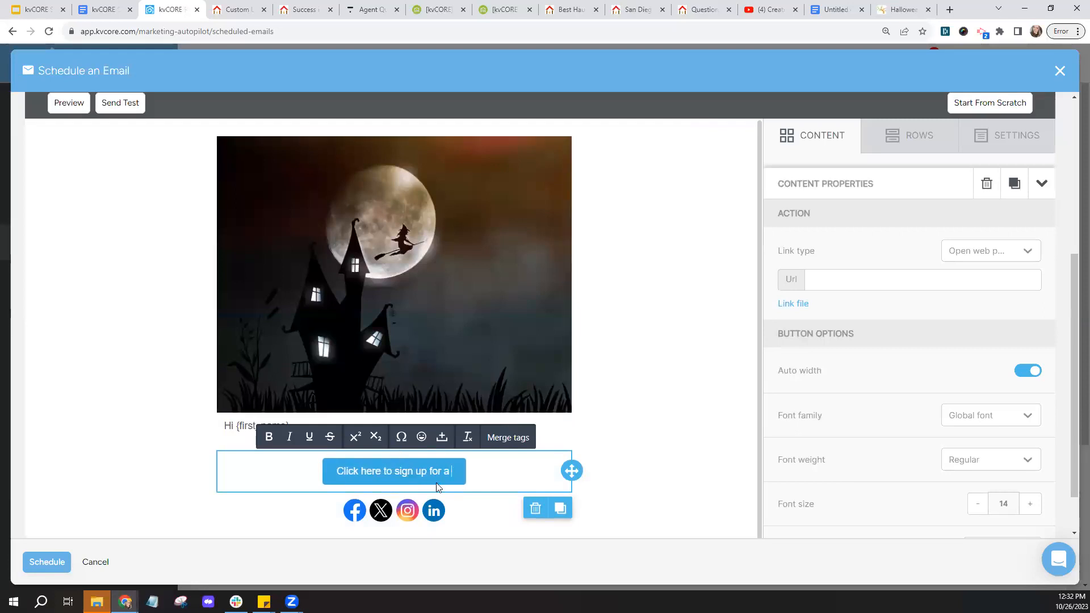
pyautogui.click(922, 289)
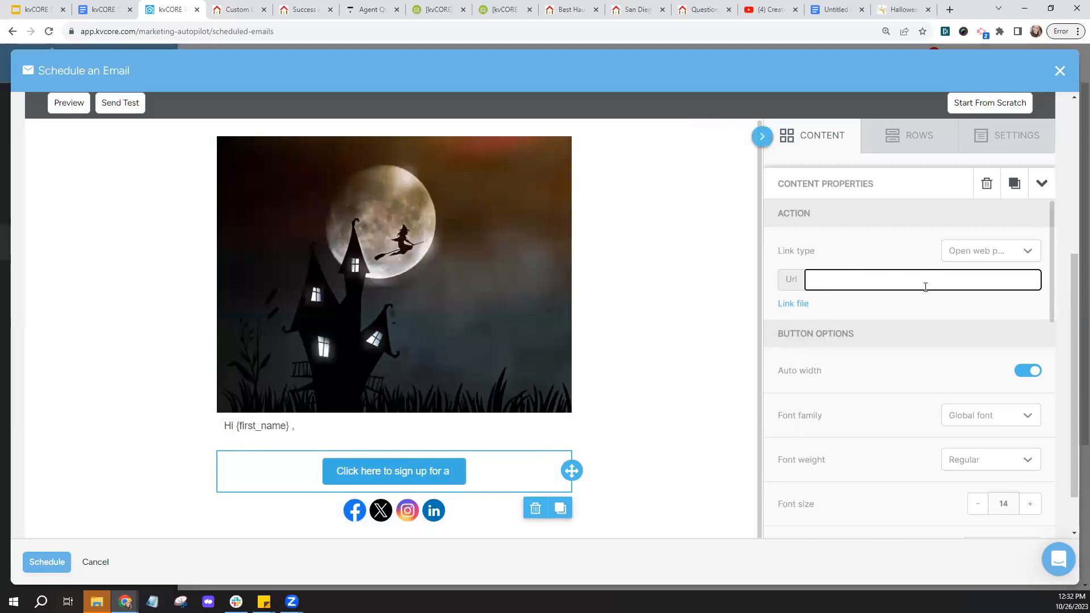
# - Delete the Twitter/X icon from the social row, then close the email editor
pyautogui.click(351, 517)
pyautogui.scroll(-1, 737, 440)
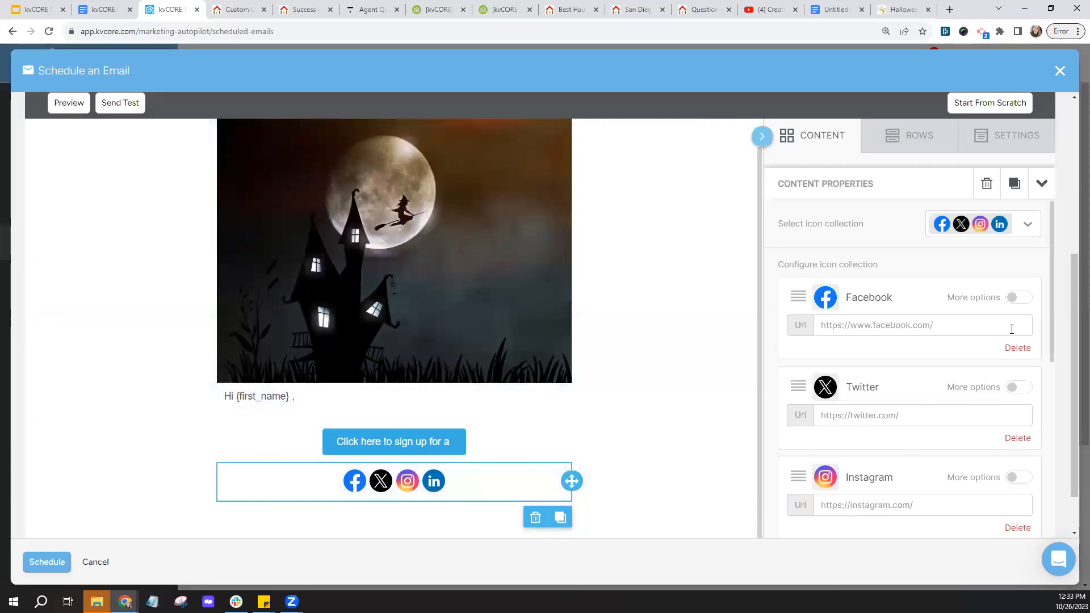
pyautogui.click(1018, 438)
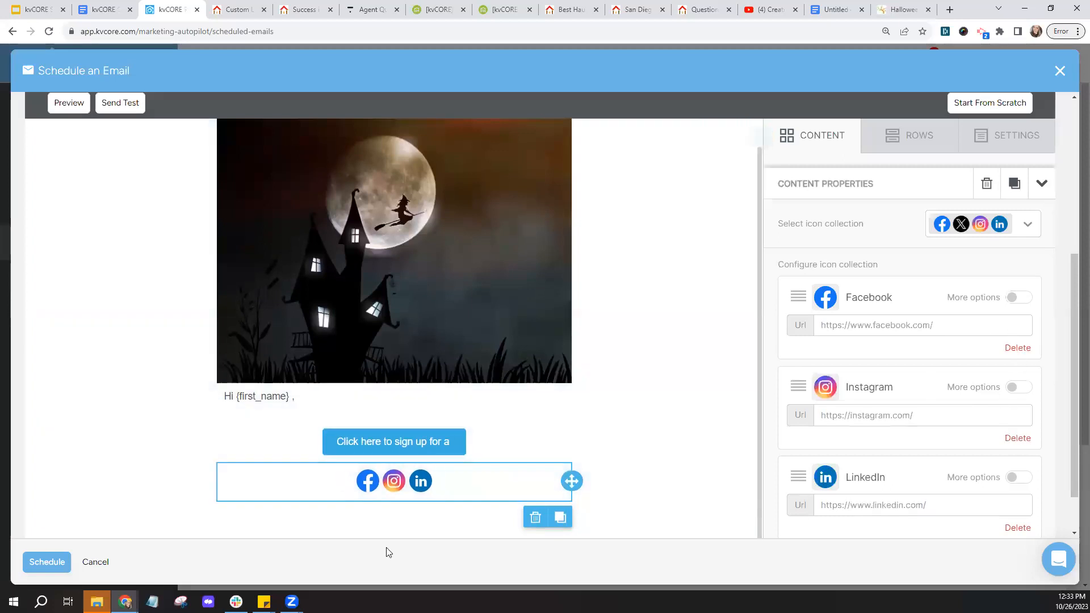
pyautogui.click(977, 325)
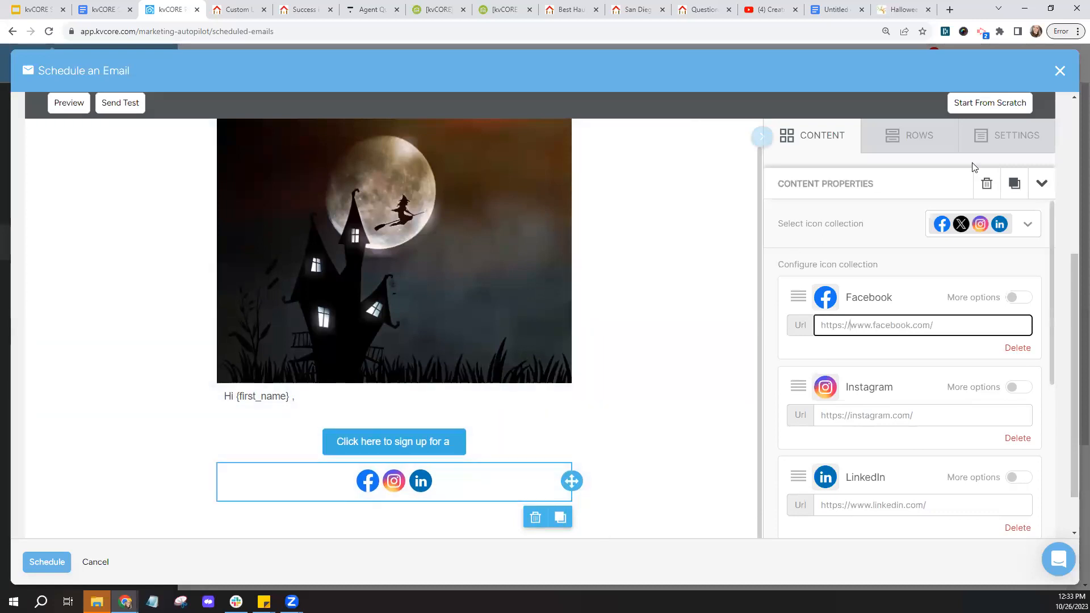
pyautogui.click(1060, 70)
pyautogui.click(533, 322)
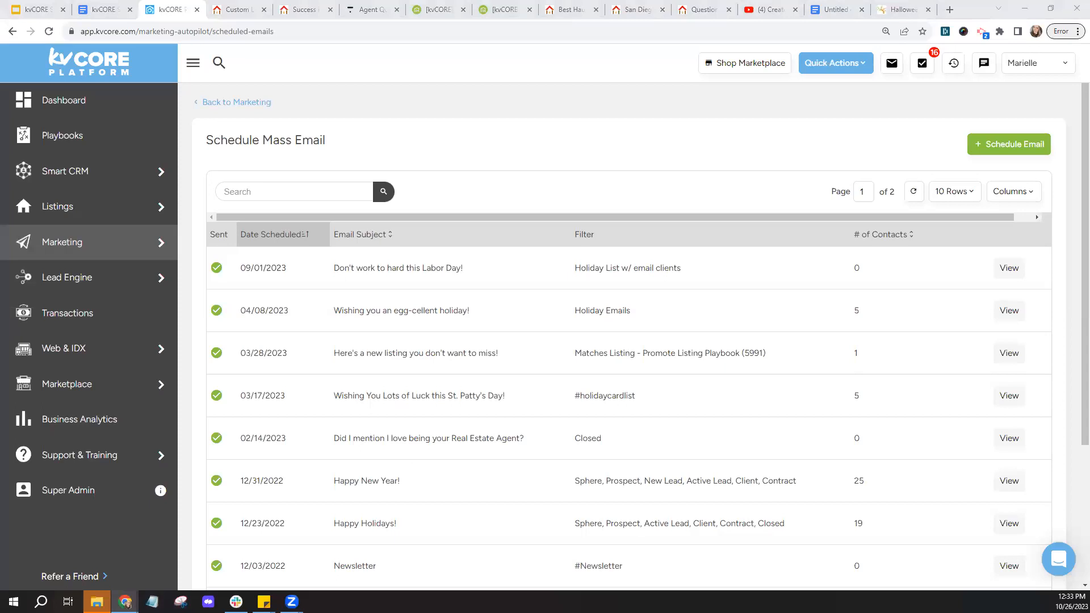
# - Start a new Schedule Email, view its templates, then discard it
pyautogui.click(1031, 146)
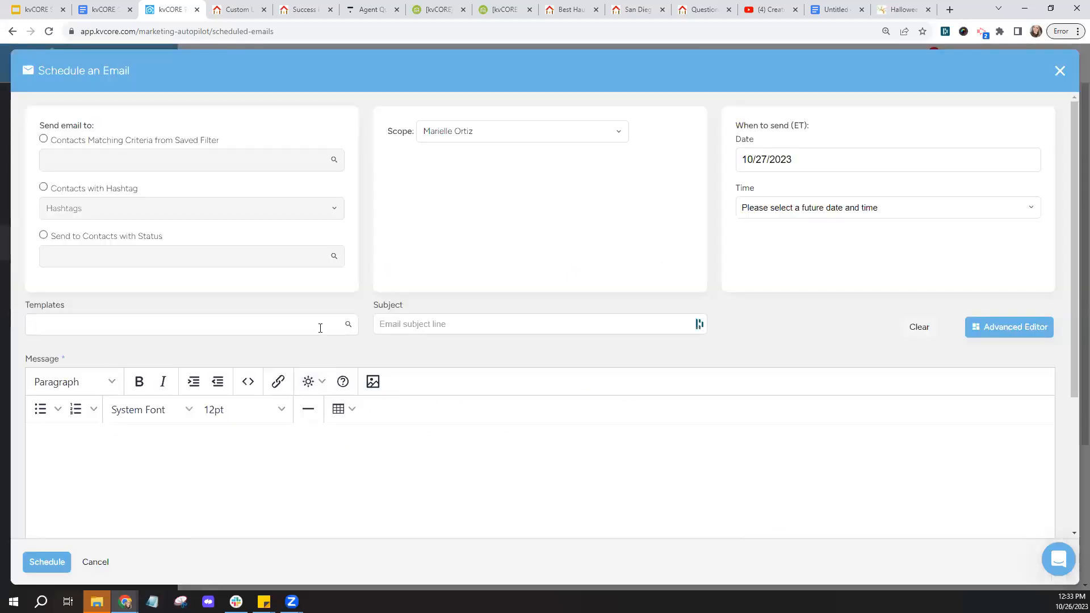
pyautogui.click(321, 328)
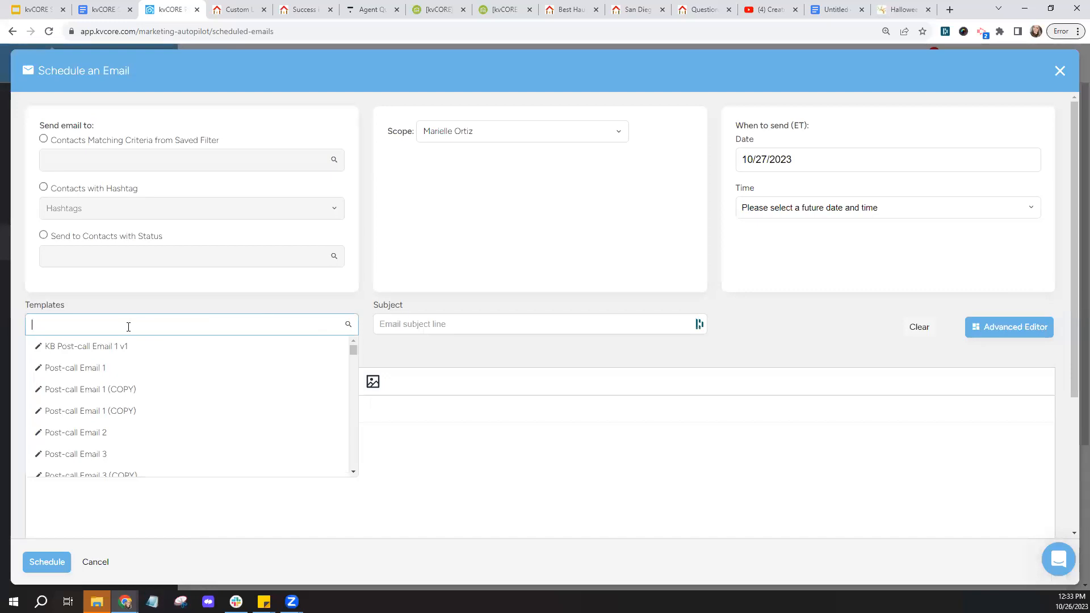
pyautogui.click(1059, 71)
pyautogui.click(511, 312)
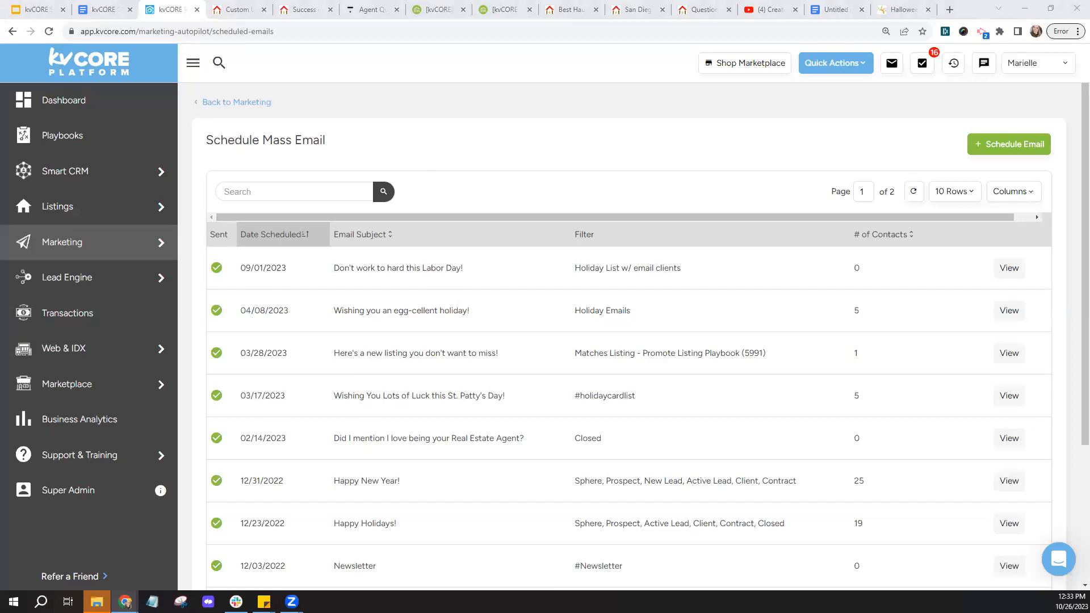
# - Copy the share link of the Spooky Special Guide Google Doc
pyautogui.click(105, 9)
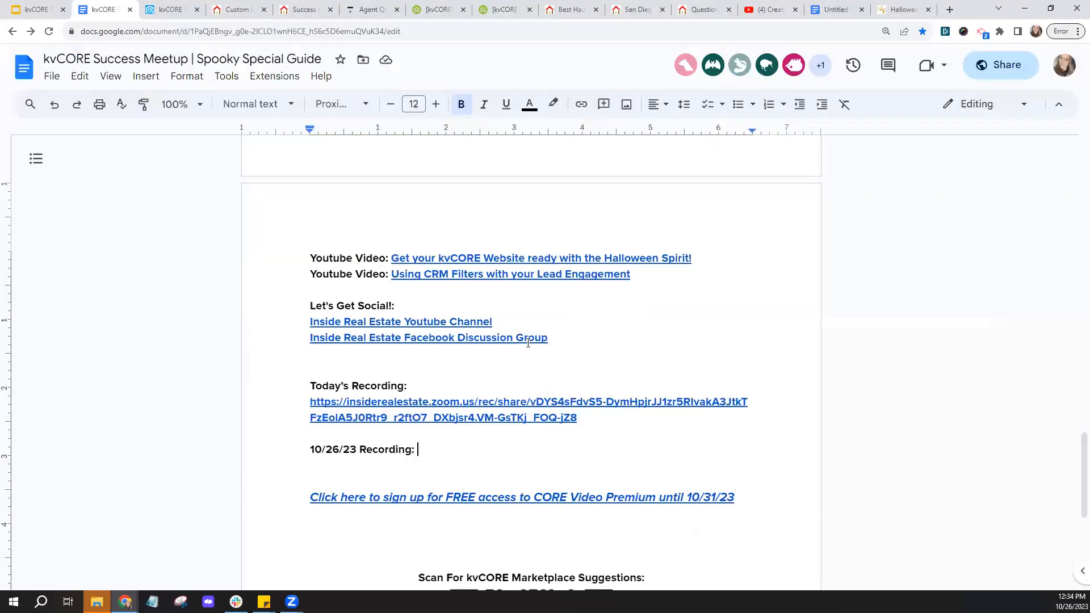
pyautogui.click(1000, 68)
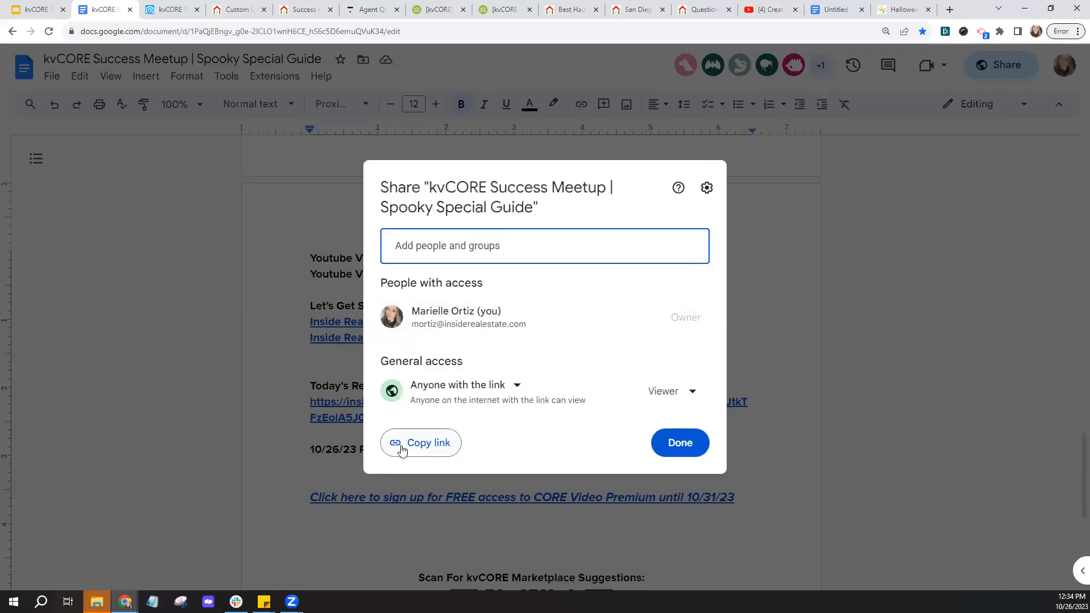
pyautogui.click(395, 443)
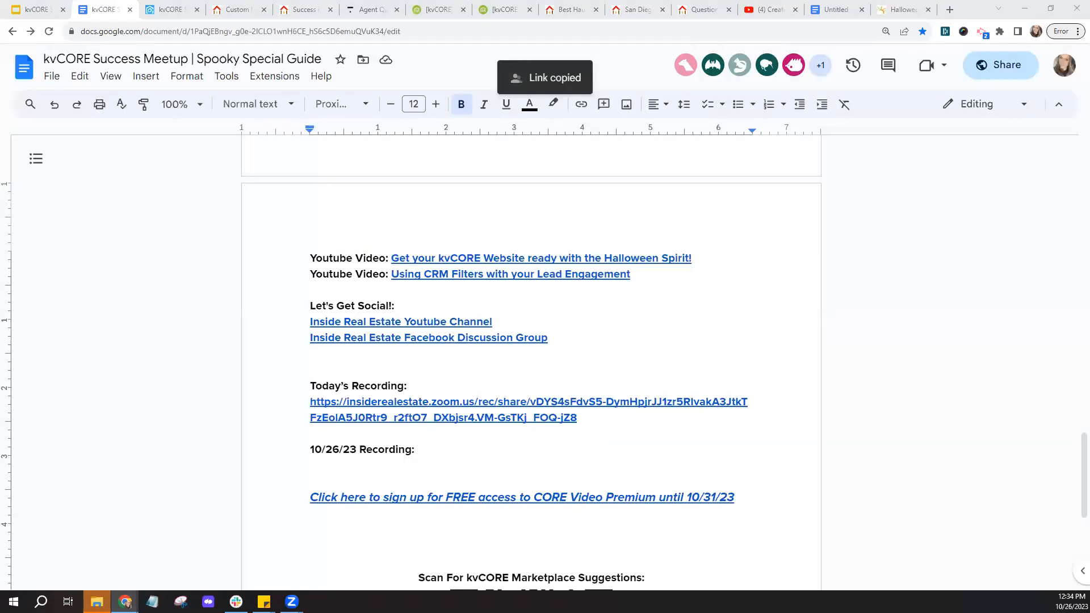